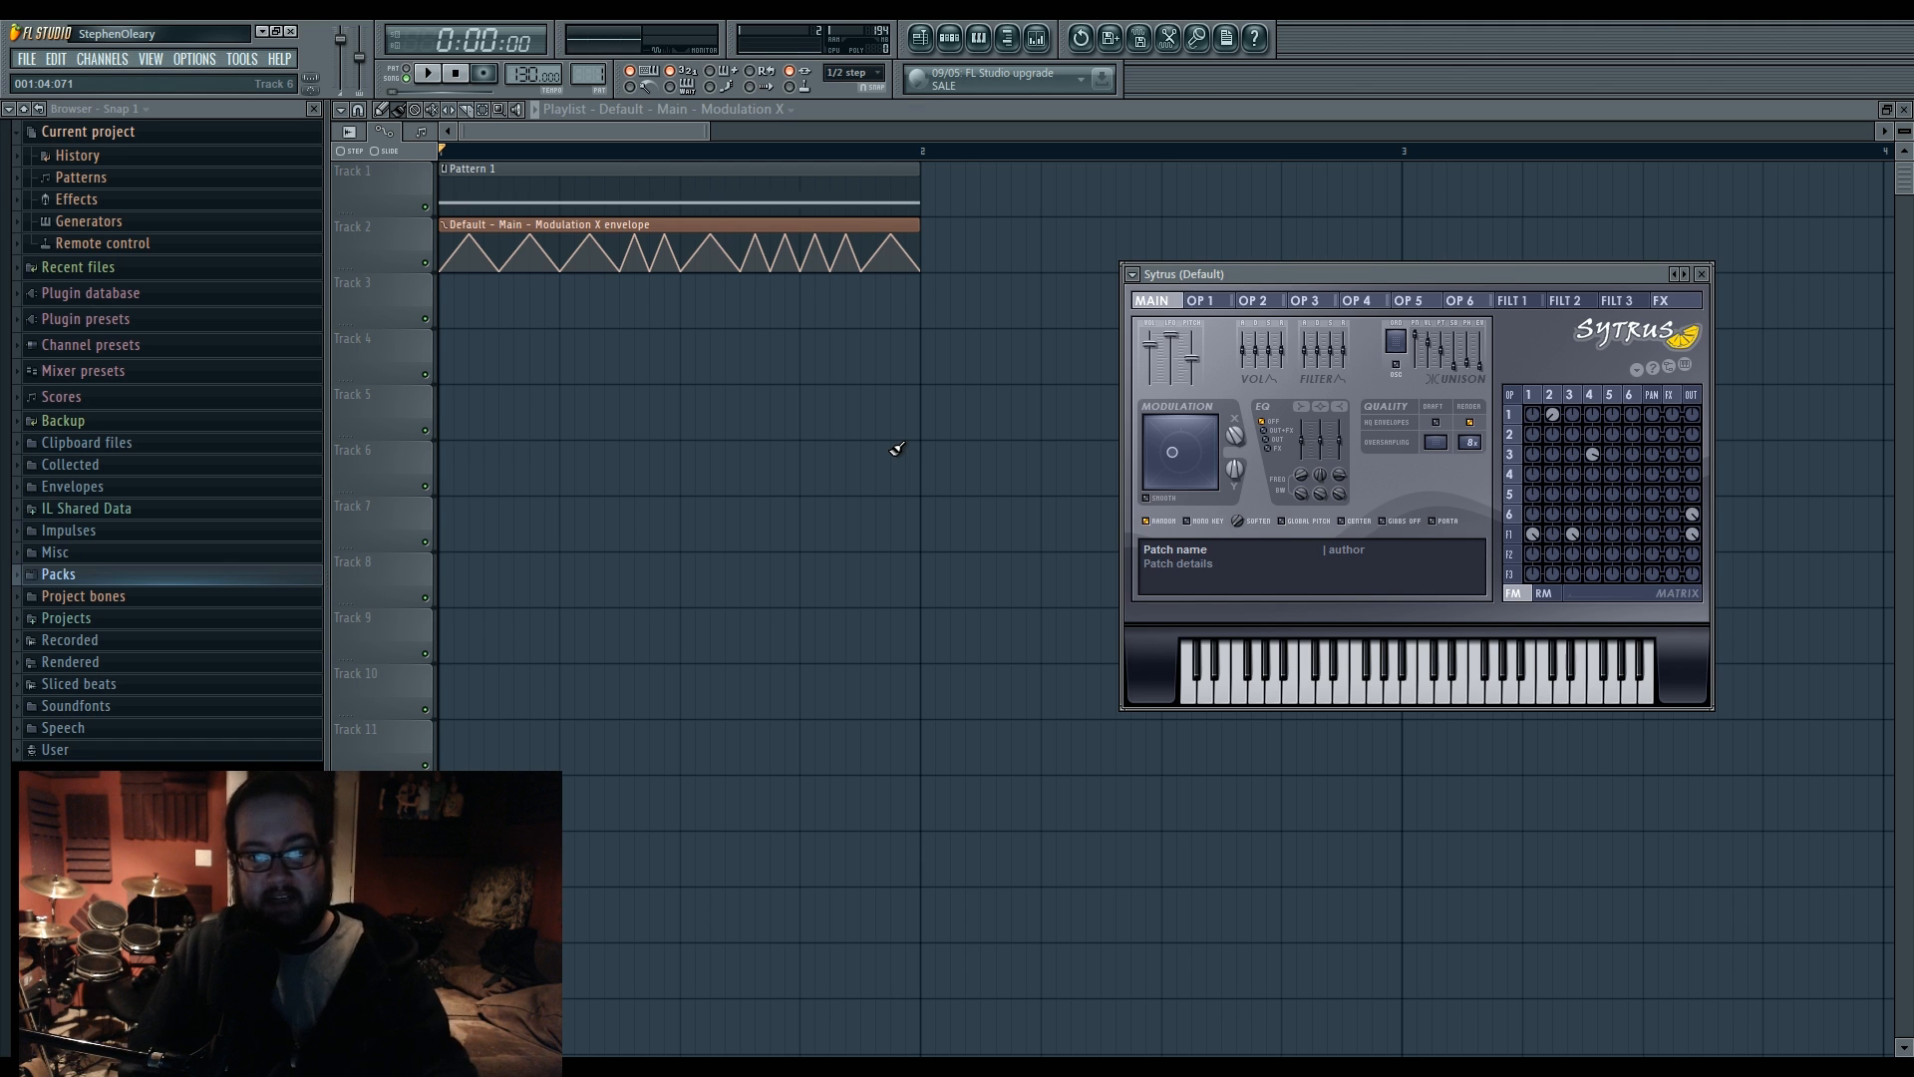
# - Add a second Sytrus channel to the project and load its Default preset
pyautogui.moveTo(1335, 272); pyautogui.dragTo(1260, 345)
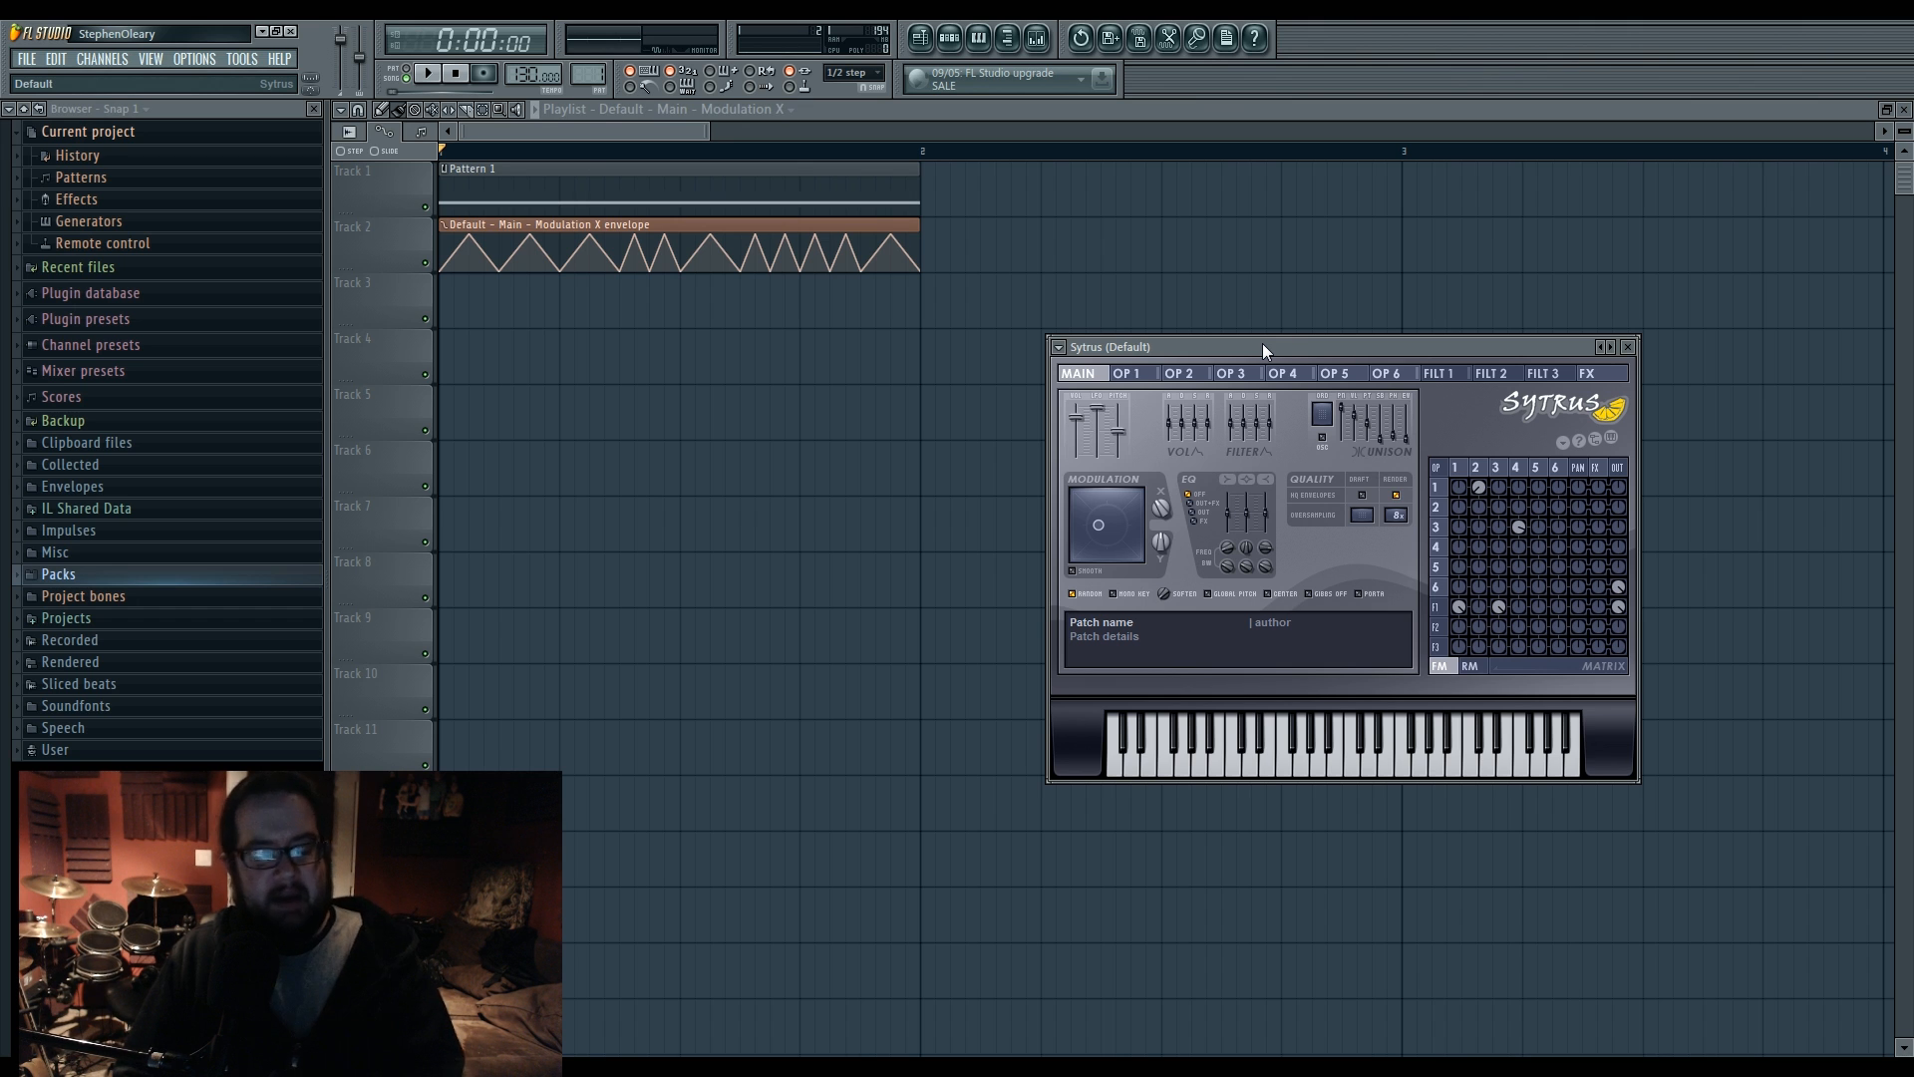
pyautogui.click(102, 59)
pyautogui.moveTo(150, 78)
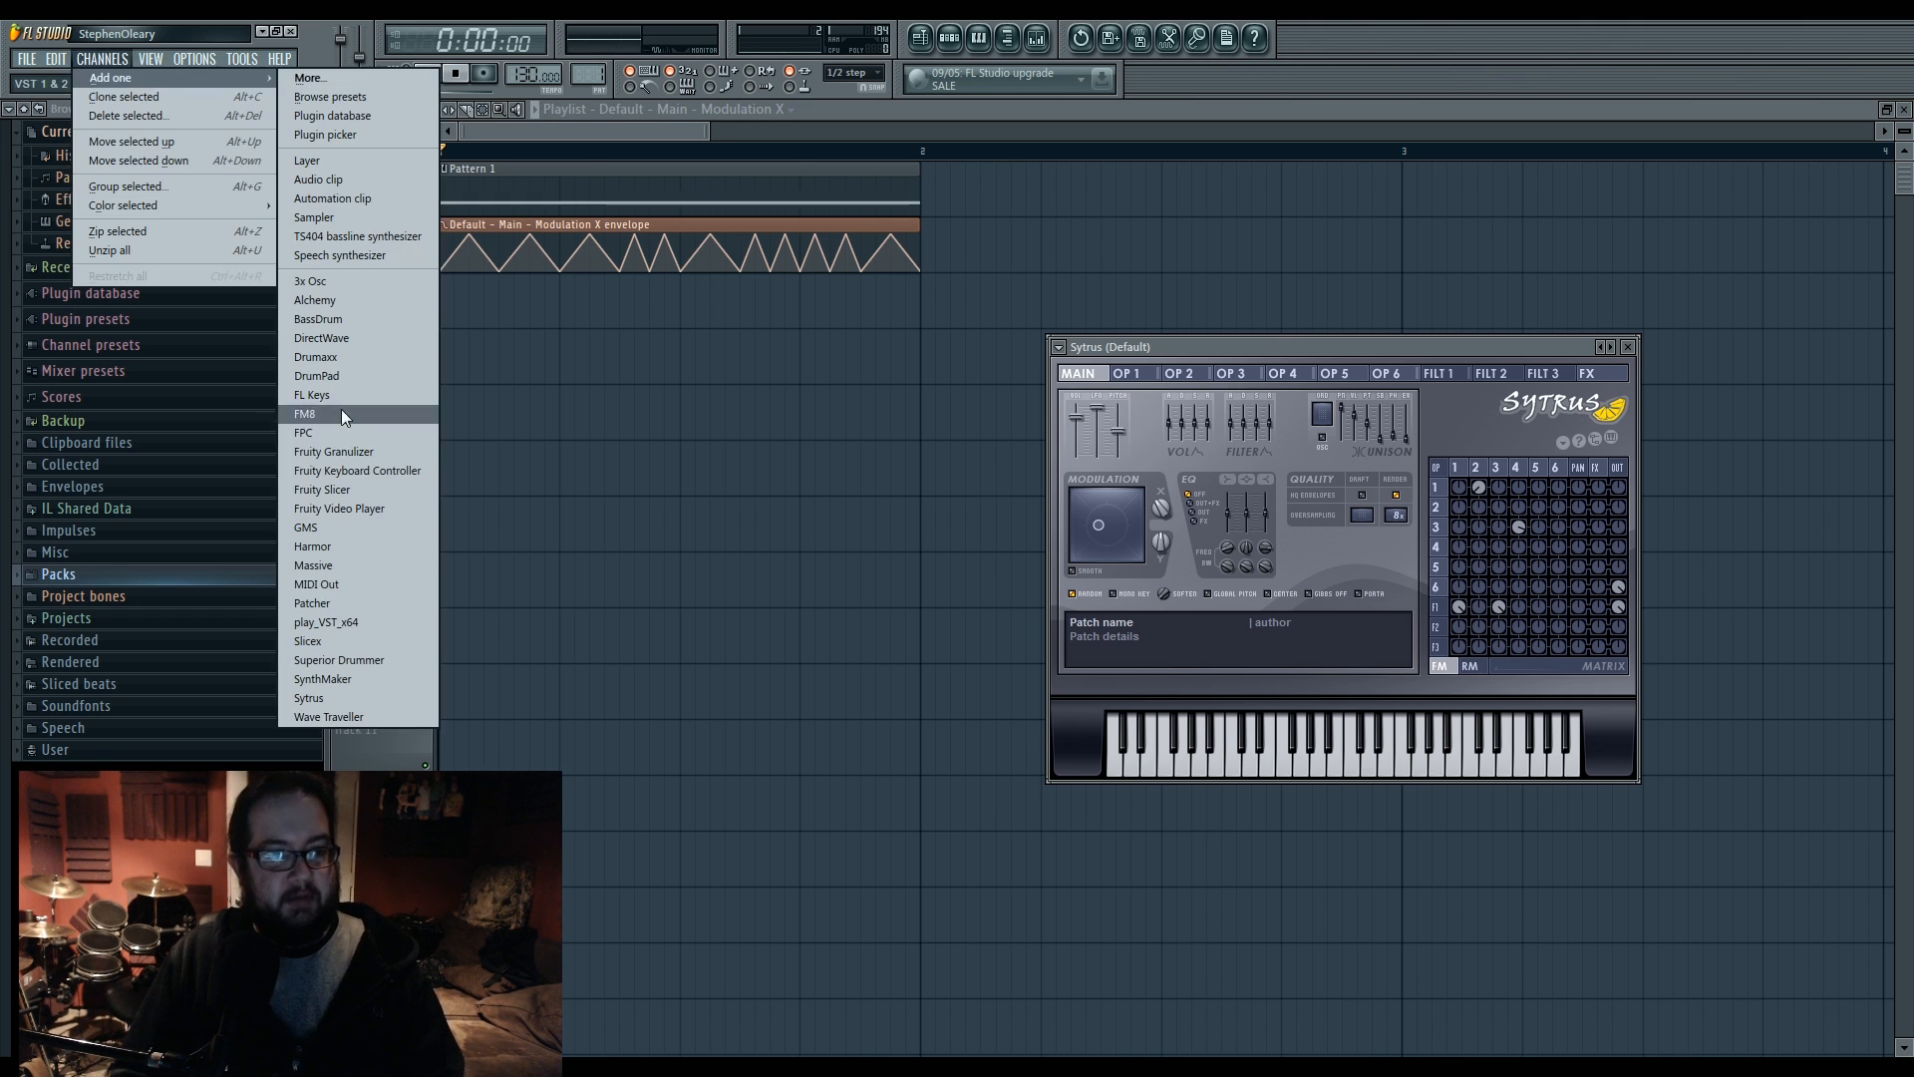
pyautogui.click(309, 698)
pyautogui.moveTo(410, 299); pyautogui.dragTo(685, 270)
pyautogui.click(687, 267)
pyautogui.moveTo(773, 321)
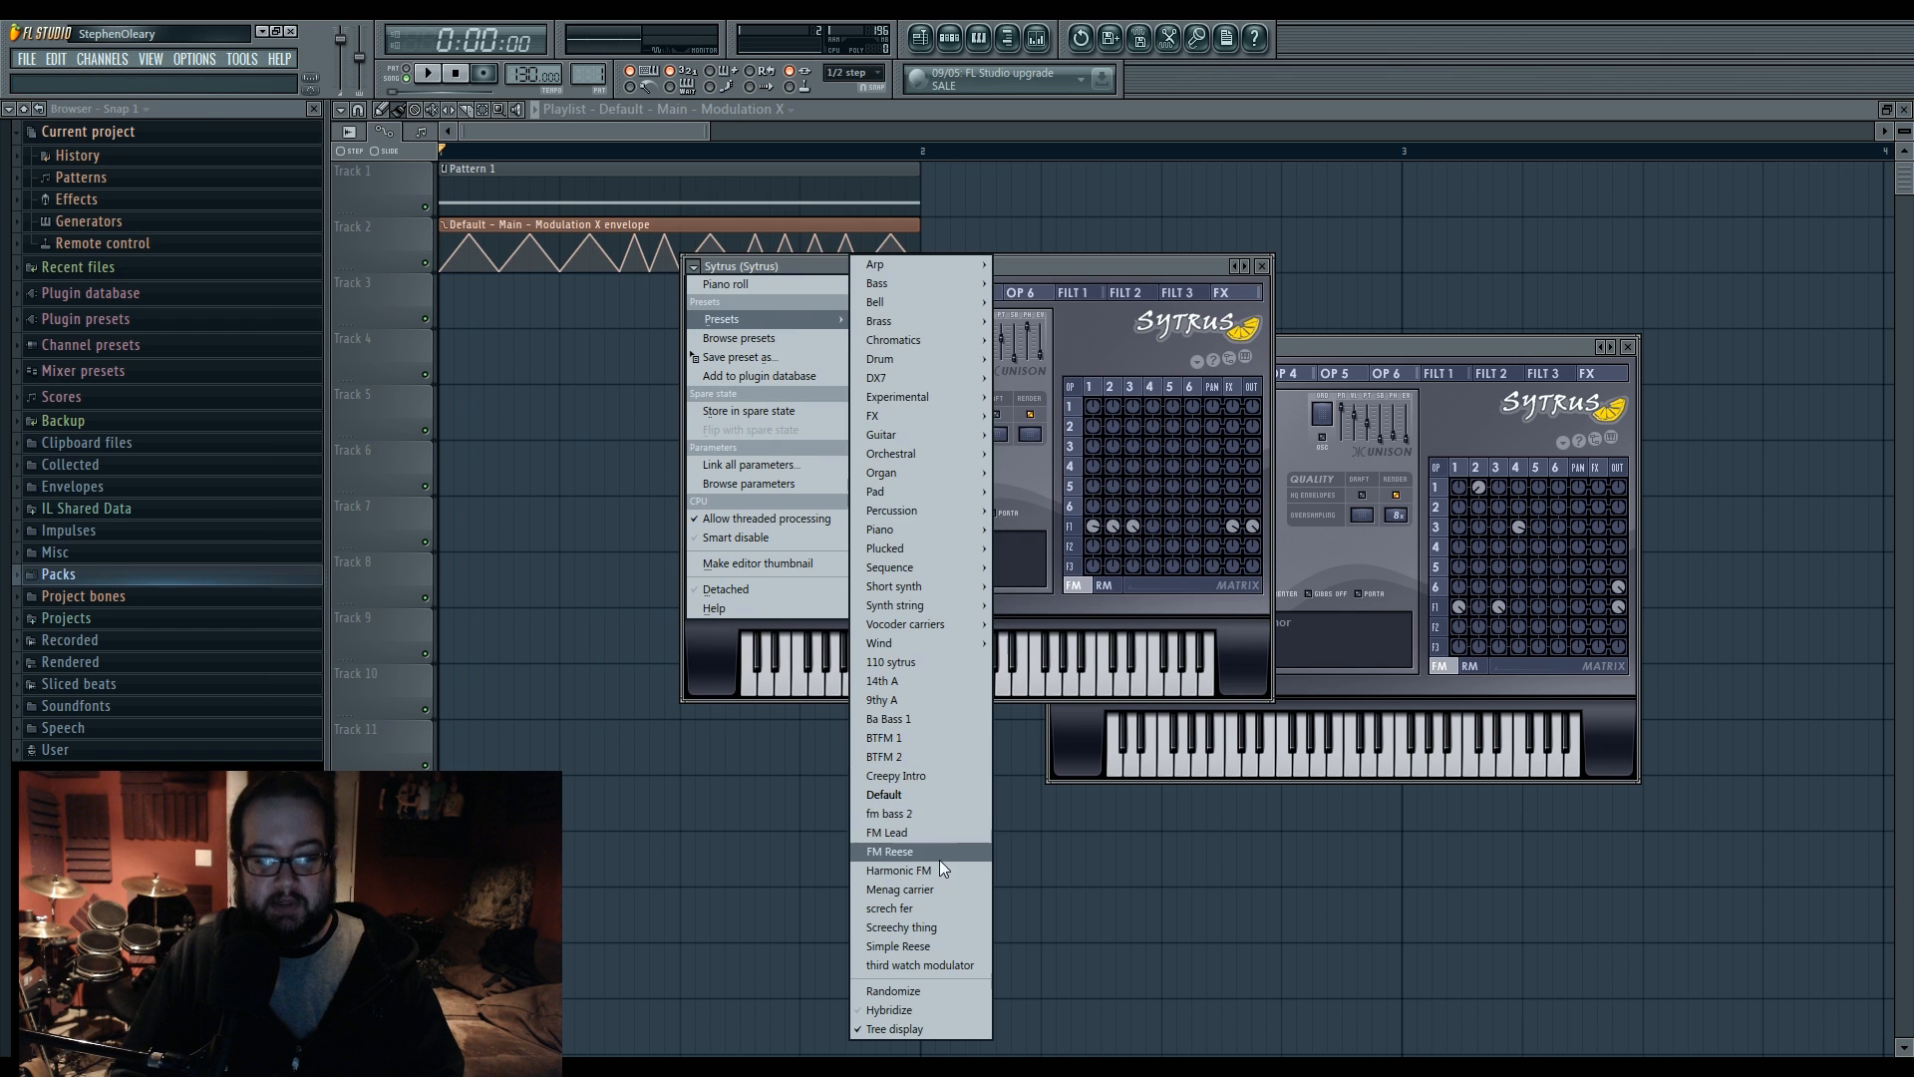
pyautogui.click(948, 794)
# - Draw a low note near D2 at the start of Pattern 2 for the new Sytrus channel
pyautogui.click(949, 38)
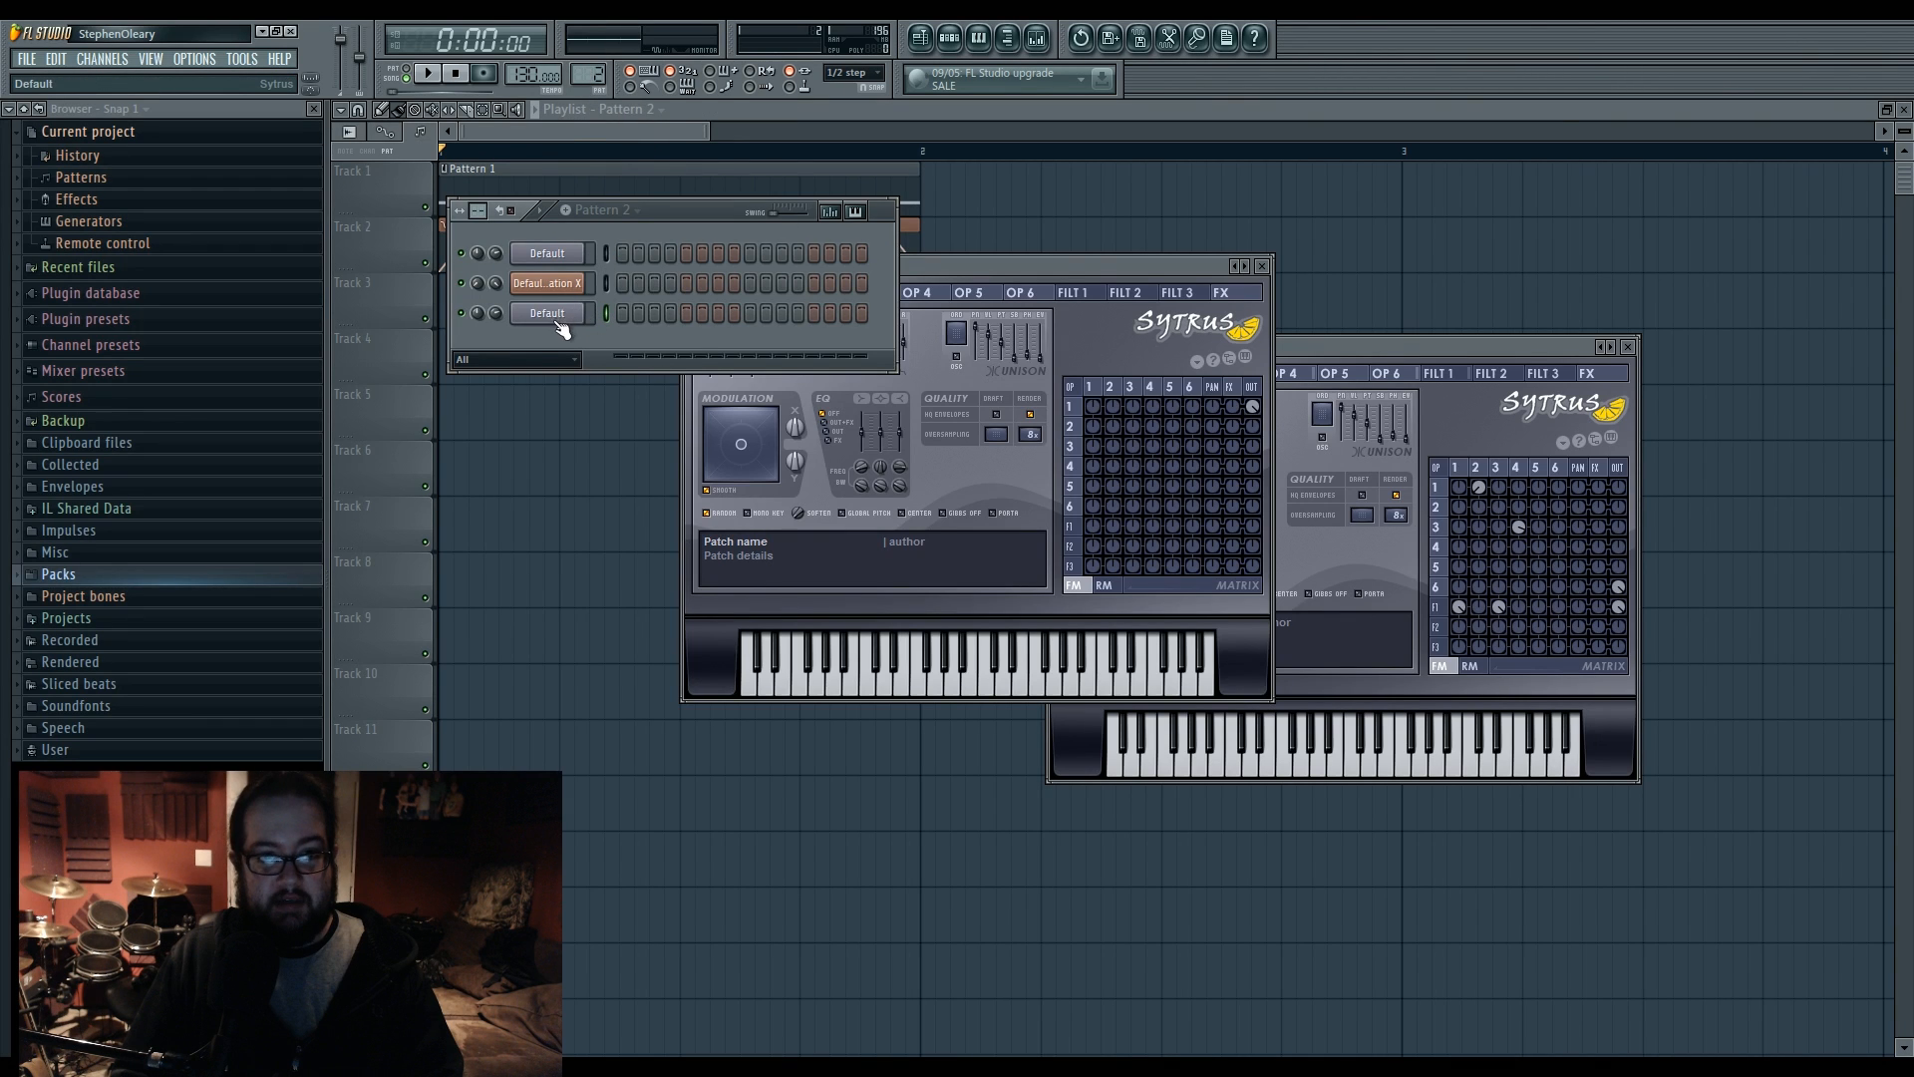
pyautogui.rightClick(584, 301)
pyautogui.click(636, 313)
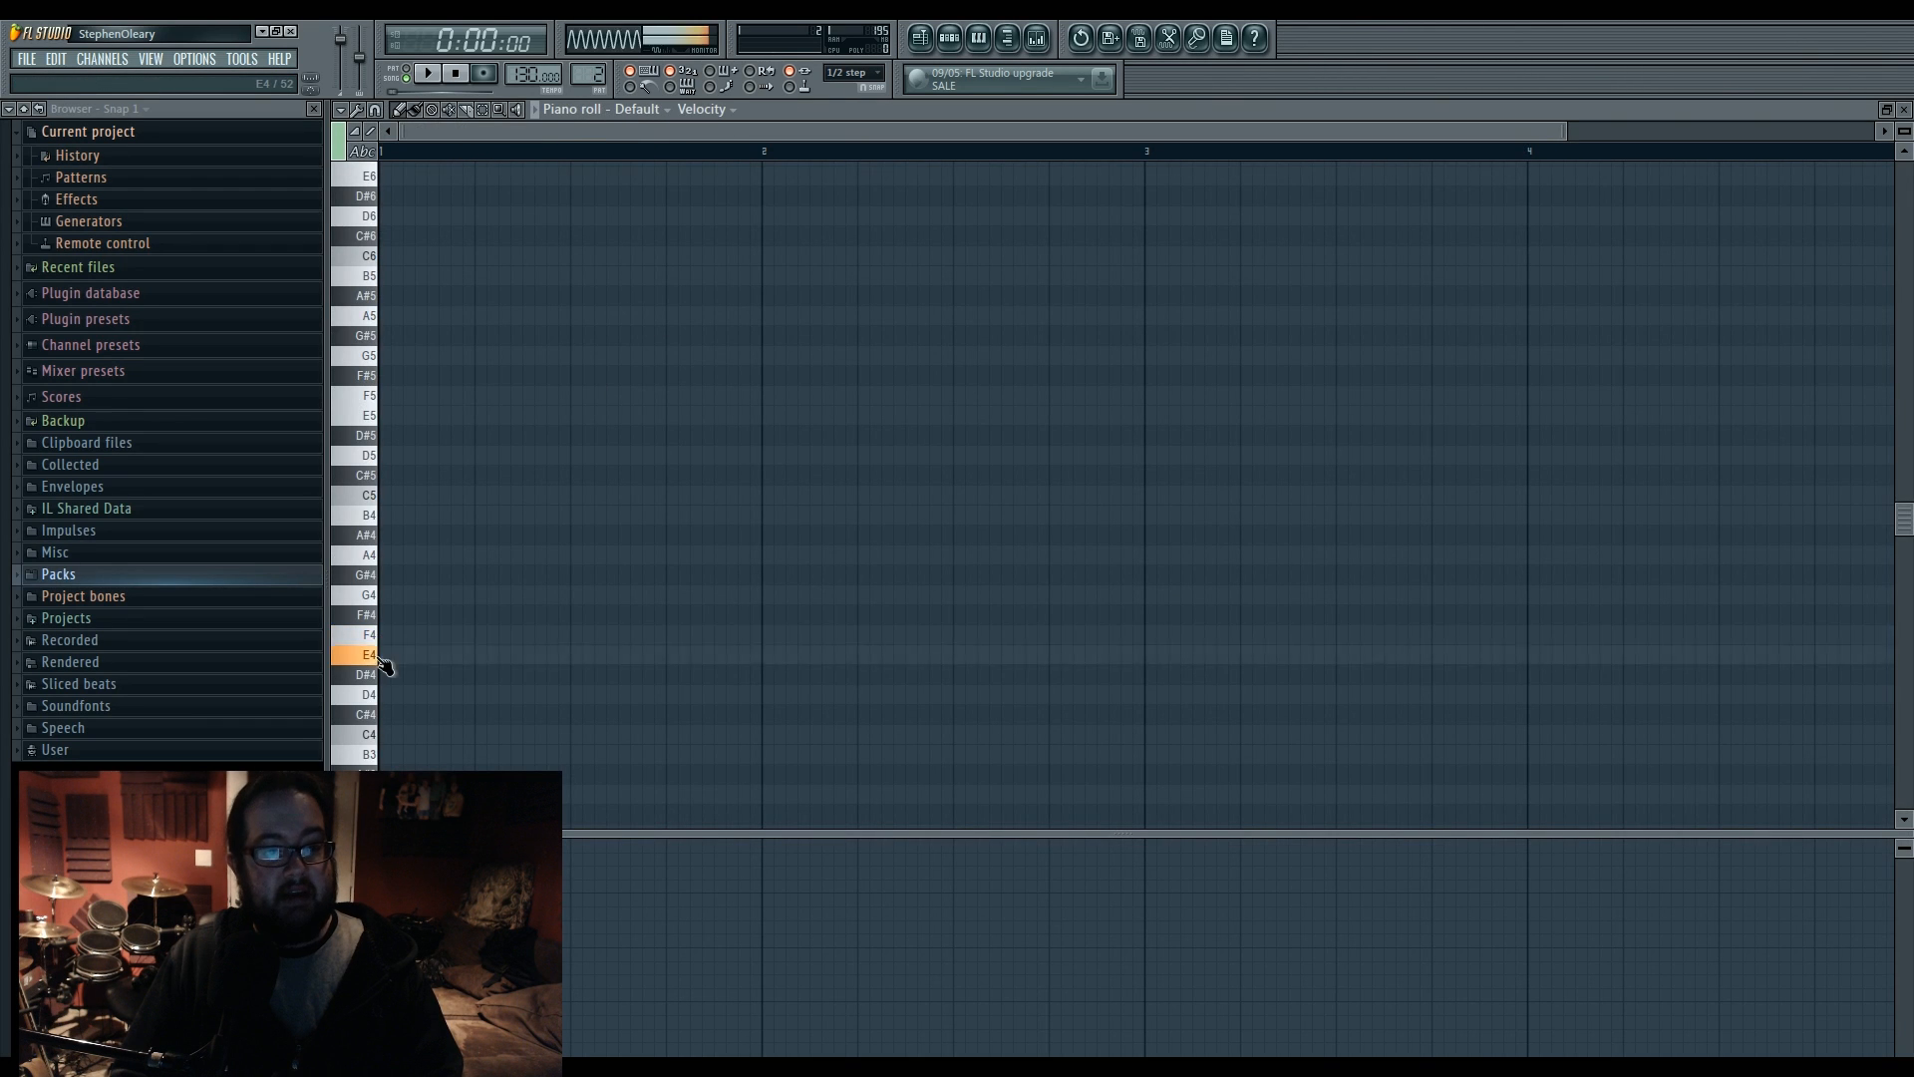
pyautogui.scroll(-4, 384, 698)
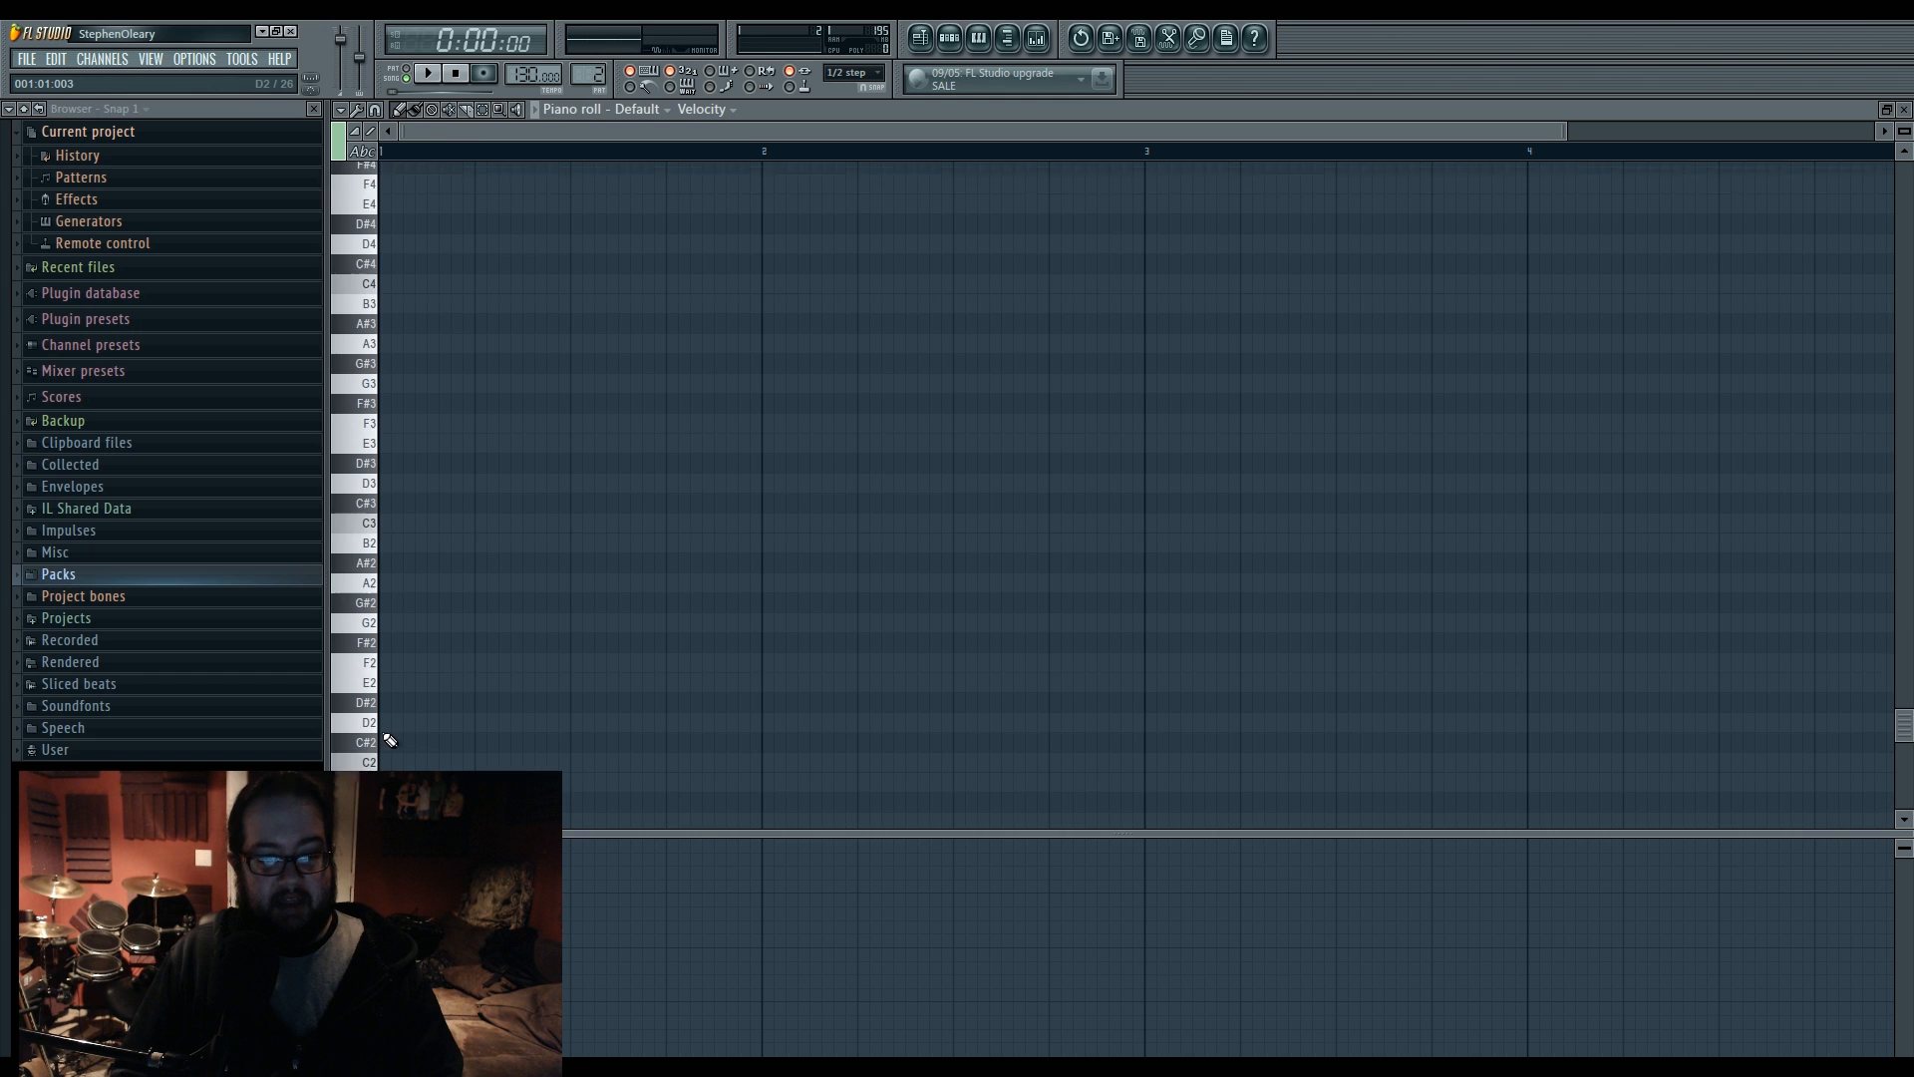
pyautogui.click(414, 716)
# - Place Pattern 2 on playlist track 5 at bar 2 and set that bar as the playback loop
pyautogui.click(935, 46)
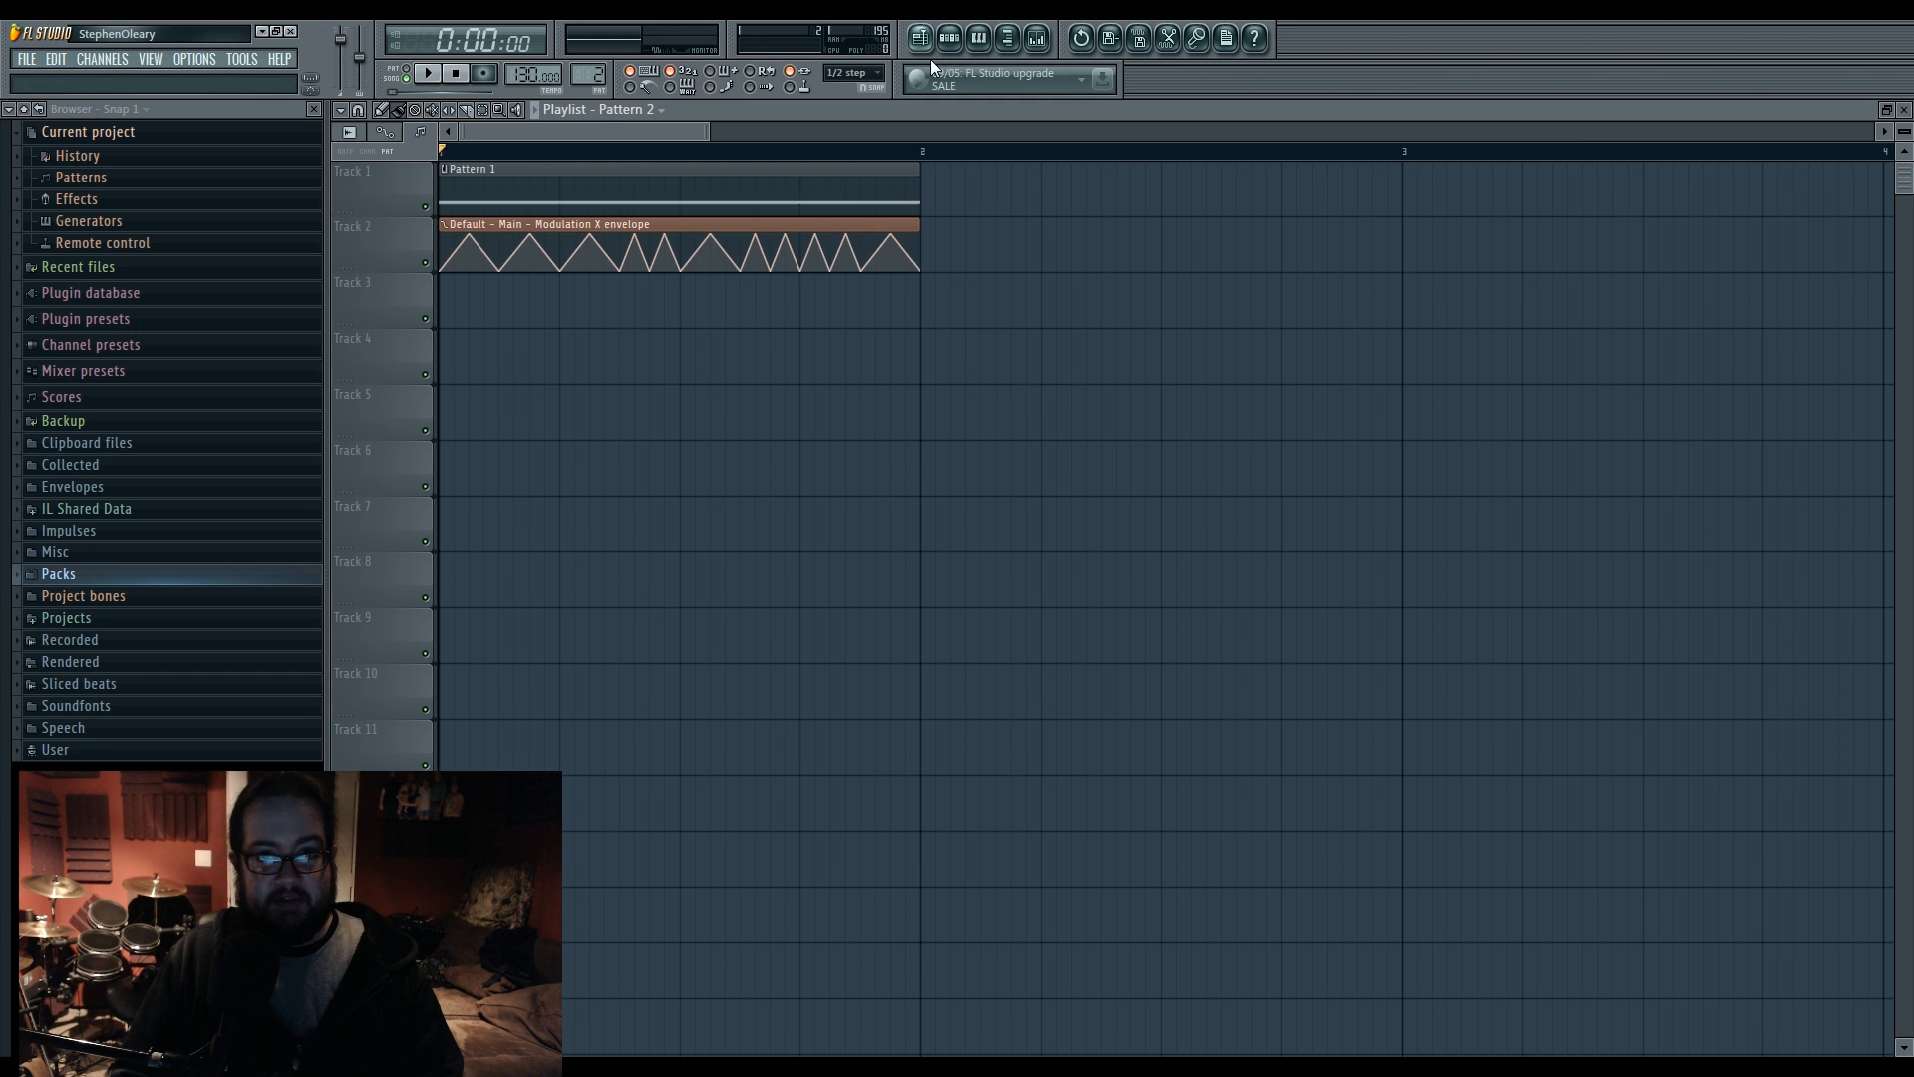
pyautogui.click(948, 389)
pyautogui.moveTo(944, 157); pyautogui.dragTo(1401, 170)
# - Reopen the new Sytrus channel's editor and position it below the Pattern 2 clip
pyautogui.click(949, 40)
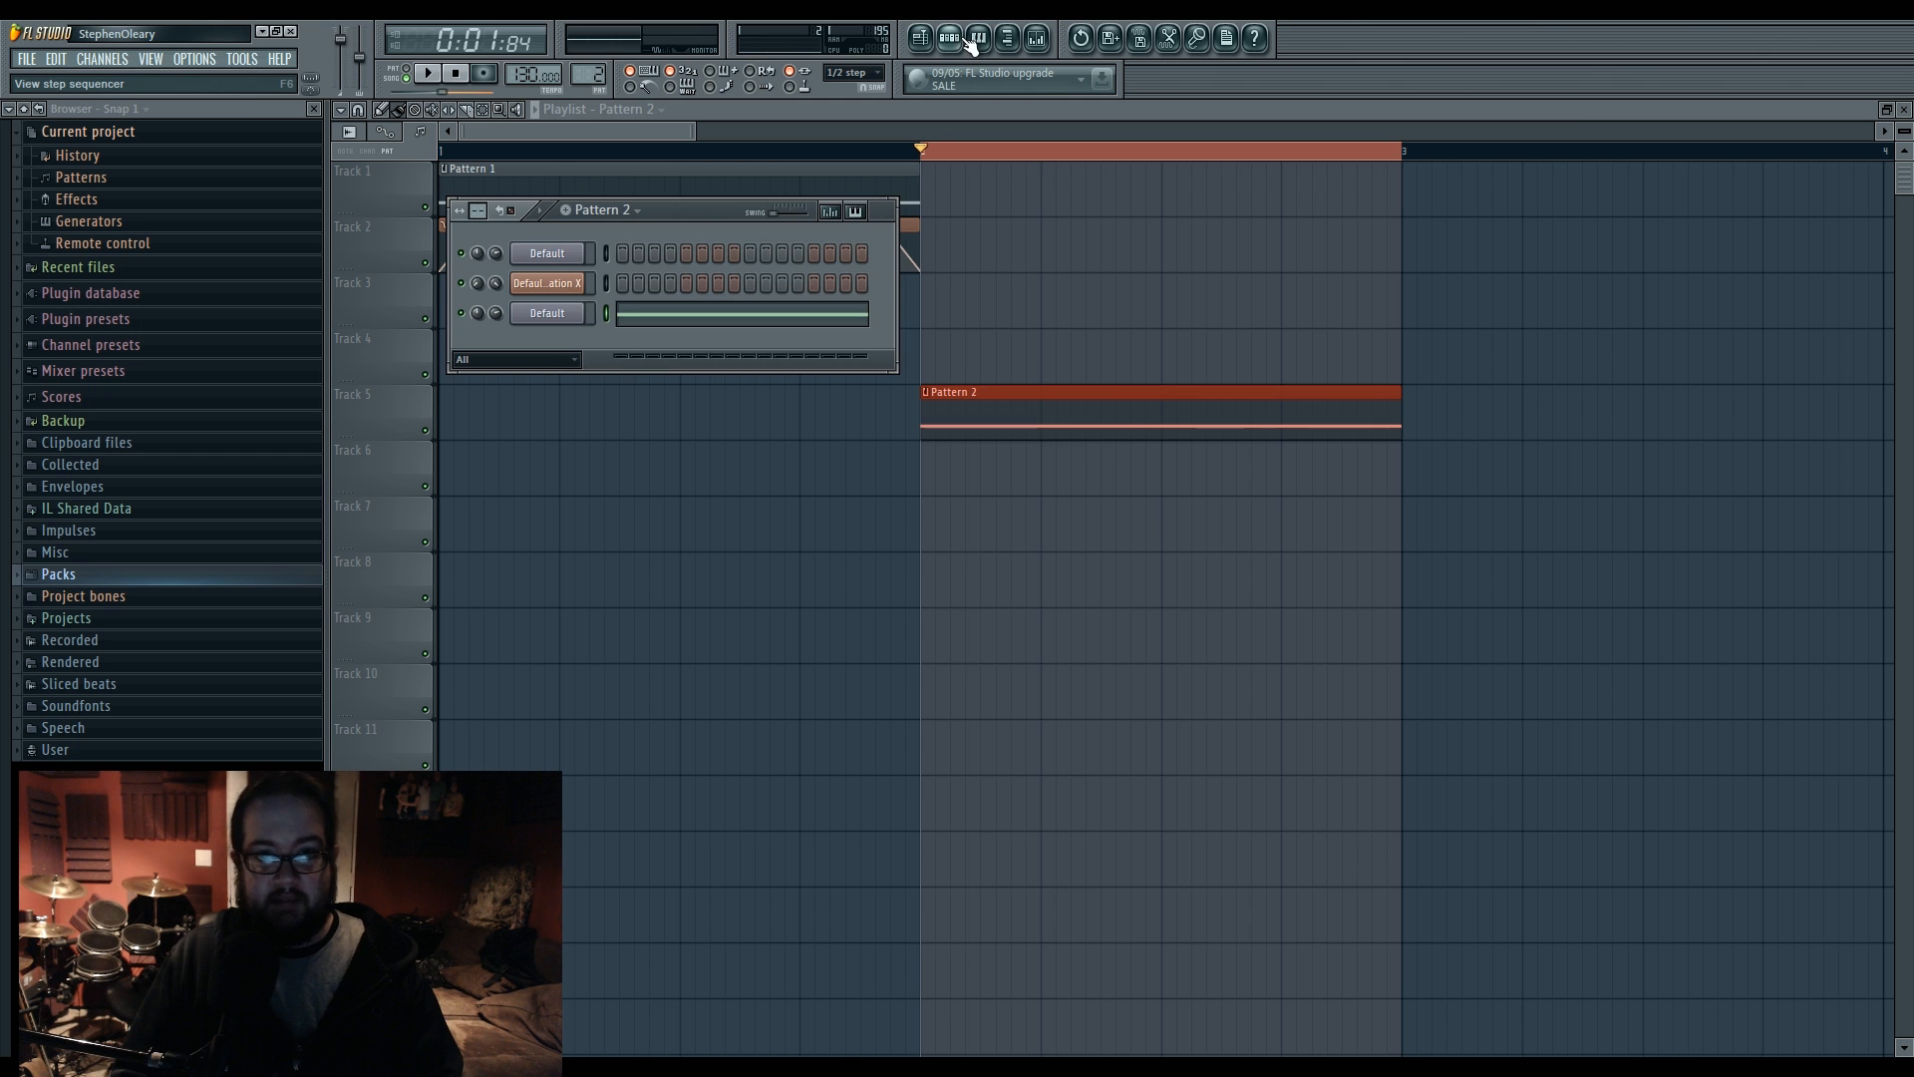
pyautogui.click(547, 313)
pyautogui.moveTo(1130, 265); pyautogui.dragTo(1059, 471)
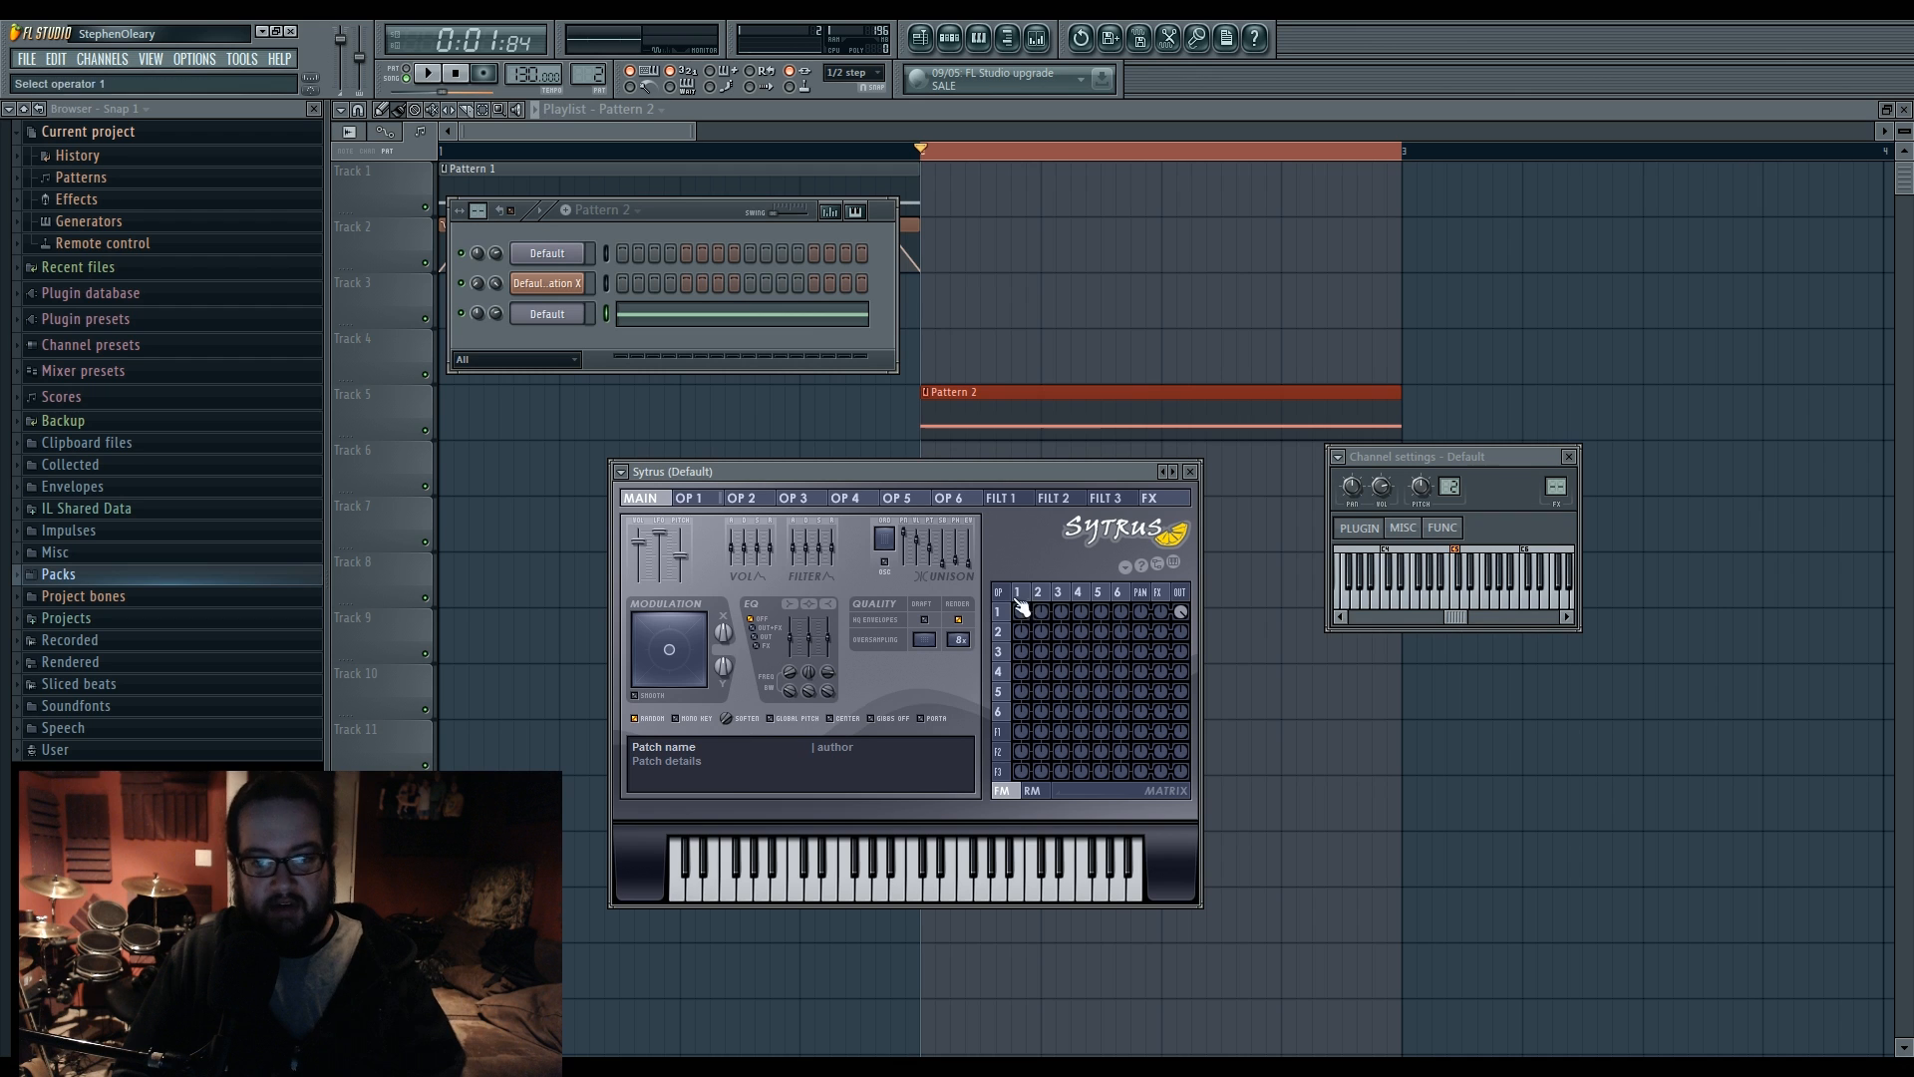
# - Route operator 1 into filter 1 instead of directly to the output, and send filter 1 to the output
pyautogui.click(1019, 592)
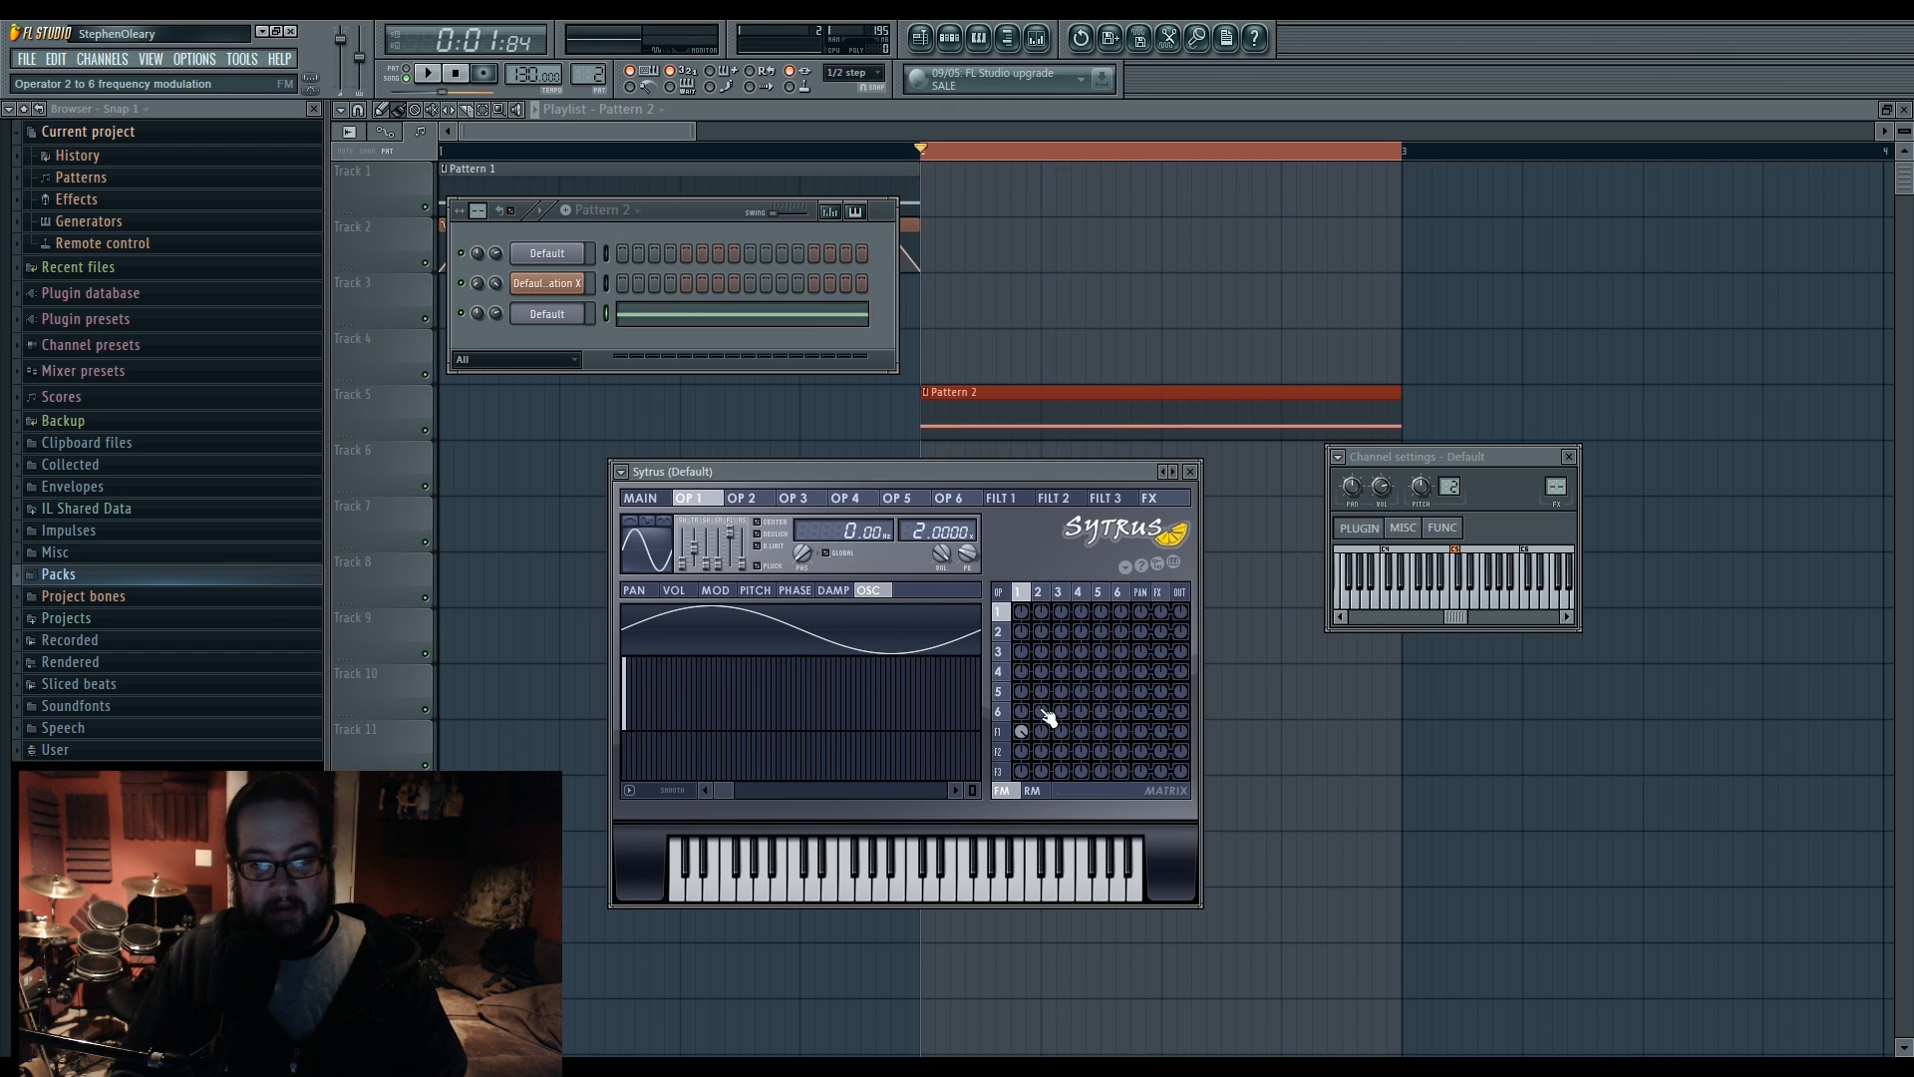
pyautogui.click(1014, 731)
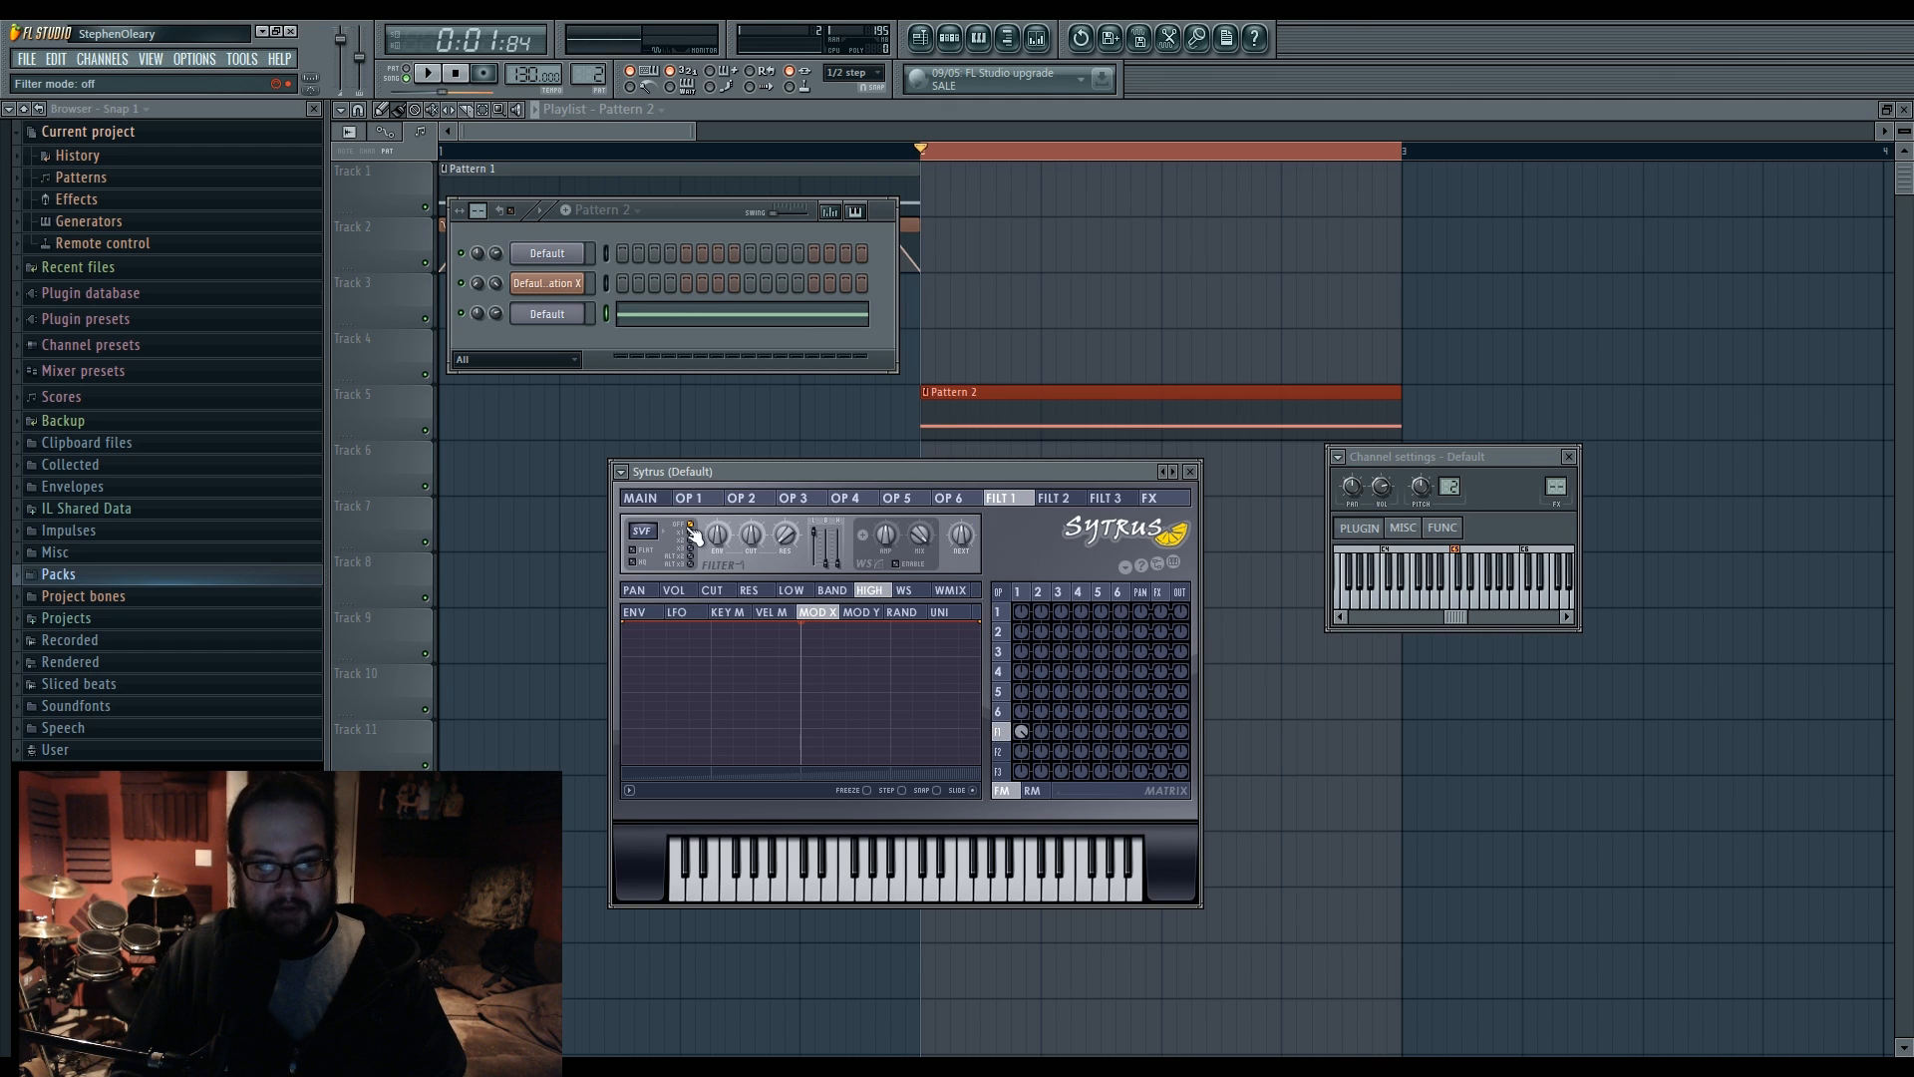
pyautogui.click(1000, 753)
pyautogui.click(1000, 713)
pyautogui.click(999, 729)
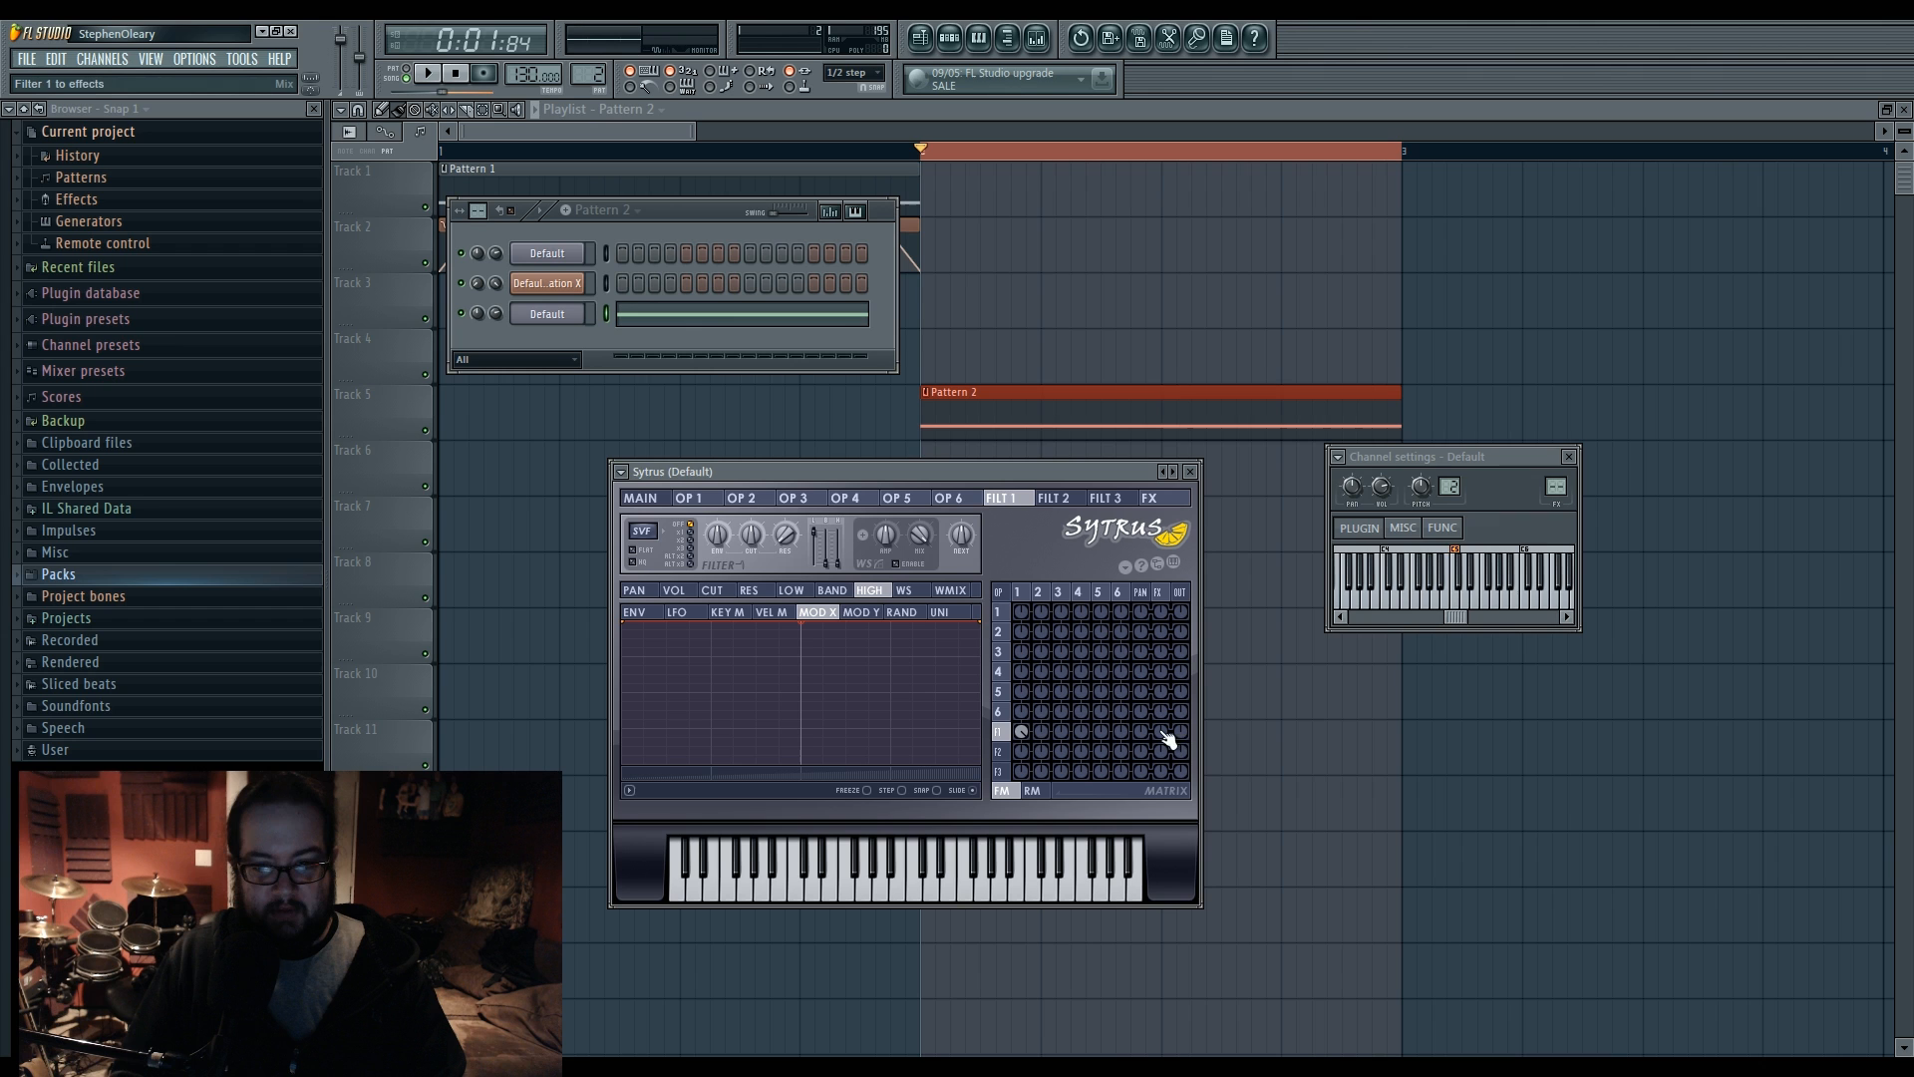
pyautogui.moveTo(1016, 602)
pyautogui.mouseDown()
pyautogui.moveTo(1079, 623)
pyautogui.moveTo(1135, 734)
pyautogui.moveTo(1062, 717)
pyautogui.moveTo(1001, 738)
pyautogui.moveTo(1002, 656)
pyautogui.moveTo(1010, 776)
pyautogui.moveTo(1002, 611)
pyautogui.mouseUp()
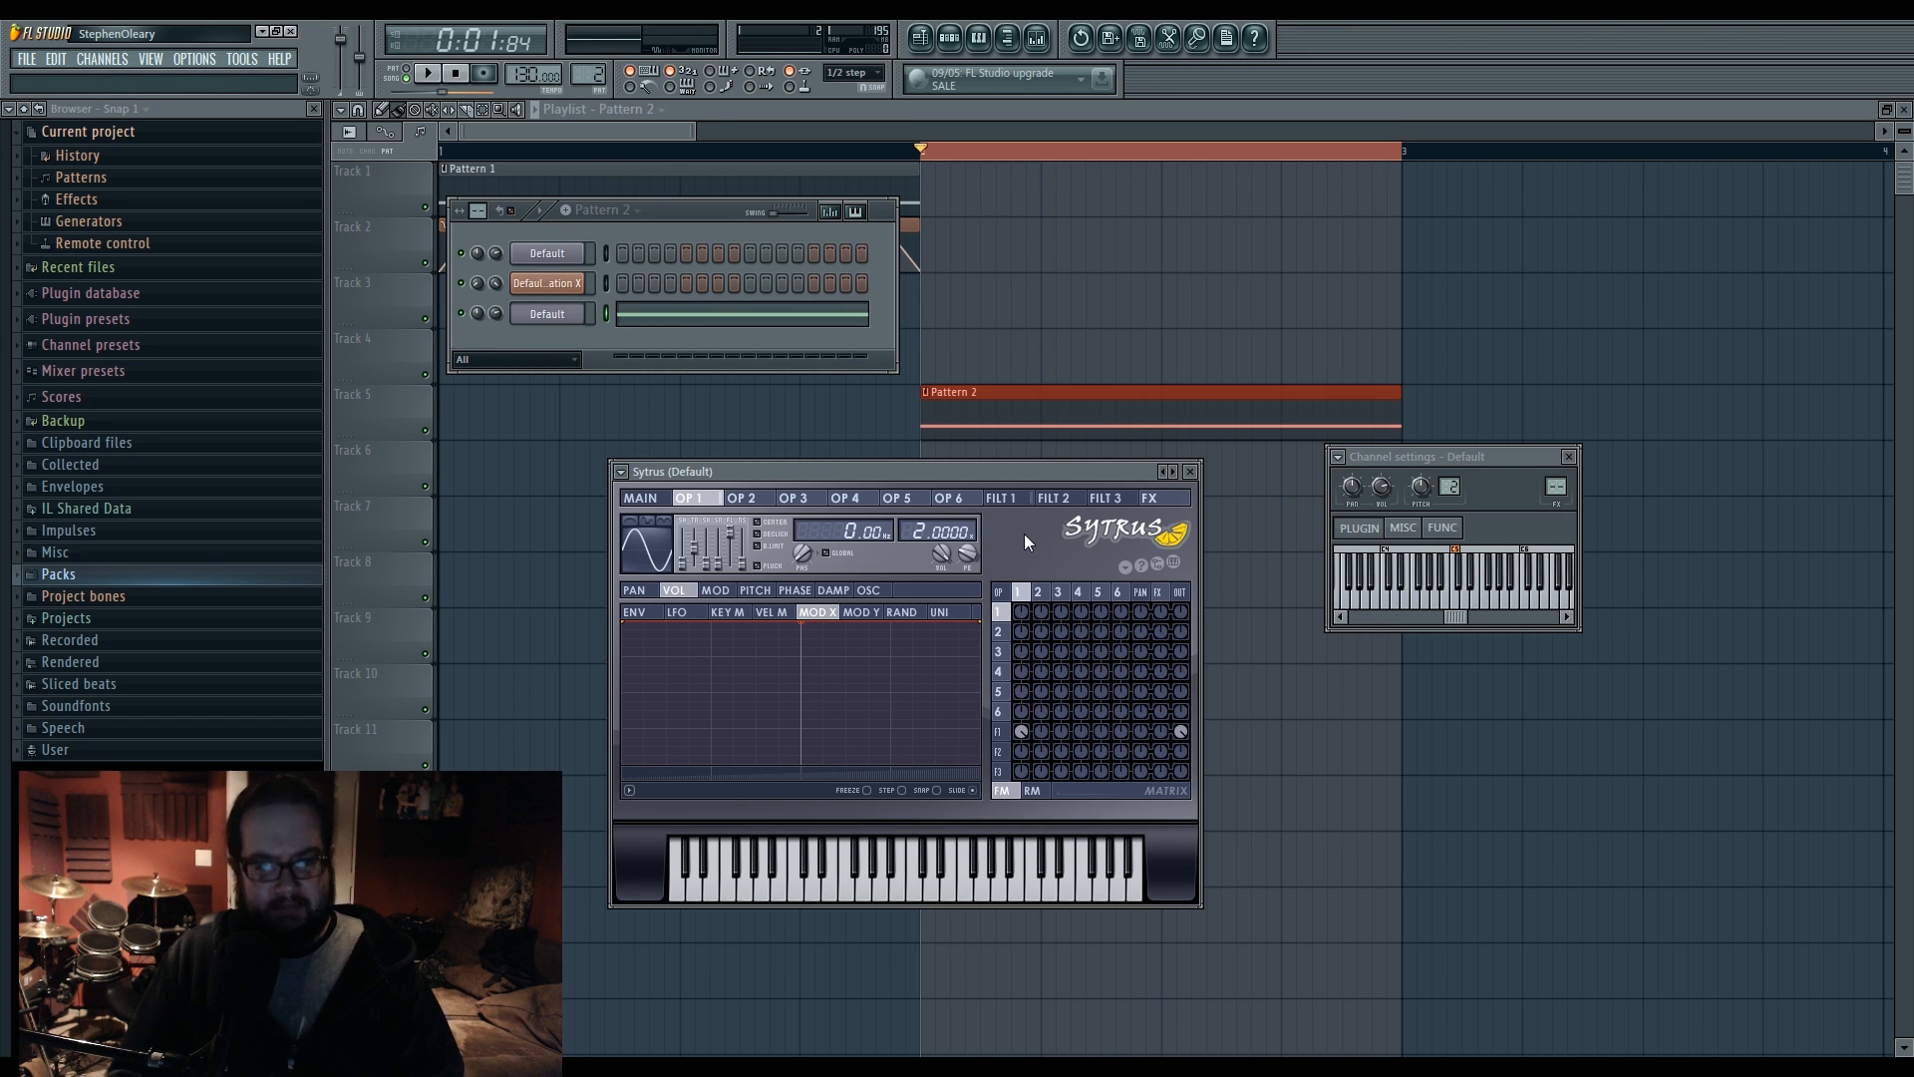
# - Show the filter 1 settings and audition the looped bar
pyautogui.click(998, 730)
pyautogui.press('space')
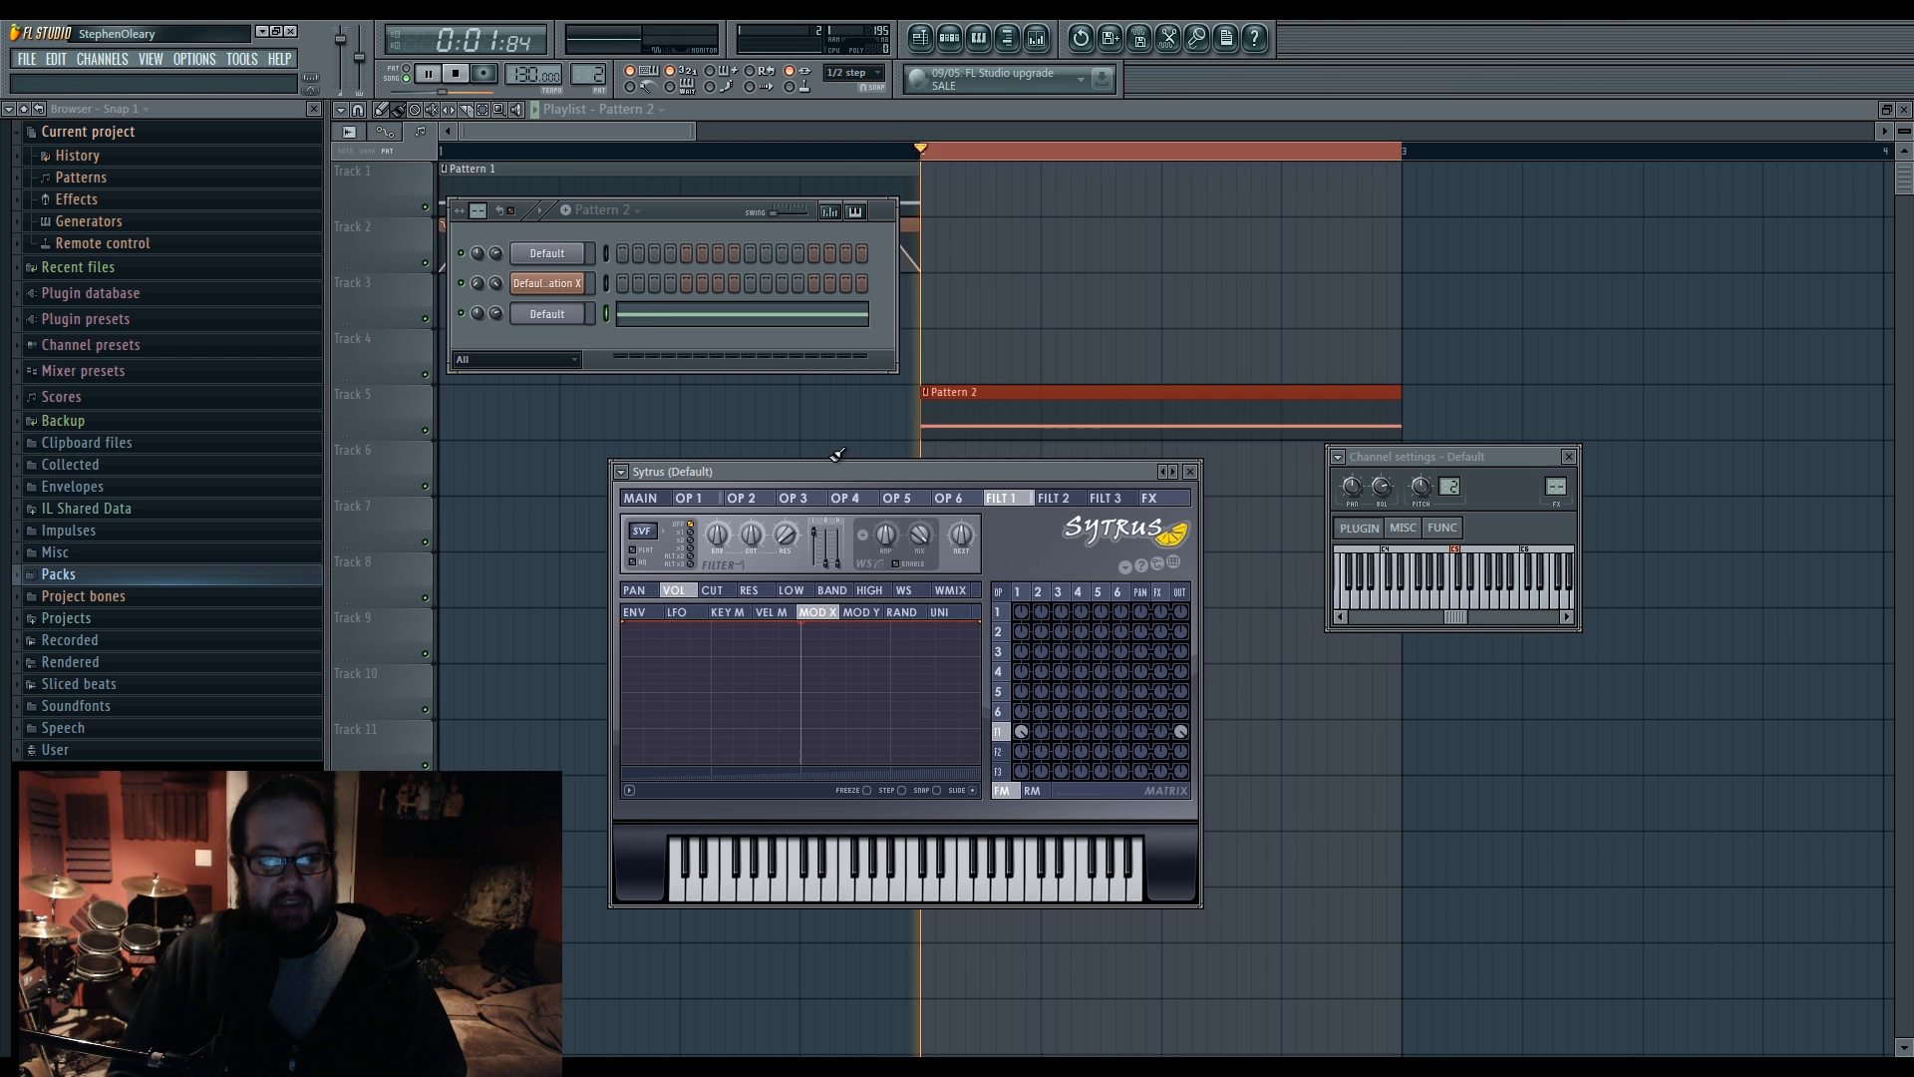
pyautogui.press('space')
# - Adjust how strongly operator 2 frequency-modulates operator 1 and audition the result
pyautogui.click(1039, 594)
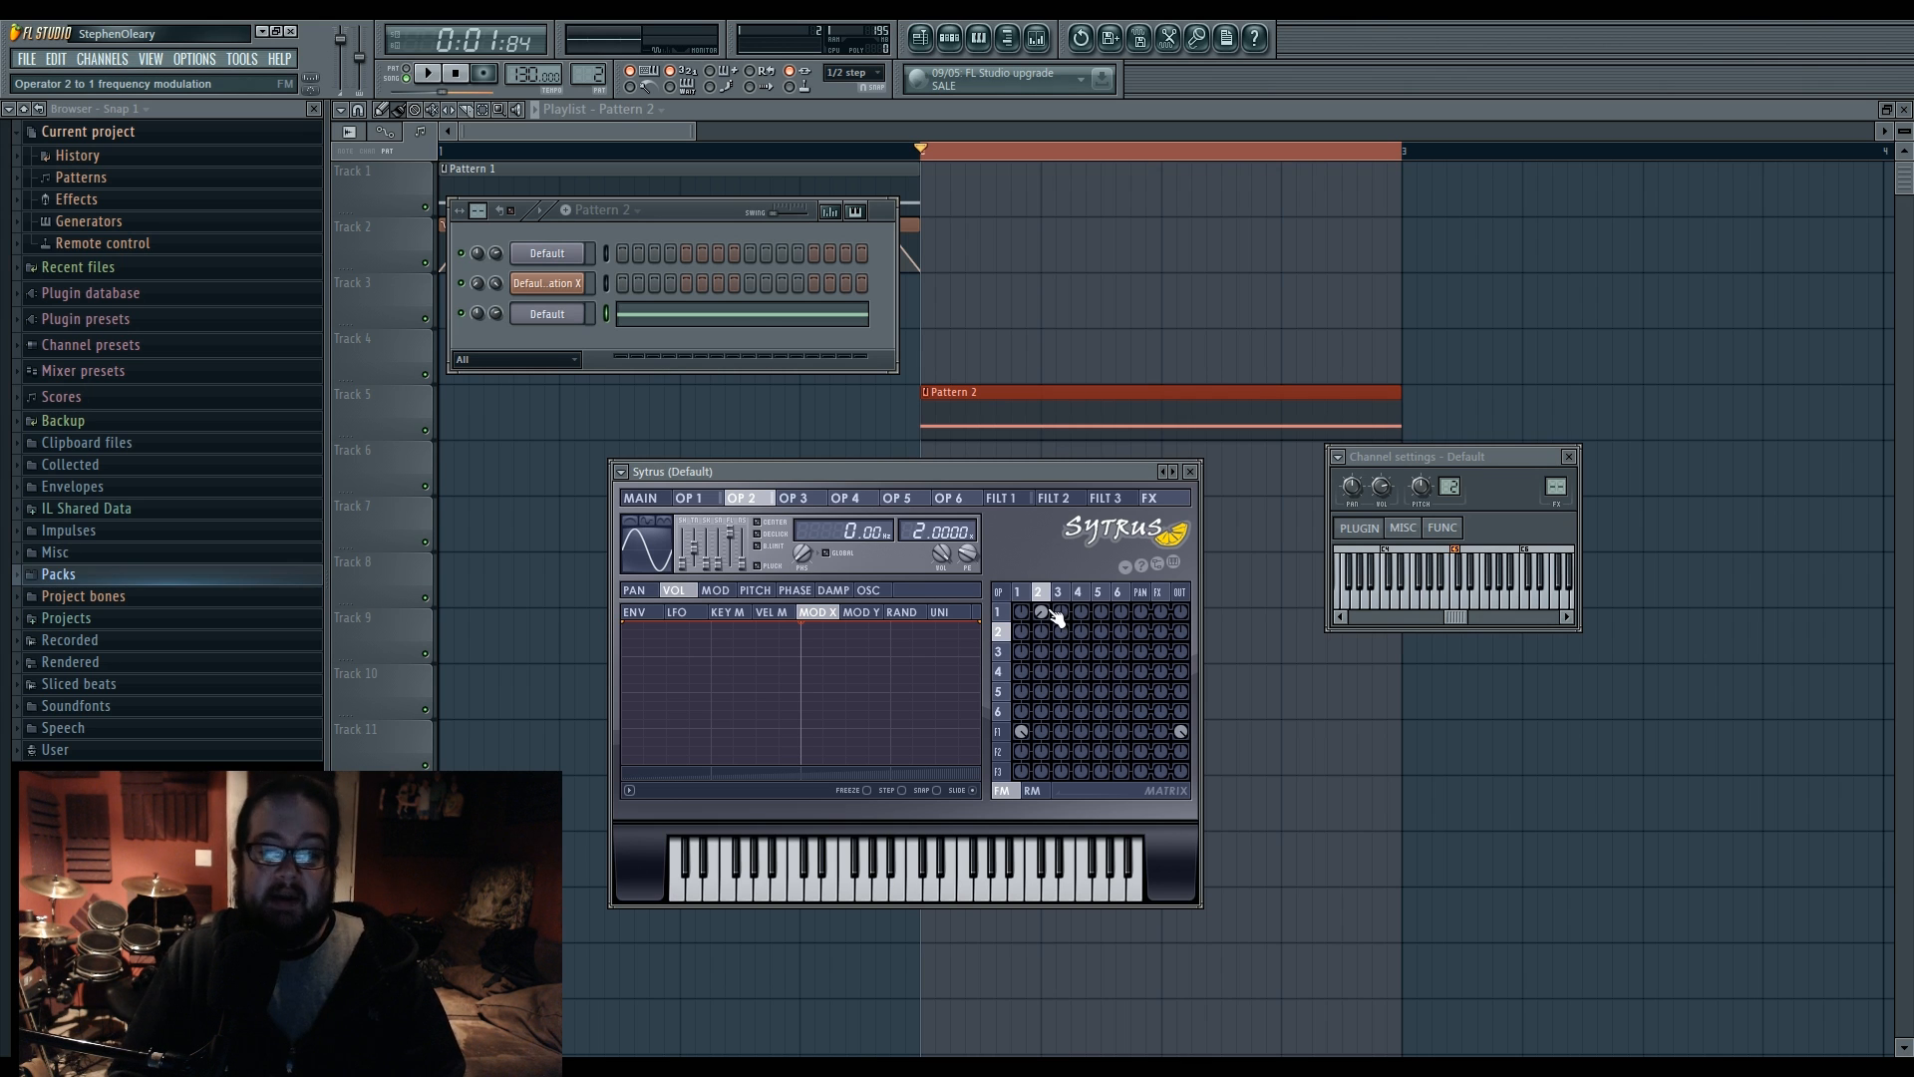
pyautogui.moveTo(1042, 613); pyautogui.dragTo(1041, 633)
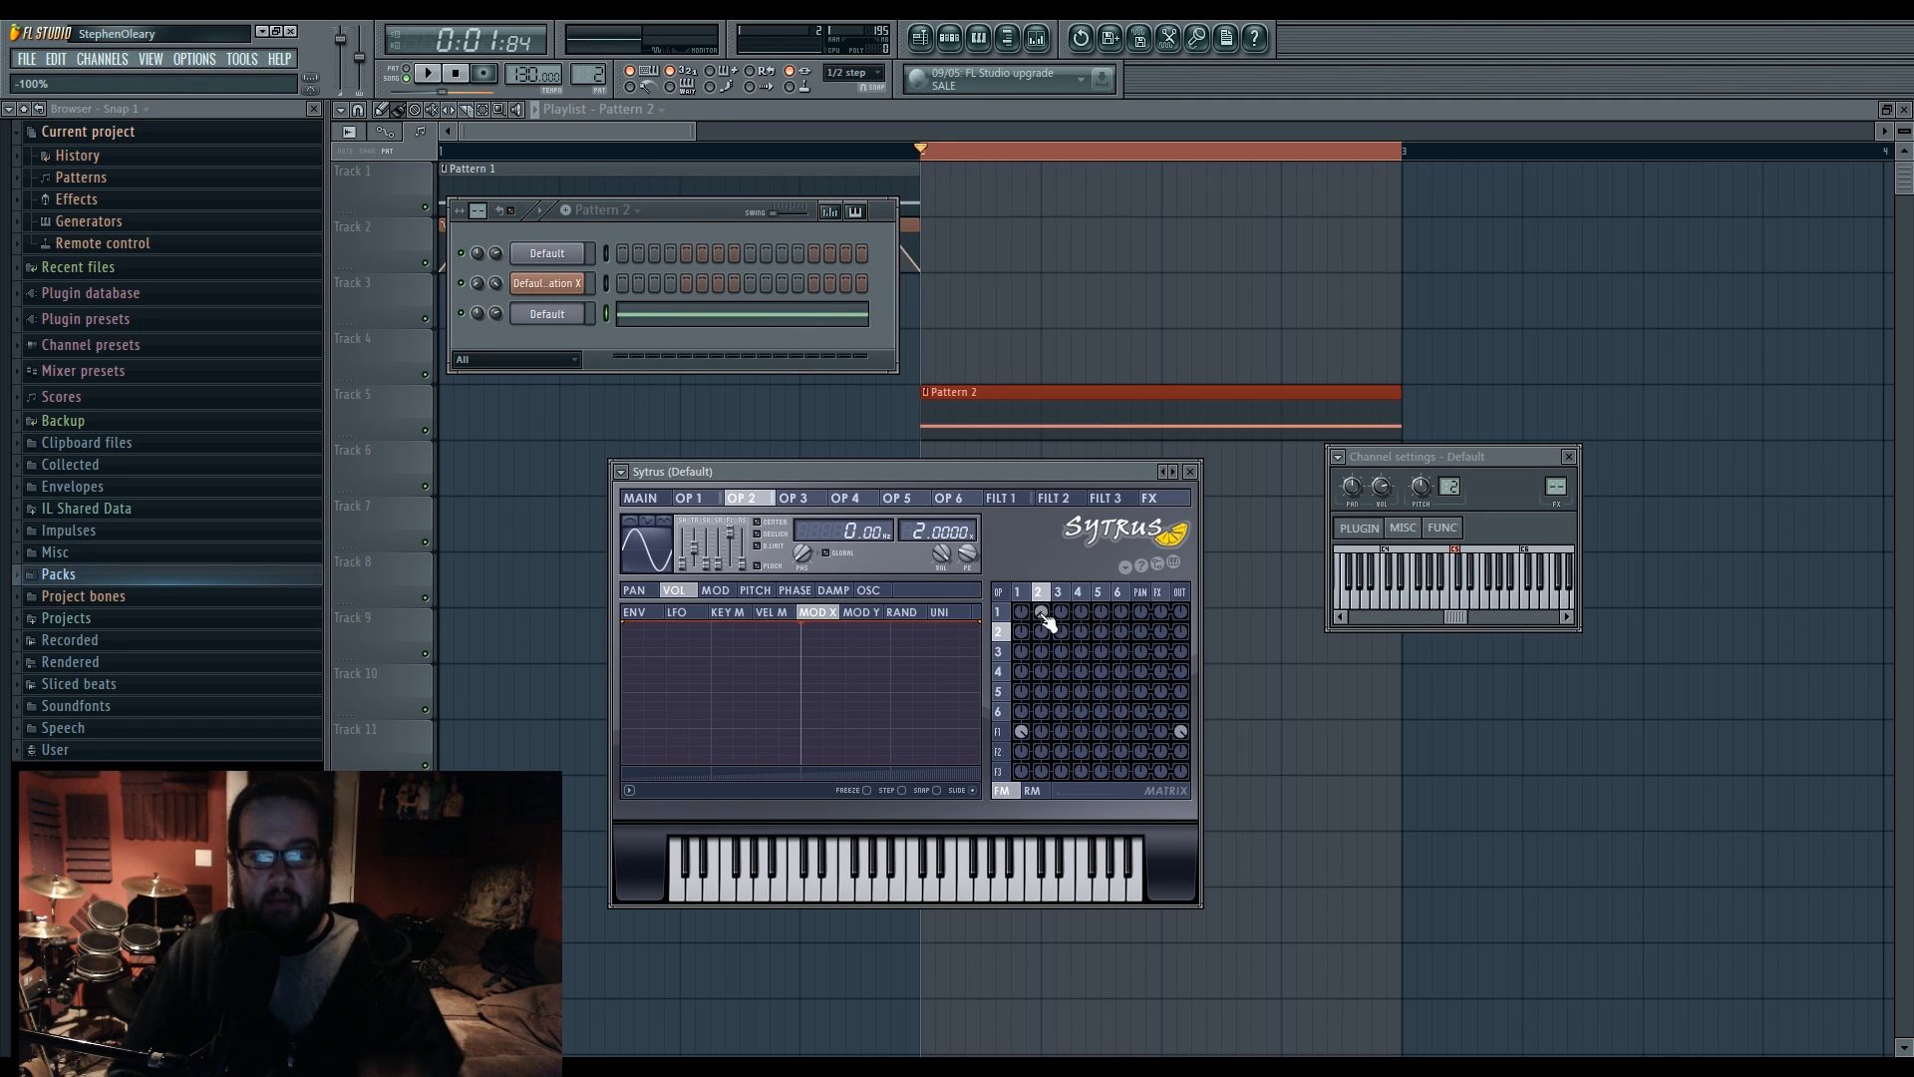
pyautogui.moveTo(1045, 615); pyautogui.dragTo(1045, 606)
pyautogui.press('space')
pyautogui.press('space')
# - Change operator 2's waveform to a triangle shape and audition the sound
pyautogui.moveTo(691, 564); pyautogui.dragTo(674, 556)
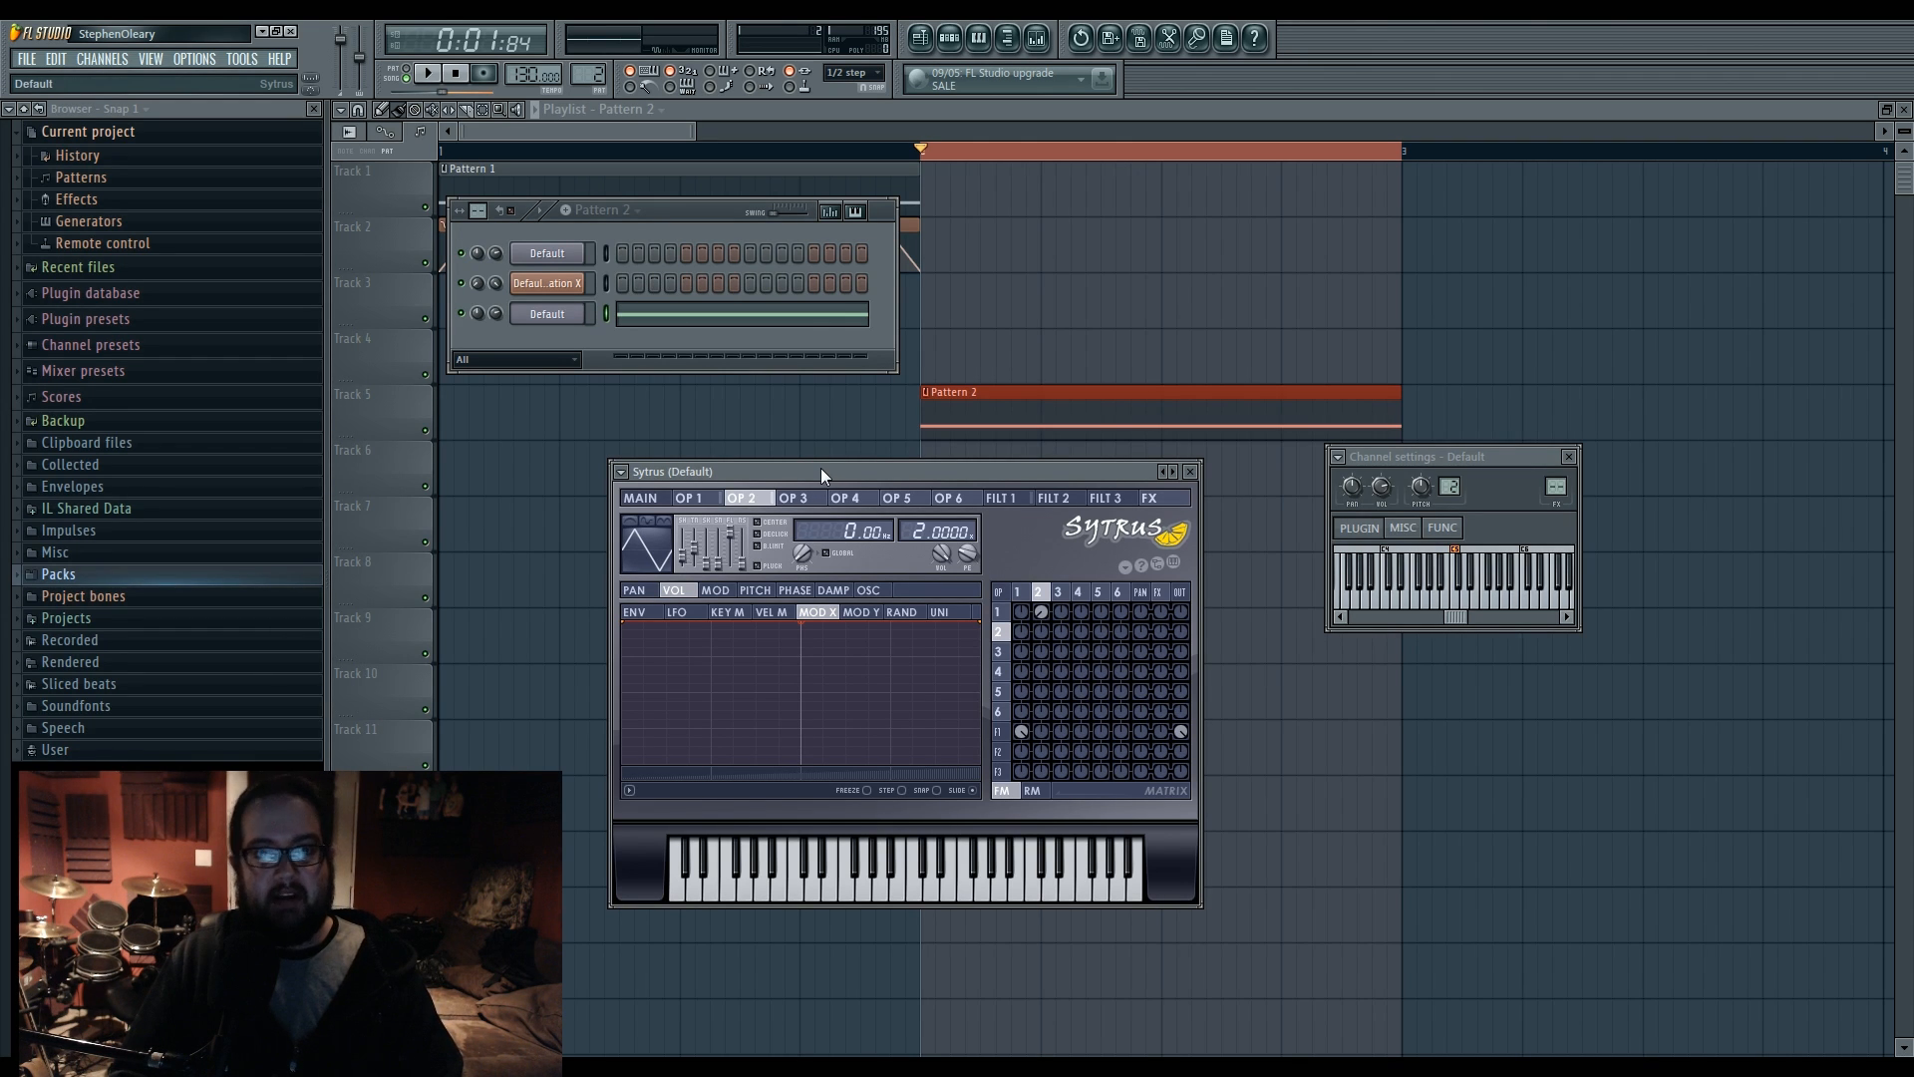
pyautogui.press('space')
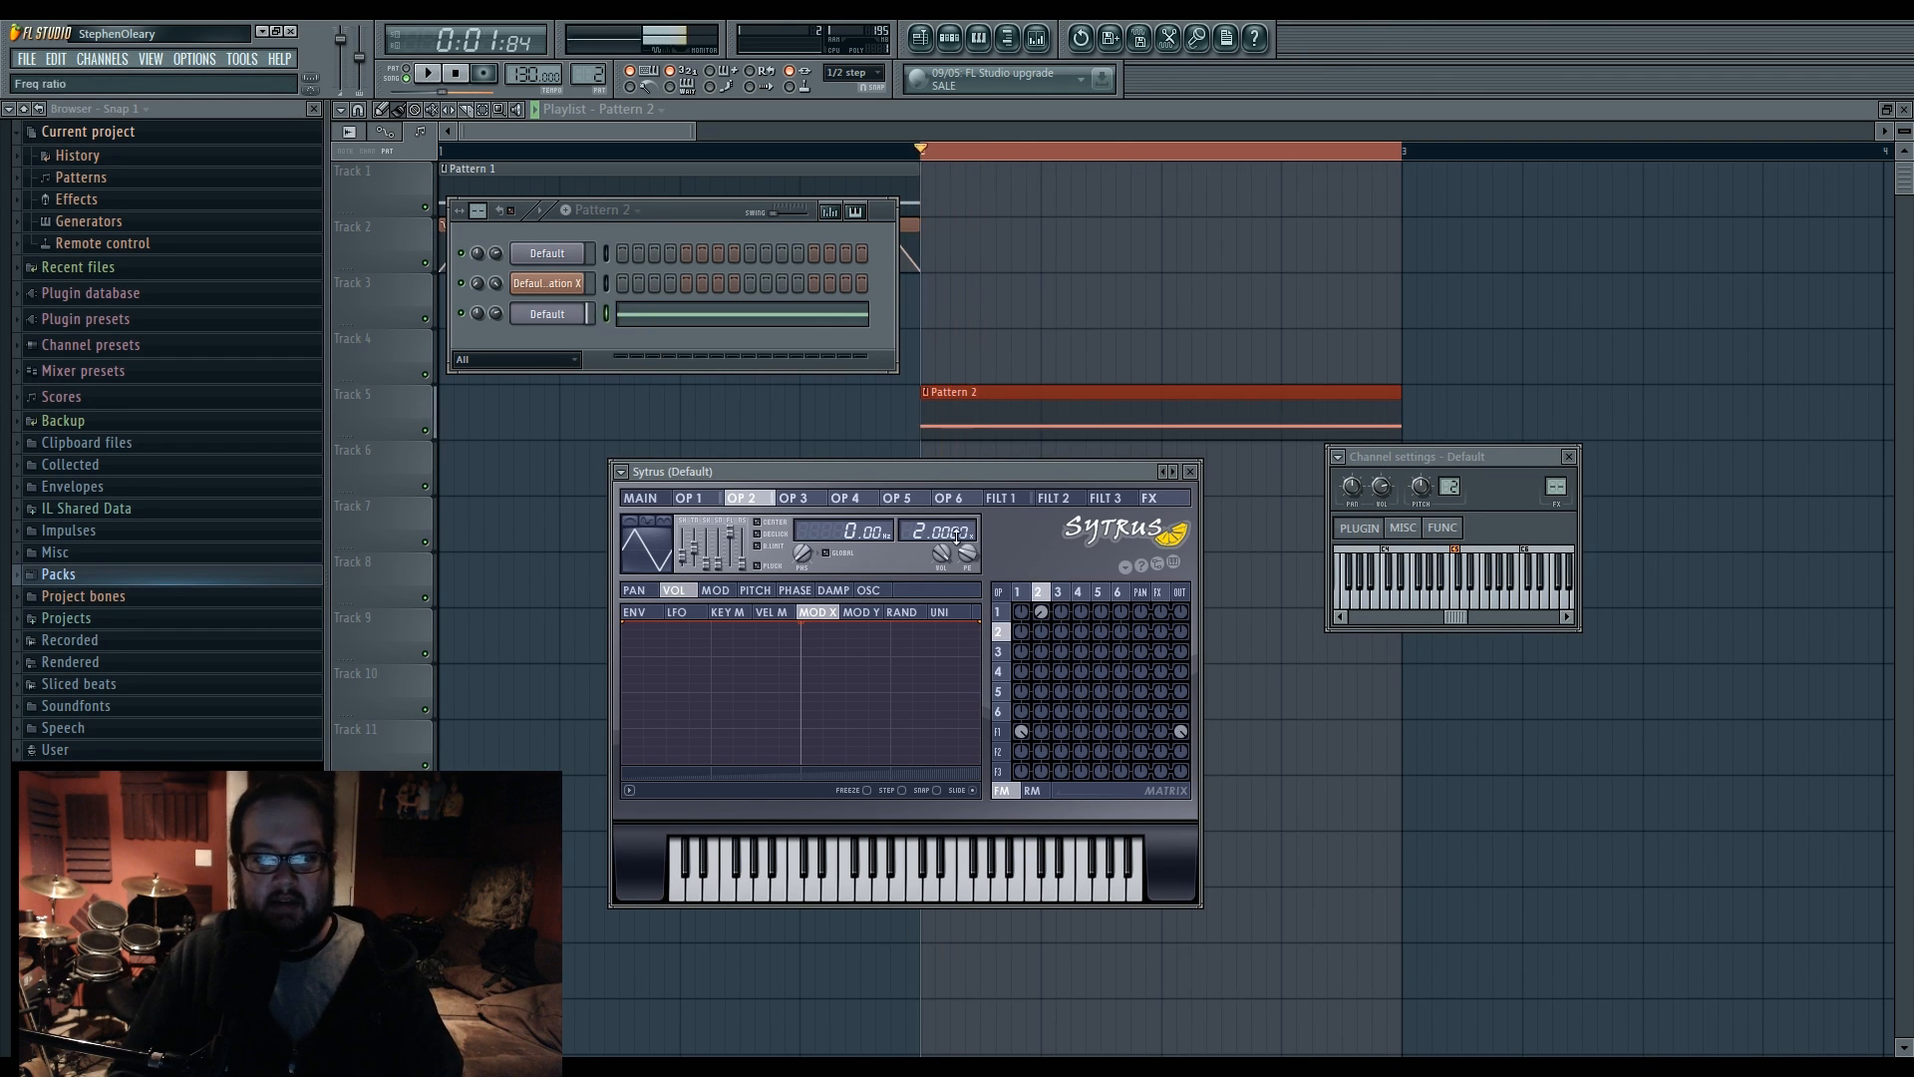
# - Look through operator 1's oscillator, volume, pitch and panning targets, ending on its volume envelope
pyautogui.click(1027, 595)
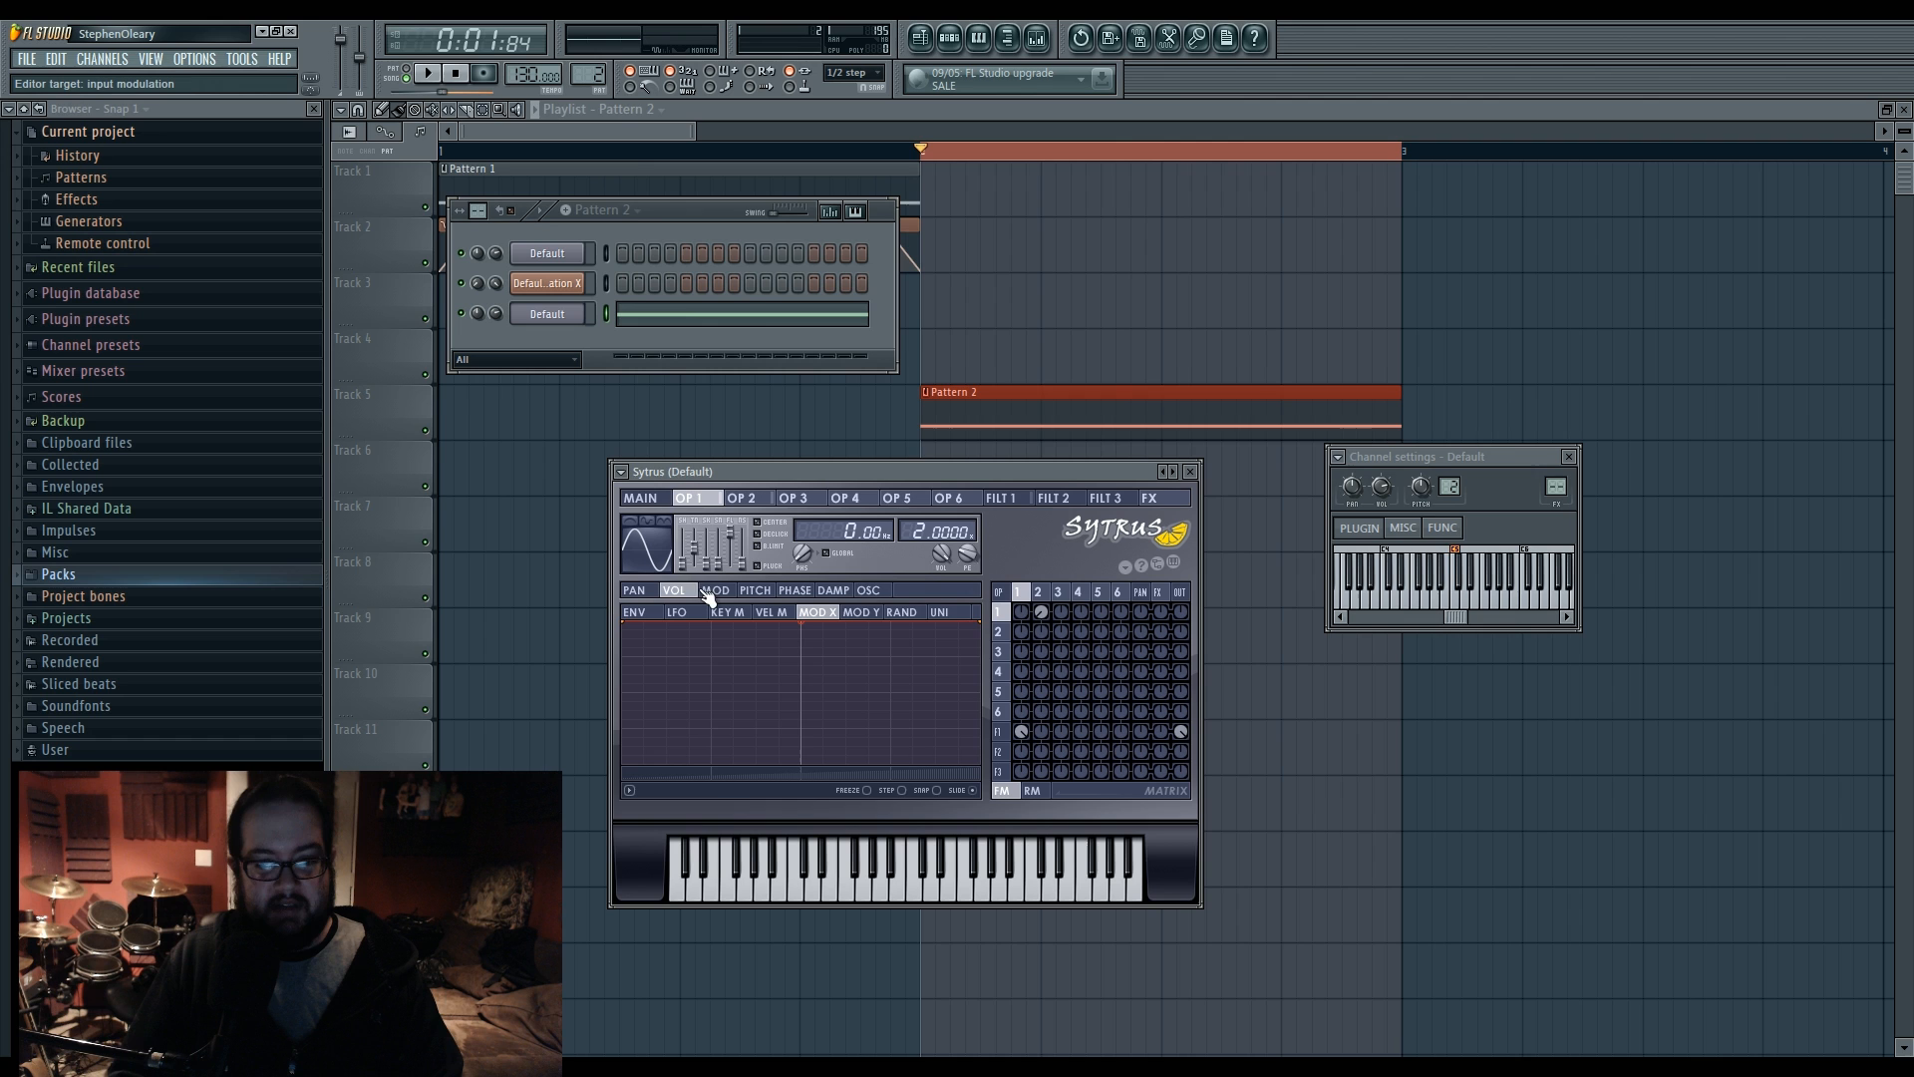
pyautogui.click(875, 592)
pyautogui.click(673, 590)
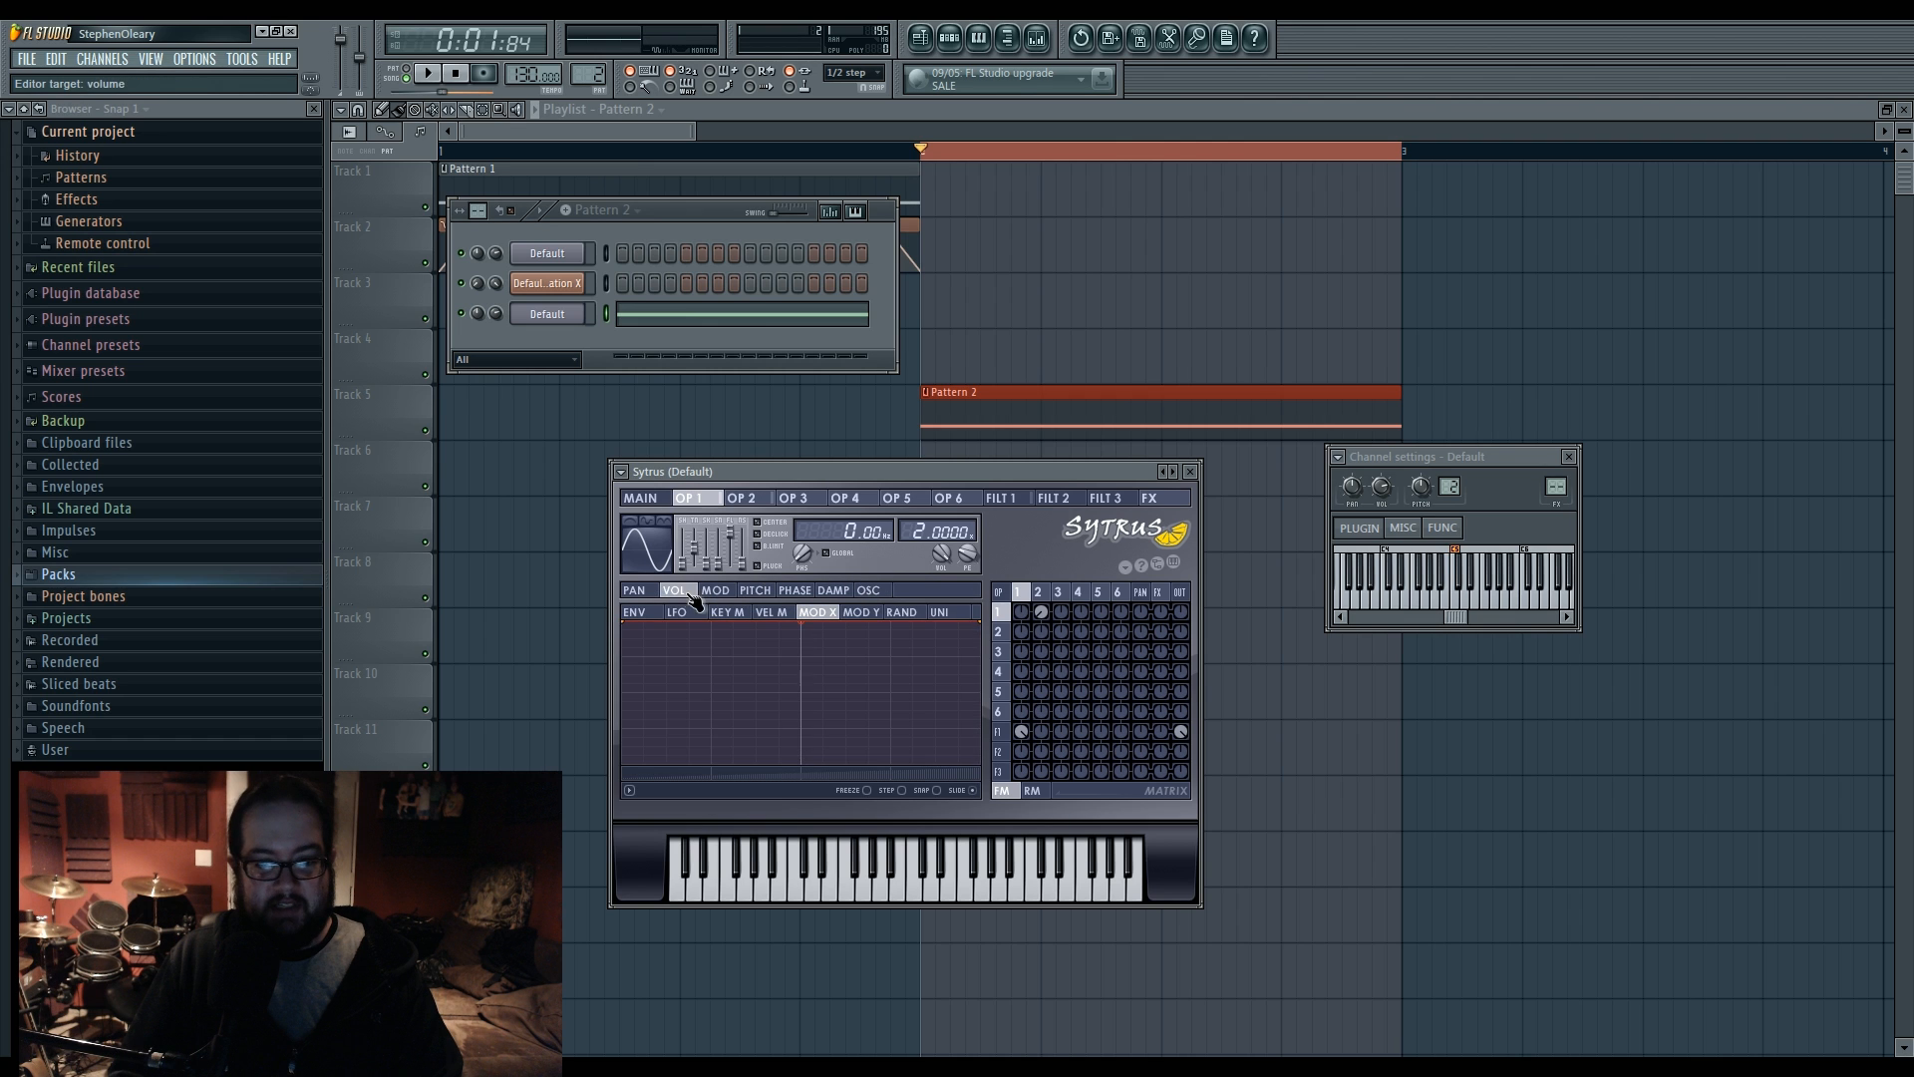
pyautogui.click(755, 590)
pyautogui.click(634, 590)
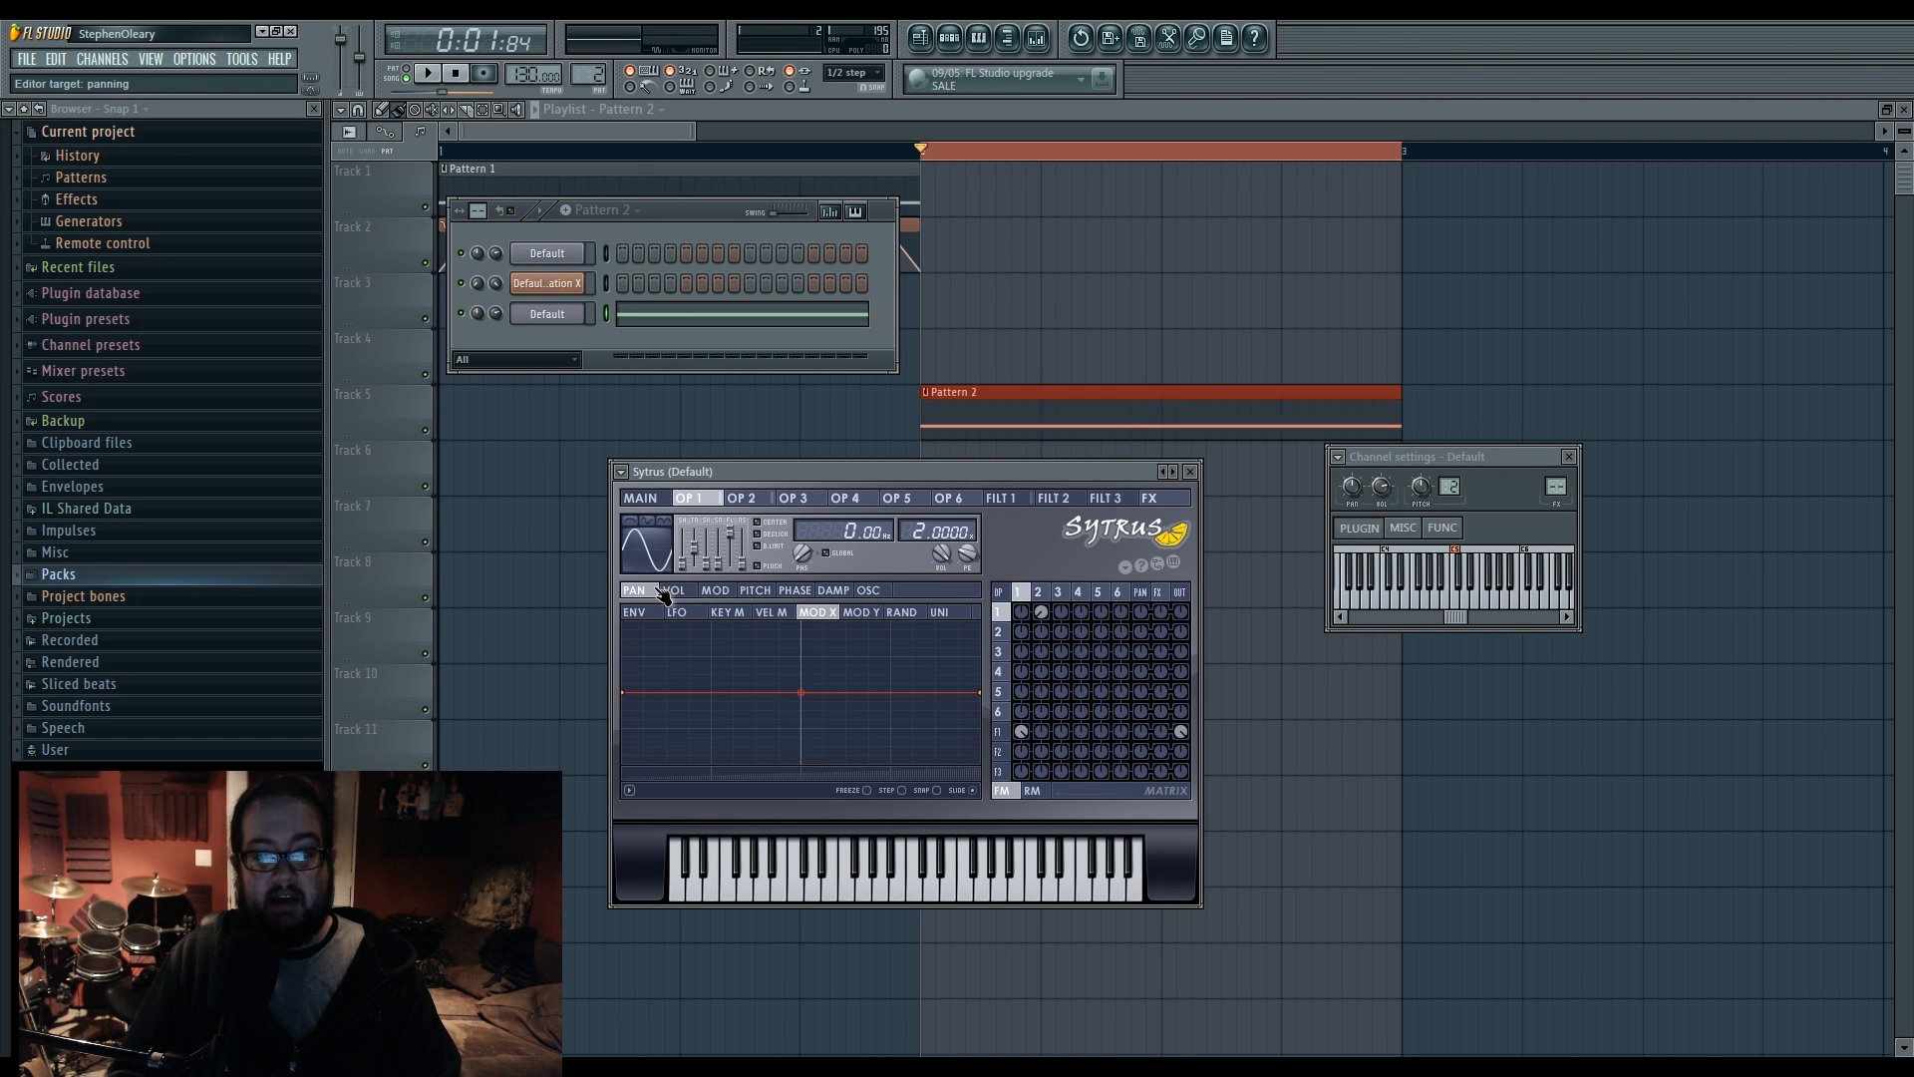
pyautogui.click(775, 614)
pyautogui.click(634, 612)
pyautogui.click(674, 590)
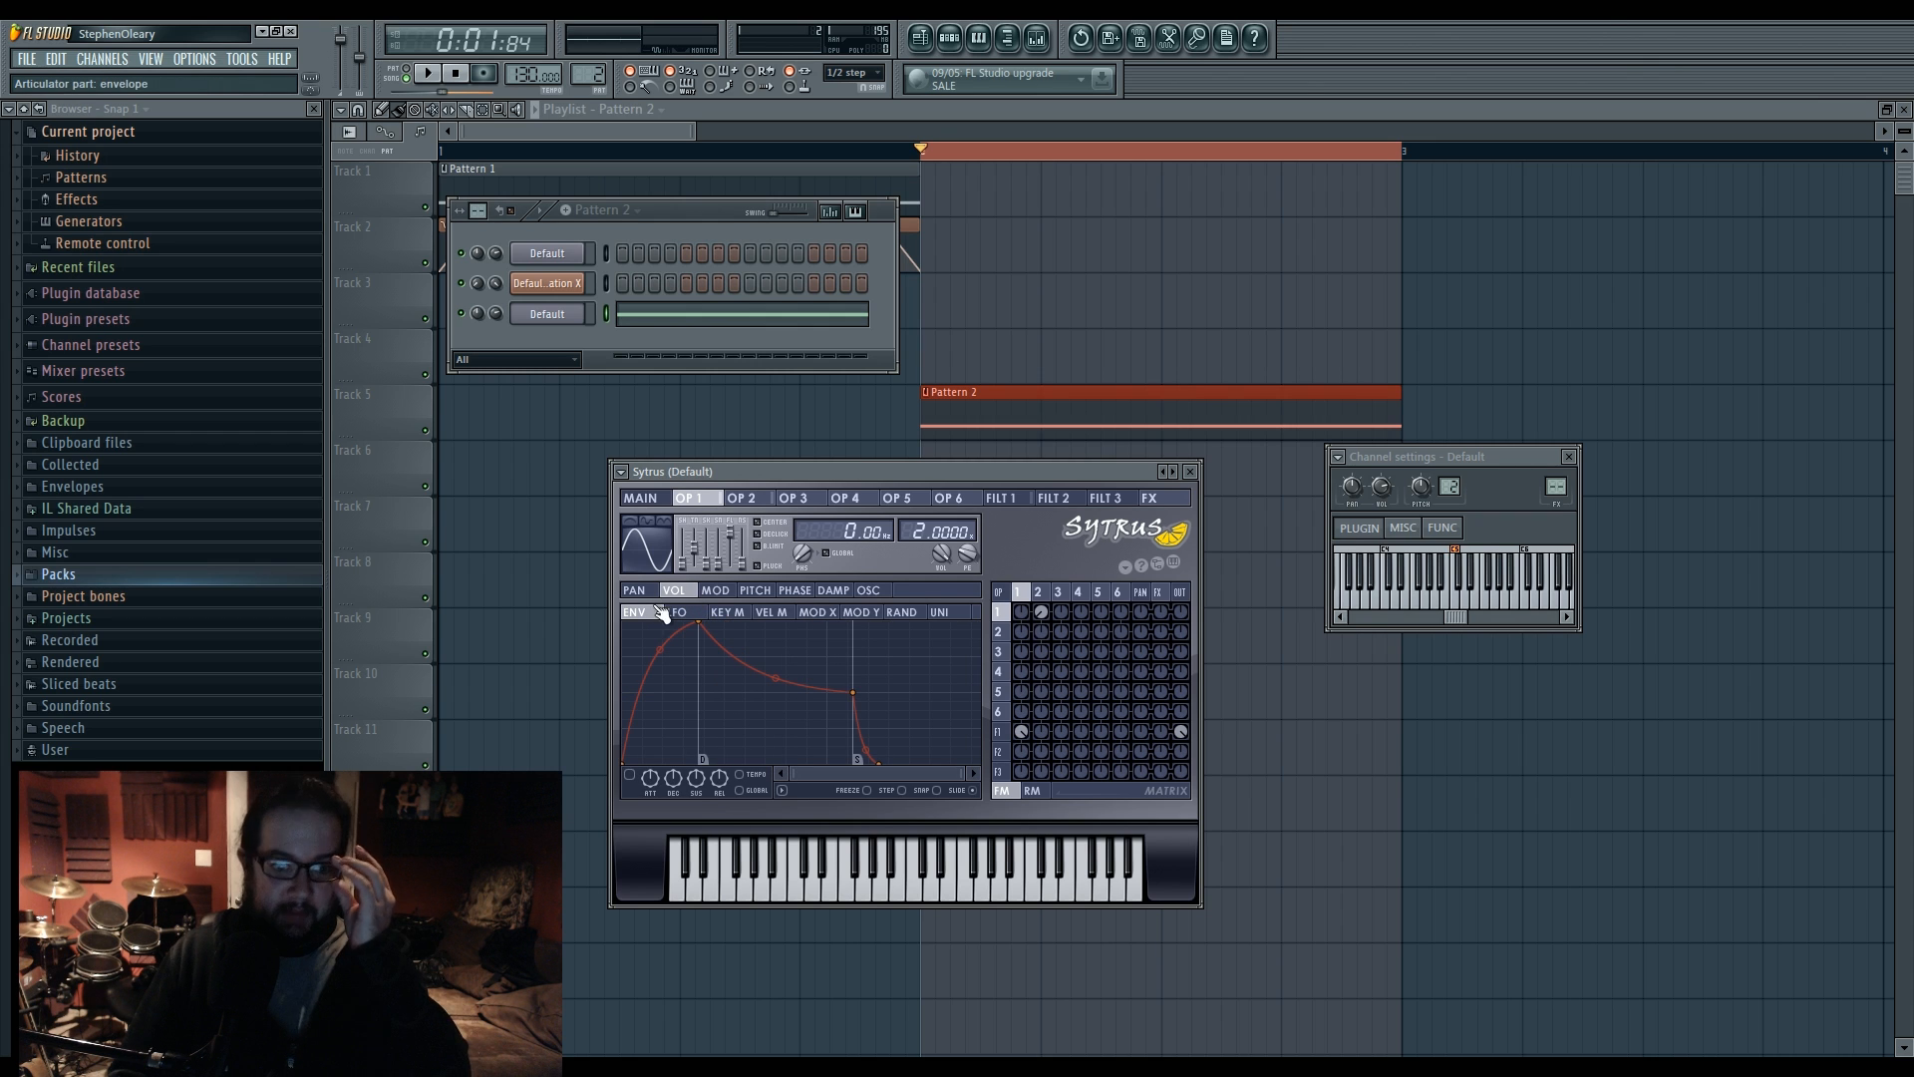
# - Add extra points to operator 1's volume envelope to reshape its curve
pyautogui.rightClick(663, 708)
pyautogui.rightClick(754, 667)
pyautogui.rightClick(800, 731)
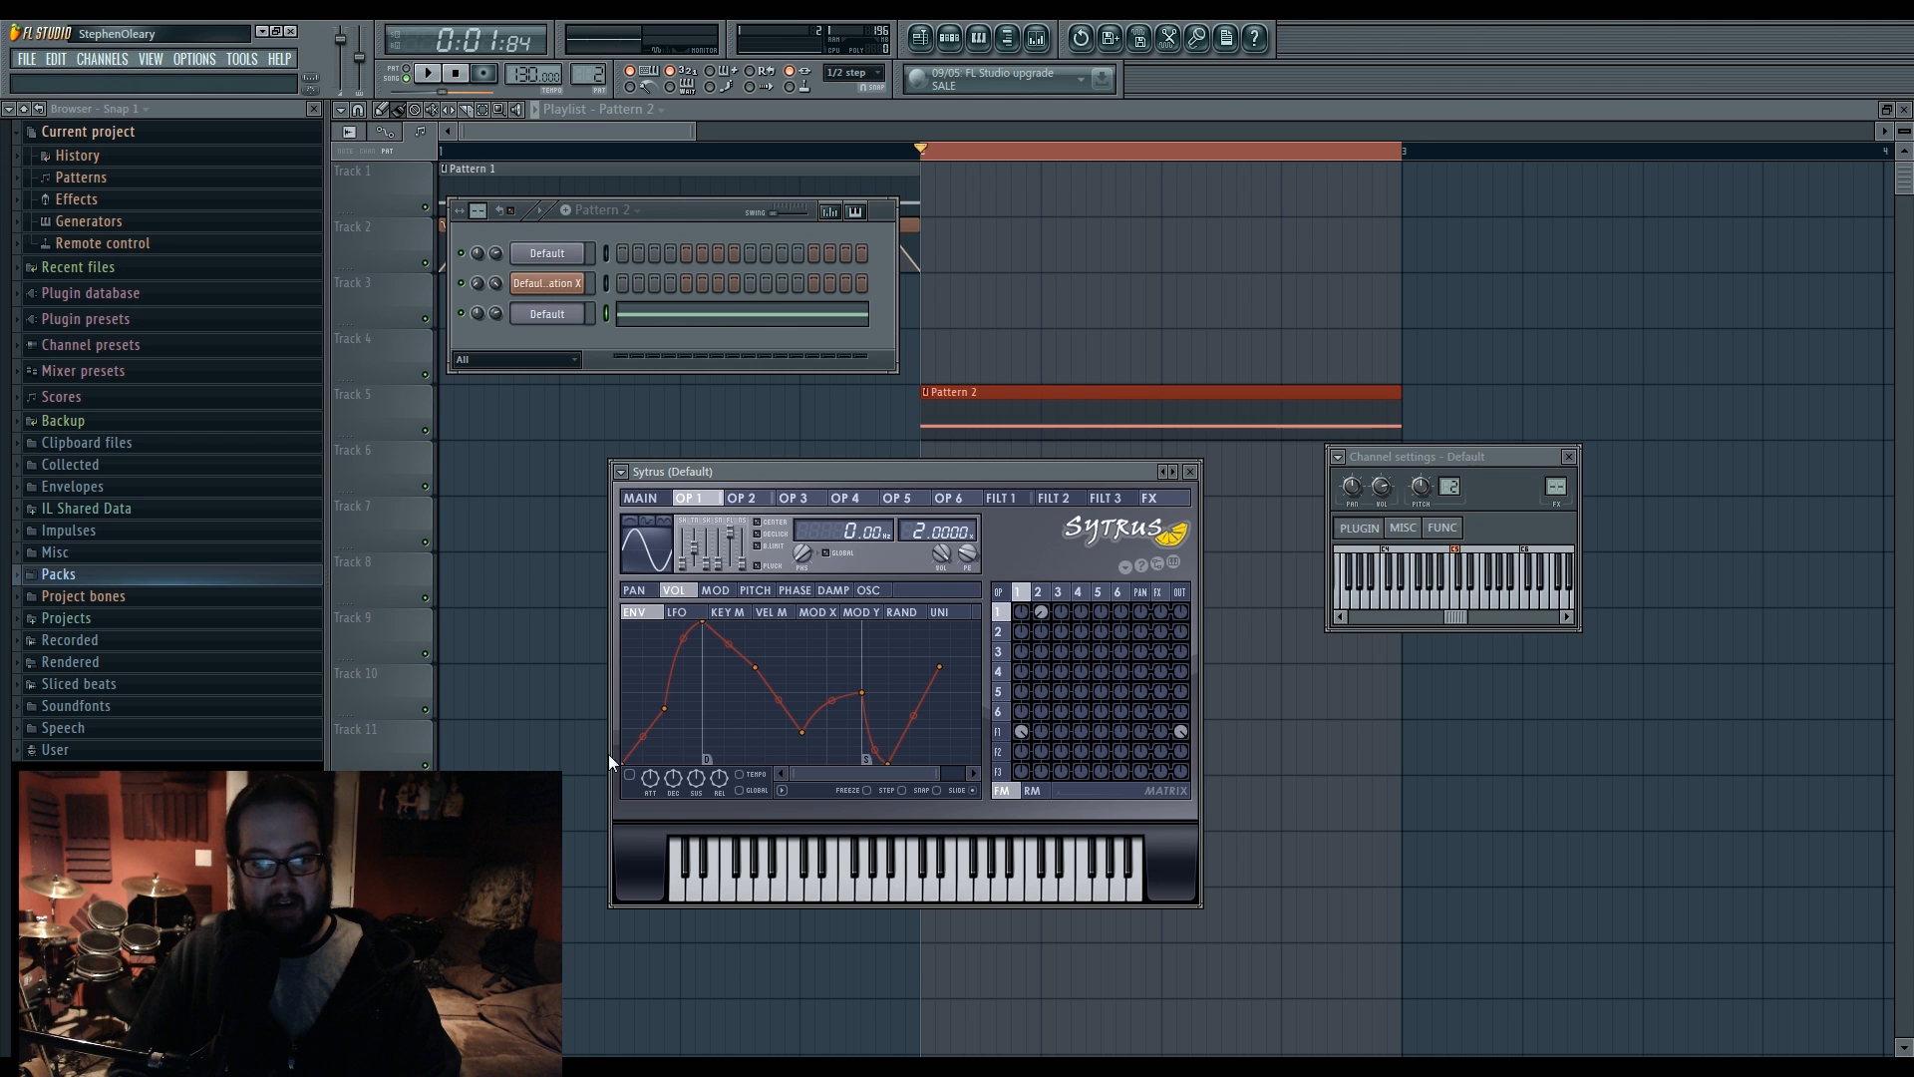
# - Look through operator 1's volume LFO, keyboard, velocity, modulation X and modulation Y mappings
pyautogui.click(678, 613)
pyautogui.click(726, 612)
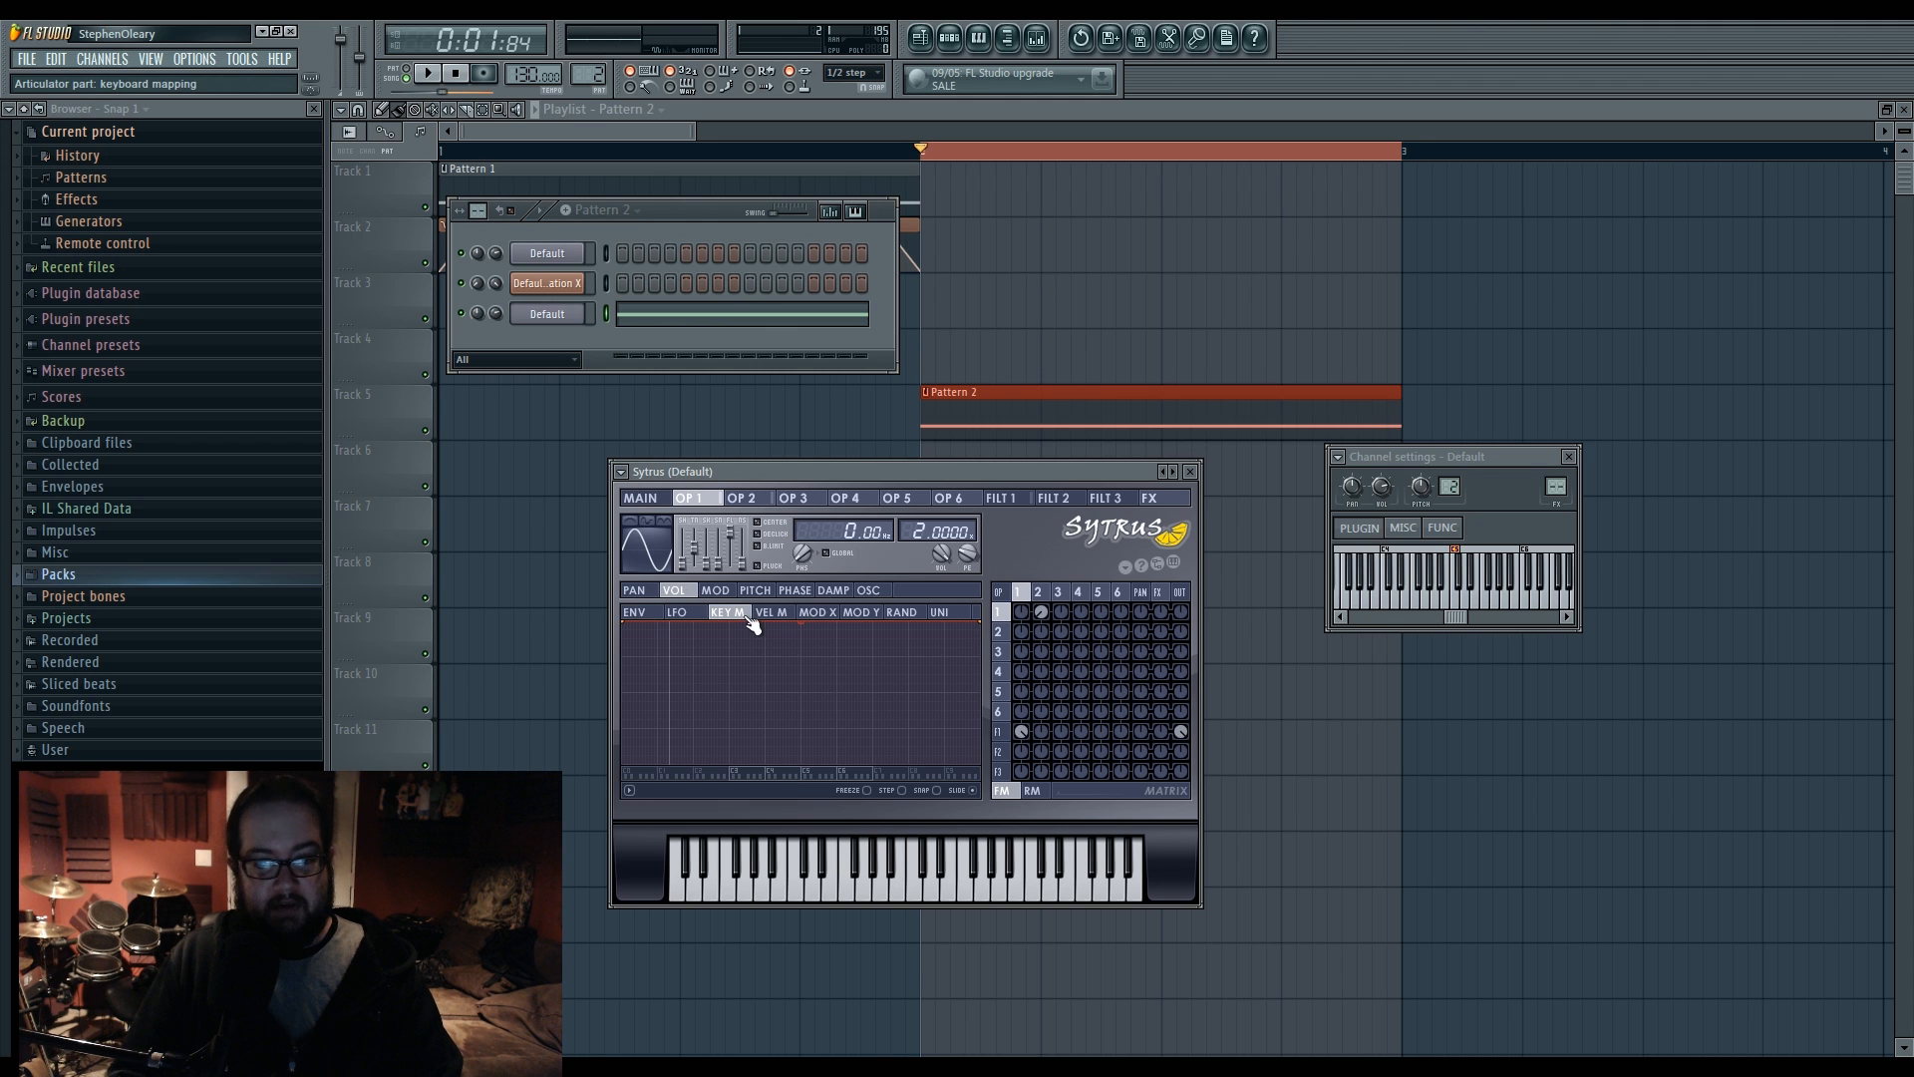
pyautogui.click(783, 614)
pyautogui.click(817, 612)
pyautogui.click(861, 612)
# - Set the main modulation X control to 54% and return to operator 1
pyautogui.click(654, 500)
pyautogui.moveTo(725, 634); pyautogui.dragTo(724, 648)
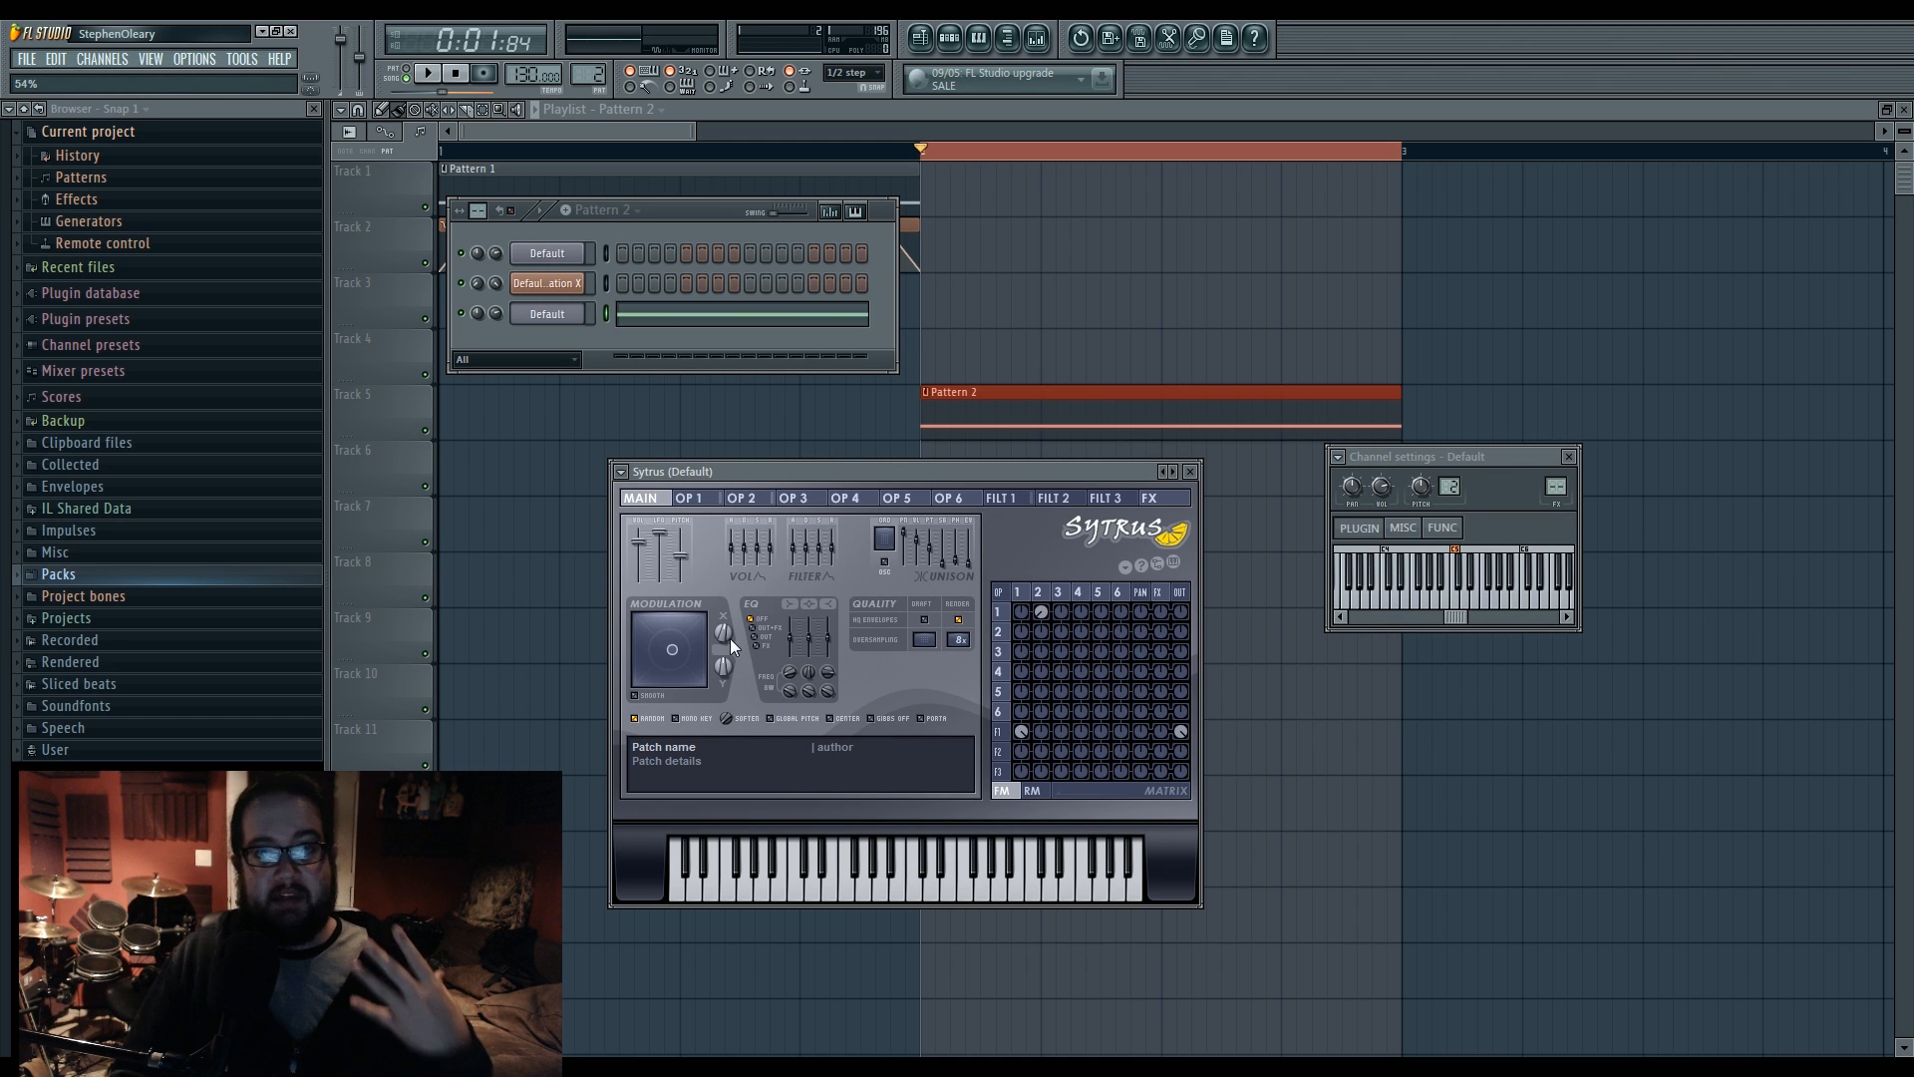
pyautogui.click(688, 497)
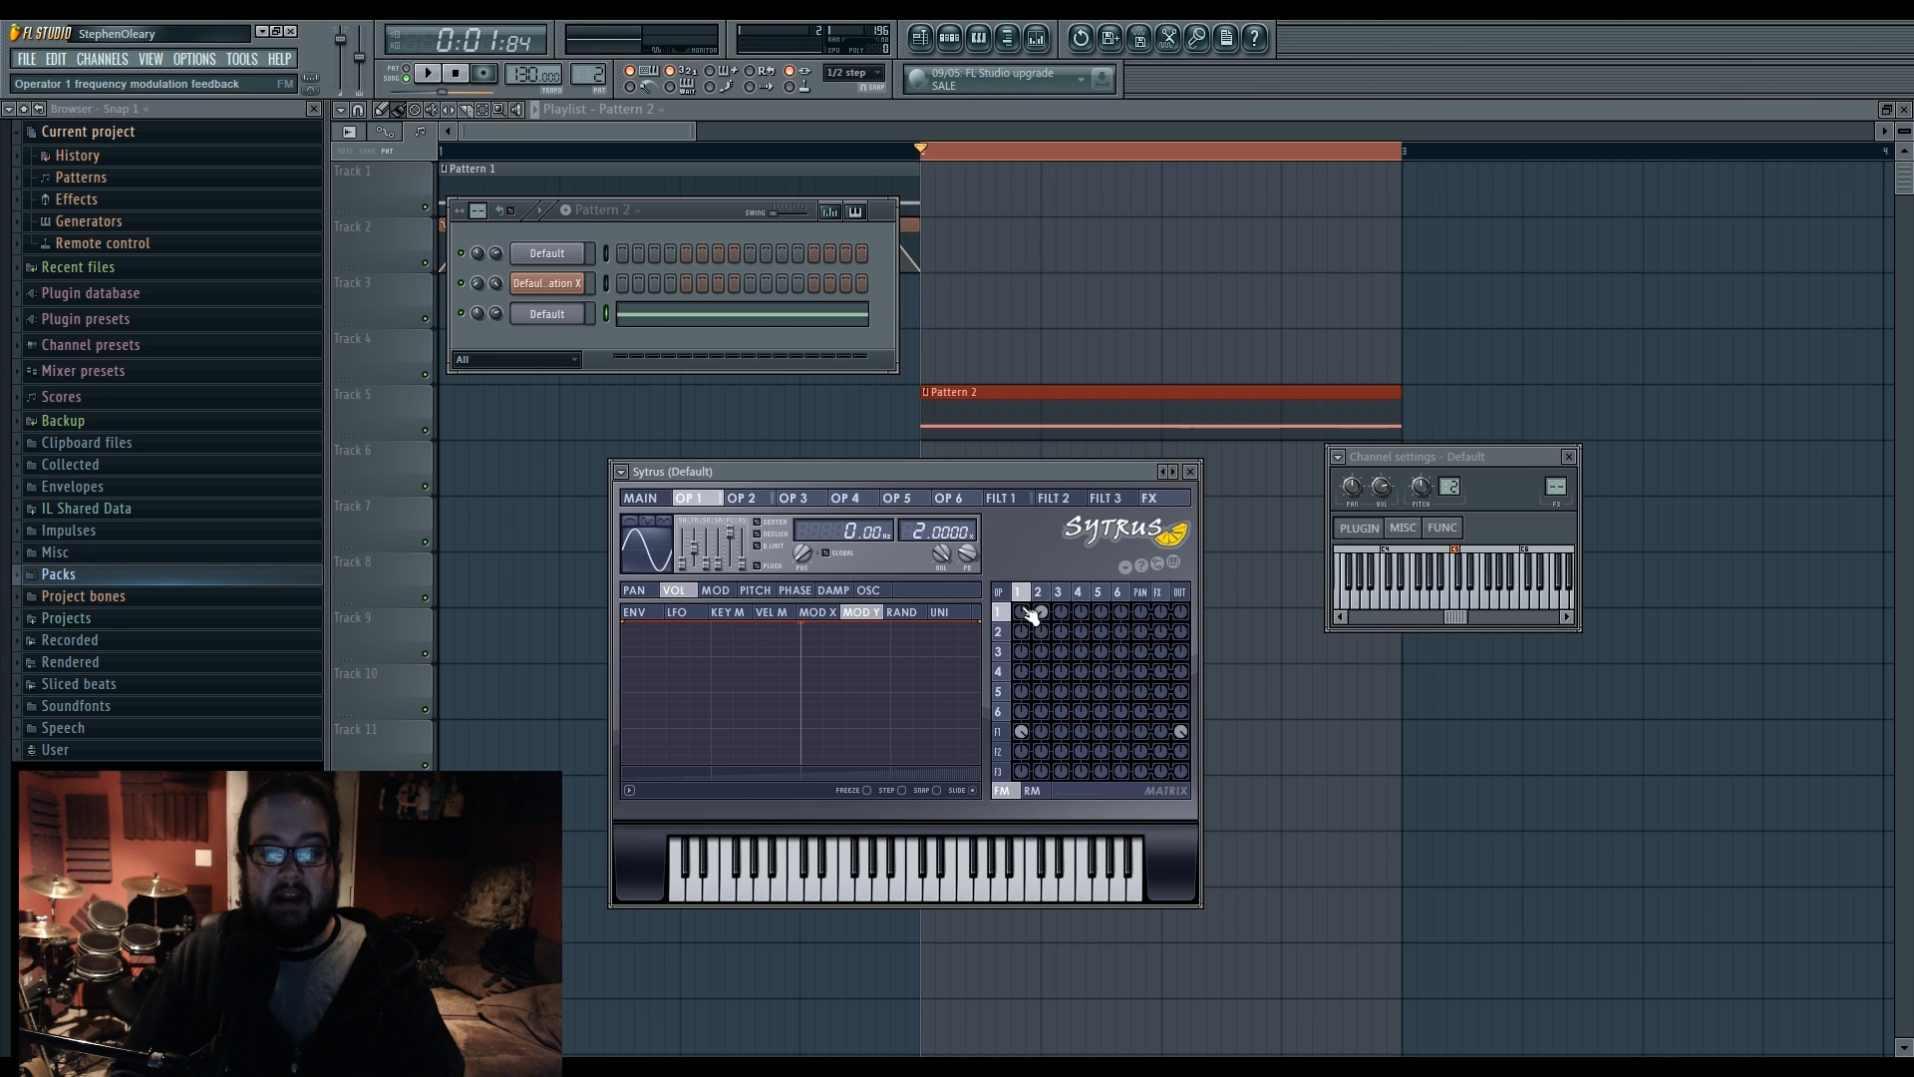
# - Compare operators 1 and 2 and readjust operator 2's frequency modulation amount into operator 1
pyautogui.moveTo(789, 472); pyautogui.dragTo(788, 493)
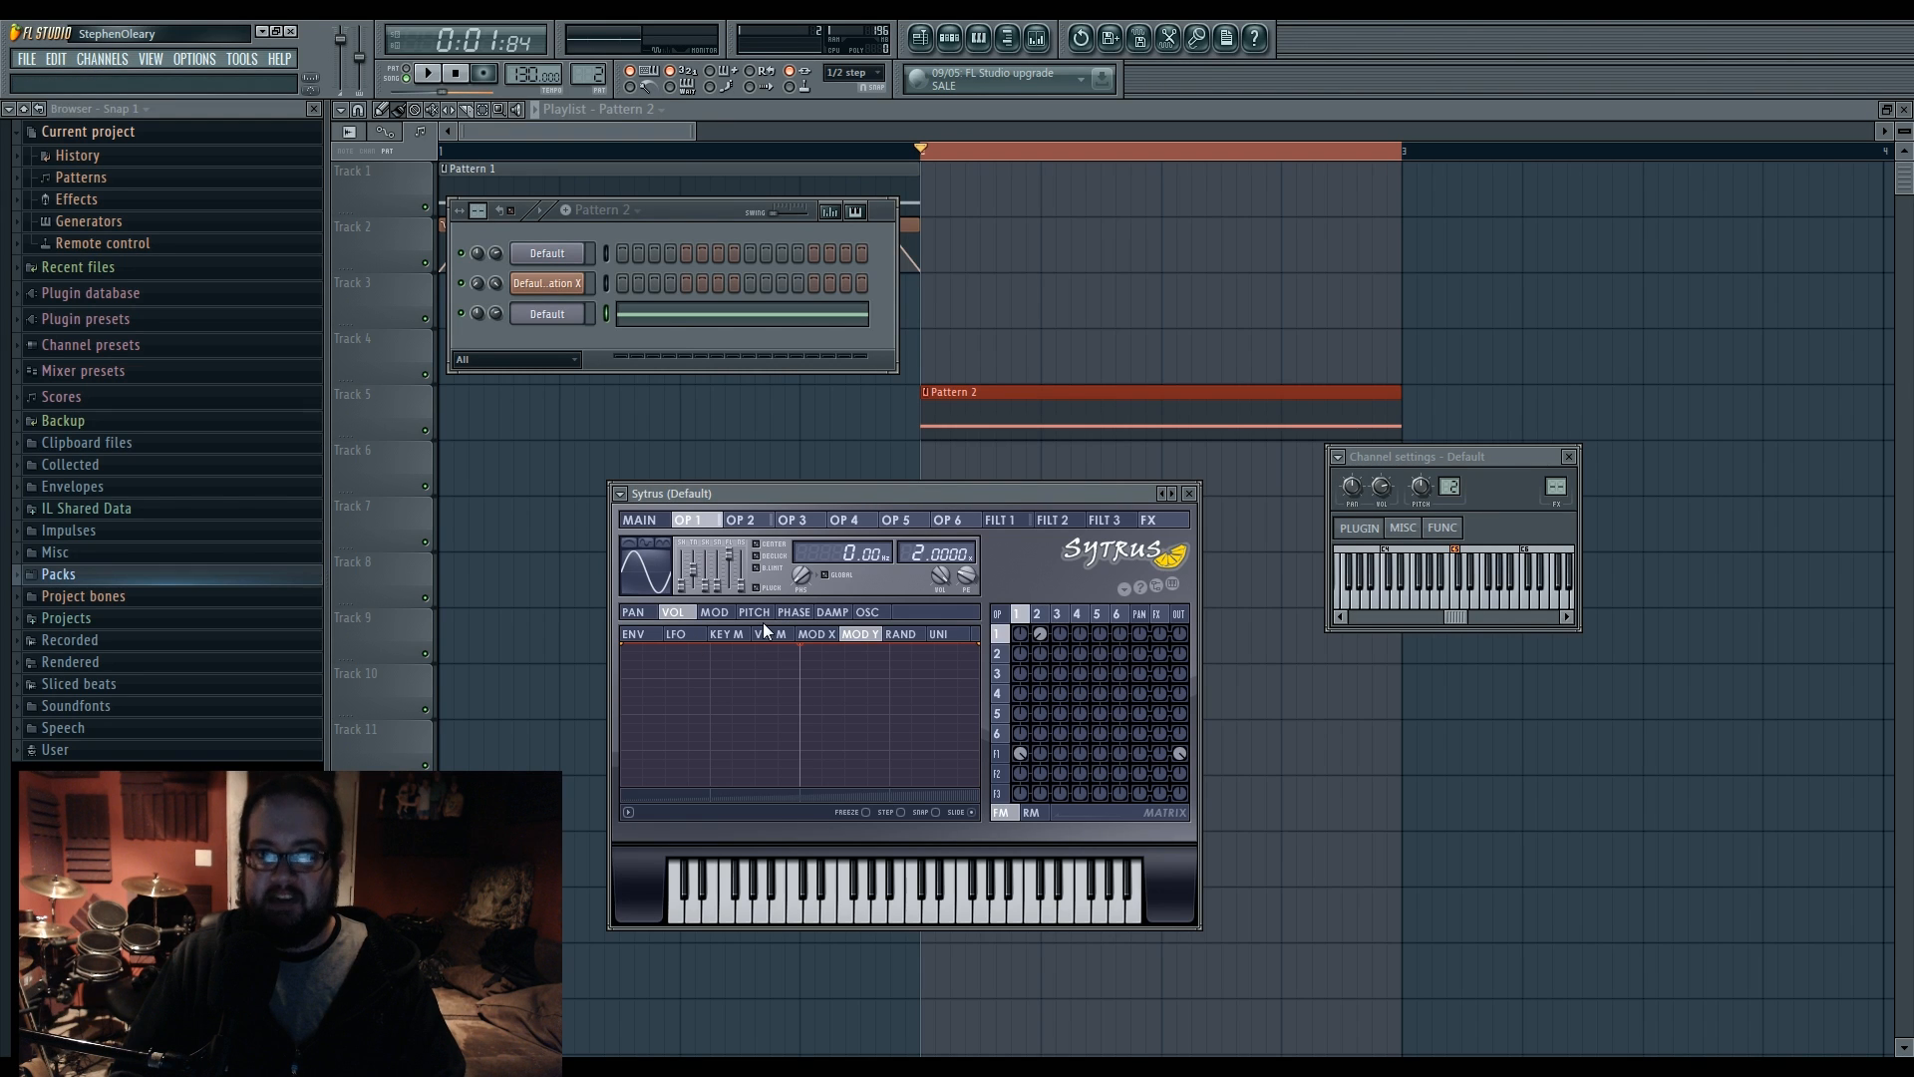
pyautogui.click(1036, 615)
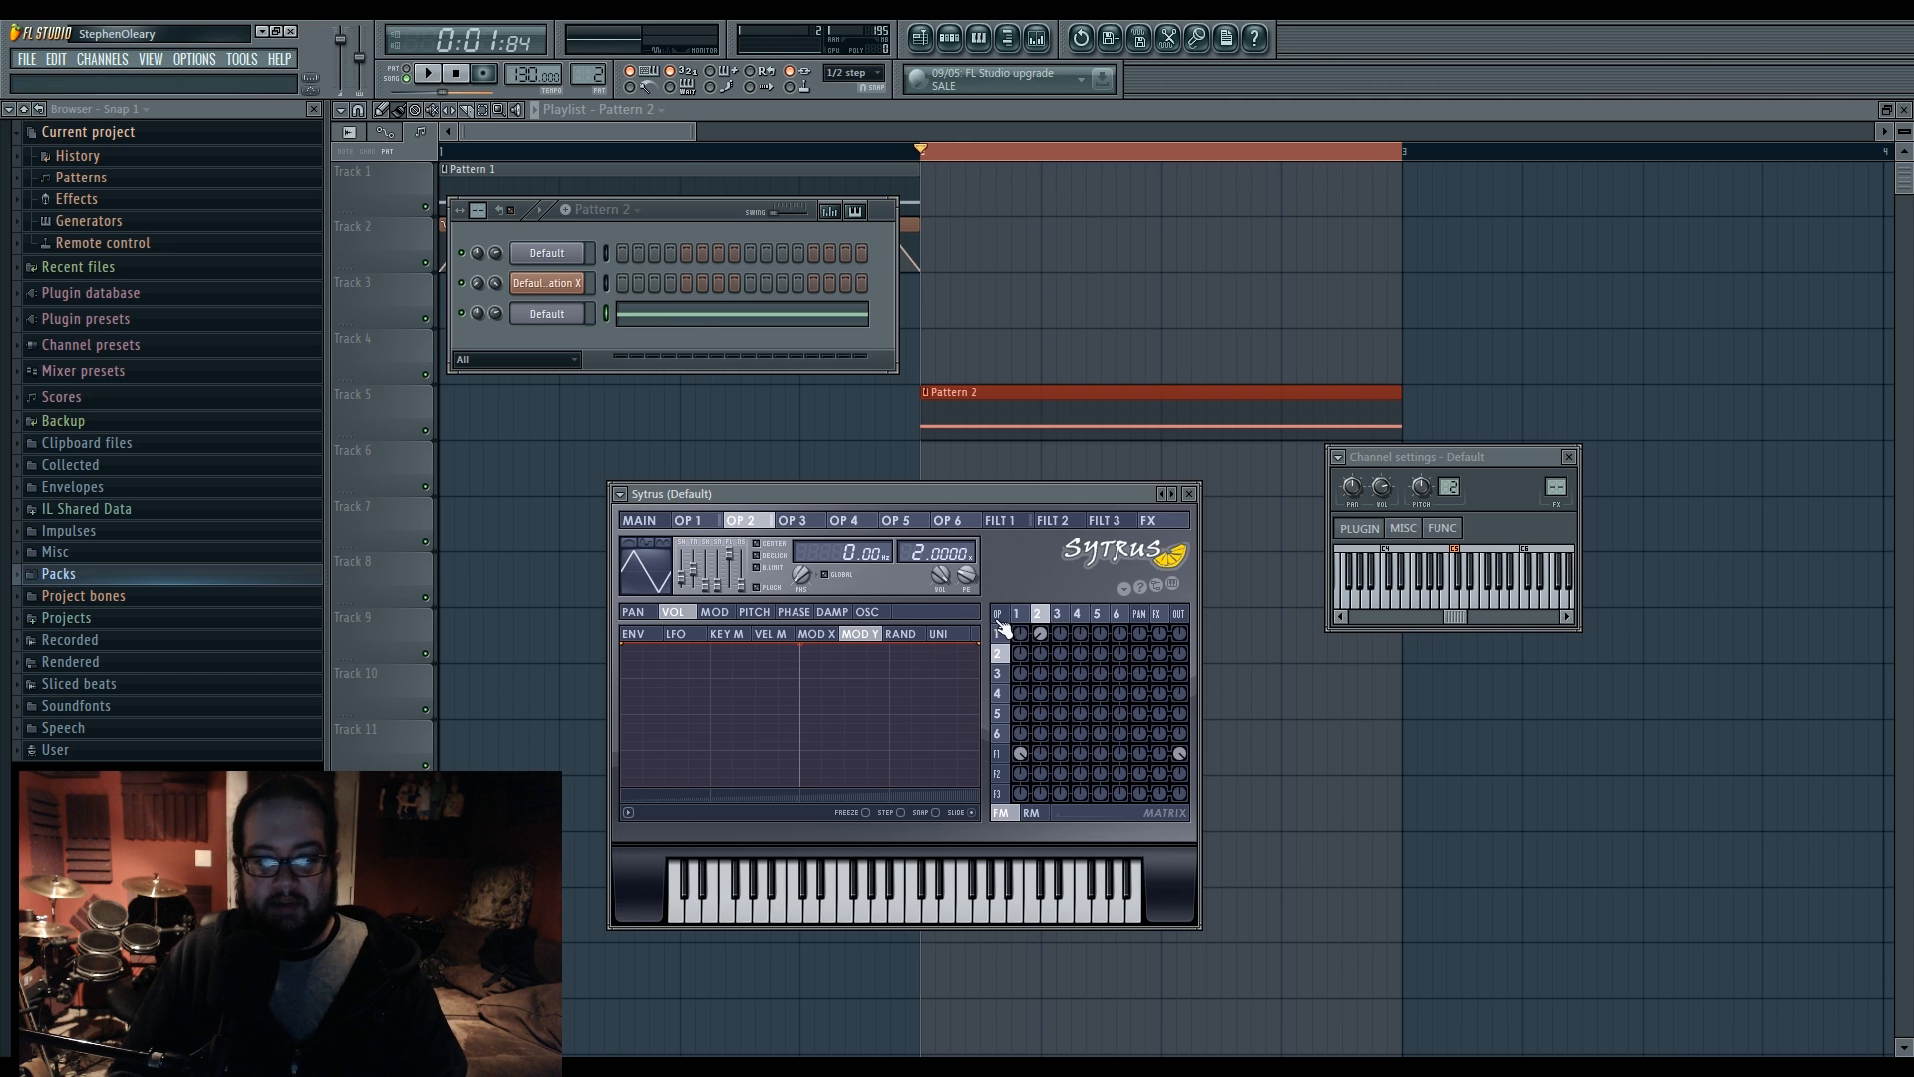
pyautogui.click(1019, 614)
pyautogui.click(1034, 613)
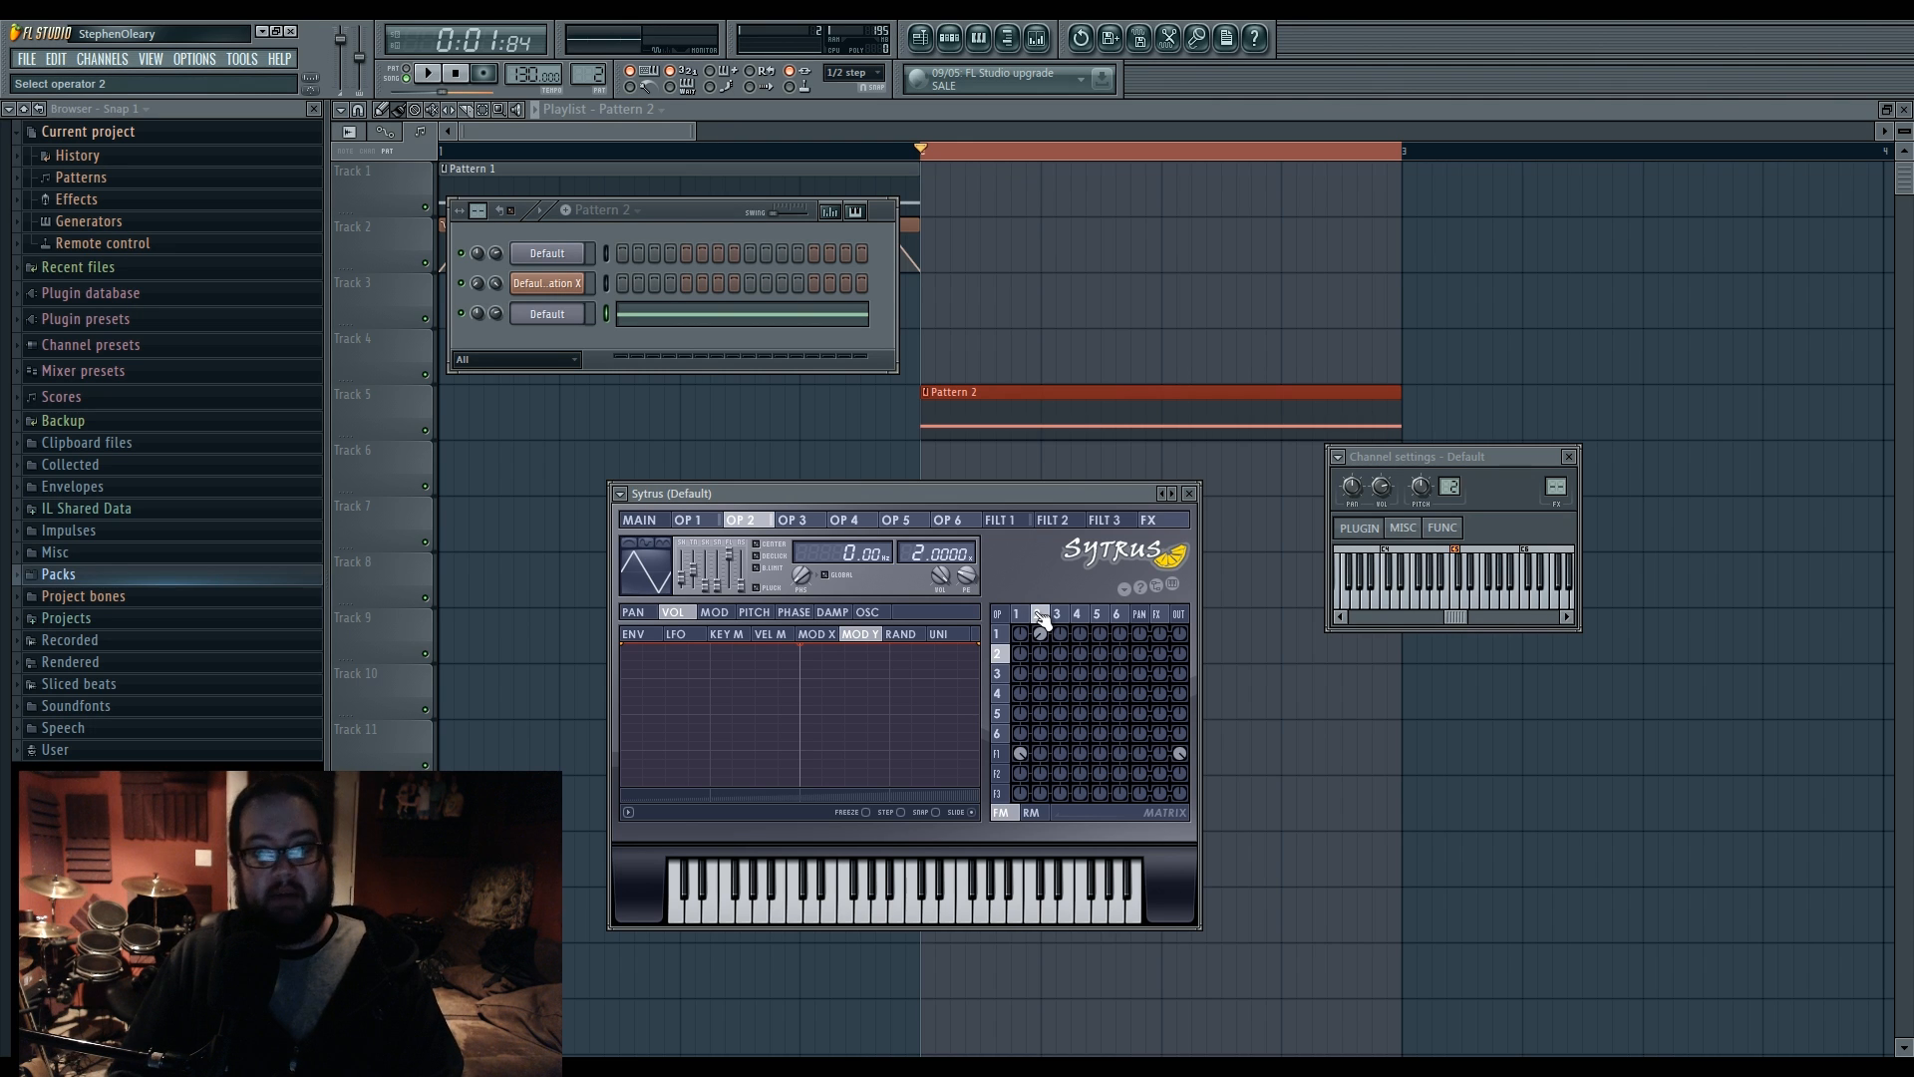
pyautogui.moveTo(1039, 633); pyautogui.dragTo(1039, 620)
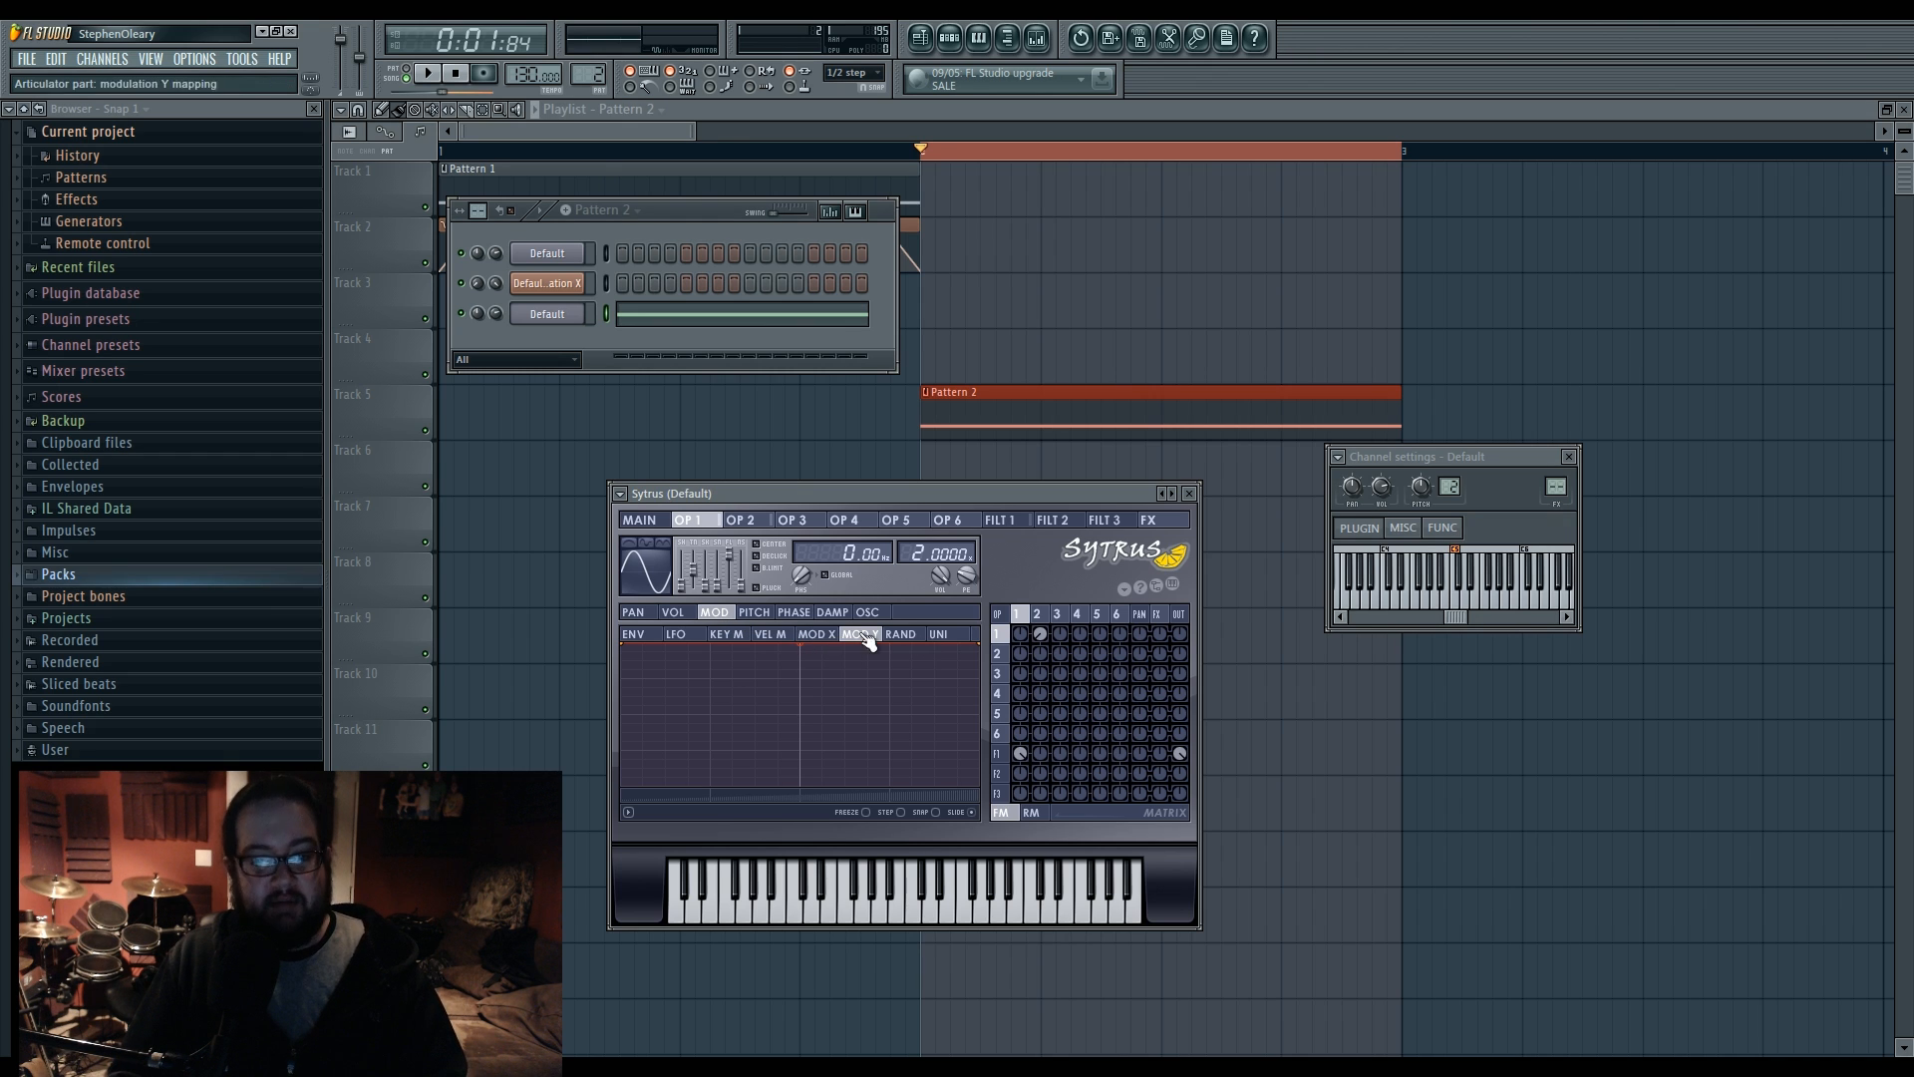
pyautogui.click(1036, 616)
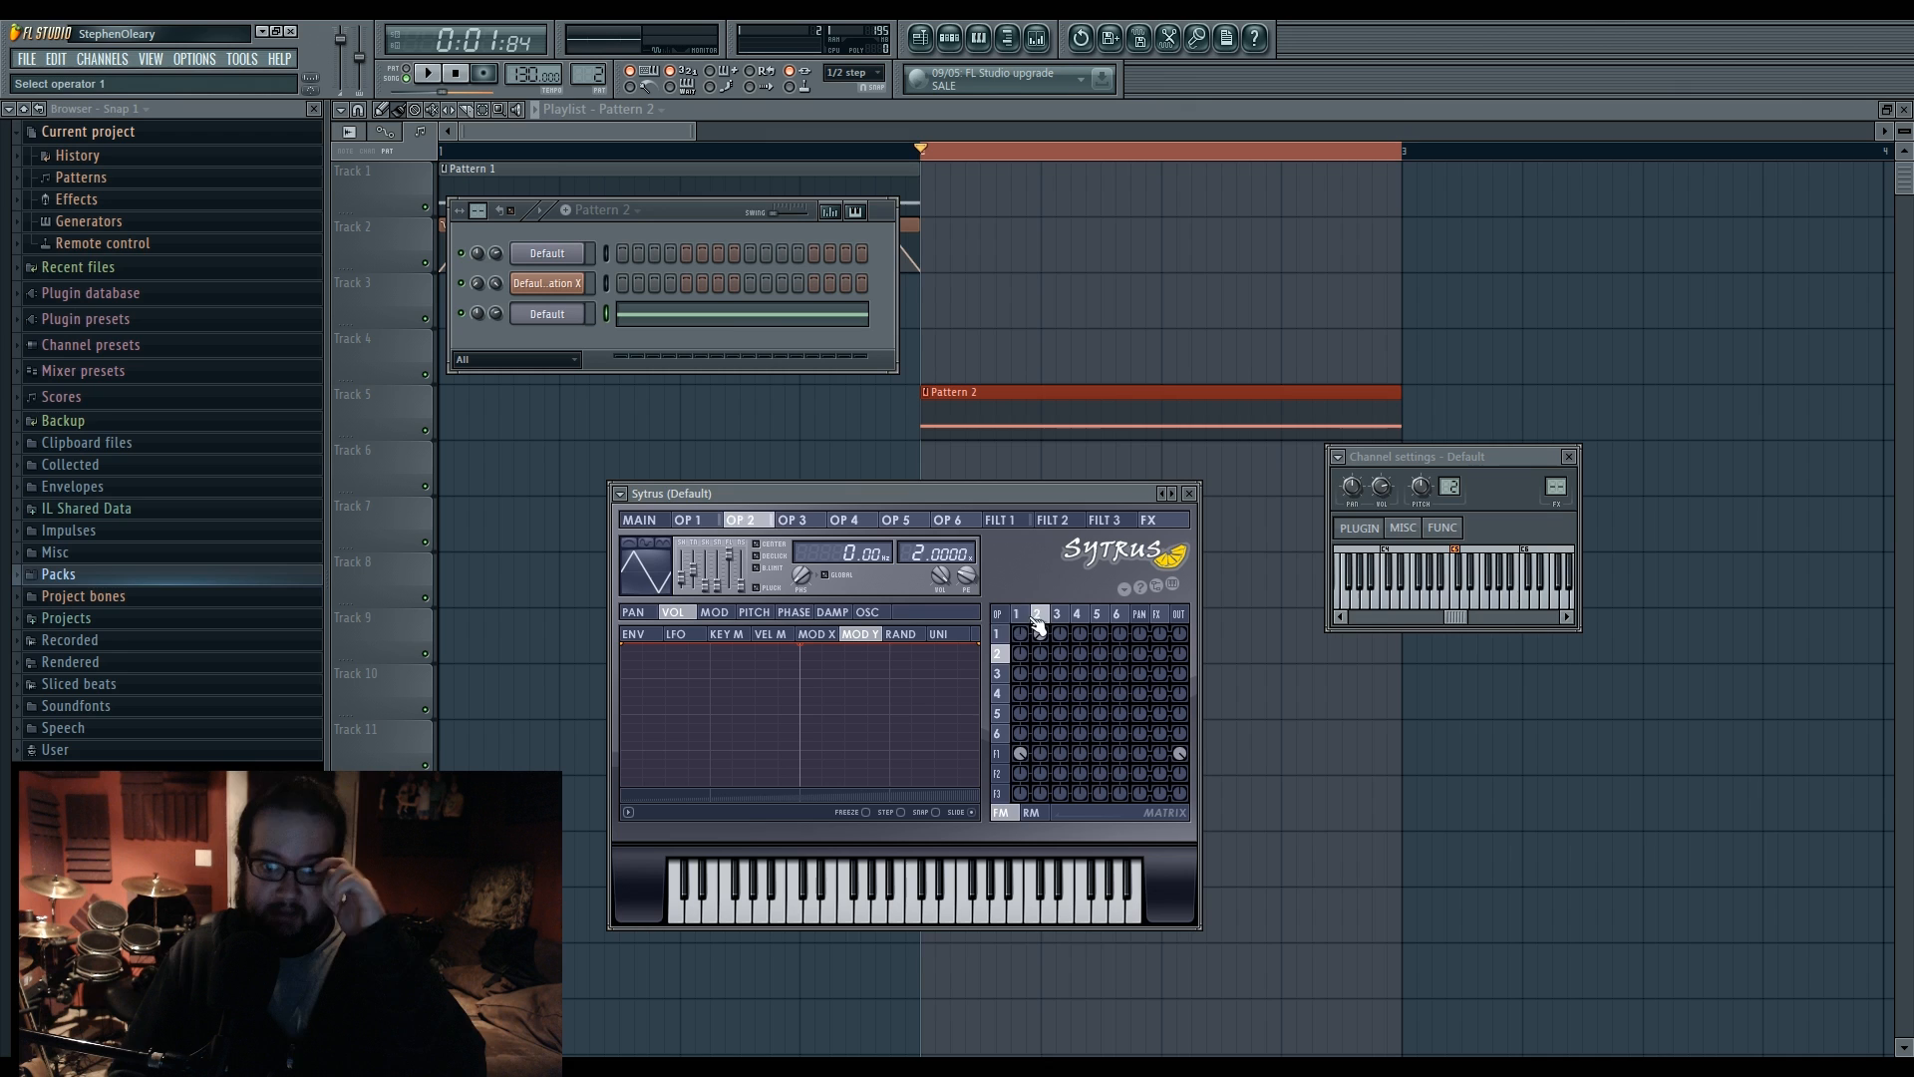
# - Shape operator 1's modulation X mapping for input modulation into a straight ramp rising from the minimum to the maximum
pyautogui.click(1017, 613)
pyautogui.click(711, 612)
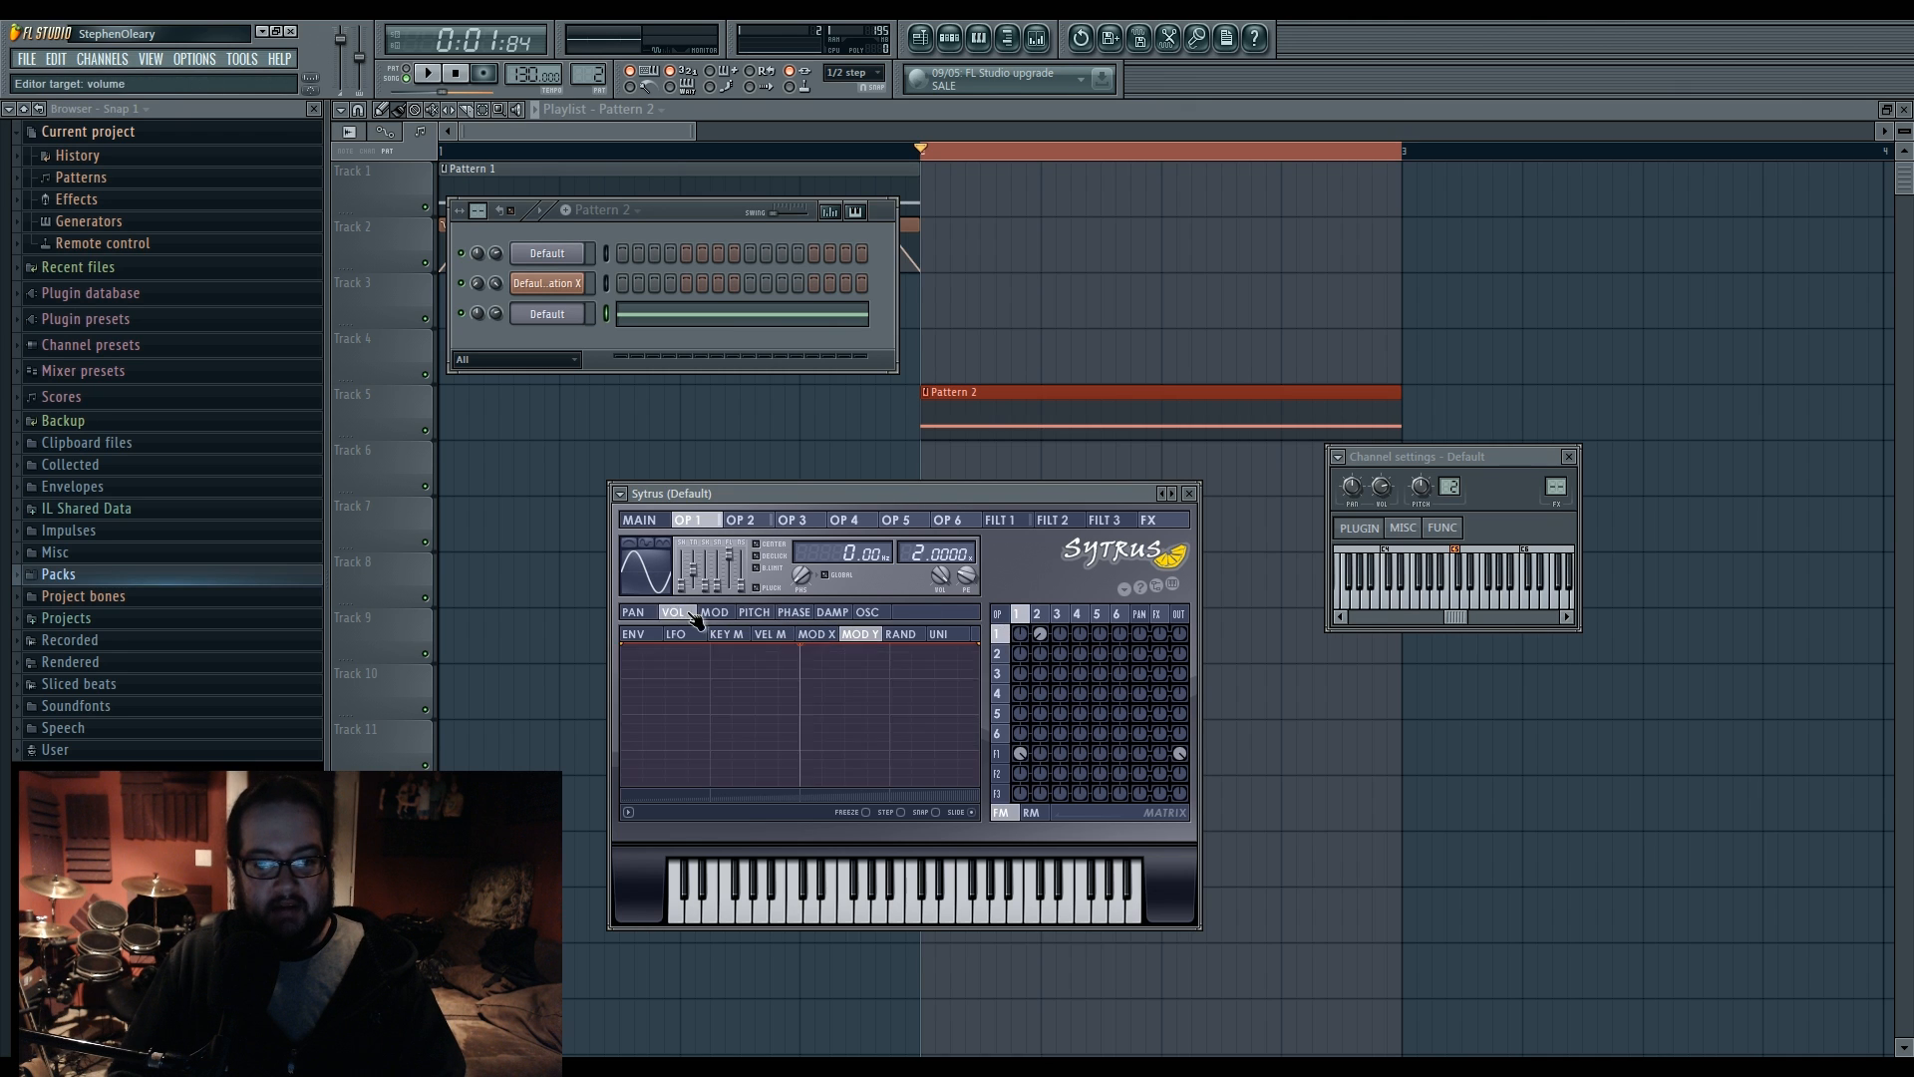
pyautogui.click(815, 634)
pyautogui.moveTo(632, 647); pyautogui.dragTo(640, 839)
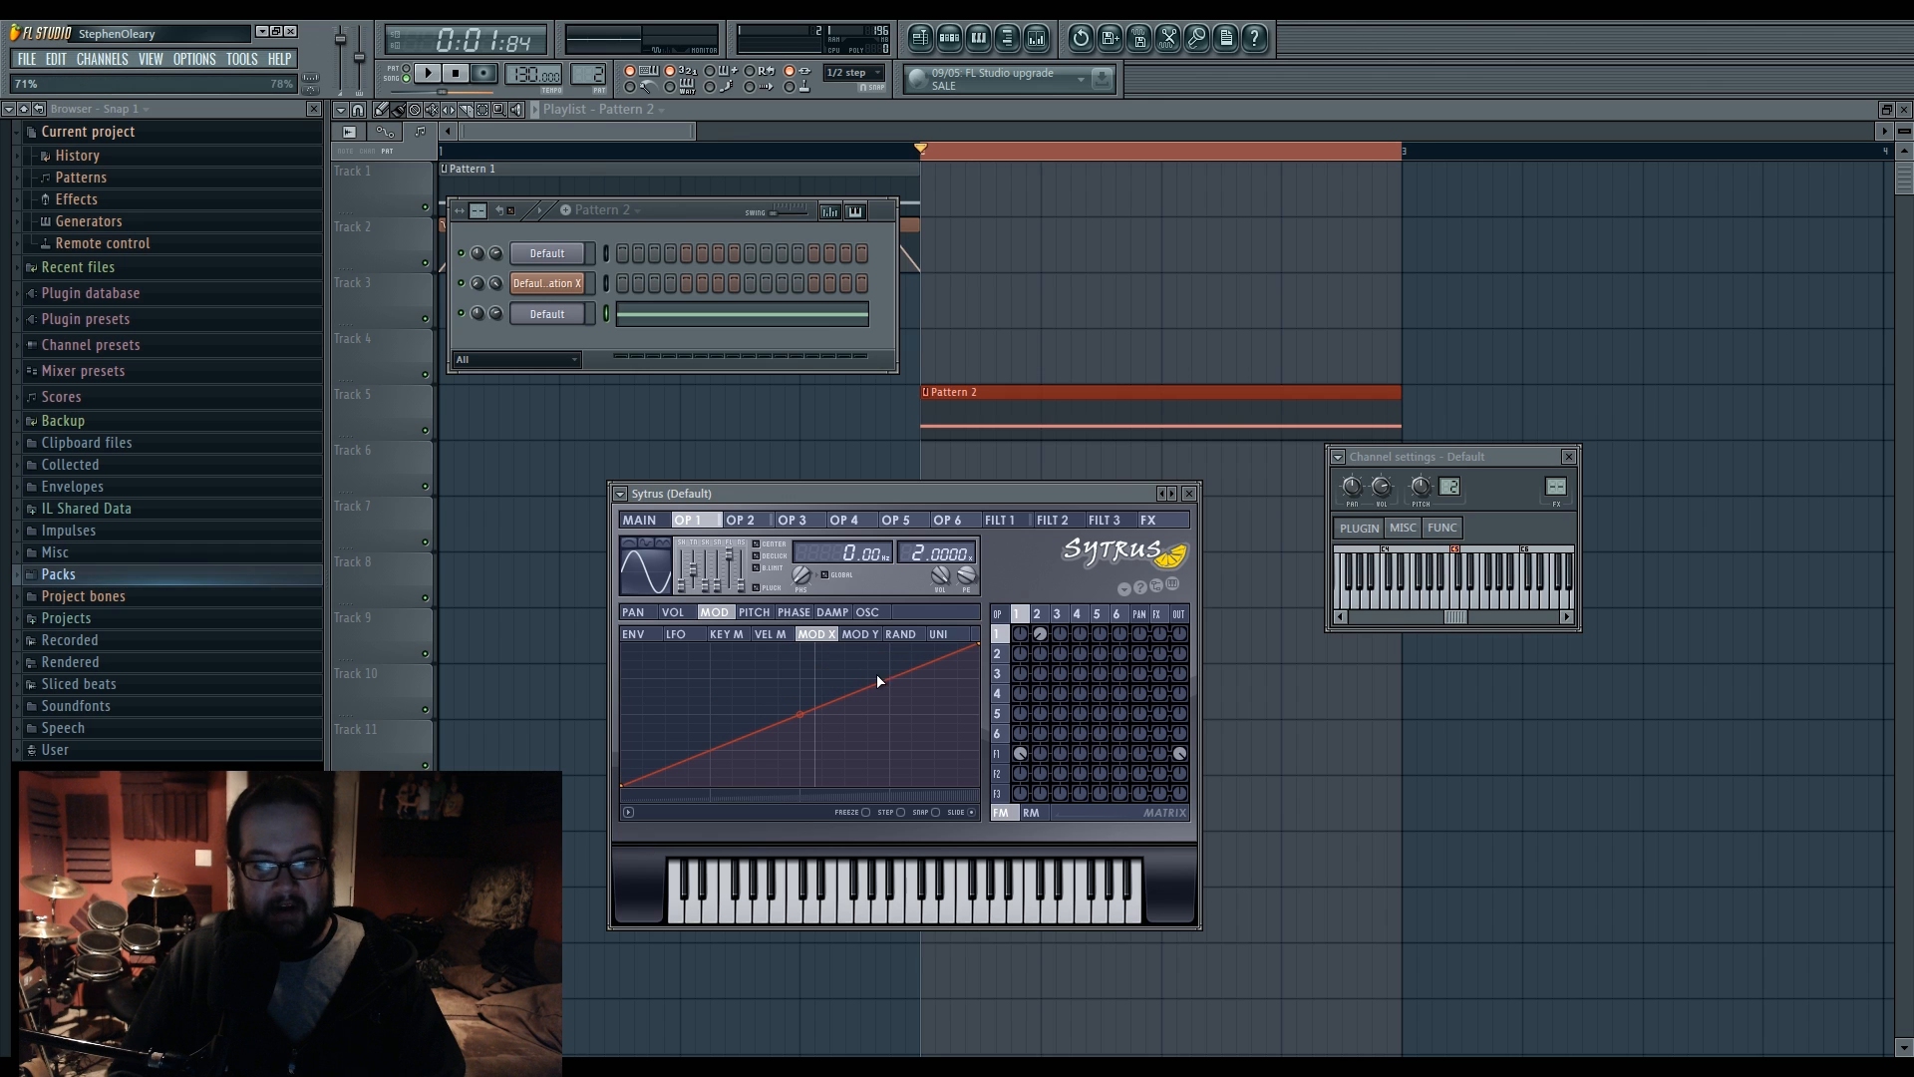
# - Lower the main modulation X control to 0%
pyautogui.click(666, 522)
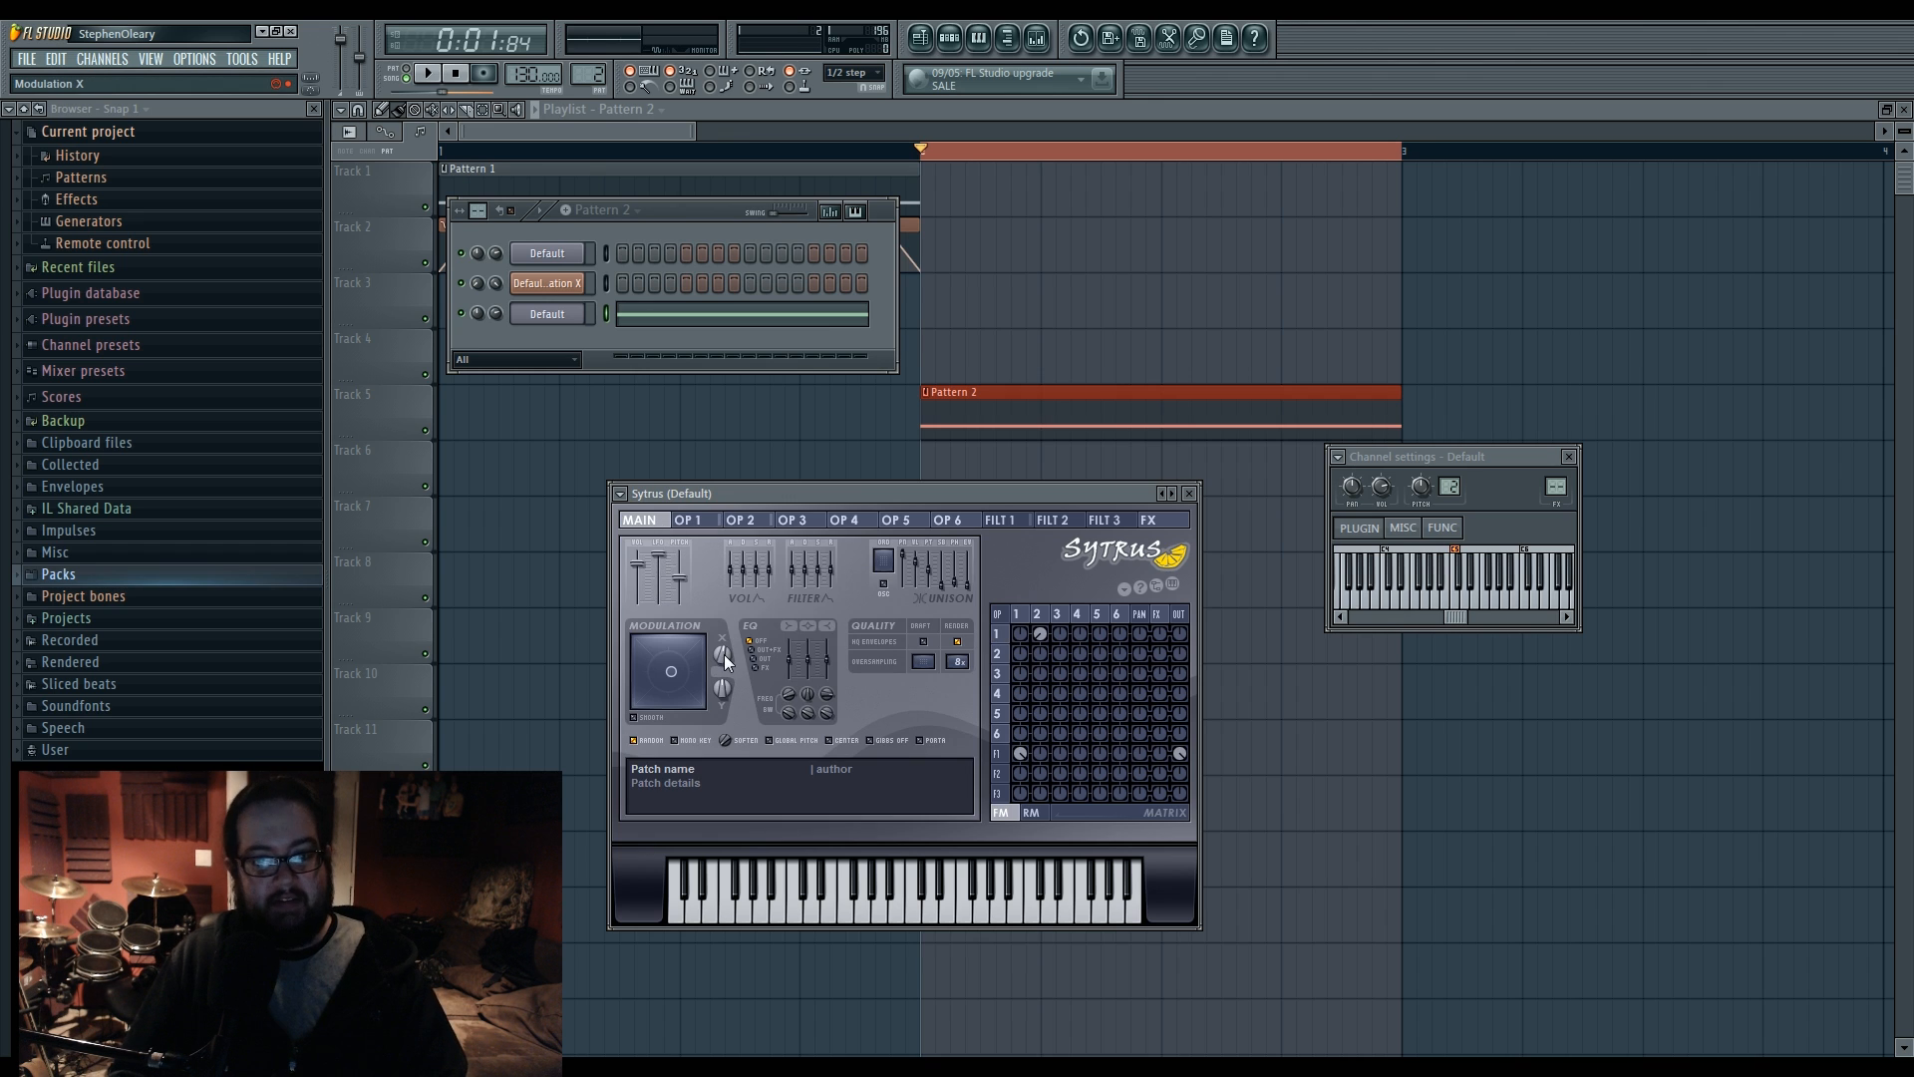
pyautogui.moveTo(725, 662); pyautogui.dragTo(725, 662)
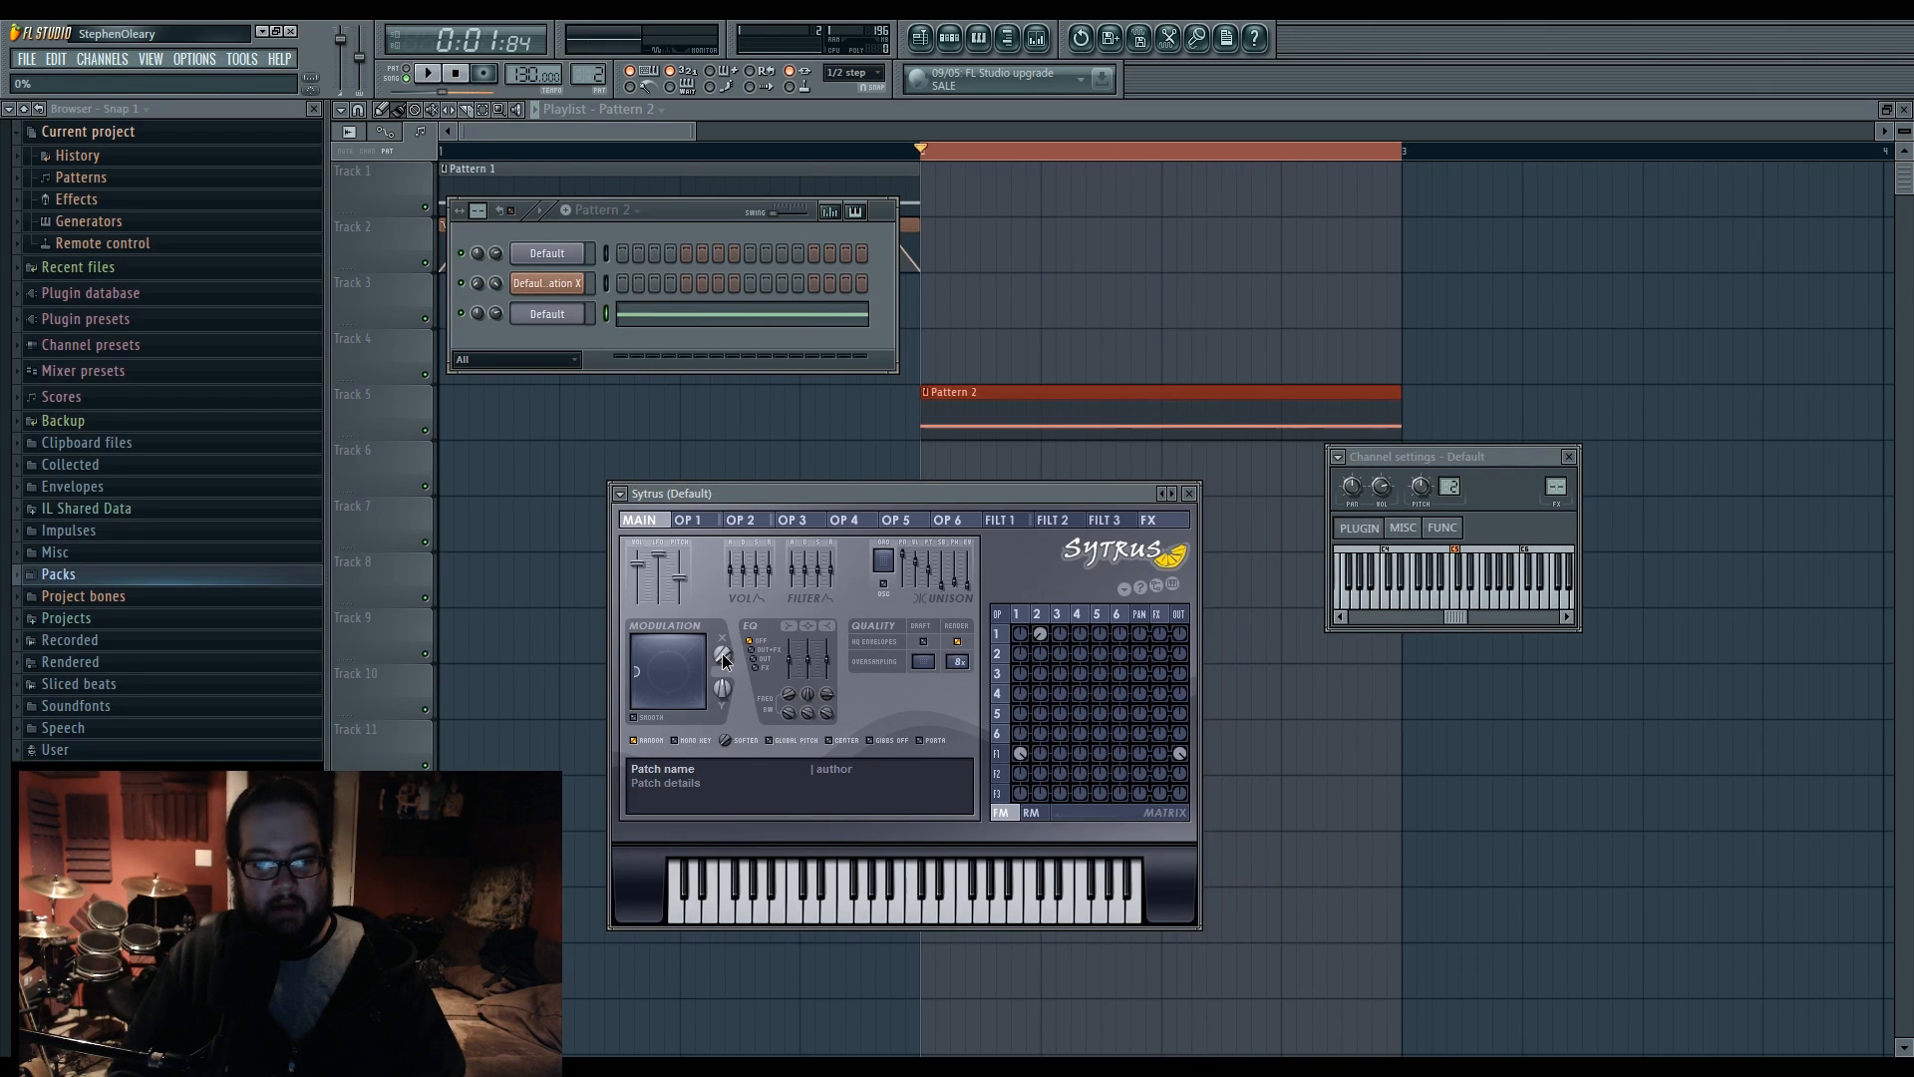
# - Create an automation clip for the second Sytrus's main modulation X, close the windows and move the clip to Track 6 below Pattern 2
pyautogui.rightClick(725, 662)
pyautogui.click(827, 774)
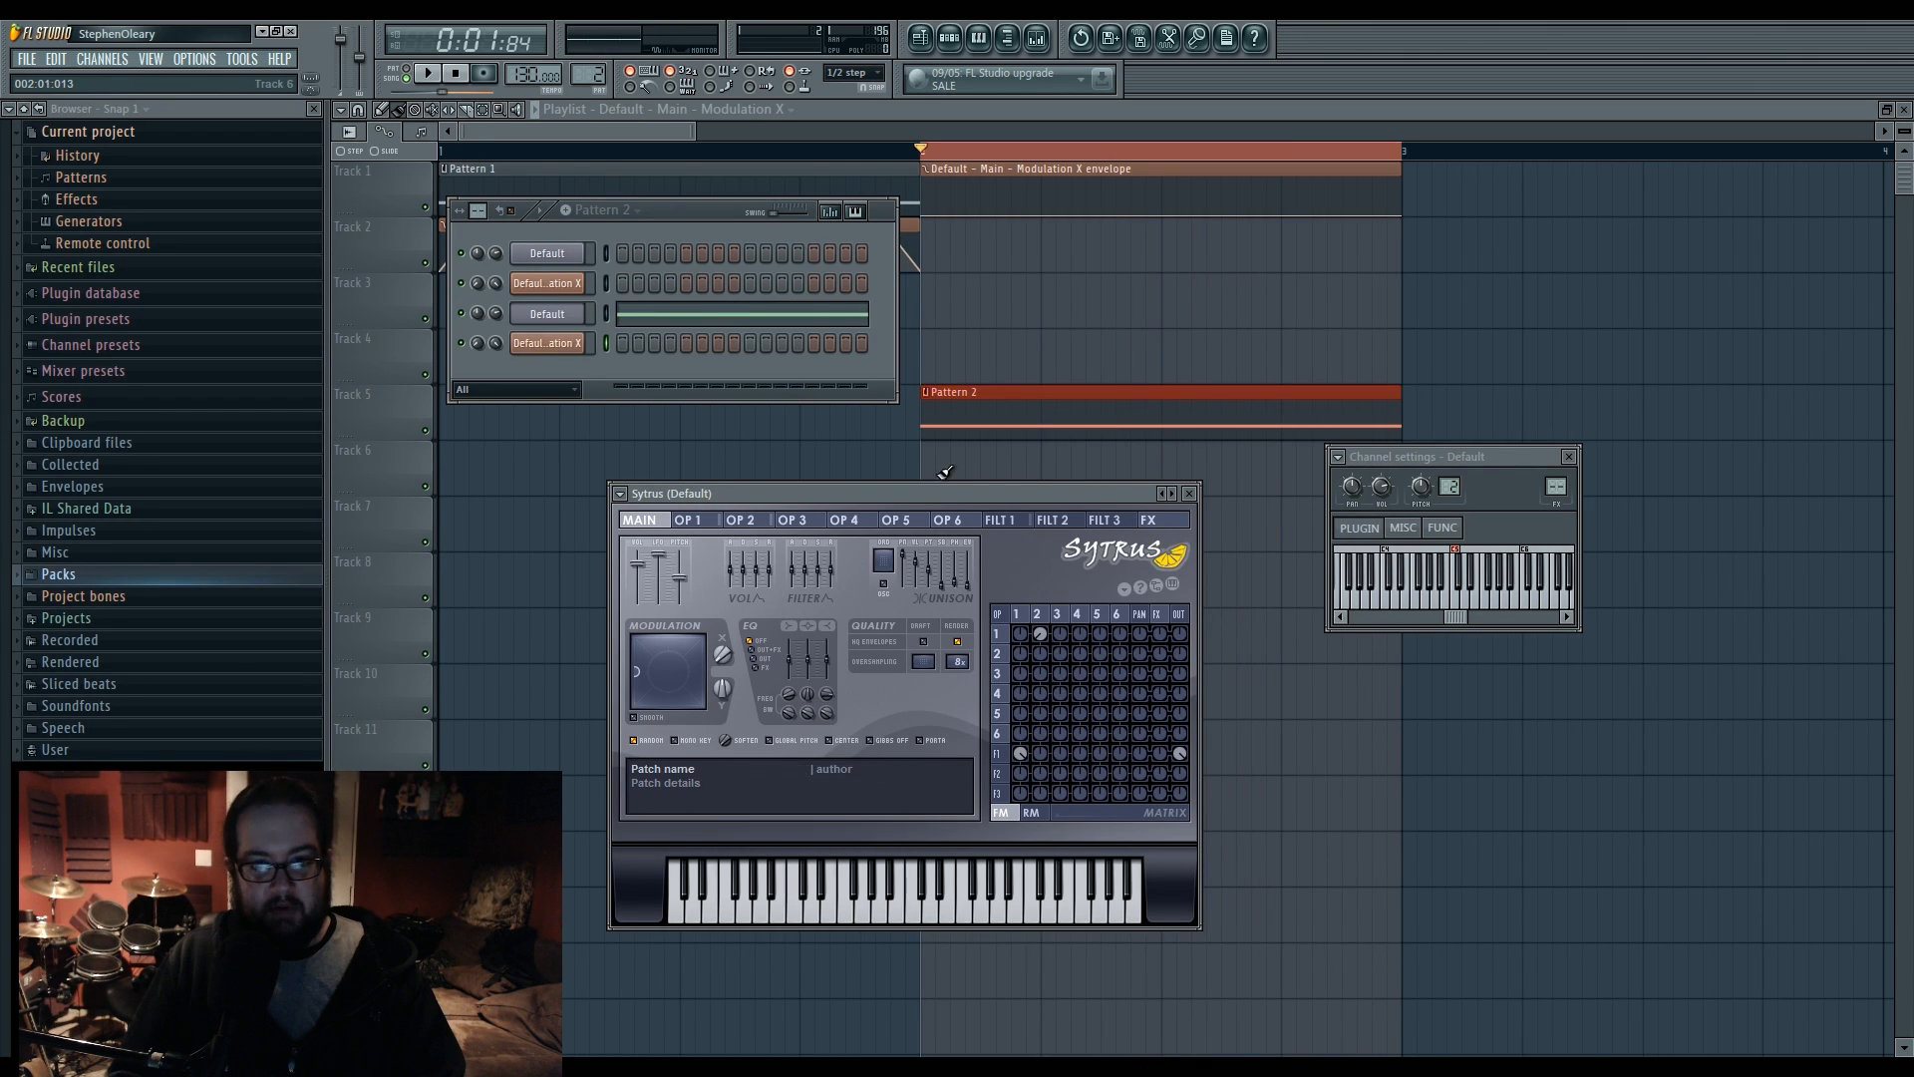
pyautogui.press('F12')
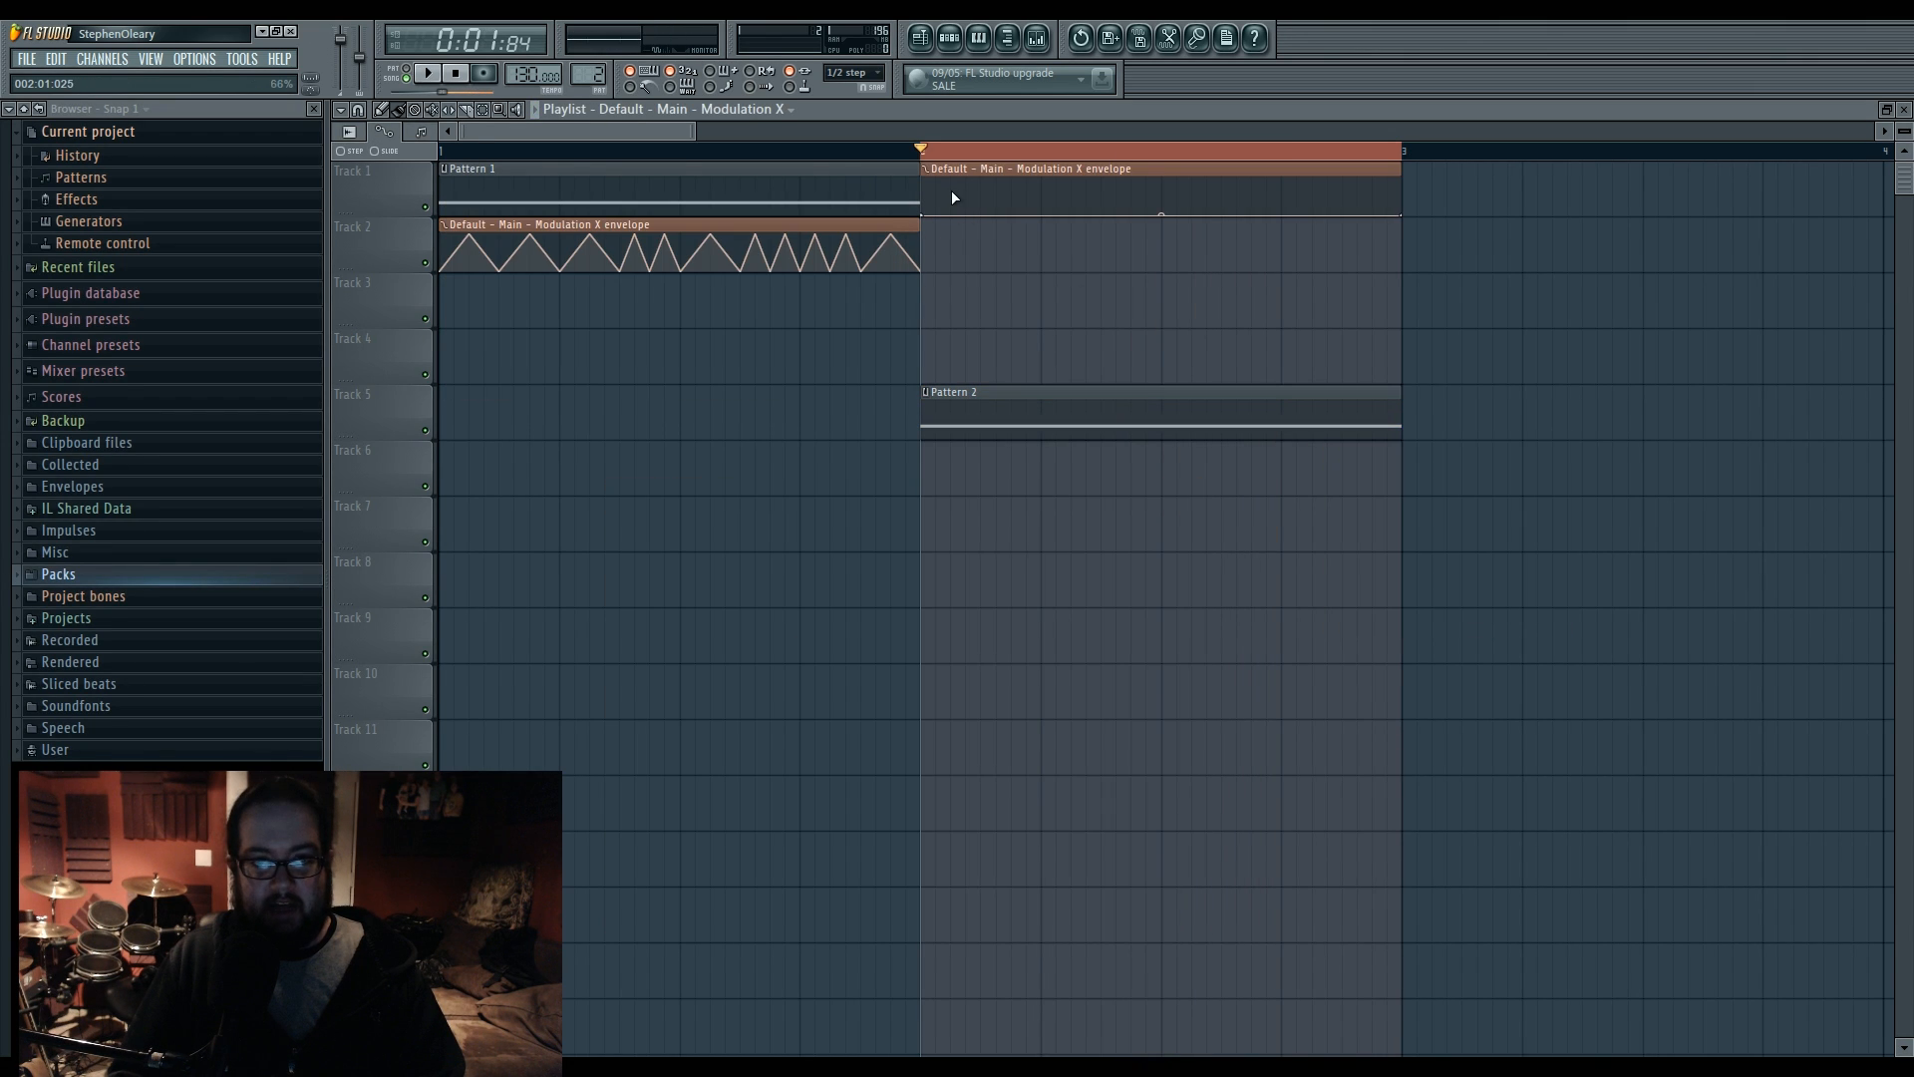
pyautogui.moveTo(951, 191)
pyautogui.mouseDown()
pyautogui.moveTo(964, 477)
pyautogui.moveTo(957, 459)
pyautogui.mouseUp()
# - Draw alternating wide and narrow triangular peaks across the Track 6 Modulation X envelope, matching the envelope on Track 2
pyautogui.rightClick(966, 460)
pyautogui.rightClick(984, 485)
pyautogui.rightClick(1012, 469)
pyautogui.rightClick(1043, 495)
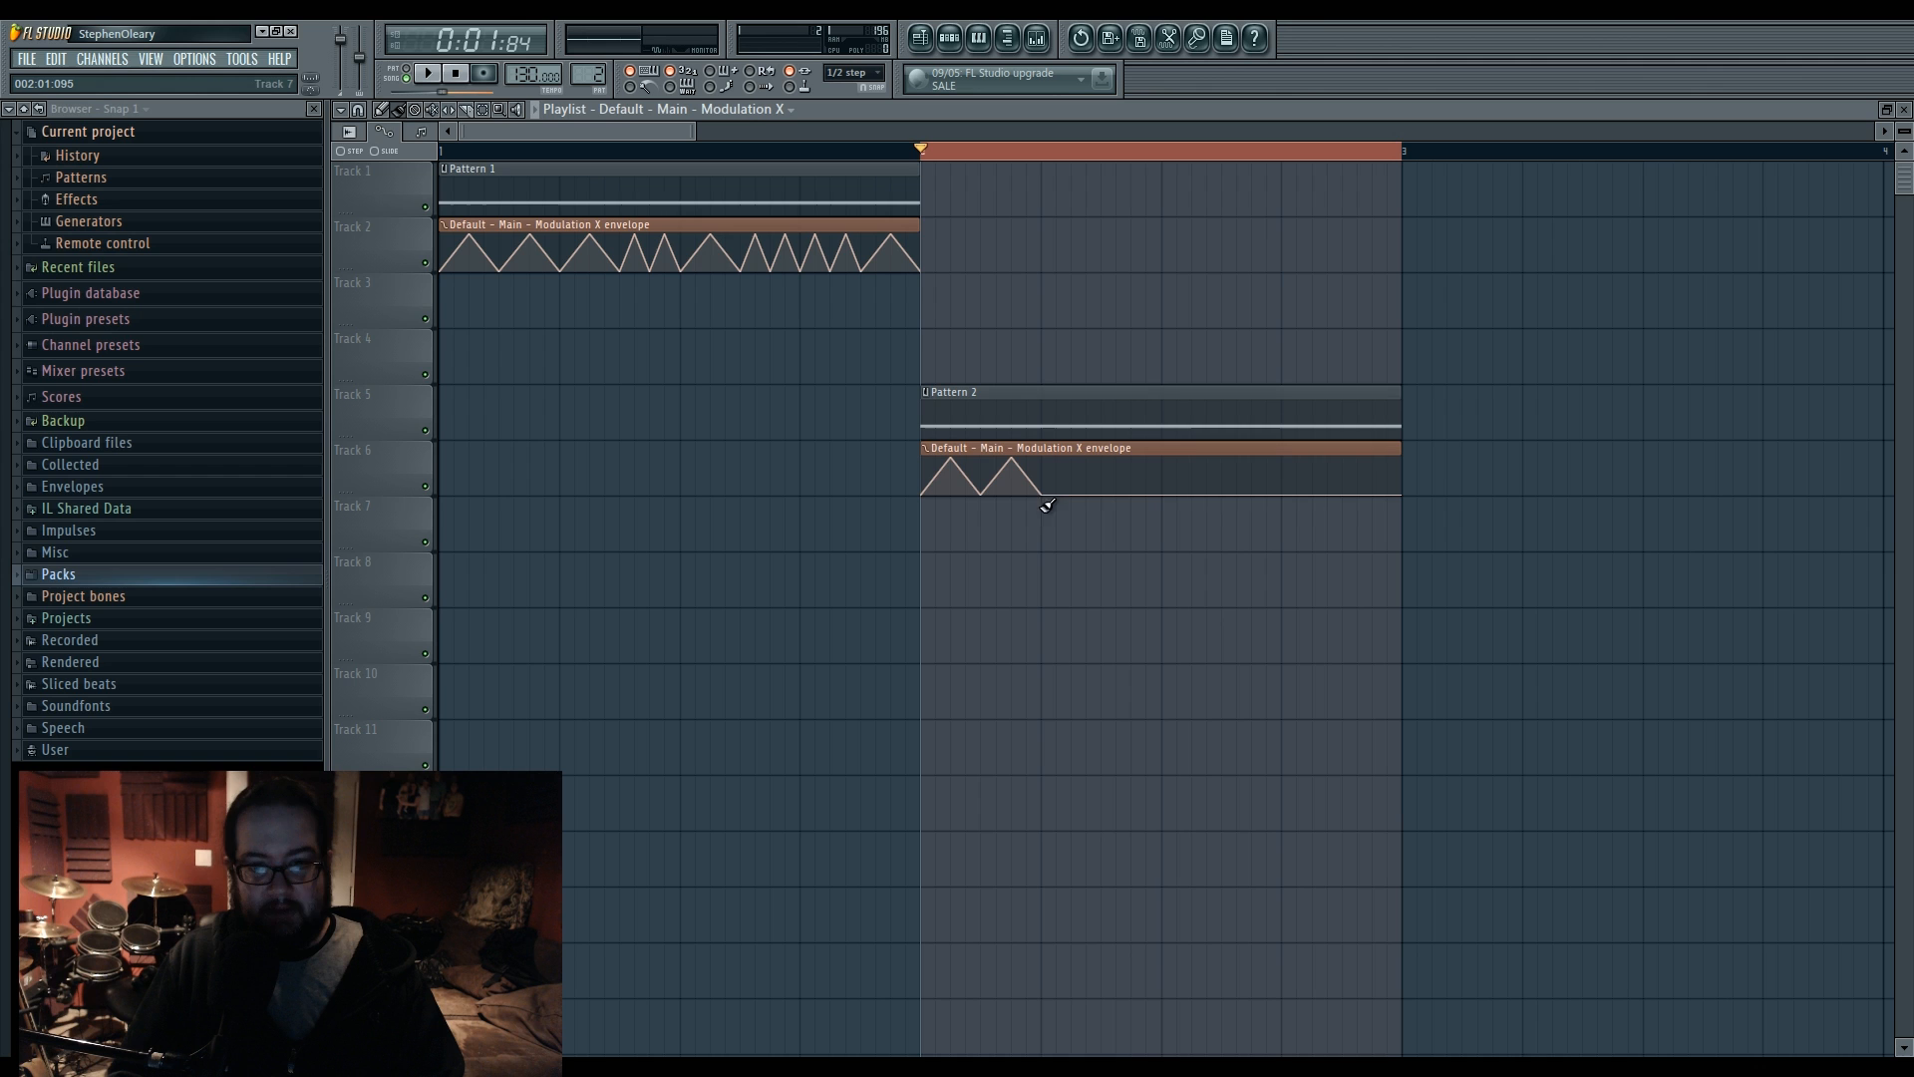
pyautogui.rightClick(1068, 460)
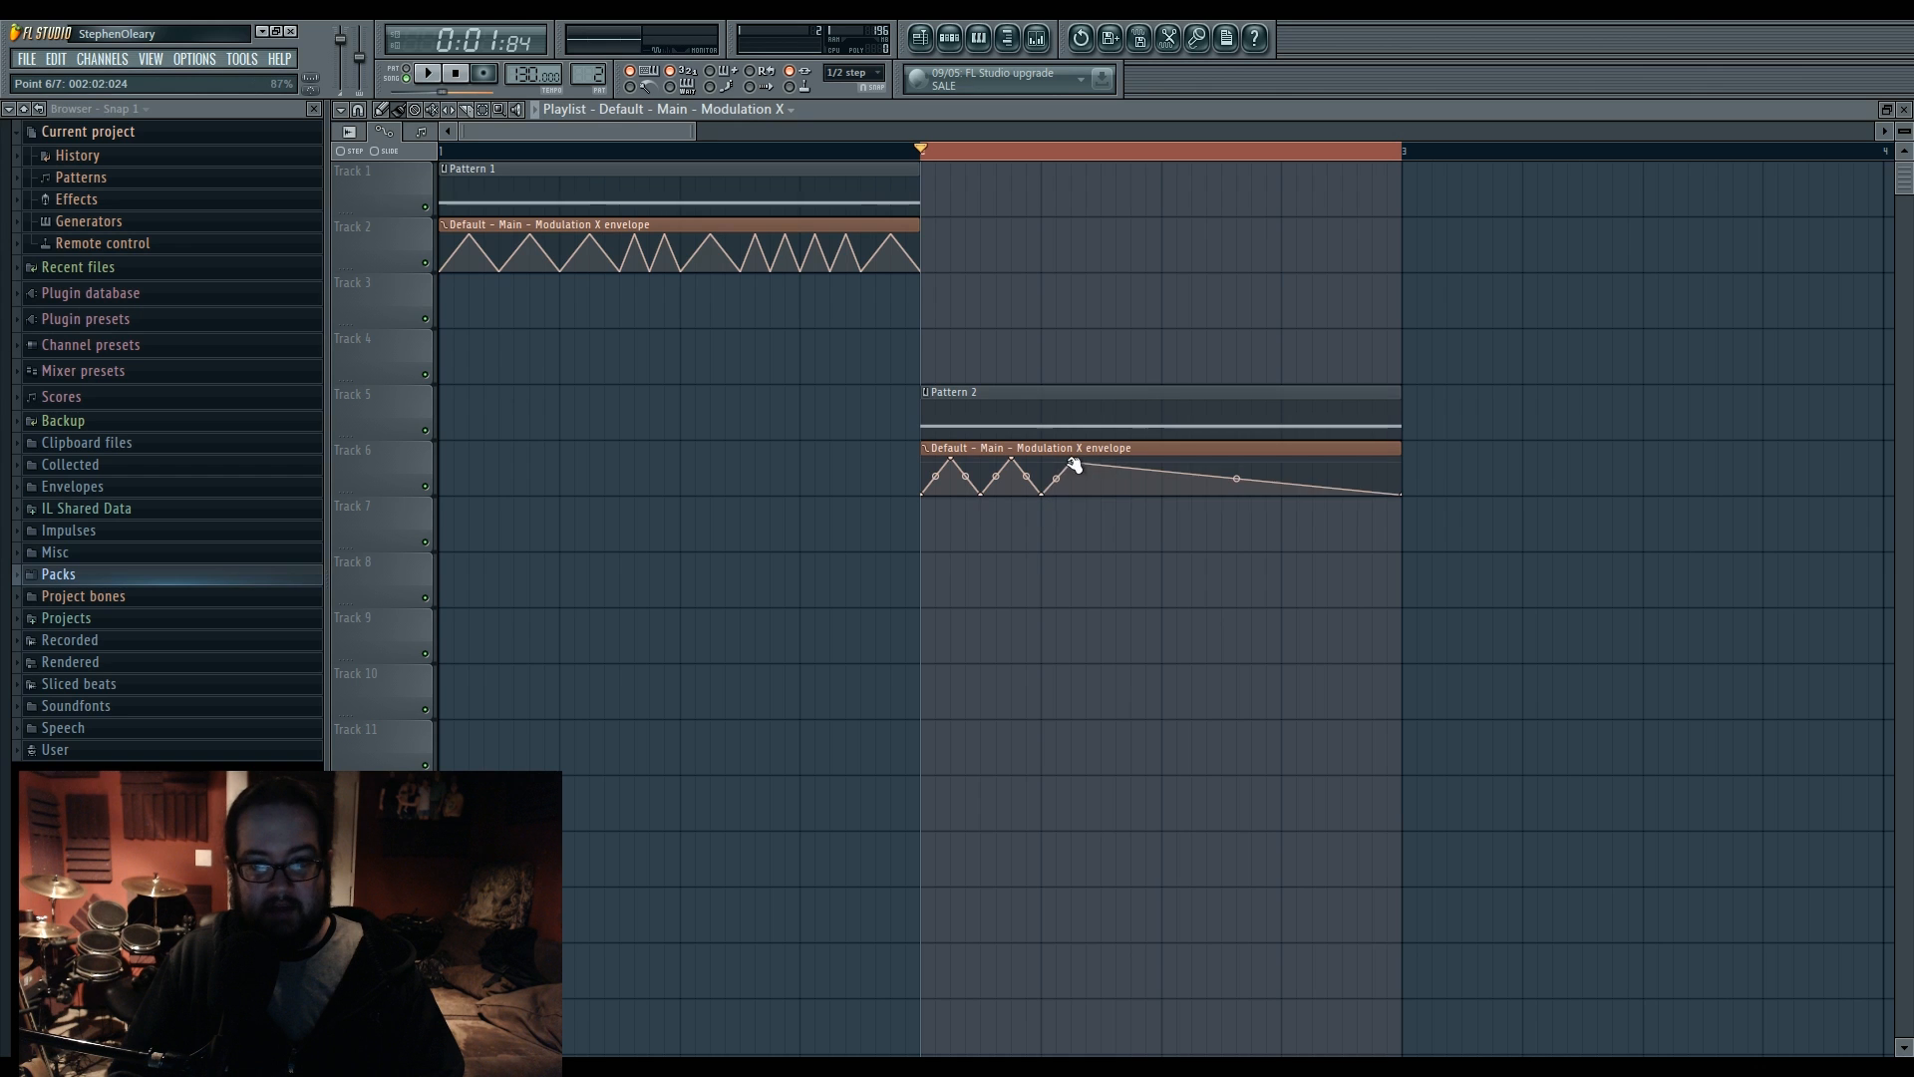
pyautogui.rightClick(1100, 494)
pyautogui.rightClick(1116, 459)
pyautogui.rightClick(1131, 494)
pyautogui.rightClick(1149, 468)
pyautogui.rightClick(1165, 493)
pyautogui.rightClick(1195, 463)
pyautogui.rightClick(1224, 492)
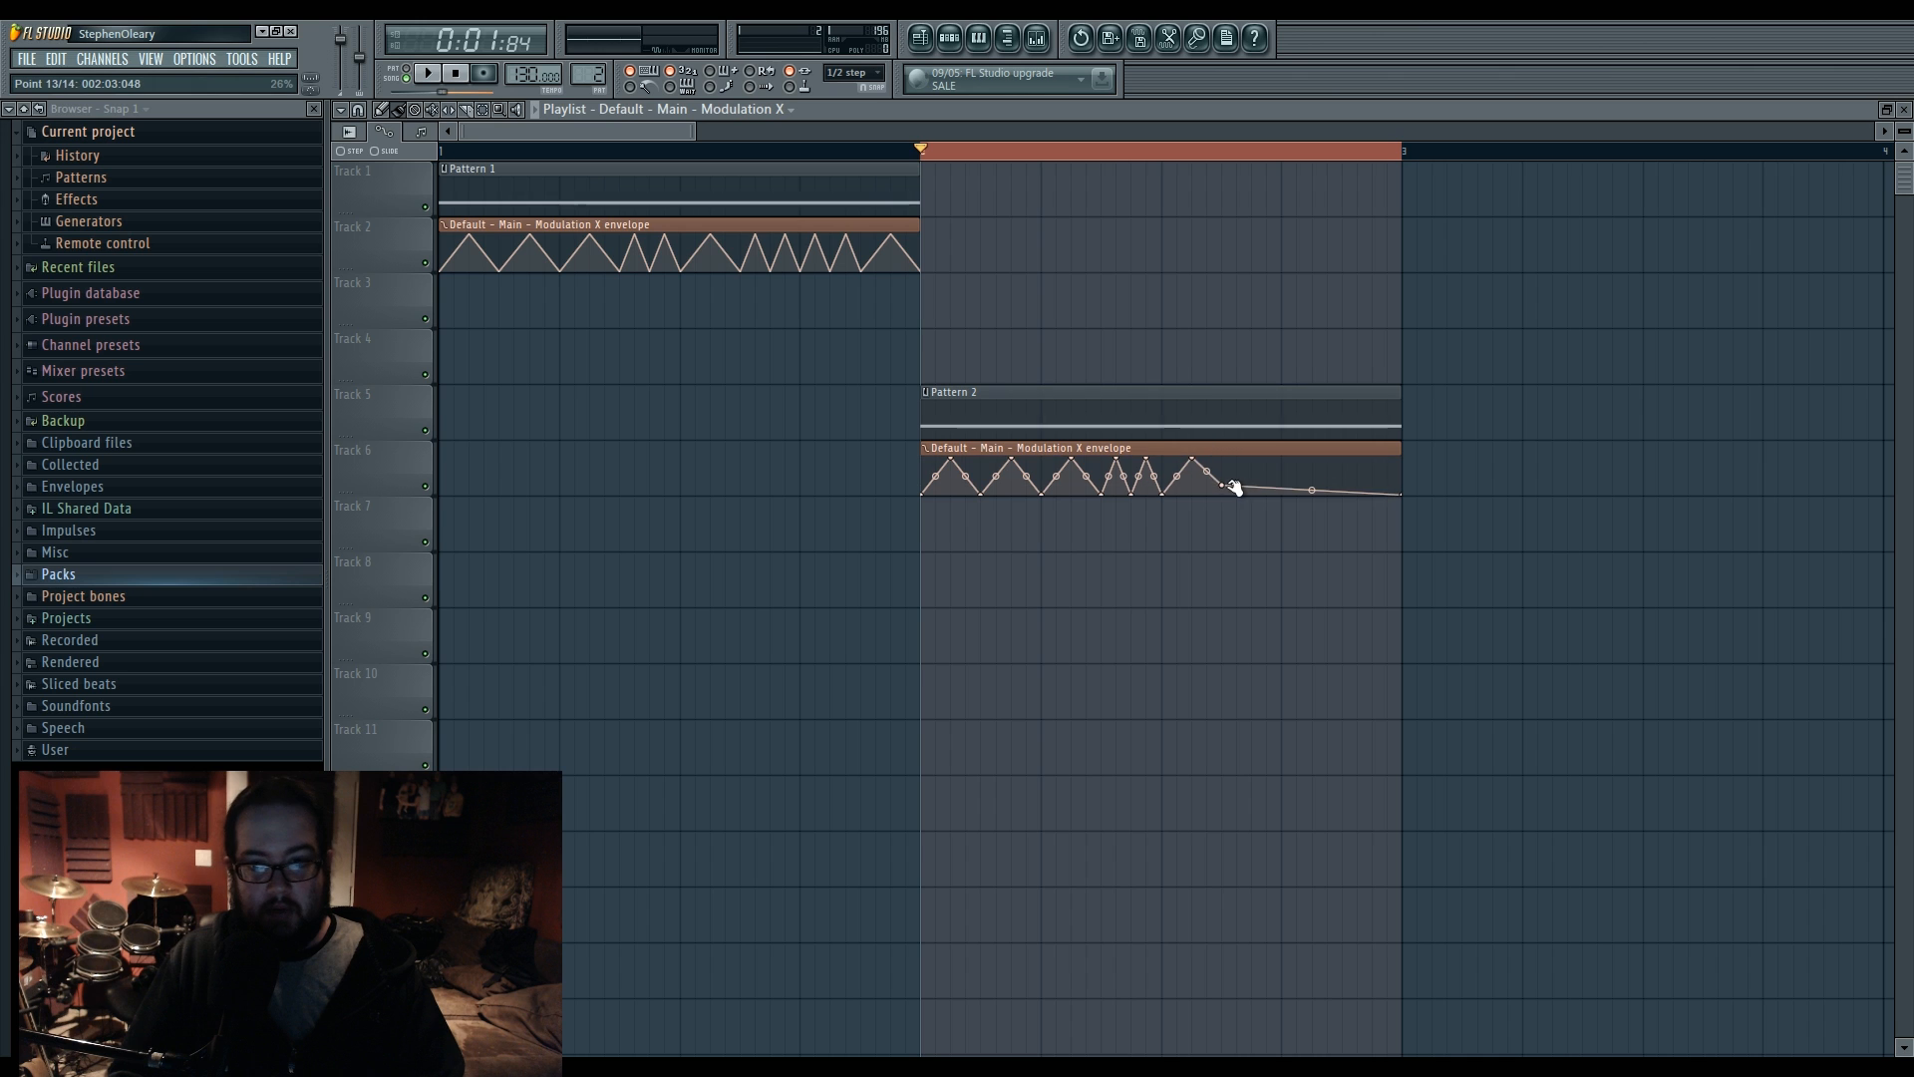
pyautogui.rightClick(1246, 465)
pyautogui.rightClick(1252, 488)
pyautogui.rightClick(1270, 471)
pyautogui.rightClick(1283, 492)
pyautogui.rightClick(1298, 459)
pyautogui.rightClick(1316, 482)
pyautogui.rightClick(1329, 475)
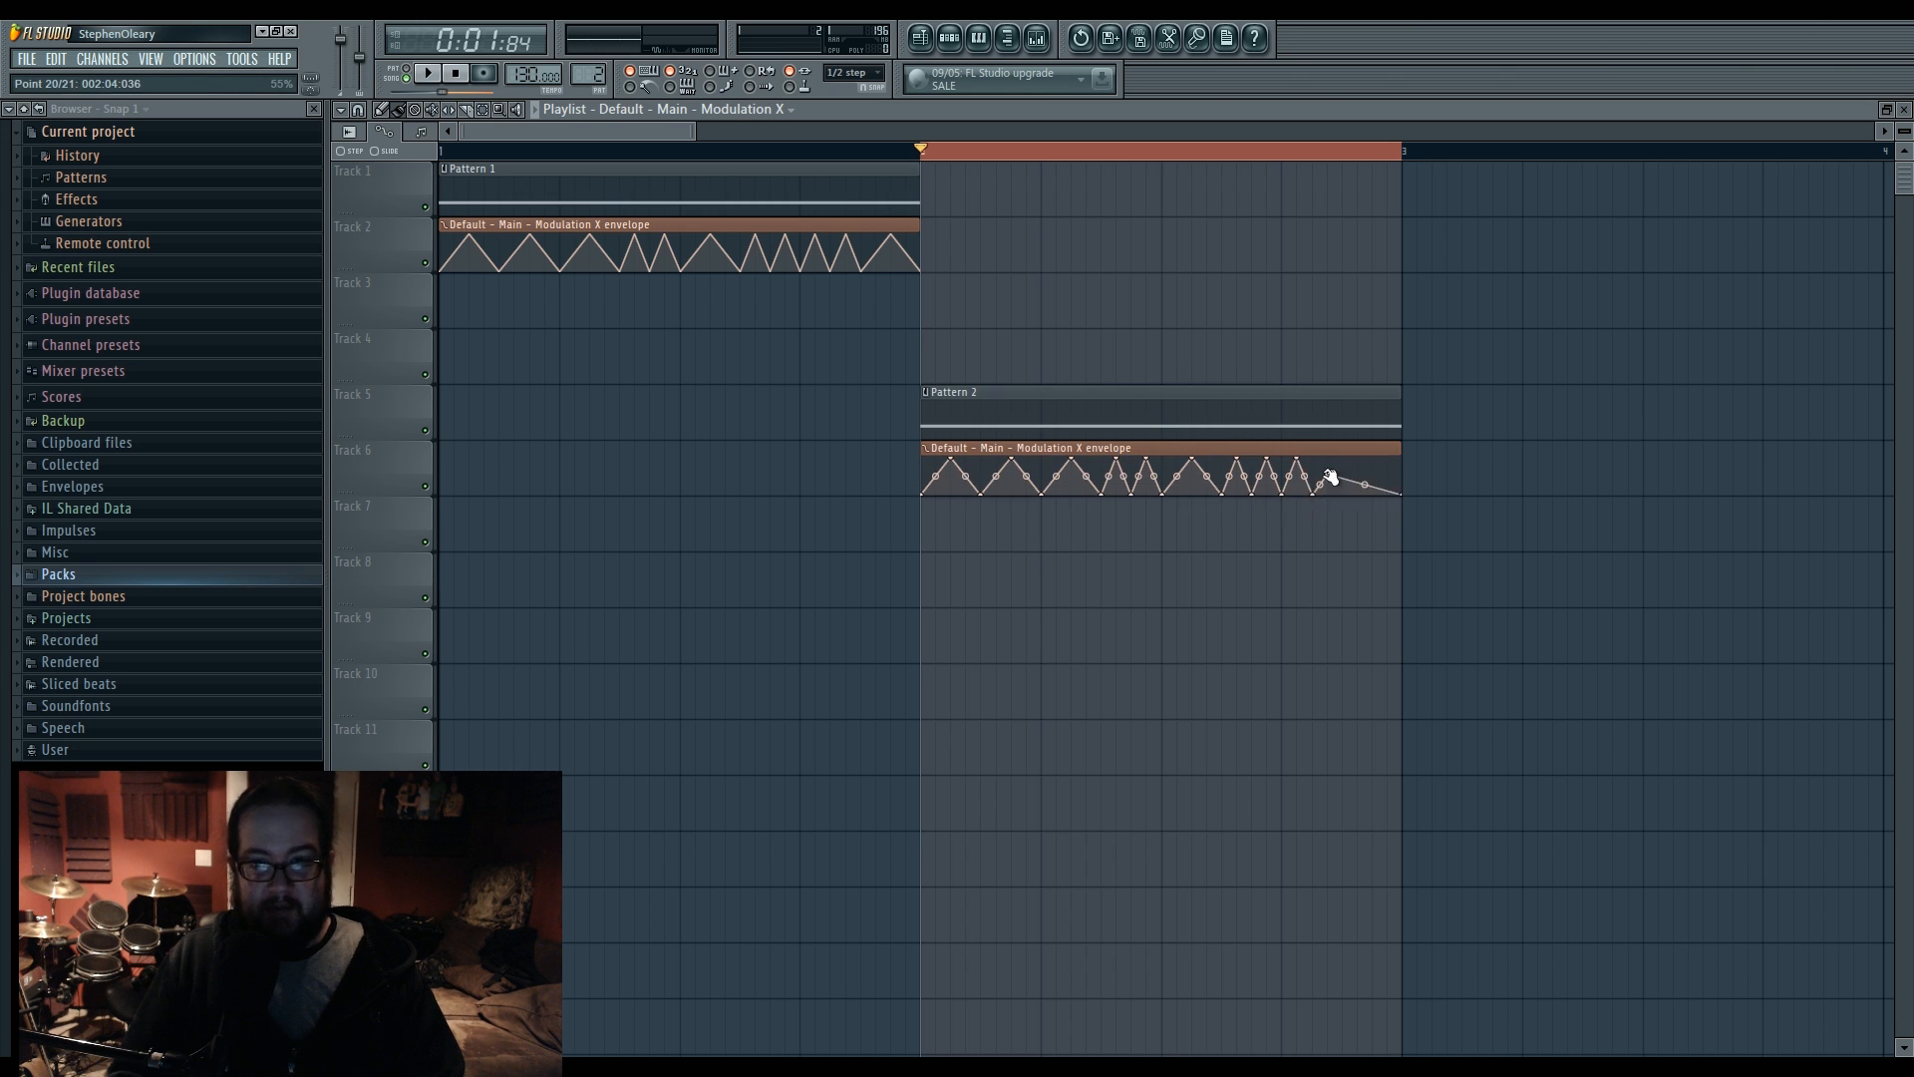
pyautogui.rightClick(1377, 458)
# - Check Insert 1 in the mixer, play Pattern 2 with its modulation X automation, and open the second Default channel
pyautogui.click(1036, 38)
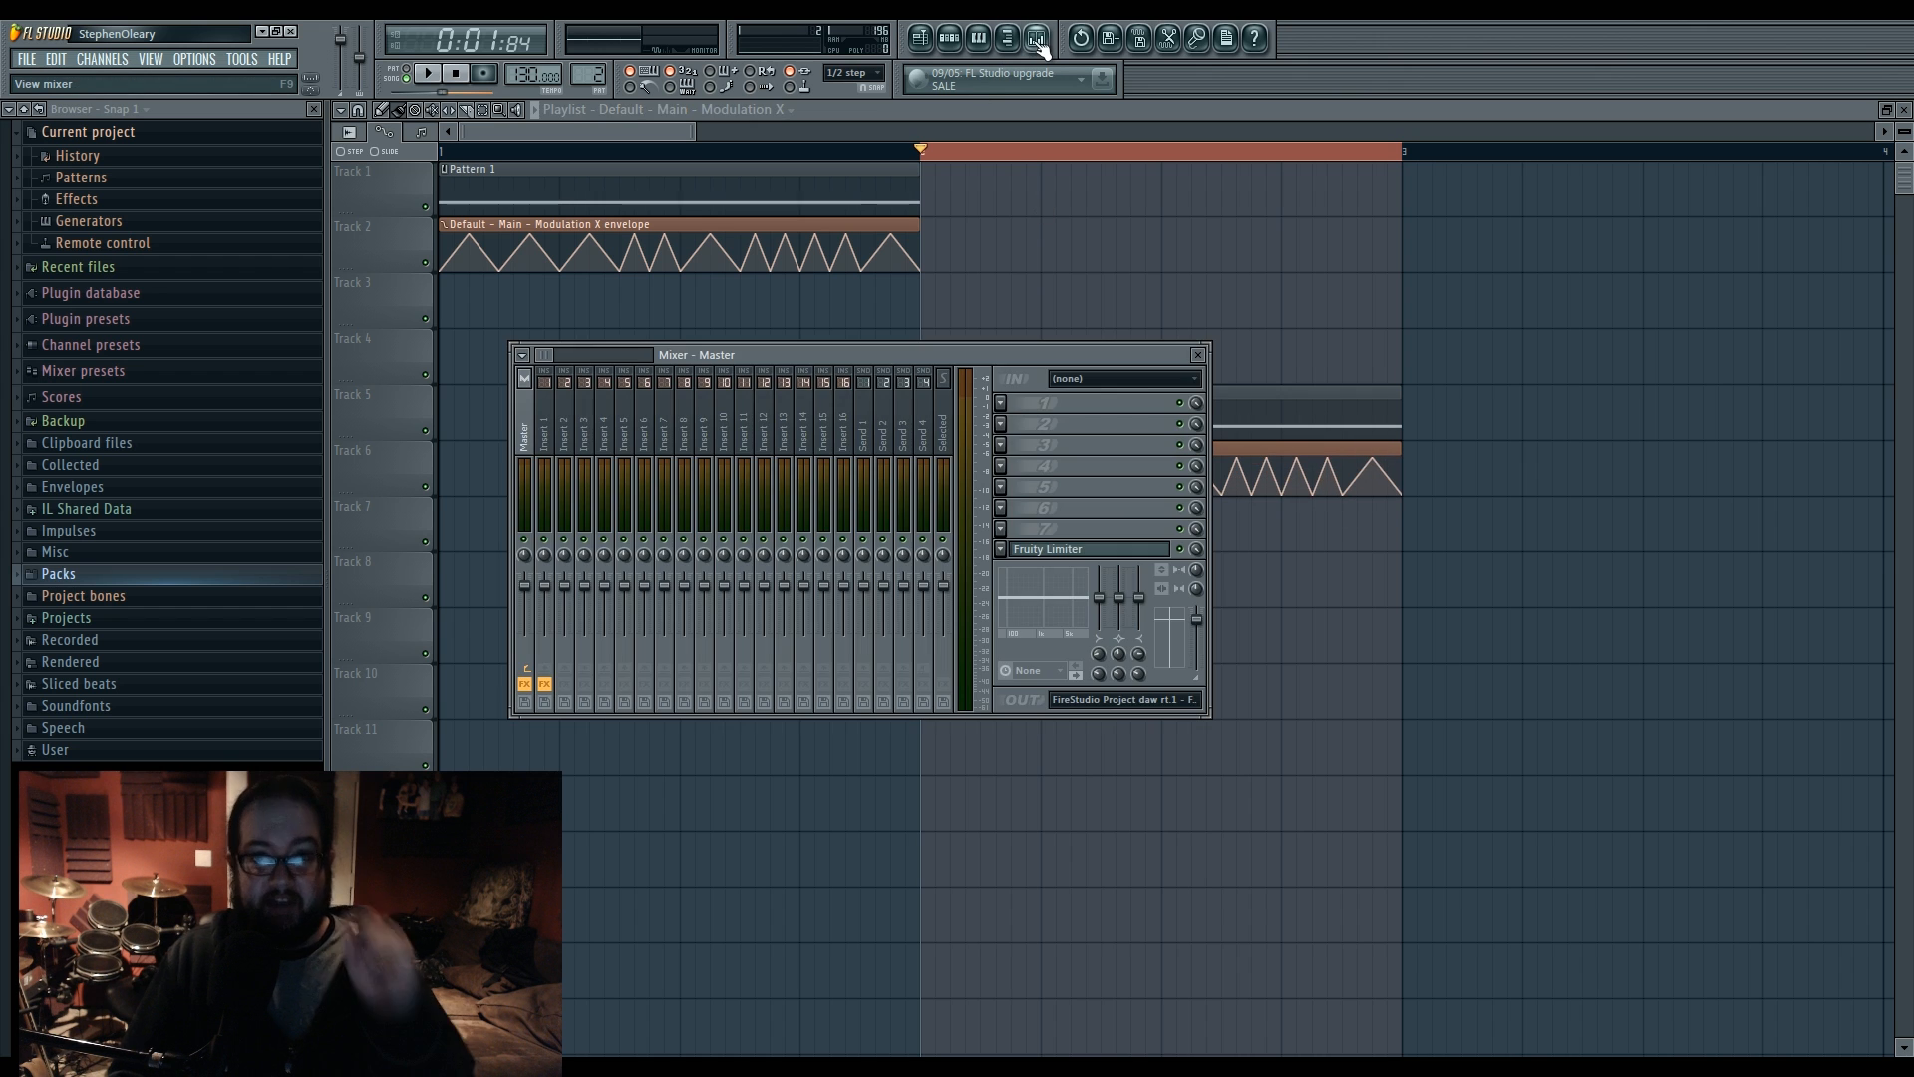
pyautogui.click(545, 429)
pyautogui.press('space')
pyautogui.click(951, 42)
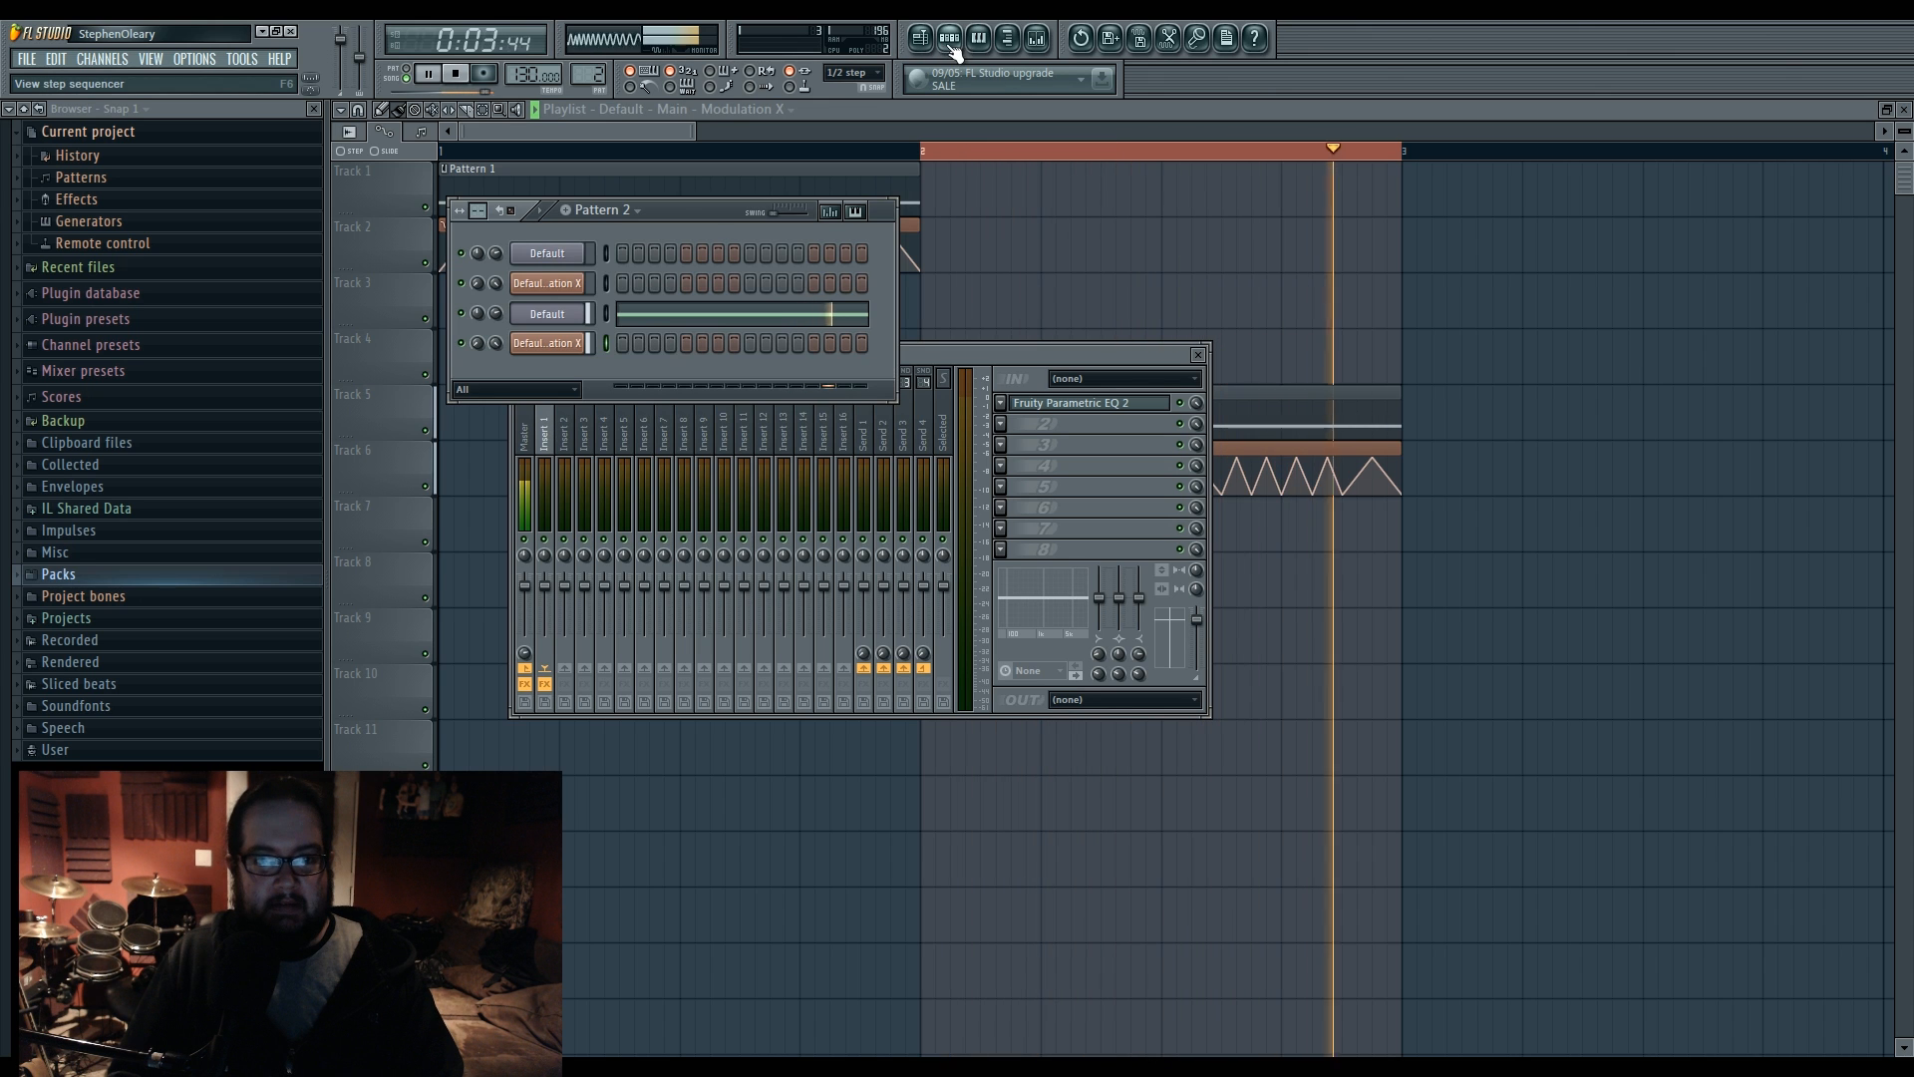
pyautogui.click(547, 313)
pyautogui.press('space')
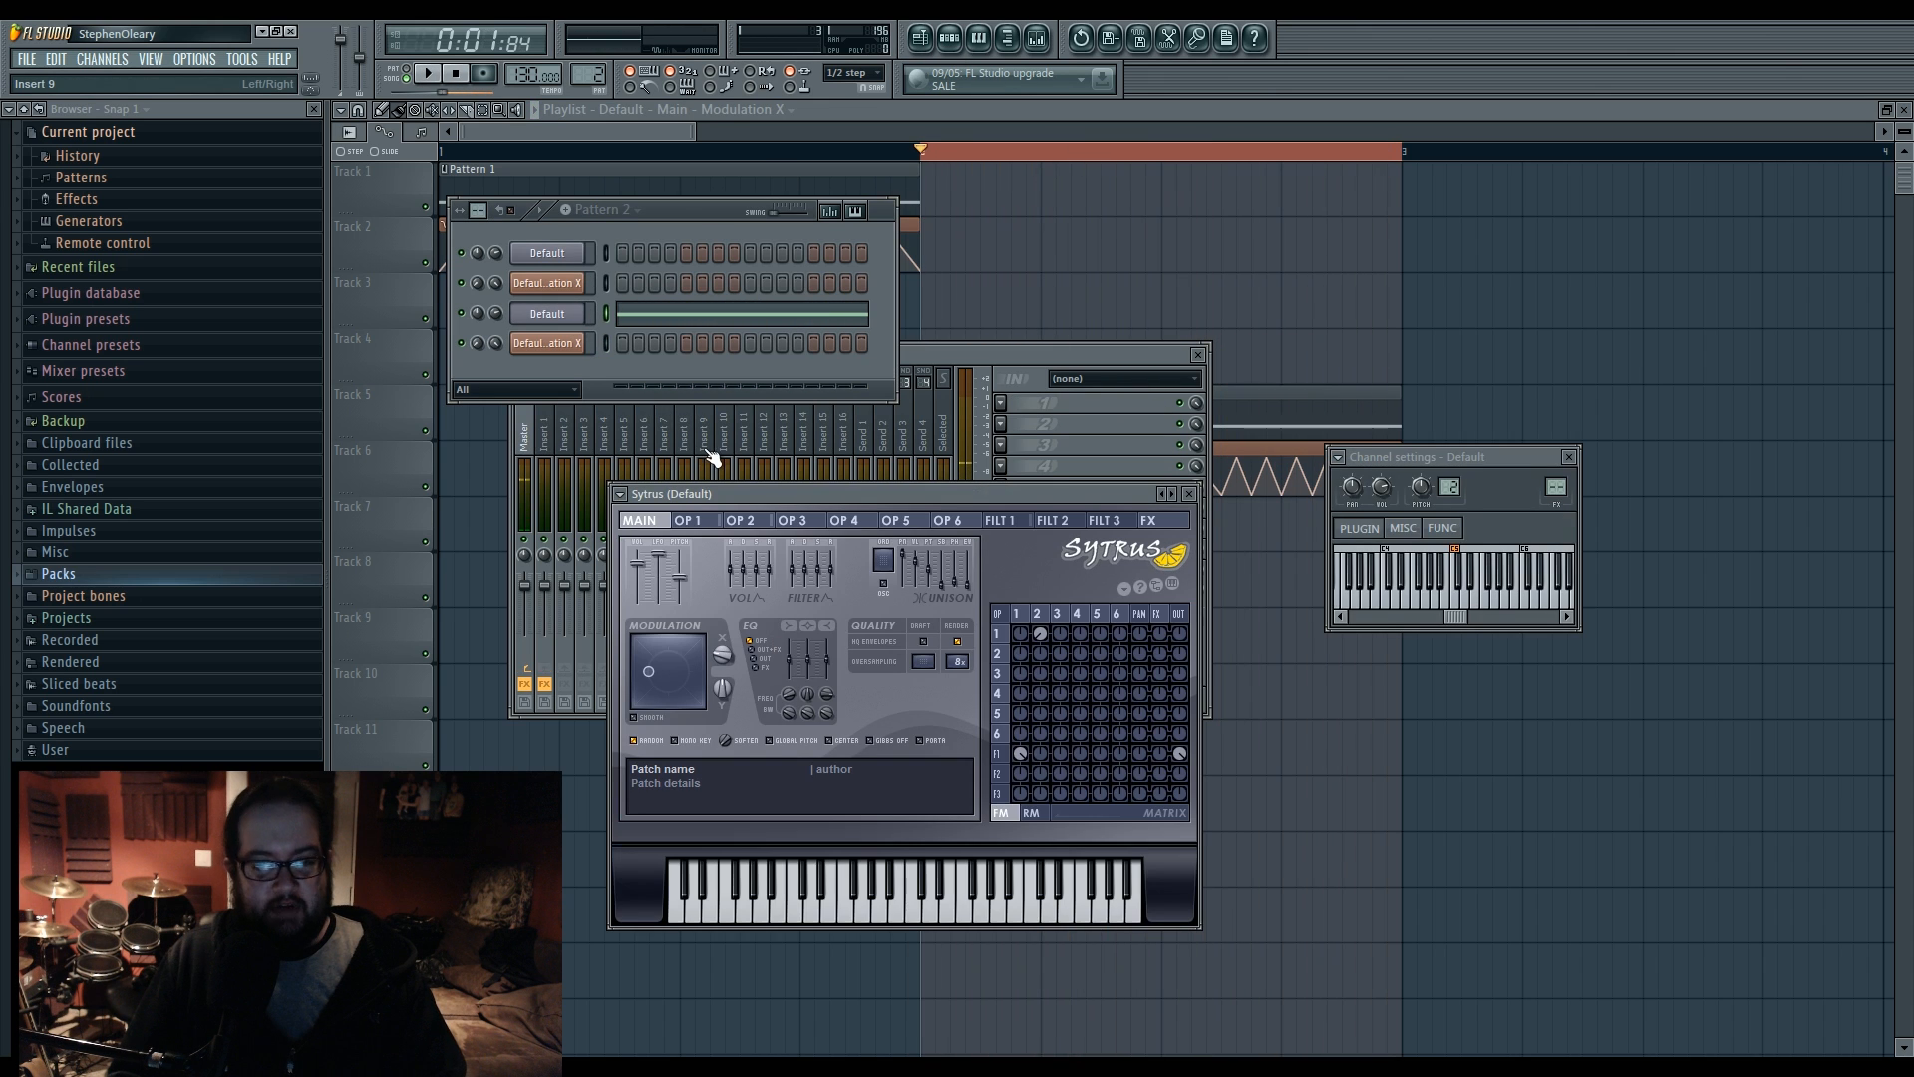
# - Close the mixer and move the Sytrus window below the Track 6 envelope clip
pyautogui.moveTo(843, 496); pyautogui.dragTo(825, 492)
pyautogui.click(1198, 355)
pyautogui.moveTo(965, 486); pyautogui.dragTo(1275, 548)
pyautogui.click(948, 38)
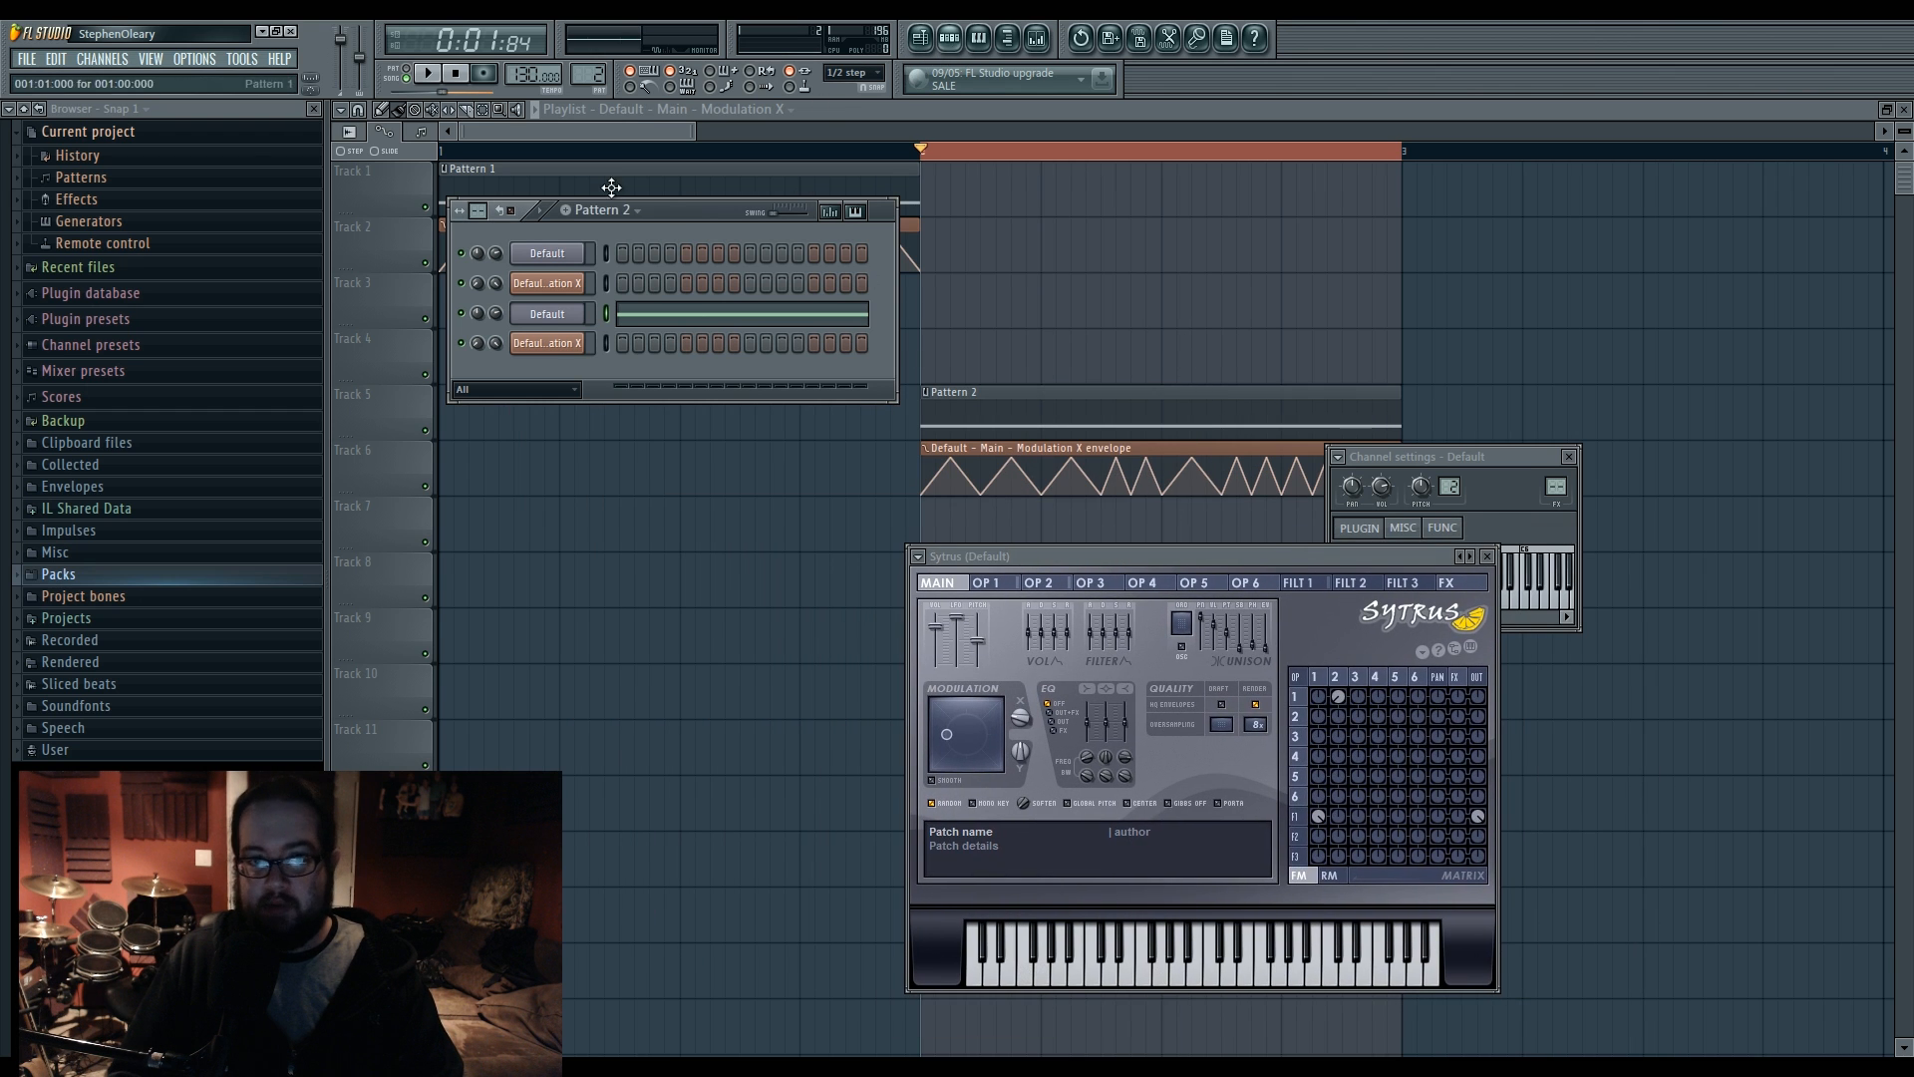
# - Play Pattern 1 from bar 1 for comparison and return the playback position to bar 2
pyautogui.click(949, 37)
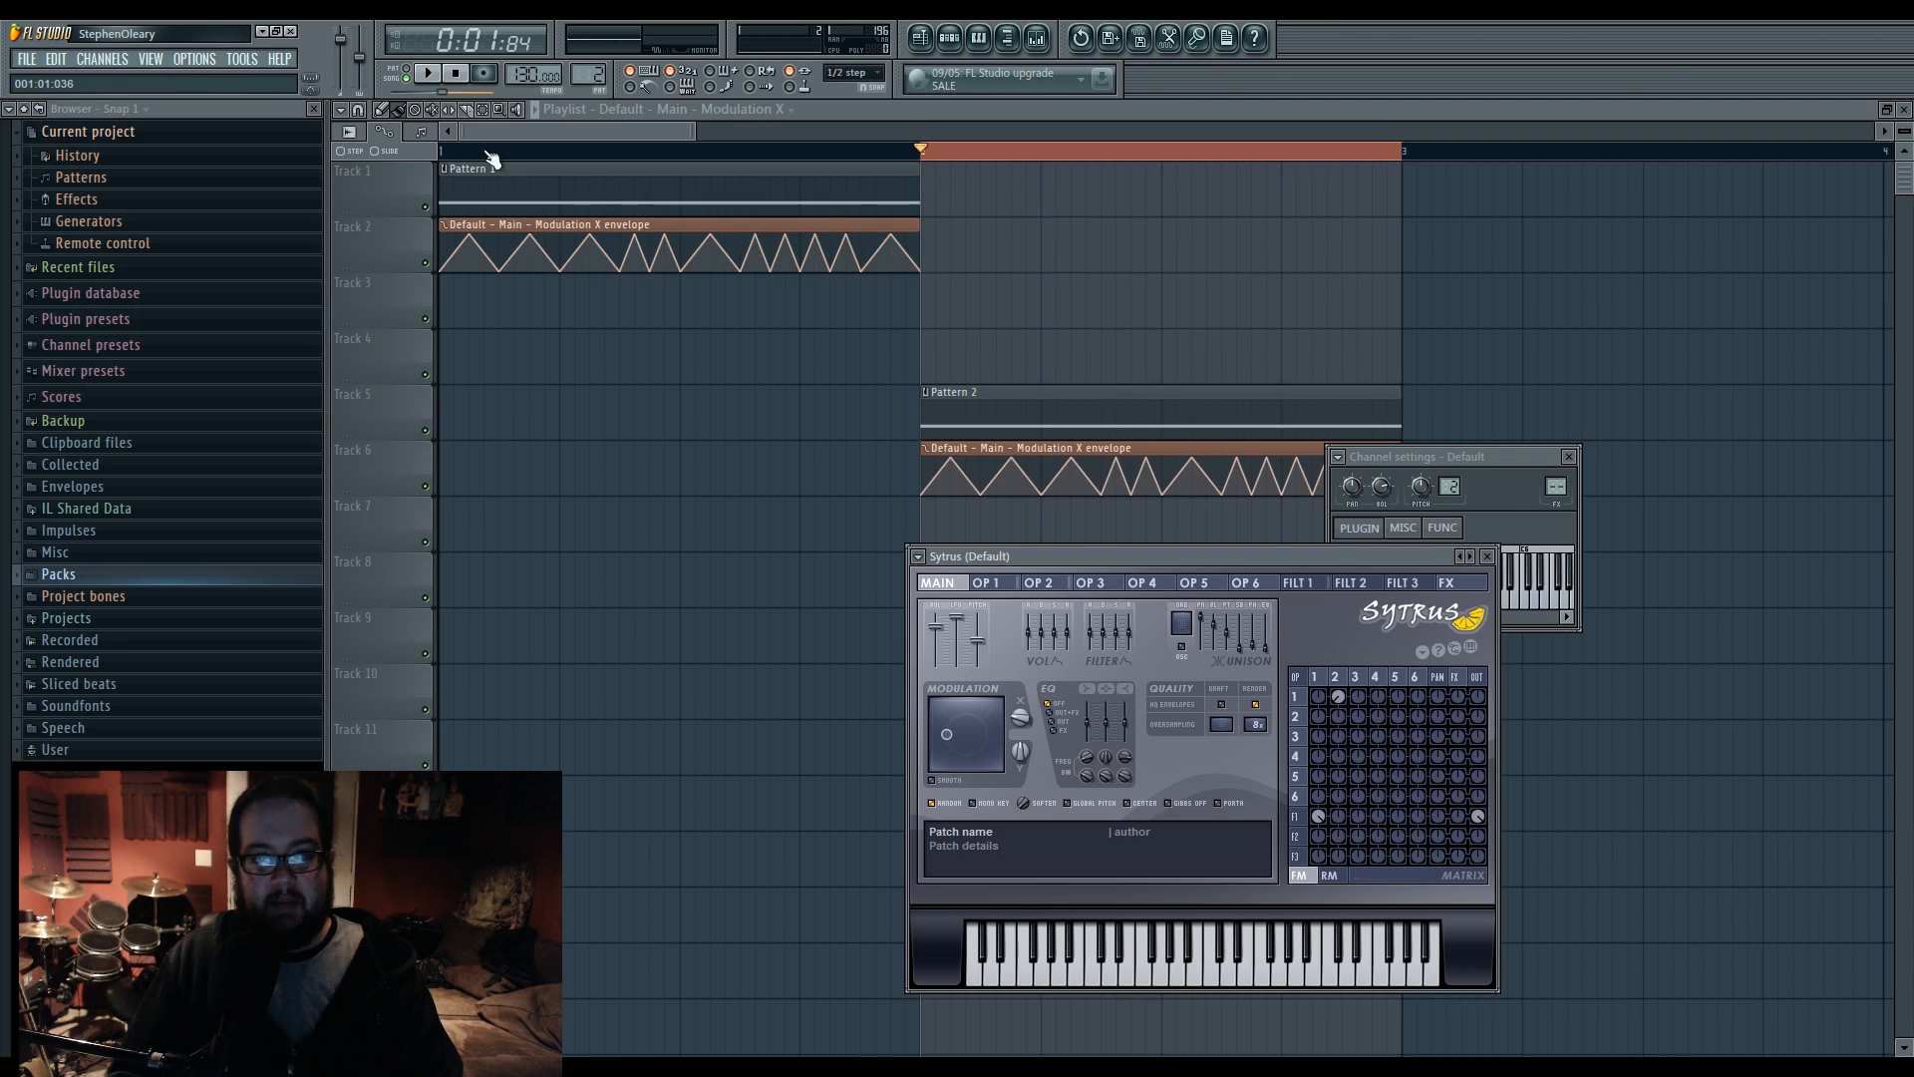
pyautogui.click(447, 151)
pyautogui.press('space')
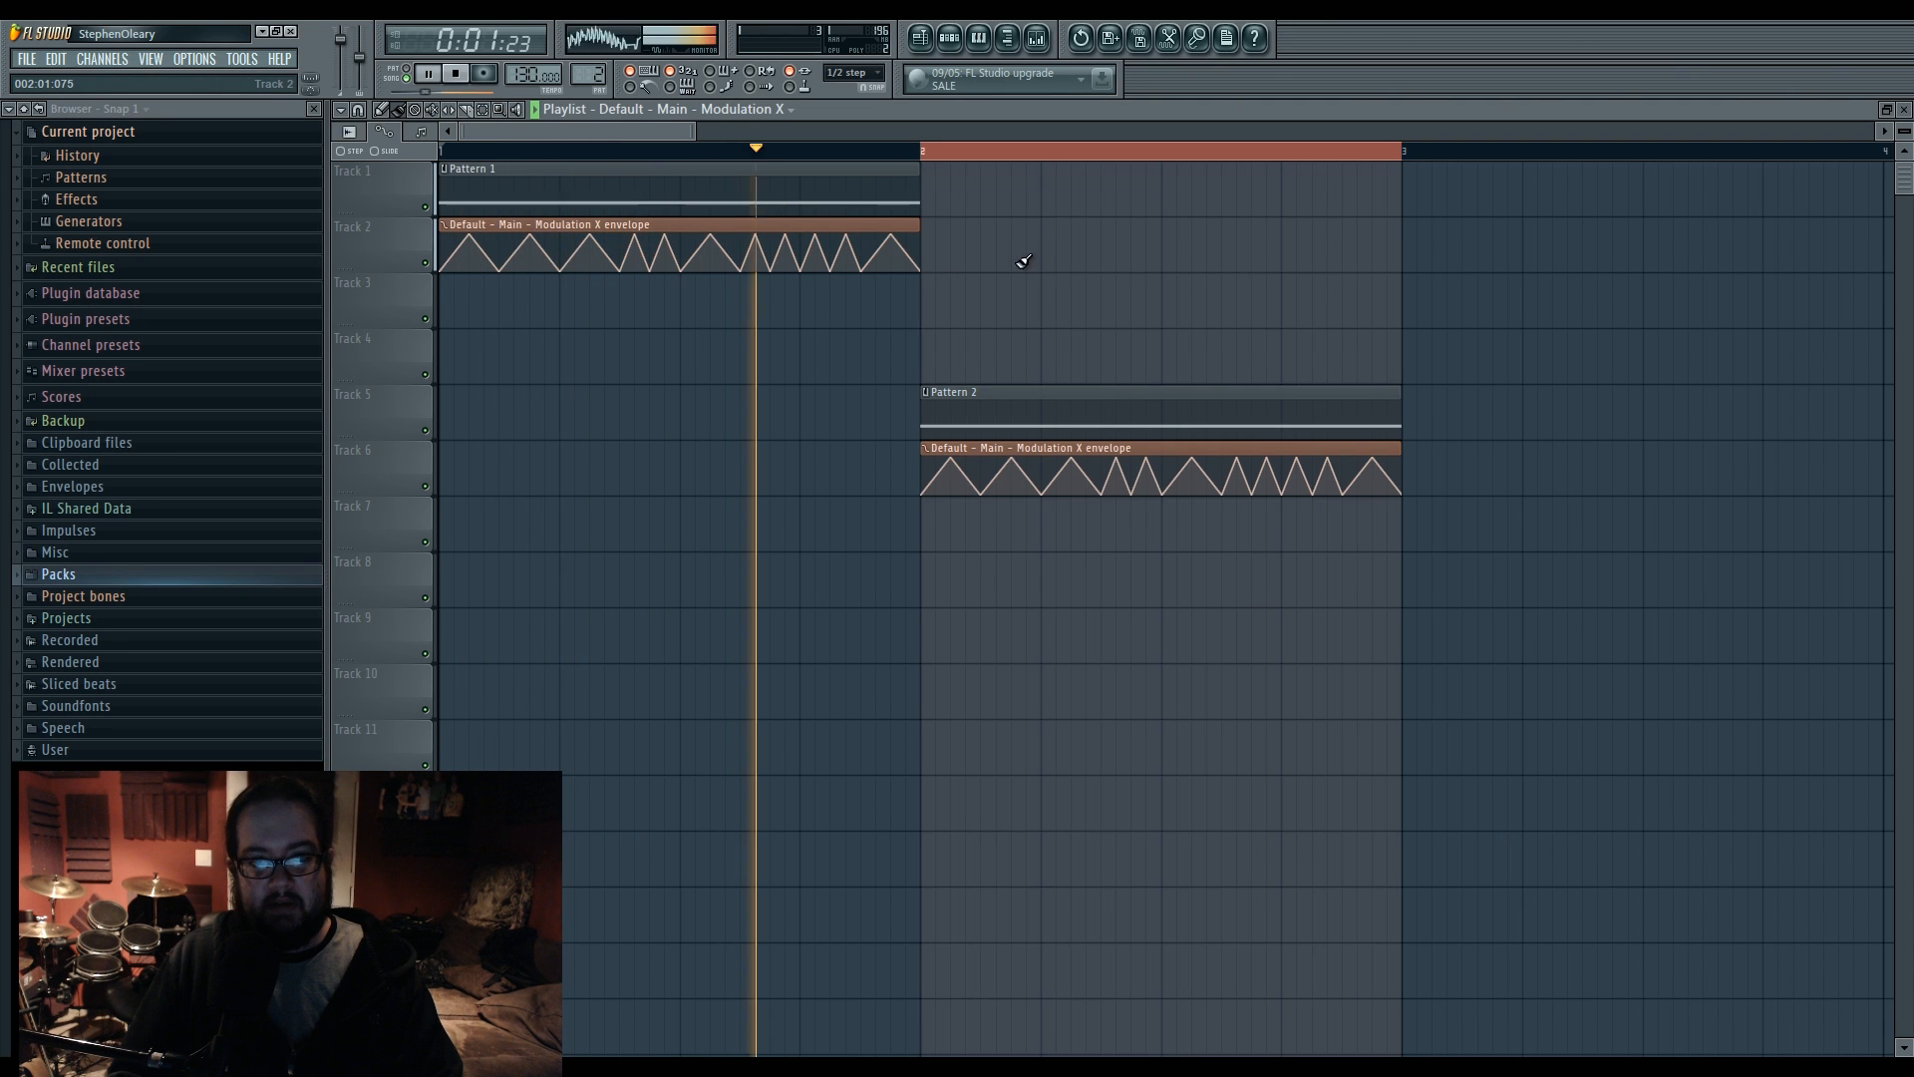
pyautogui.press('space')
pyautogui.click(952, 42)
pyautogui.click(927, 152)
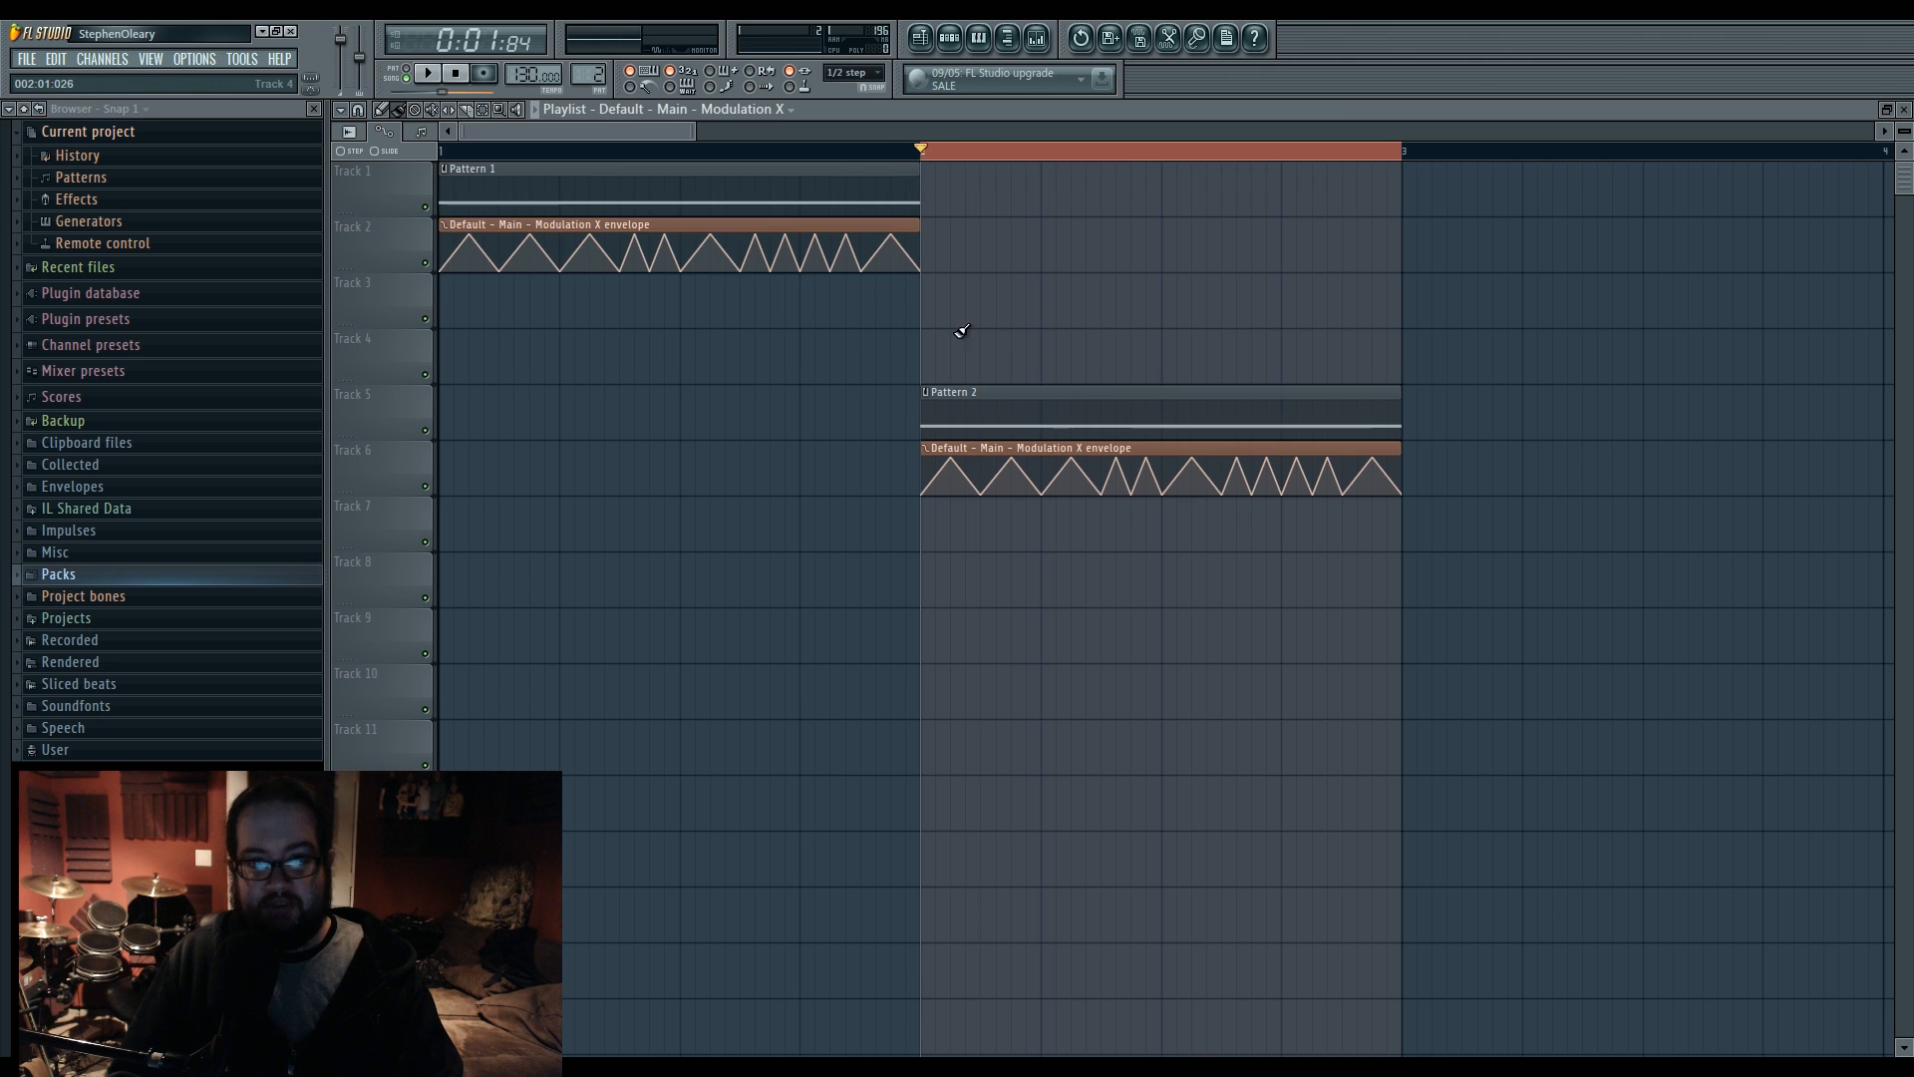
# - Open the second Default channel's operator 1 and set its modulation X mapping's end point to Double curve
pyautogui.click(950, 38)
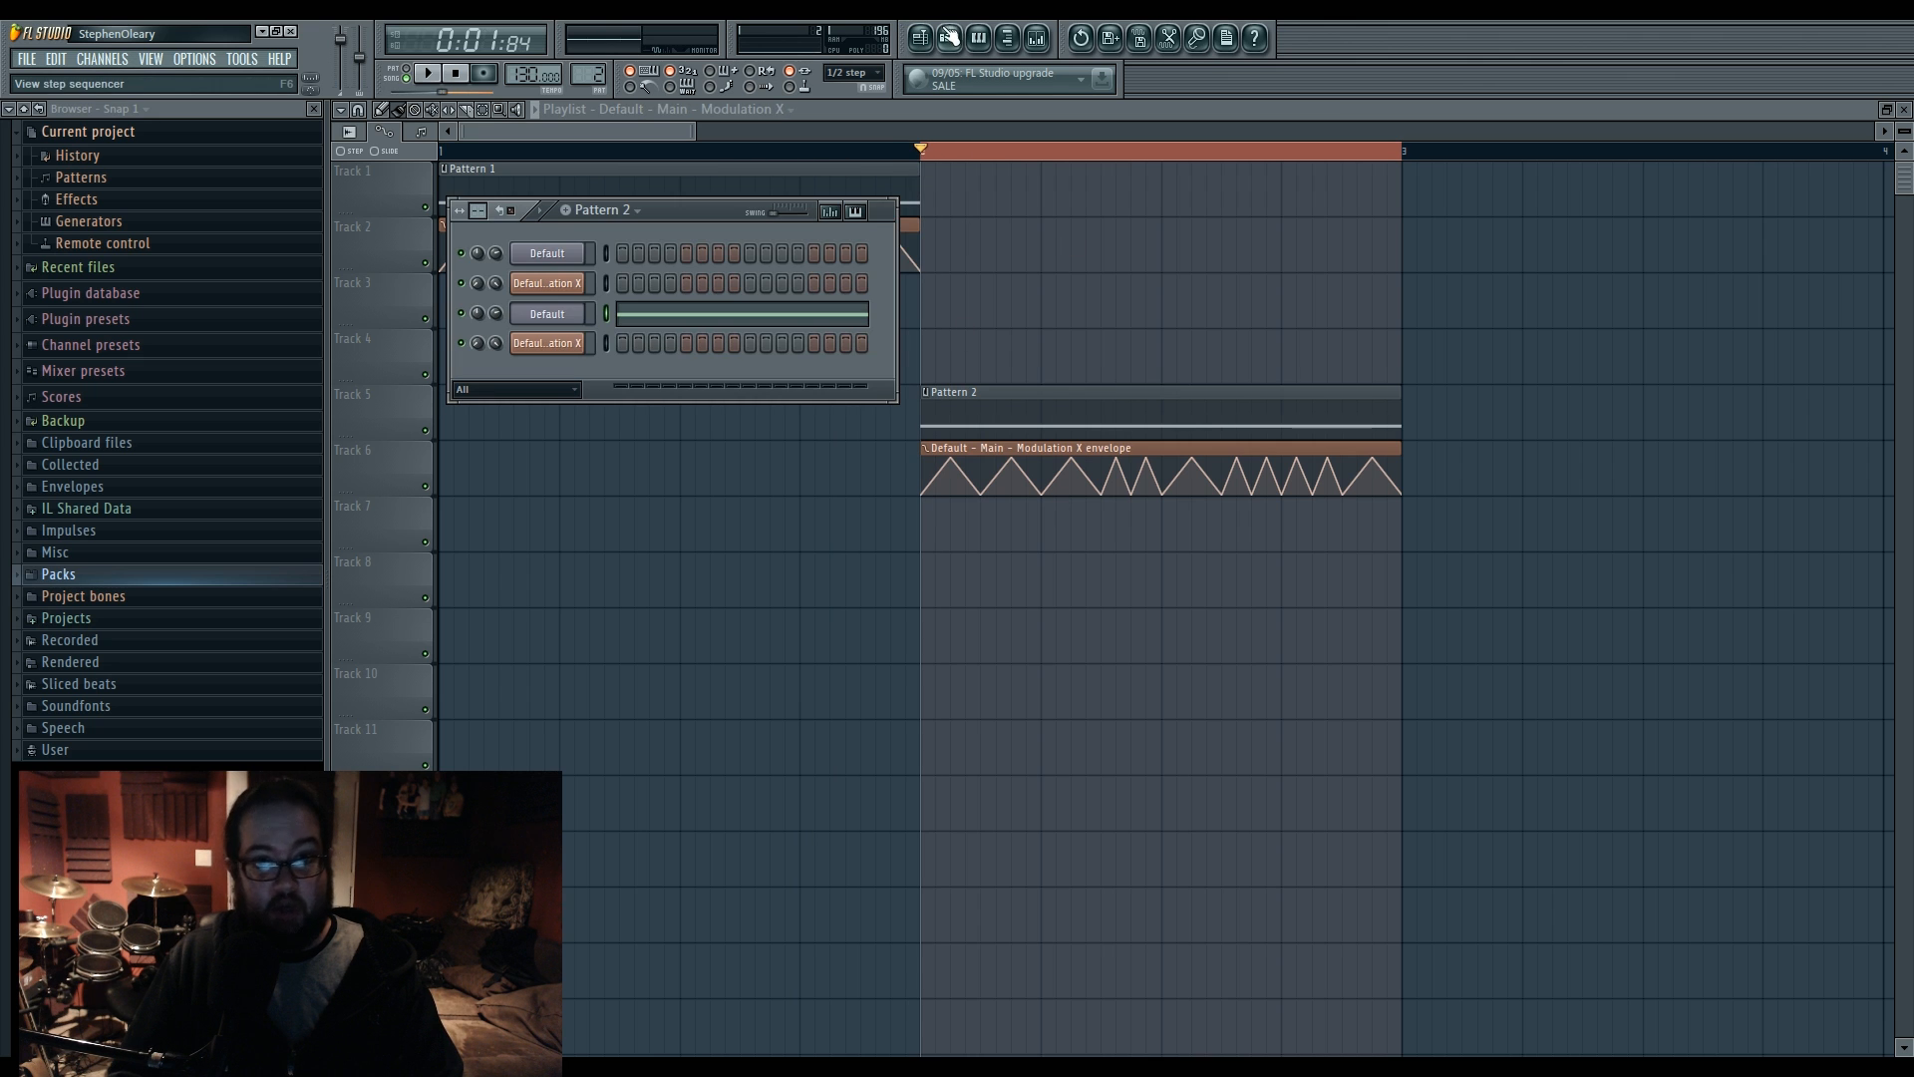
pyautogui.click(564, 321)
pyautogui.moveTo(1074, 552); pyautogui.dragTo(932, 507)
pyautogui.click(1179, 630)
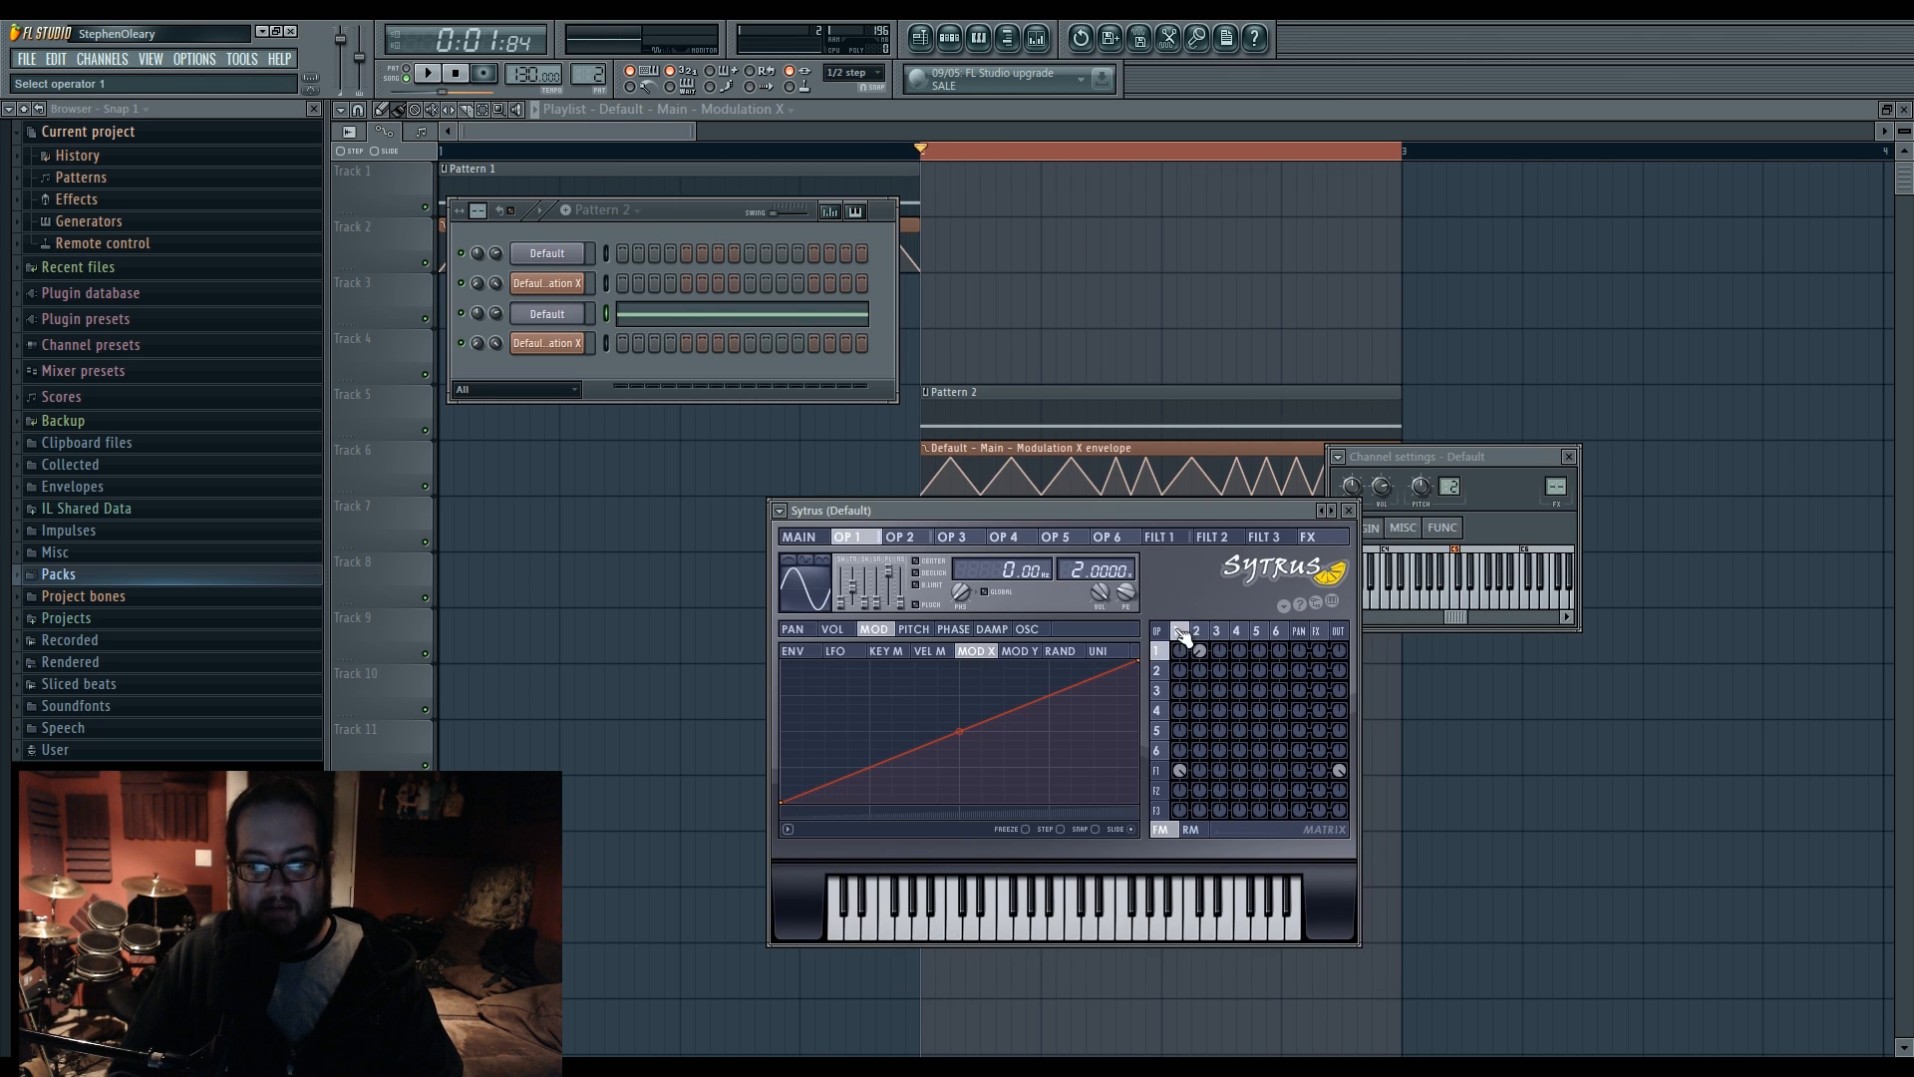
pyautogui.moveTo(960, 731)
pyautogui.mouseDown()
pyautogui.moveTo(960, 697)
pyautogui.moveTo(960, 725)
pyautogui.mouseUp()
pyautogui.rightClick(1138, 664)
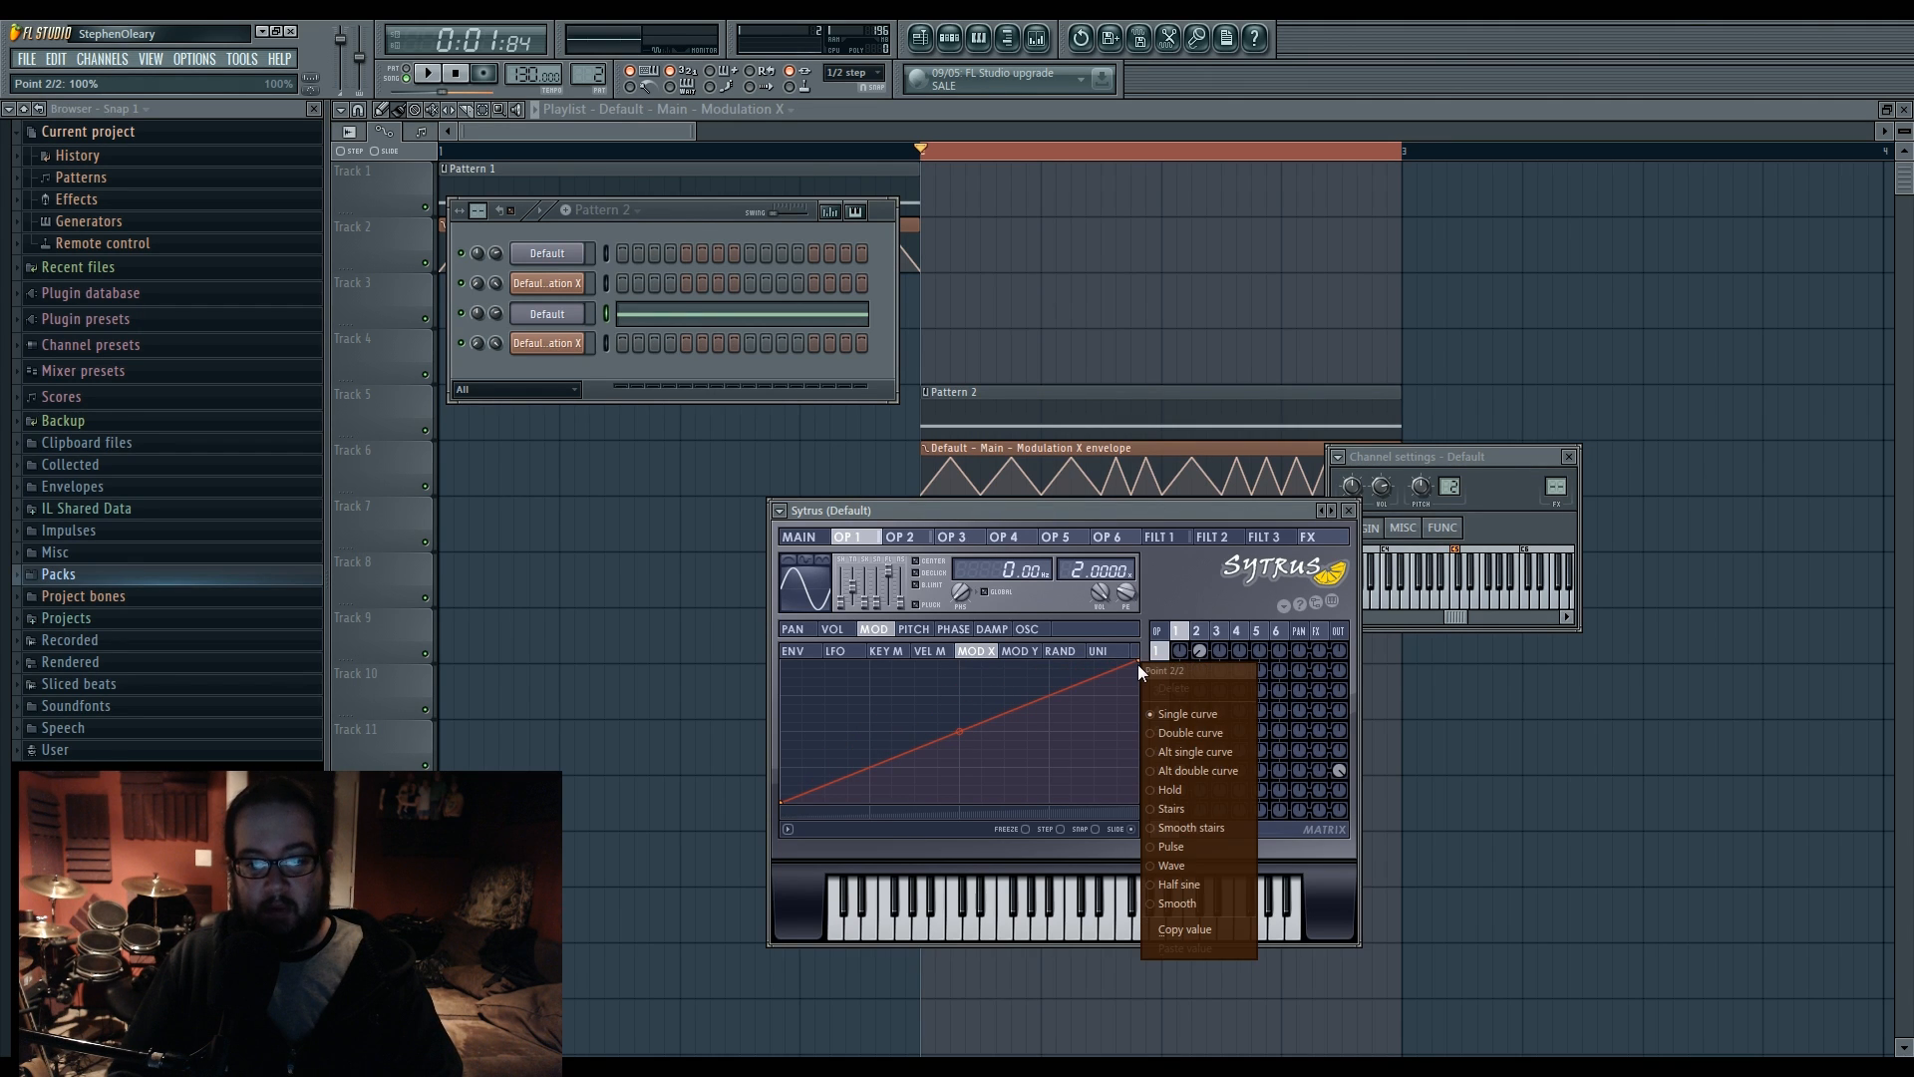
pyautogui.click(1170, 733)
# - Try bending operator 1's modulation X mapping into an S-curve with 28% tension, play it, and reset the tension
pyautogui.moveTo(960, 731); pyautogui.dragTo(959, 693)
pyautogui.press('space')
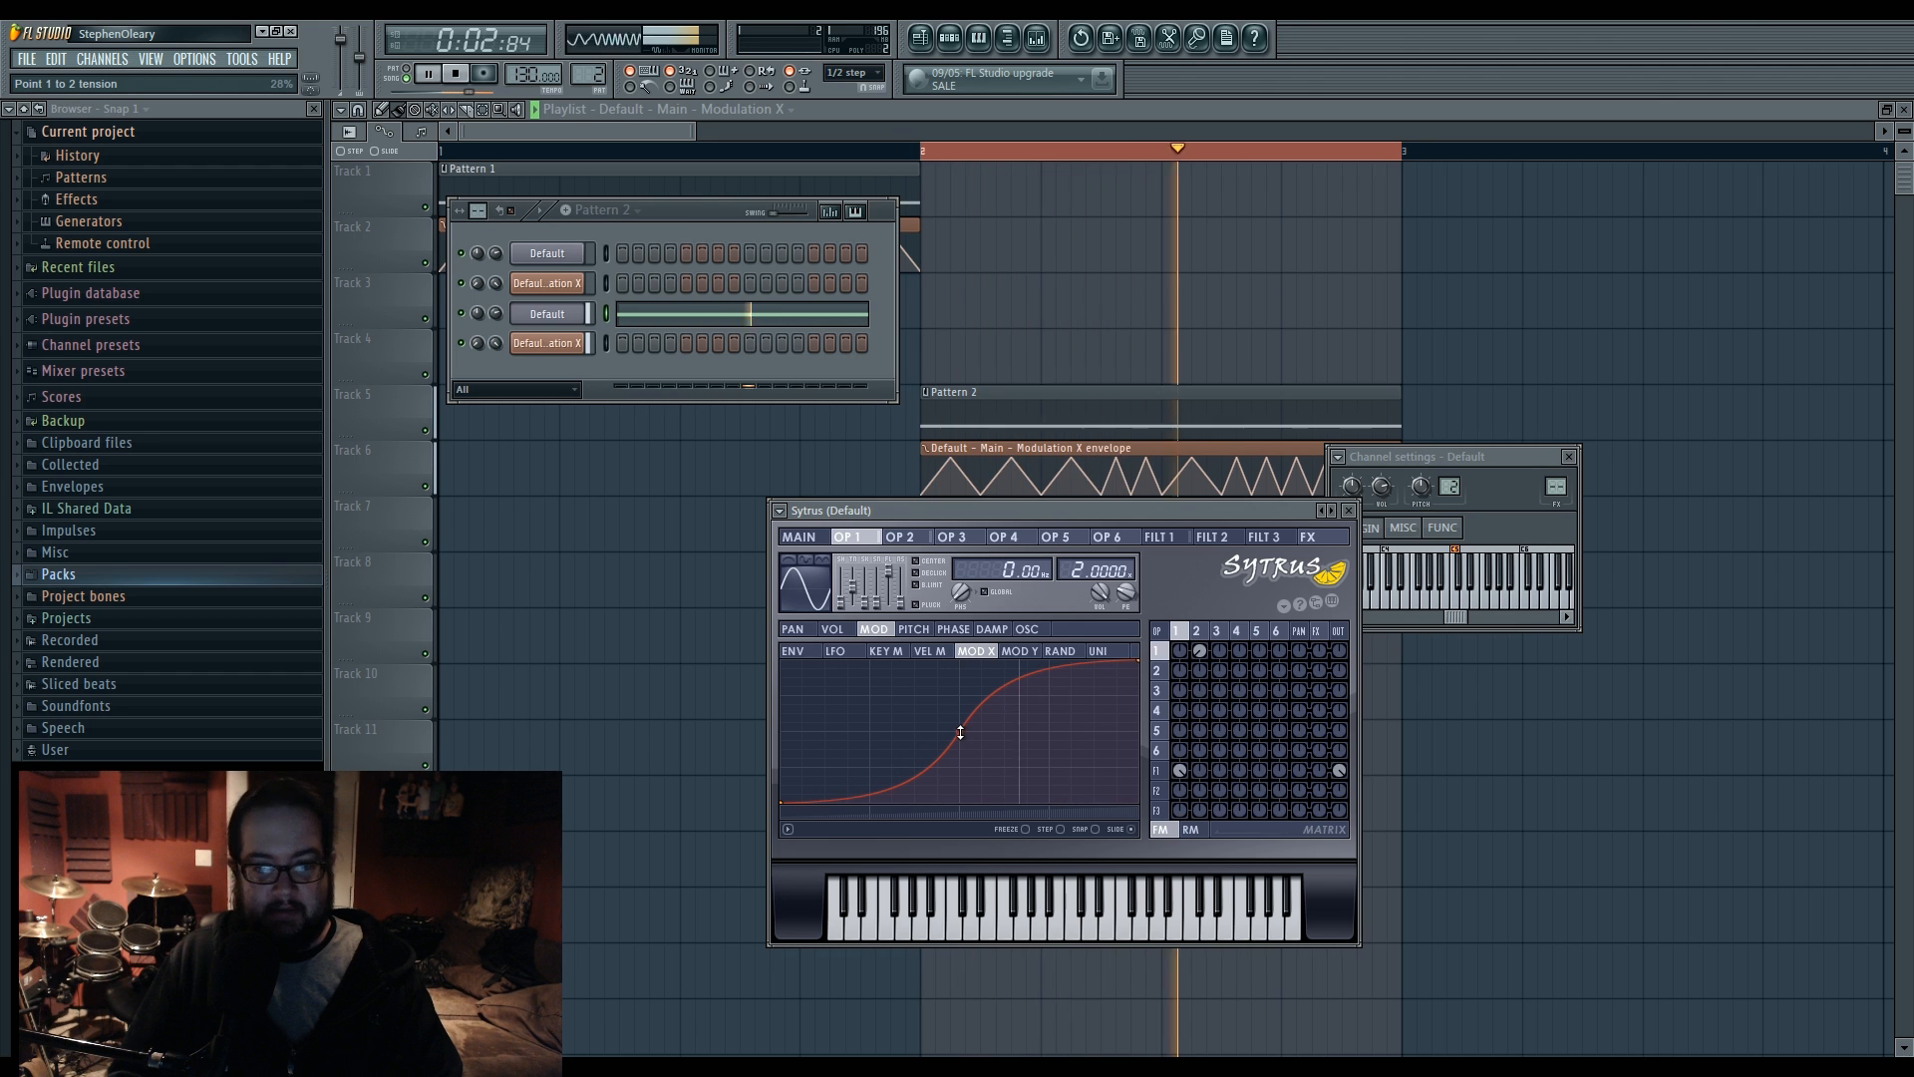
pyautogui.press('space')
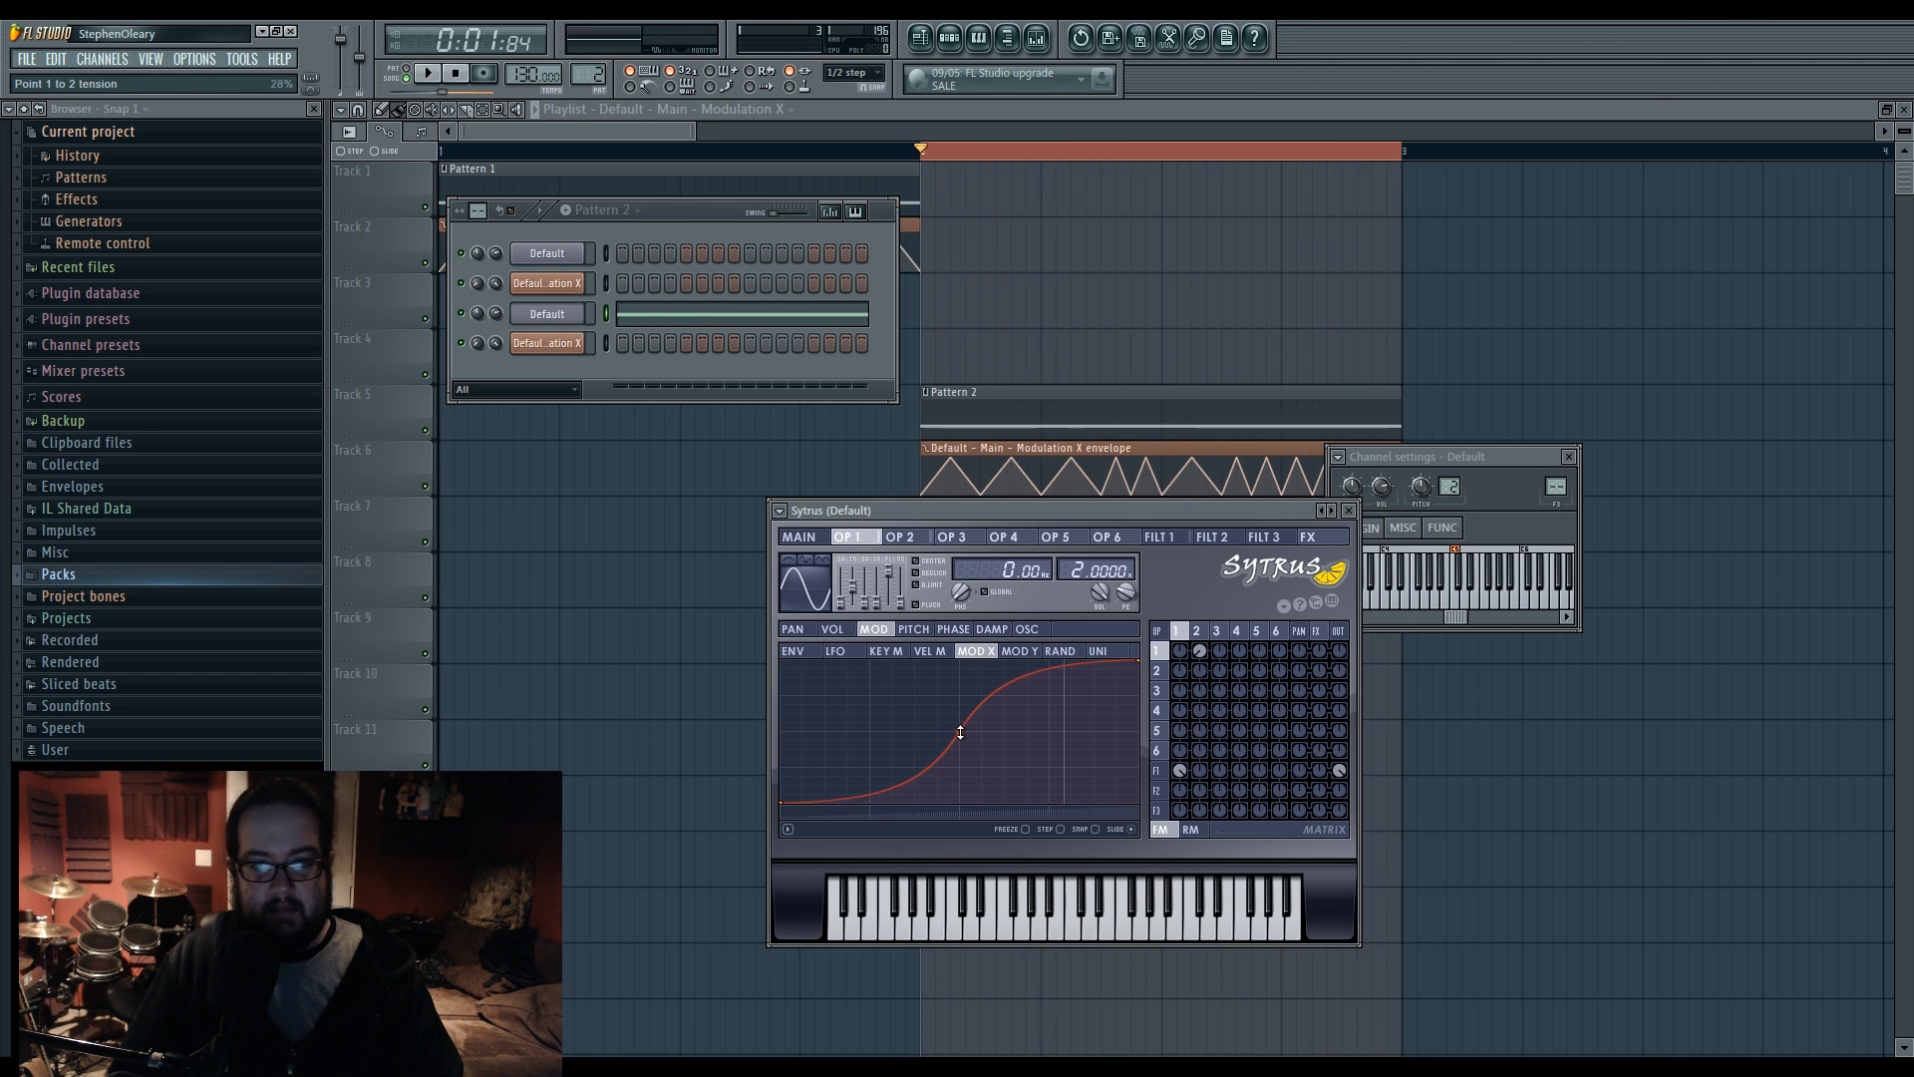
pyautogui.rightClick(960, 731)
# - Try rounding the first two peaks of the Track 6 Modulation X envelope and play the result
pyautogui.rightClick(996, 312)
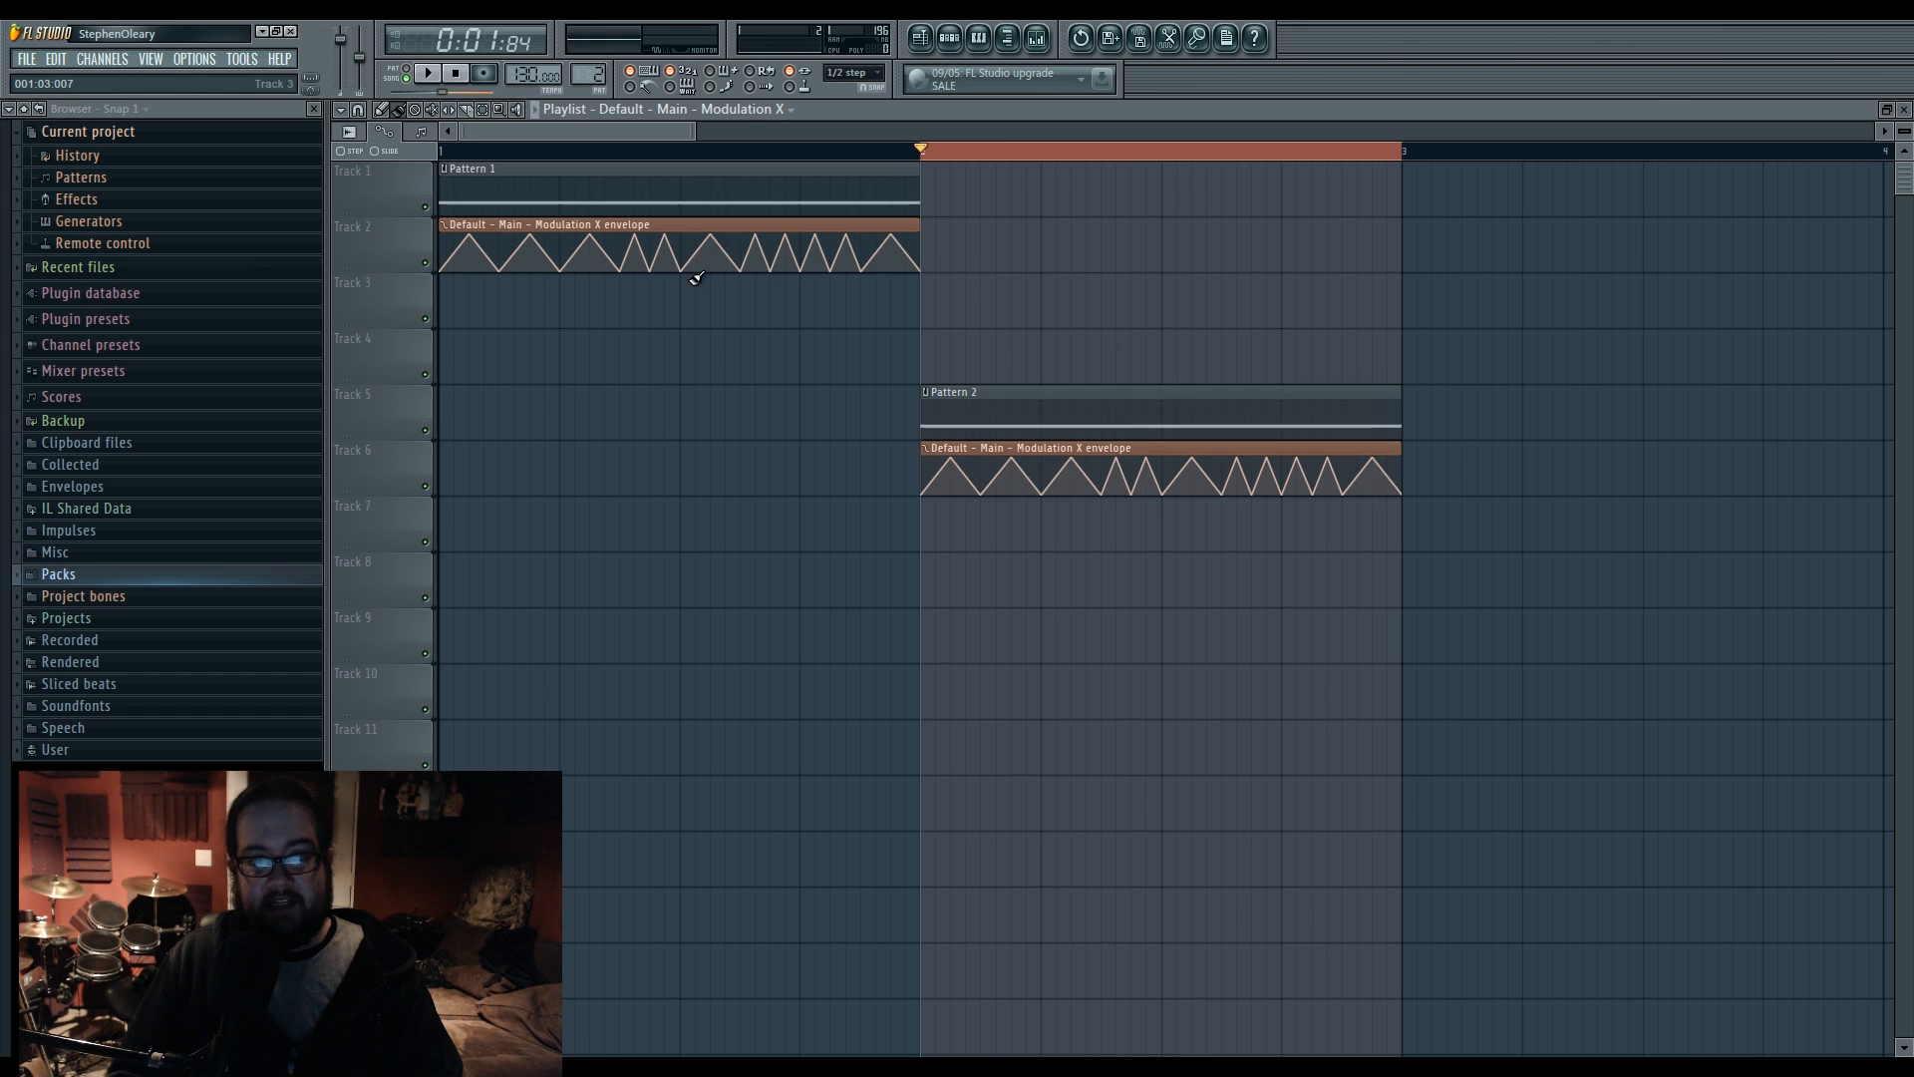
pyautogui.rightClick(953, 461)
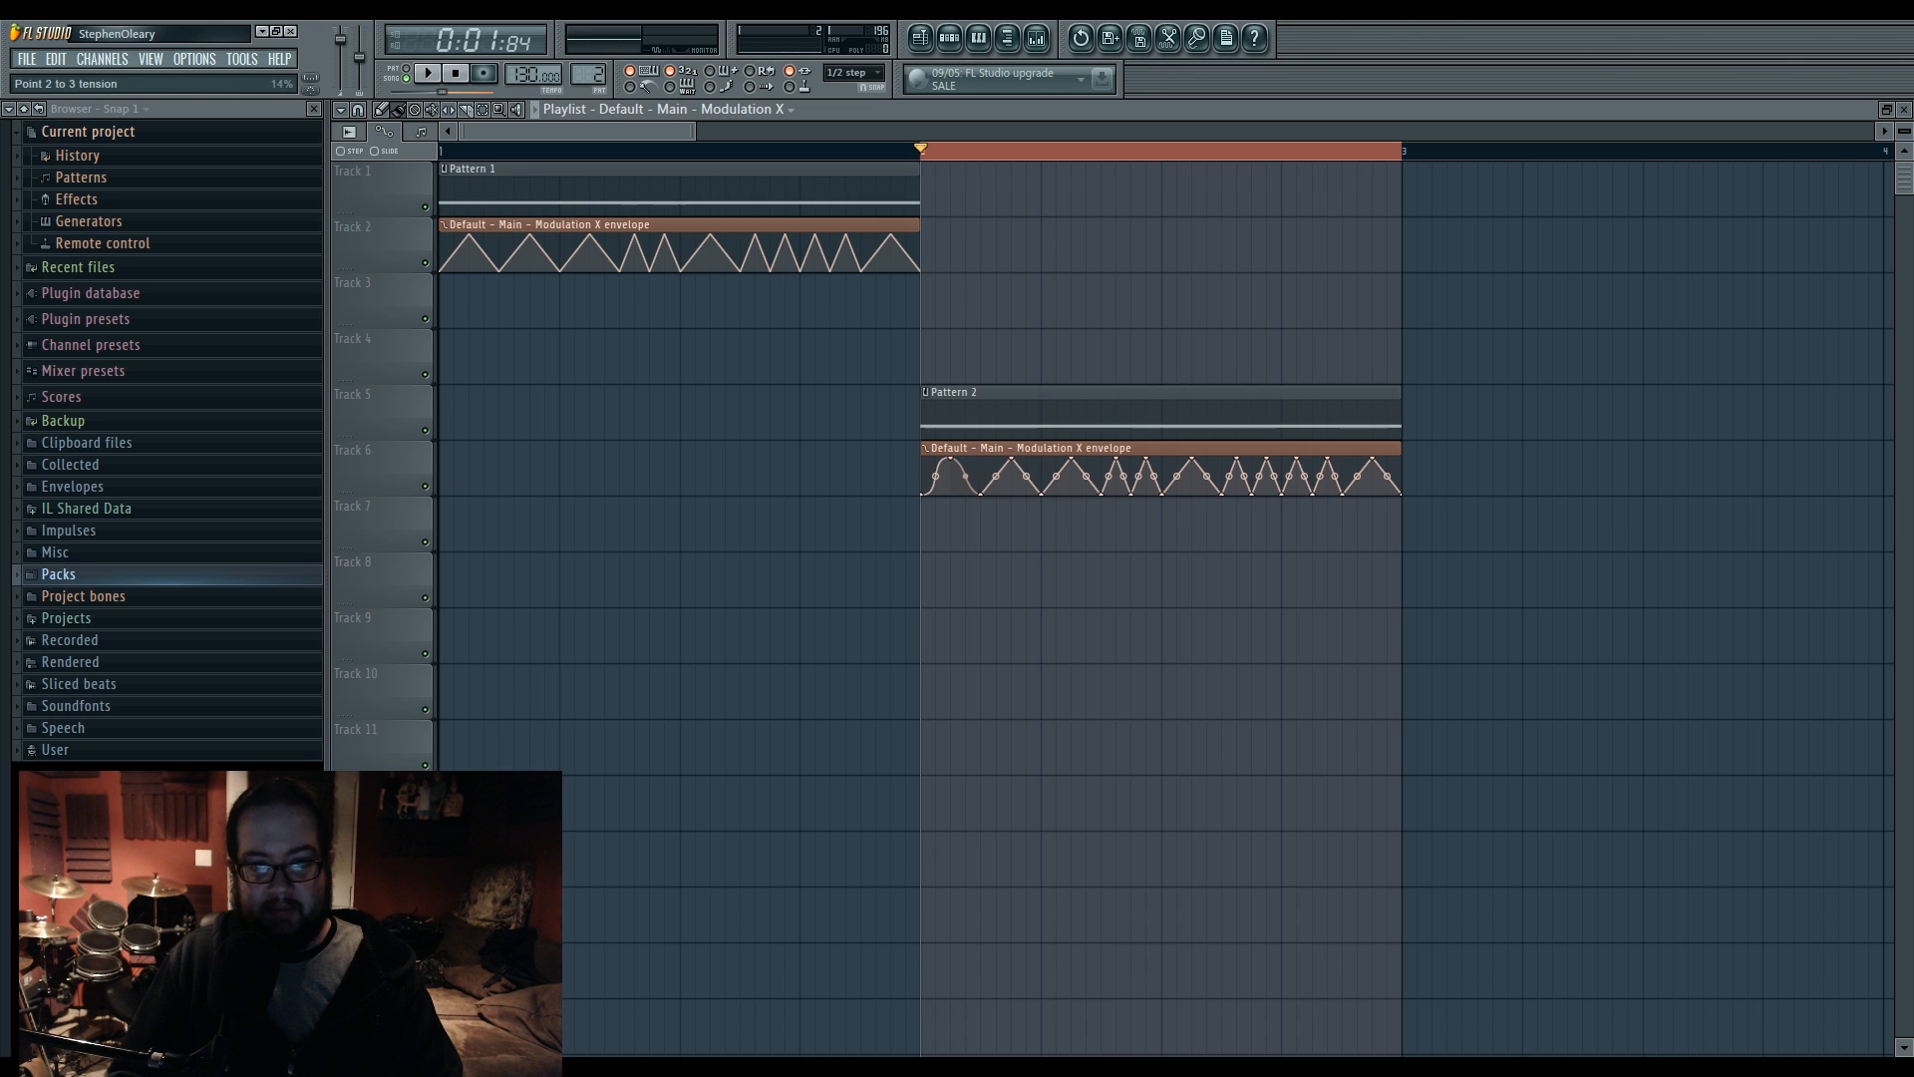
pyautogui.moveTo(1027, 468); pyautogui.dragTo(1029, 479)
pyautogui.press('space')
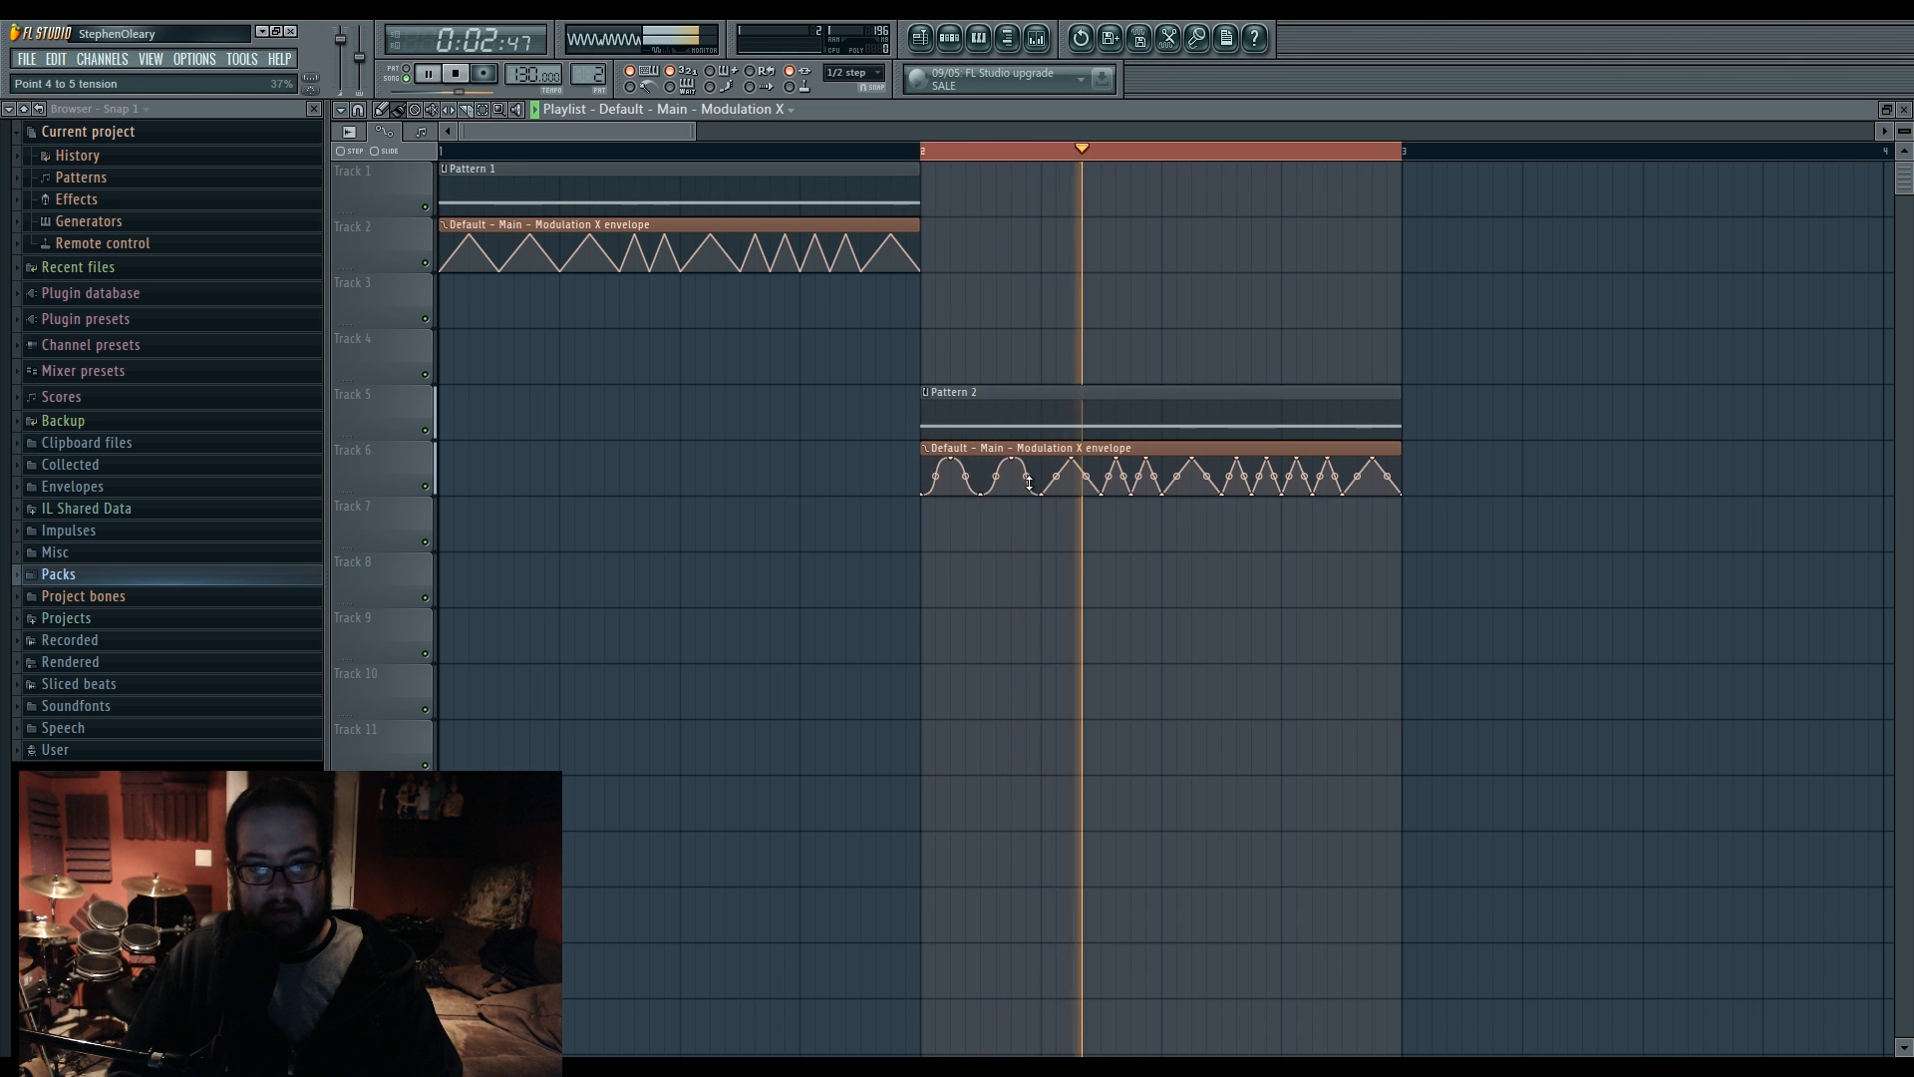
pyautogui.press('space')
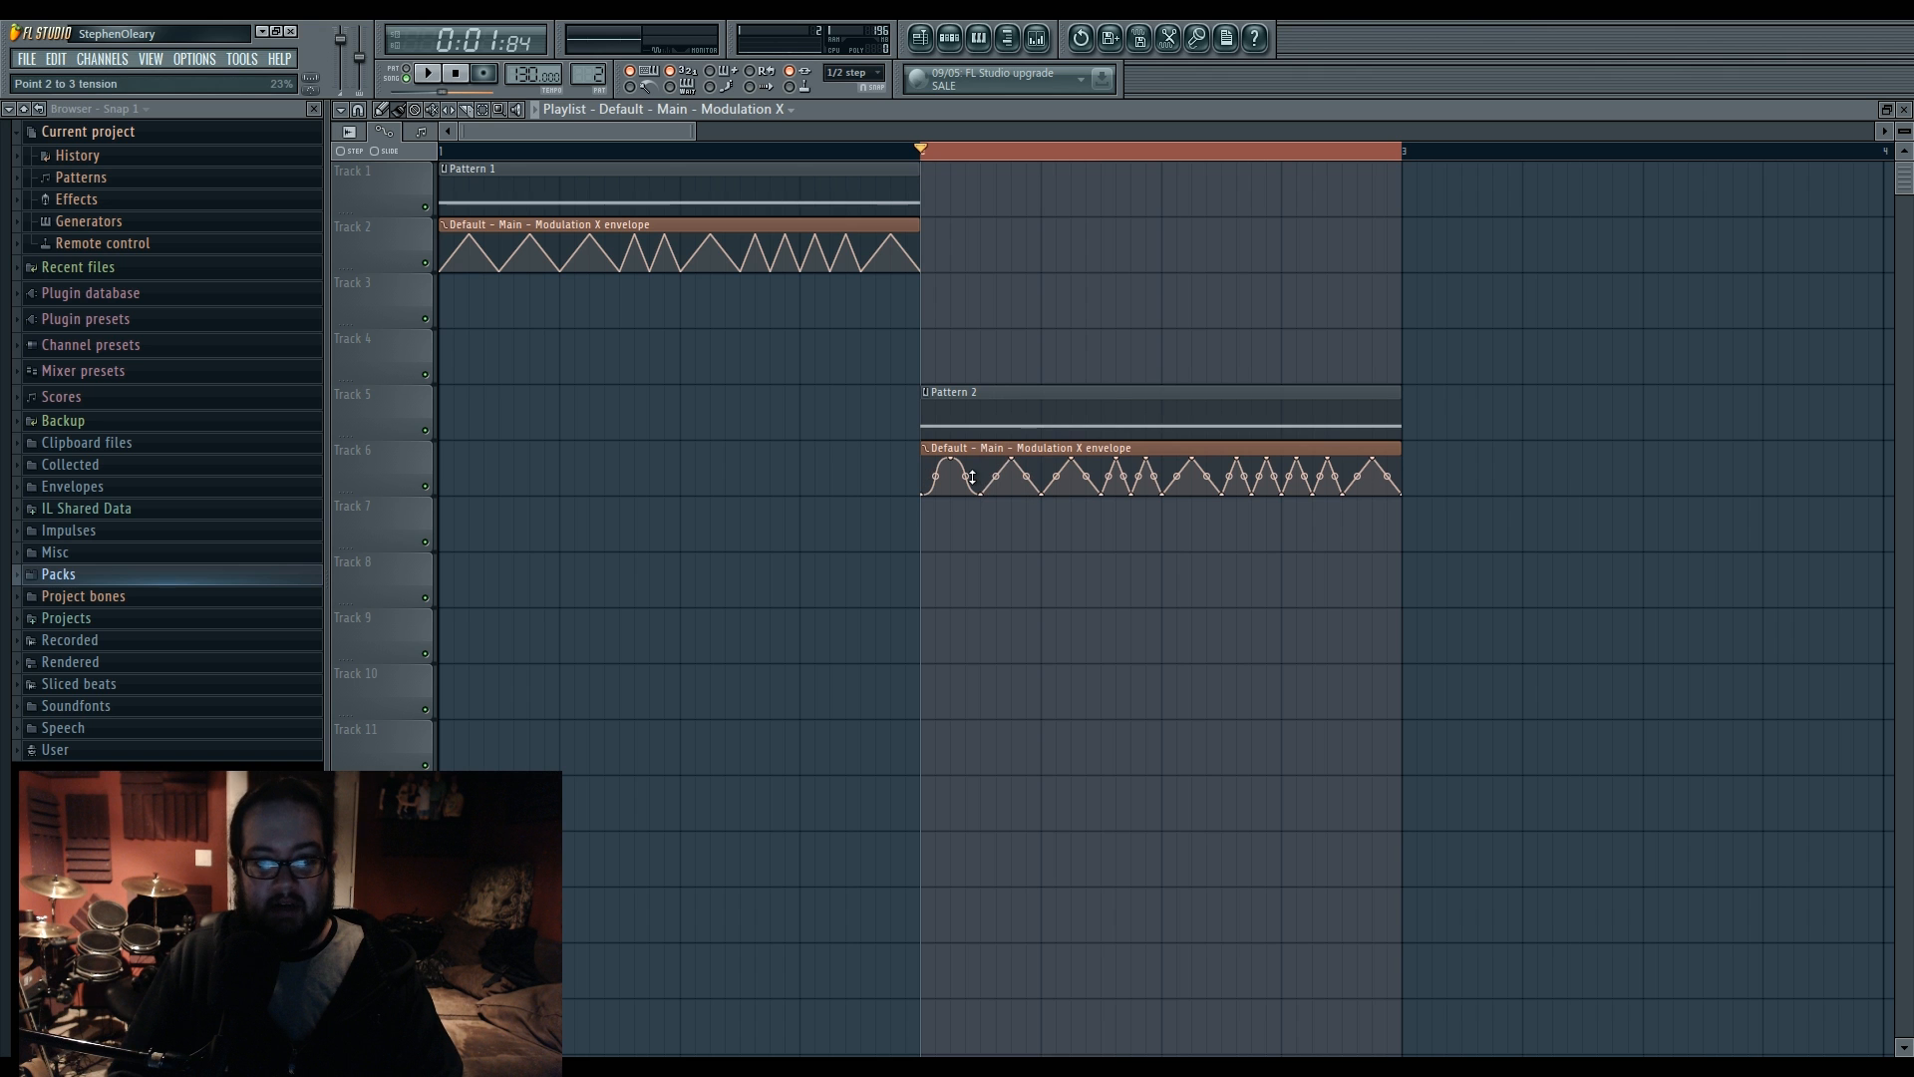
# - Show the second Sytrus's main page, close the windows, and mute the Modulation X envelope on Track 6
pyautogui.click(949, 38)
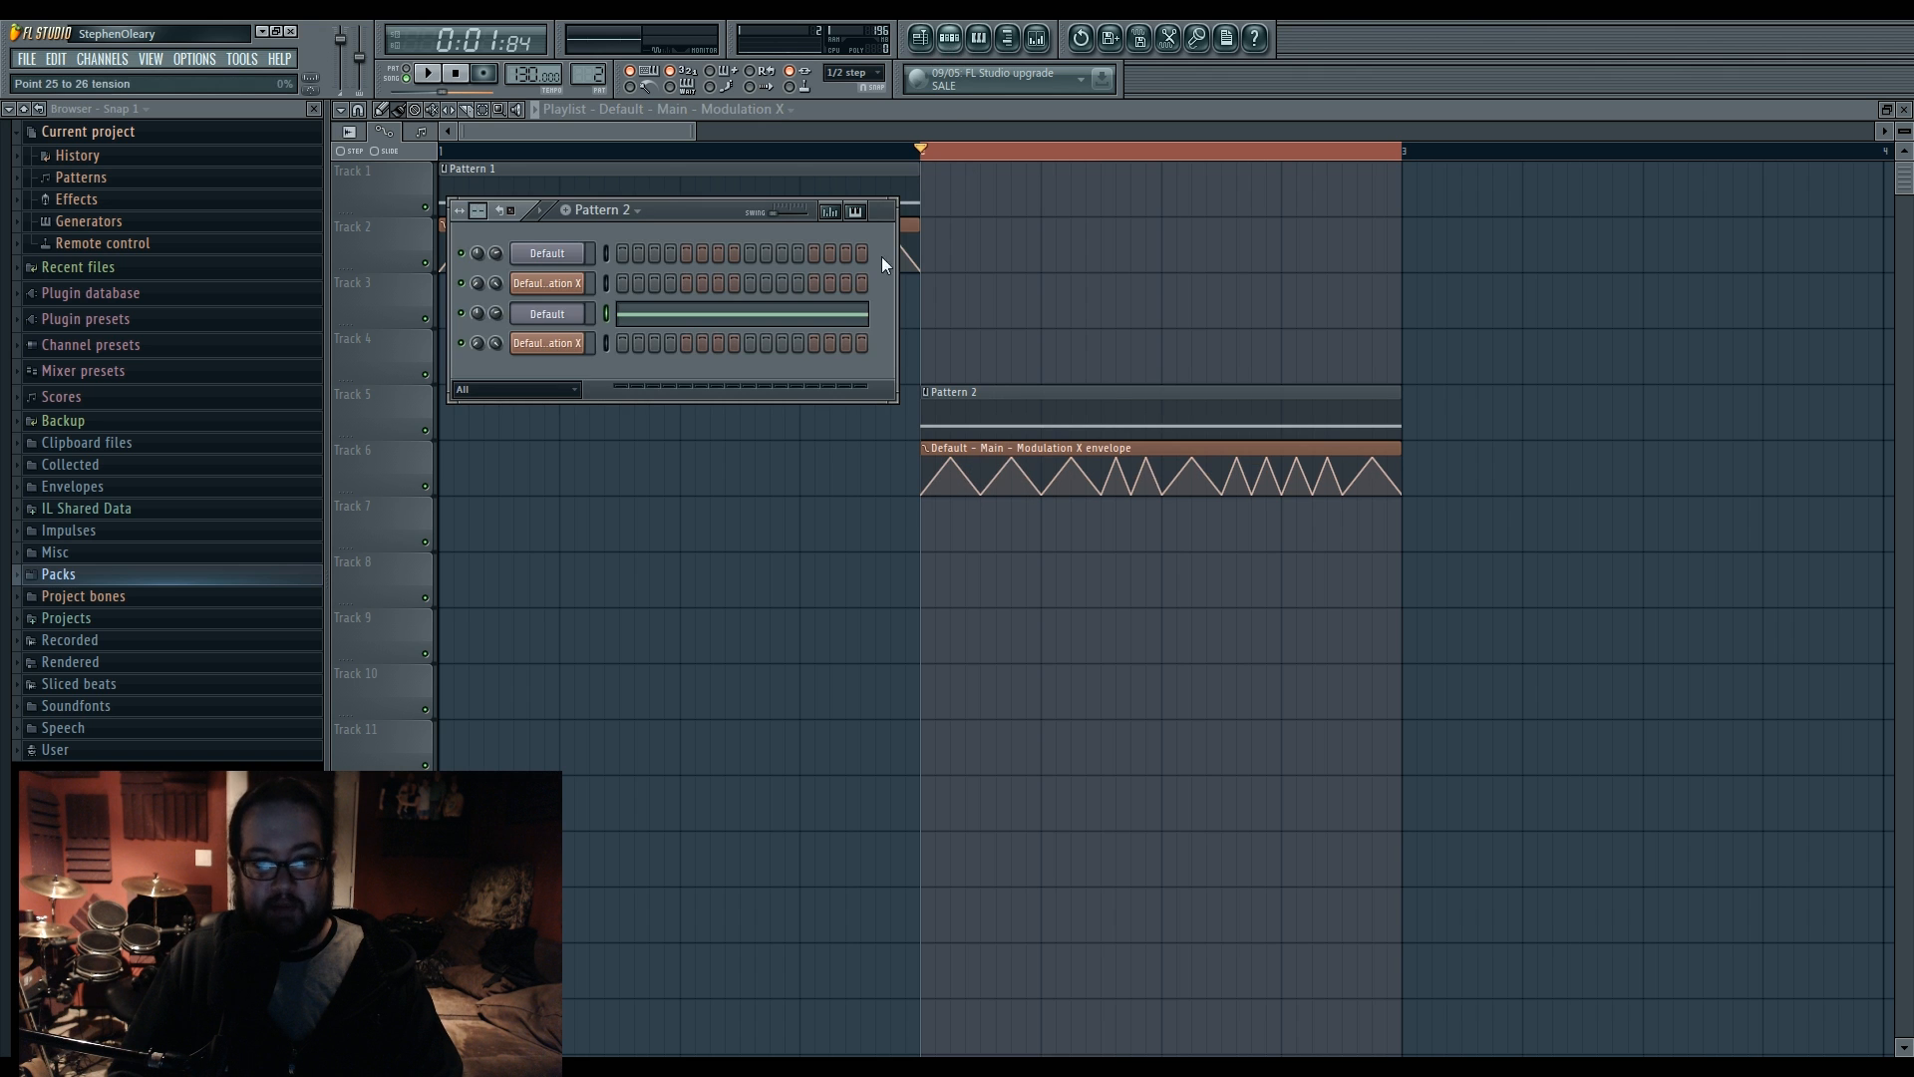
pyautogui.click(547, 313)
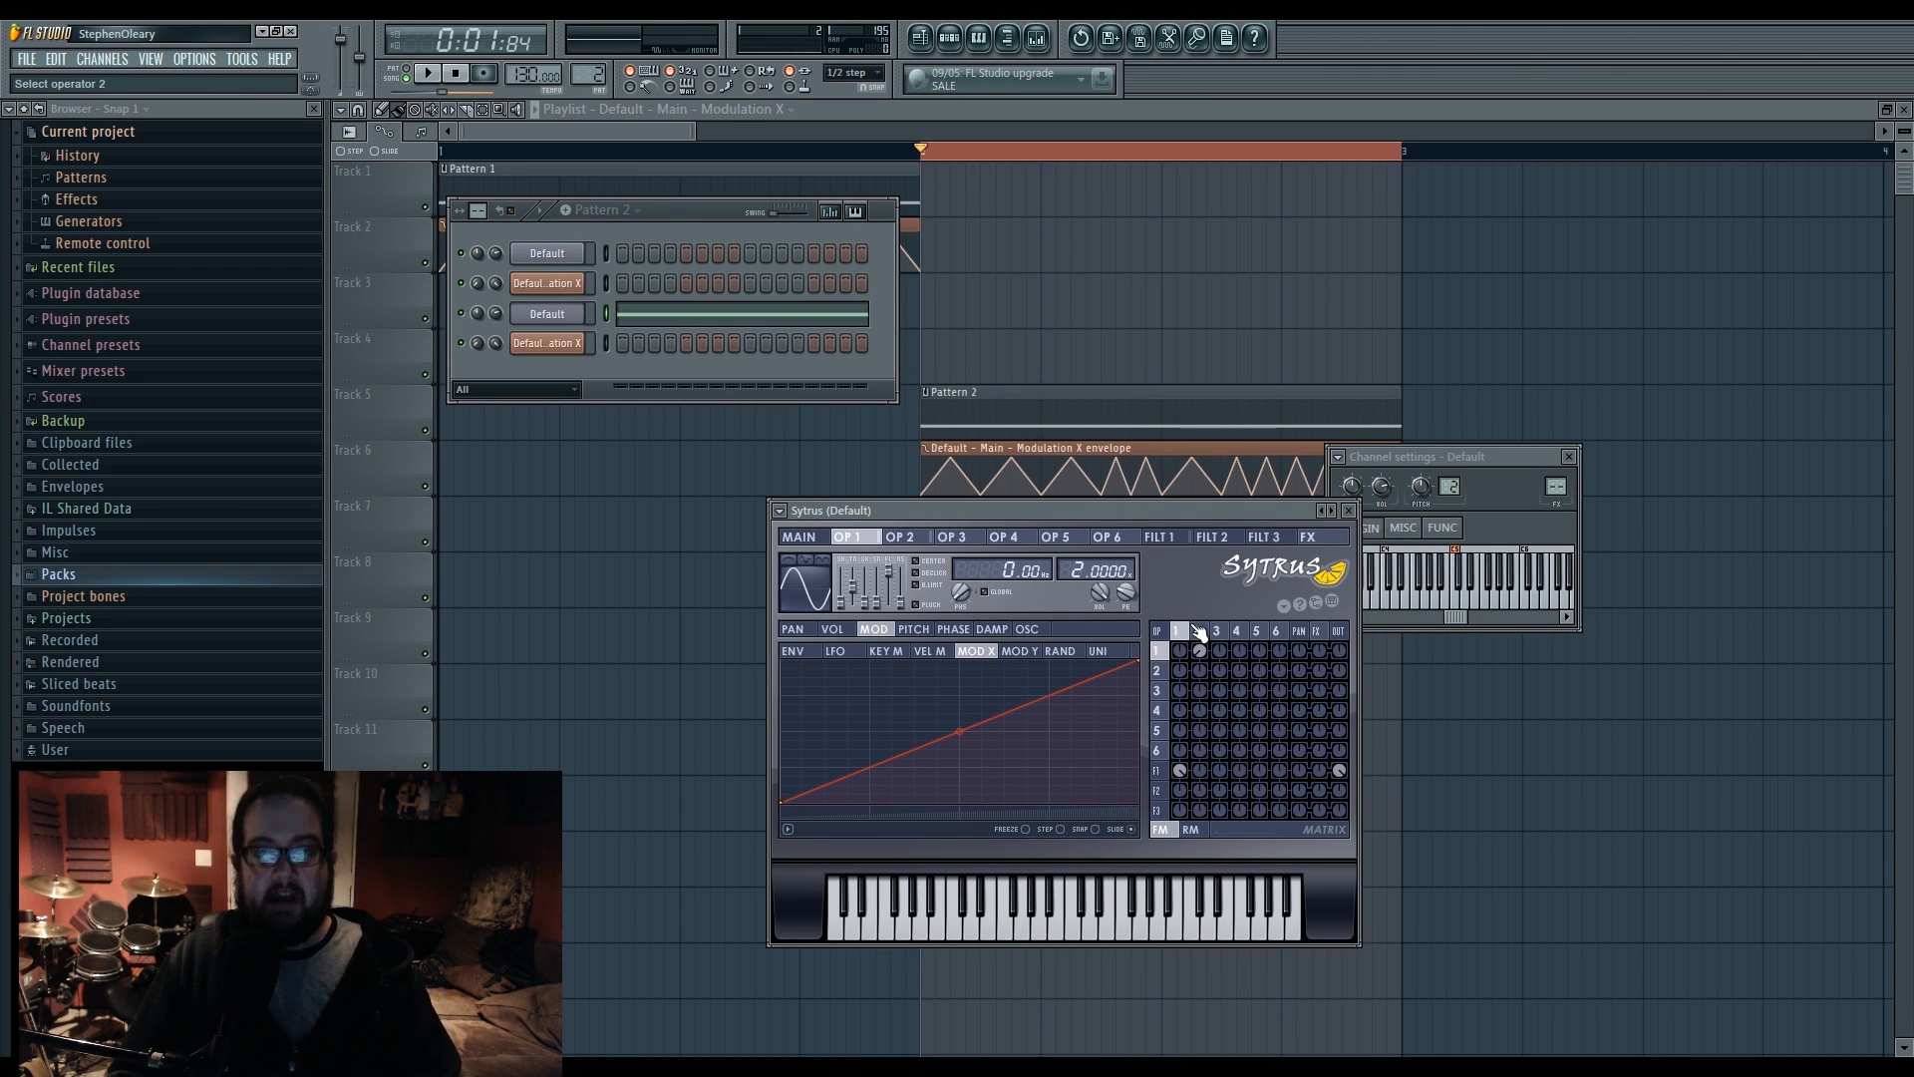
pyautogui.click(799, 537)
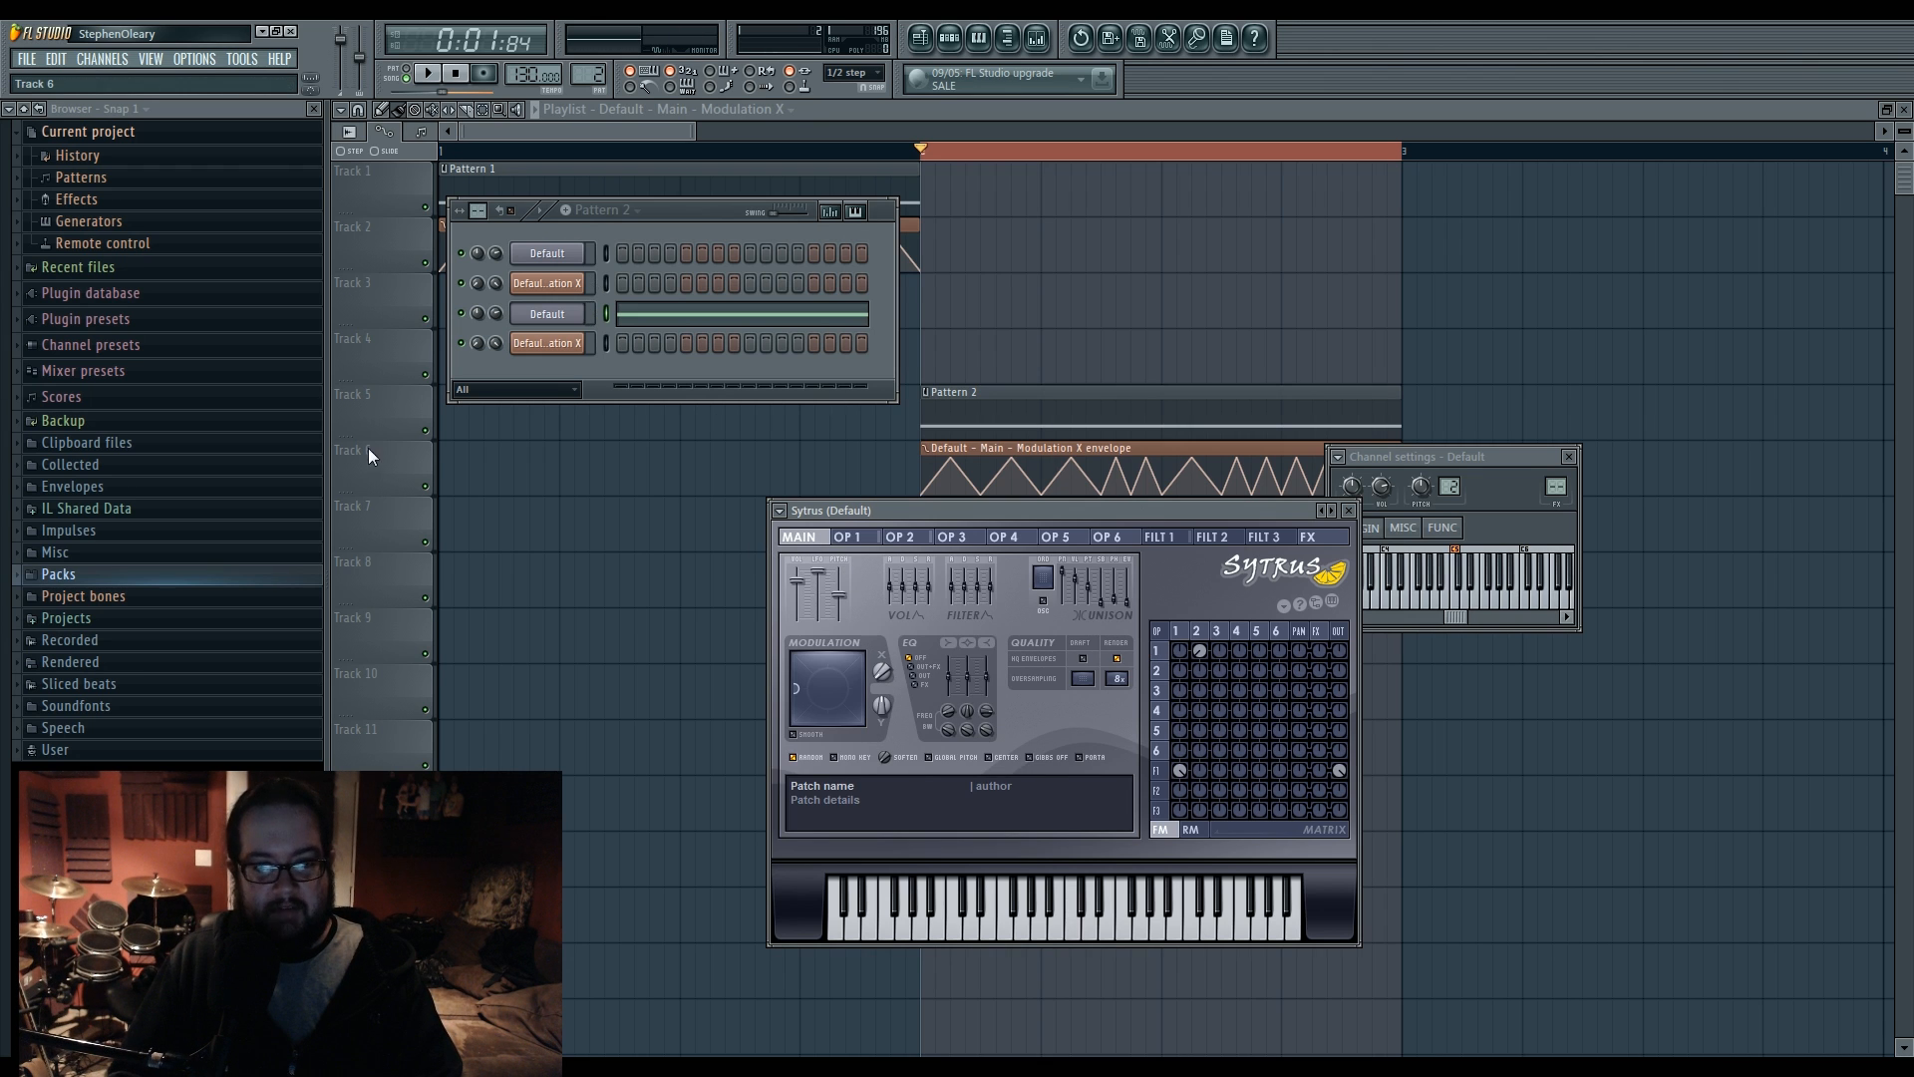
pyautogui.press('F12')
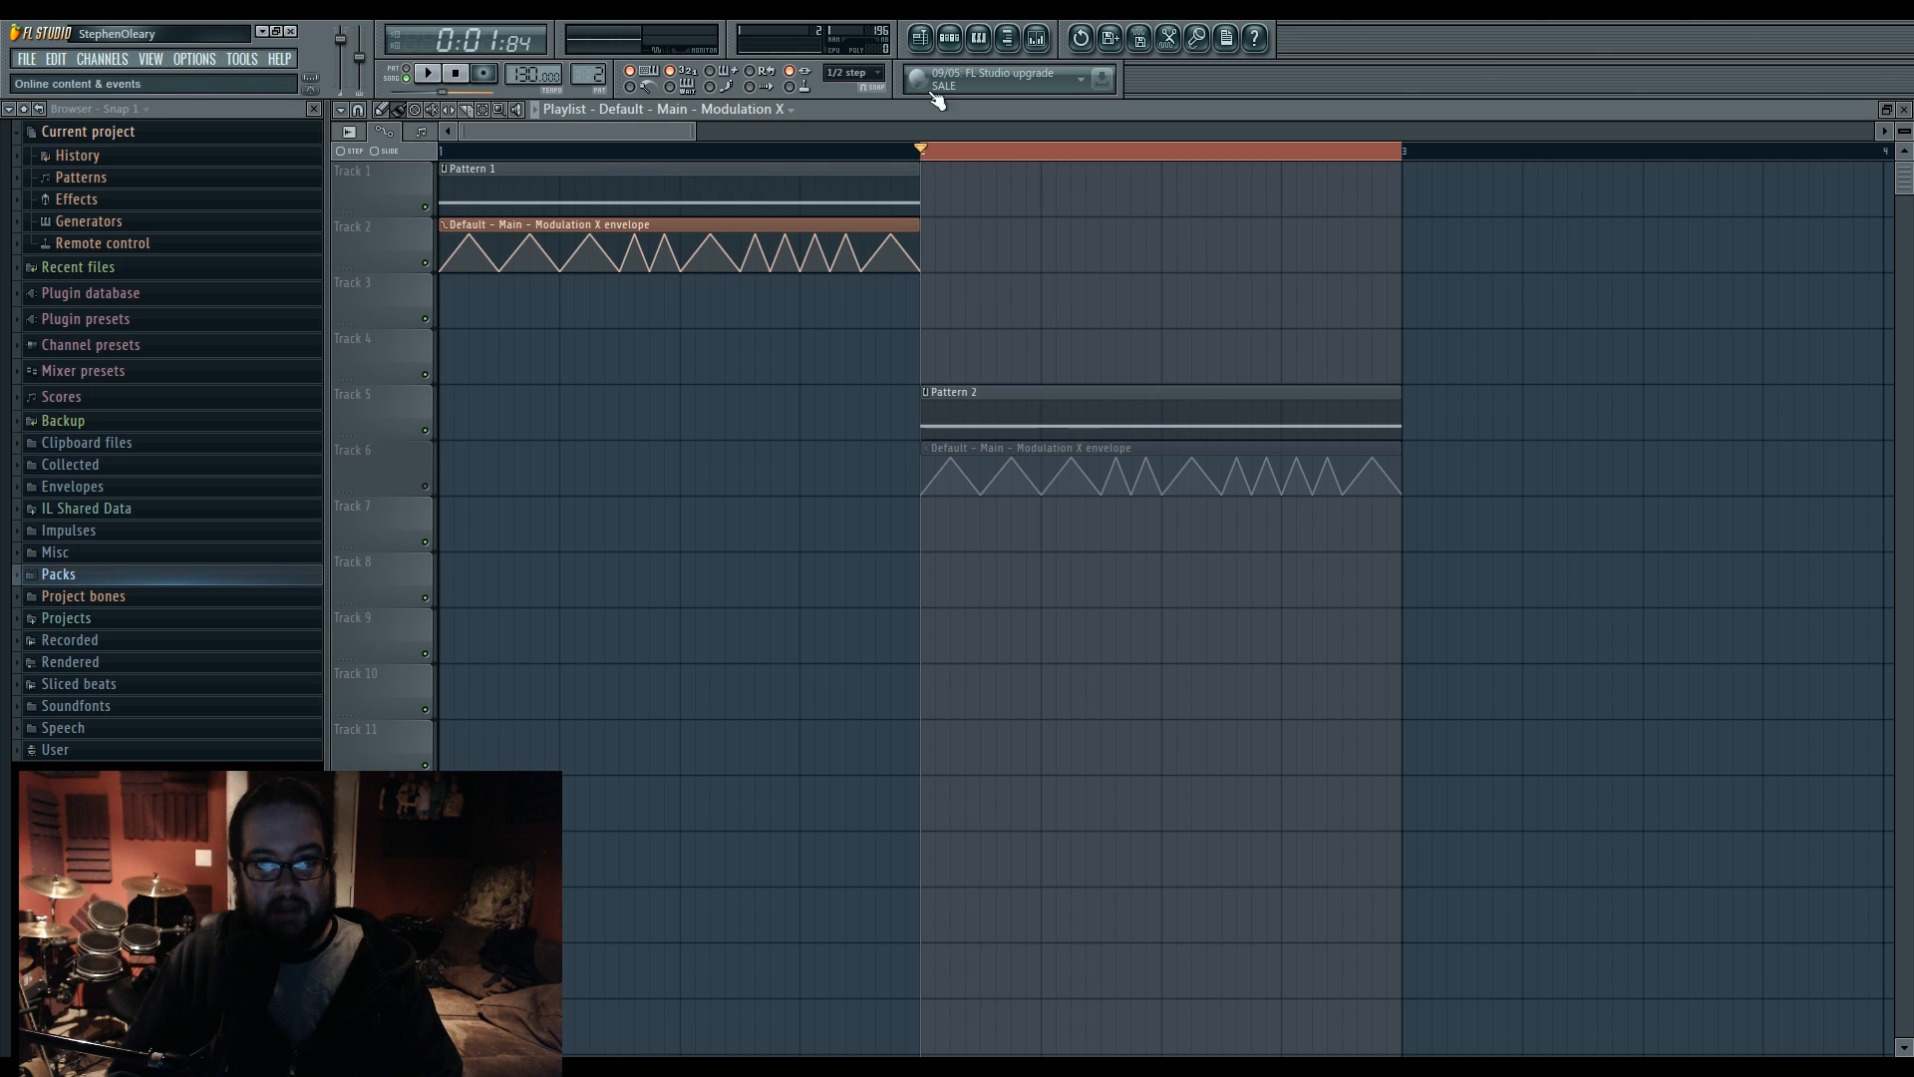
# - Play Pattern 2 while adjusting the second Sytrus's main modulation X by hand, and unmute Track 6
pyautogui.click(949, 38)
pyautogui.click(539, 314)
pyautogui.press('space')
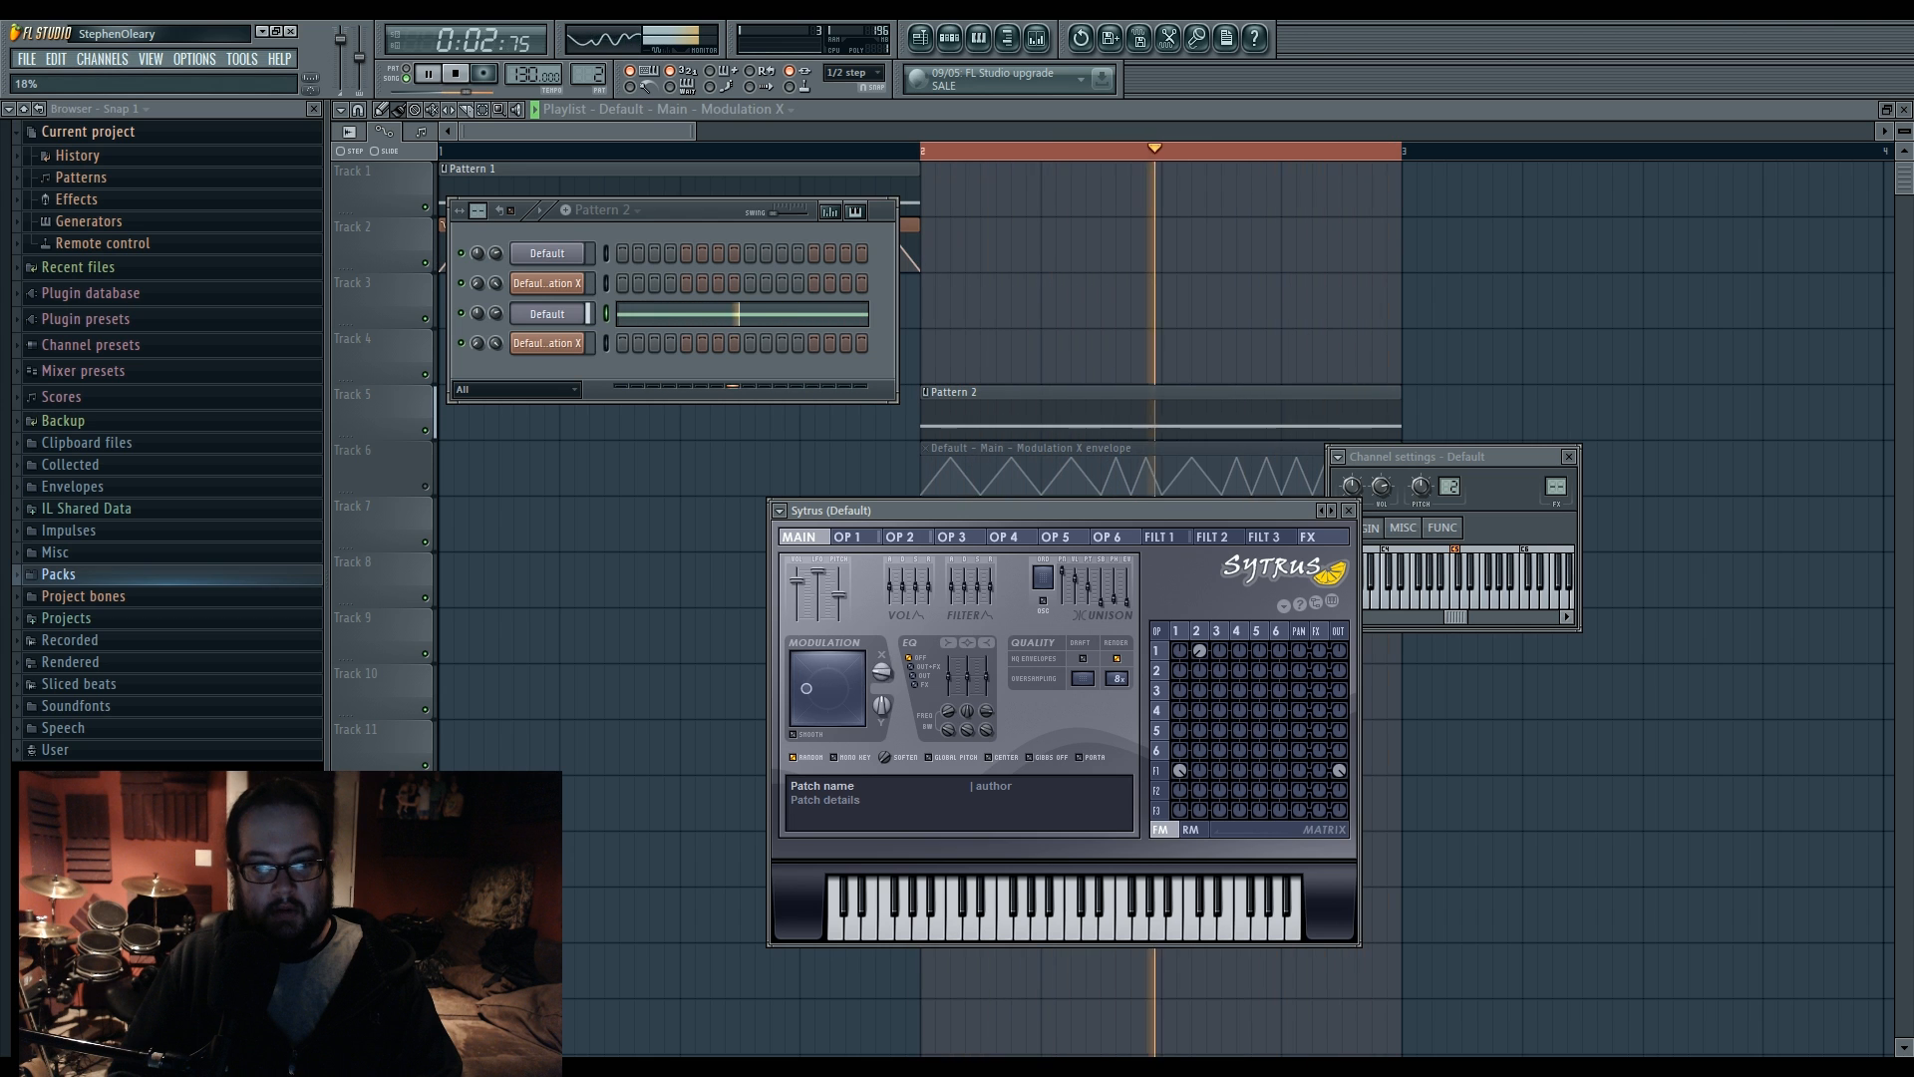
pyautogui.press('space')
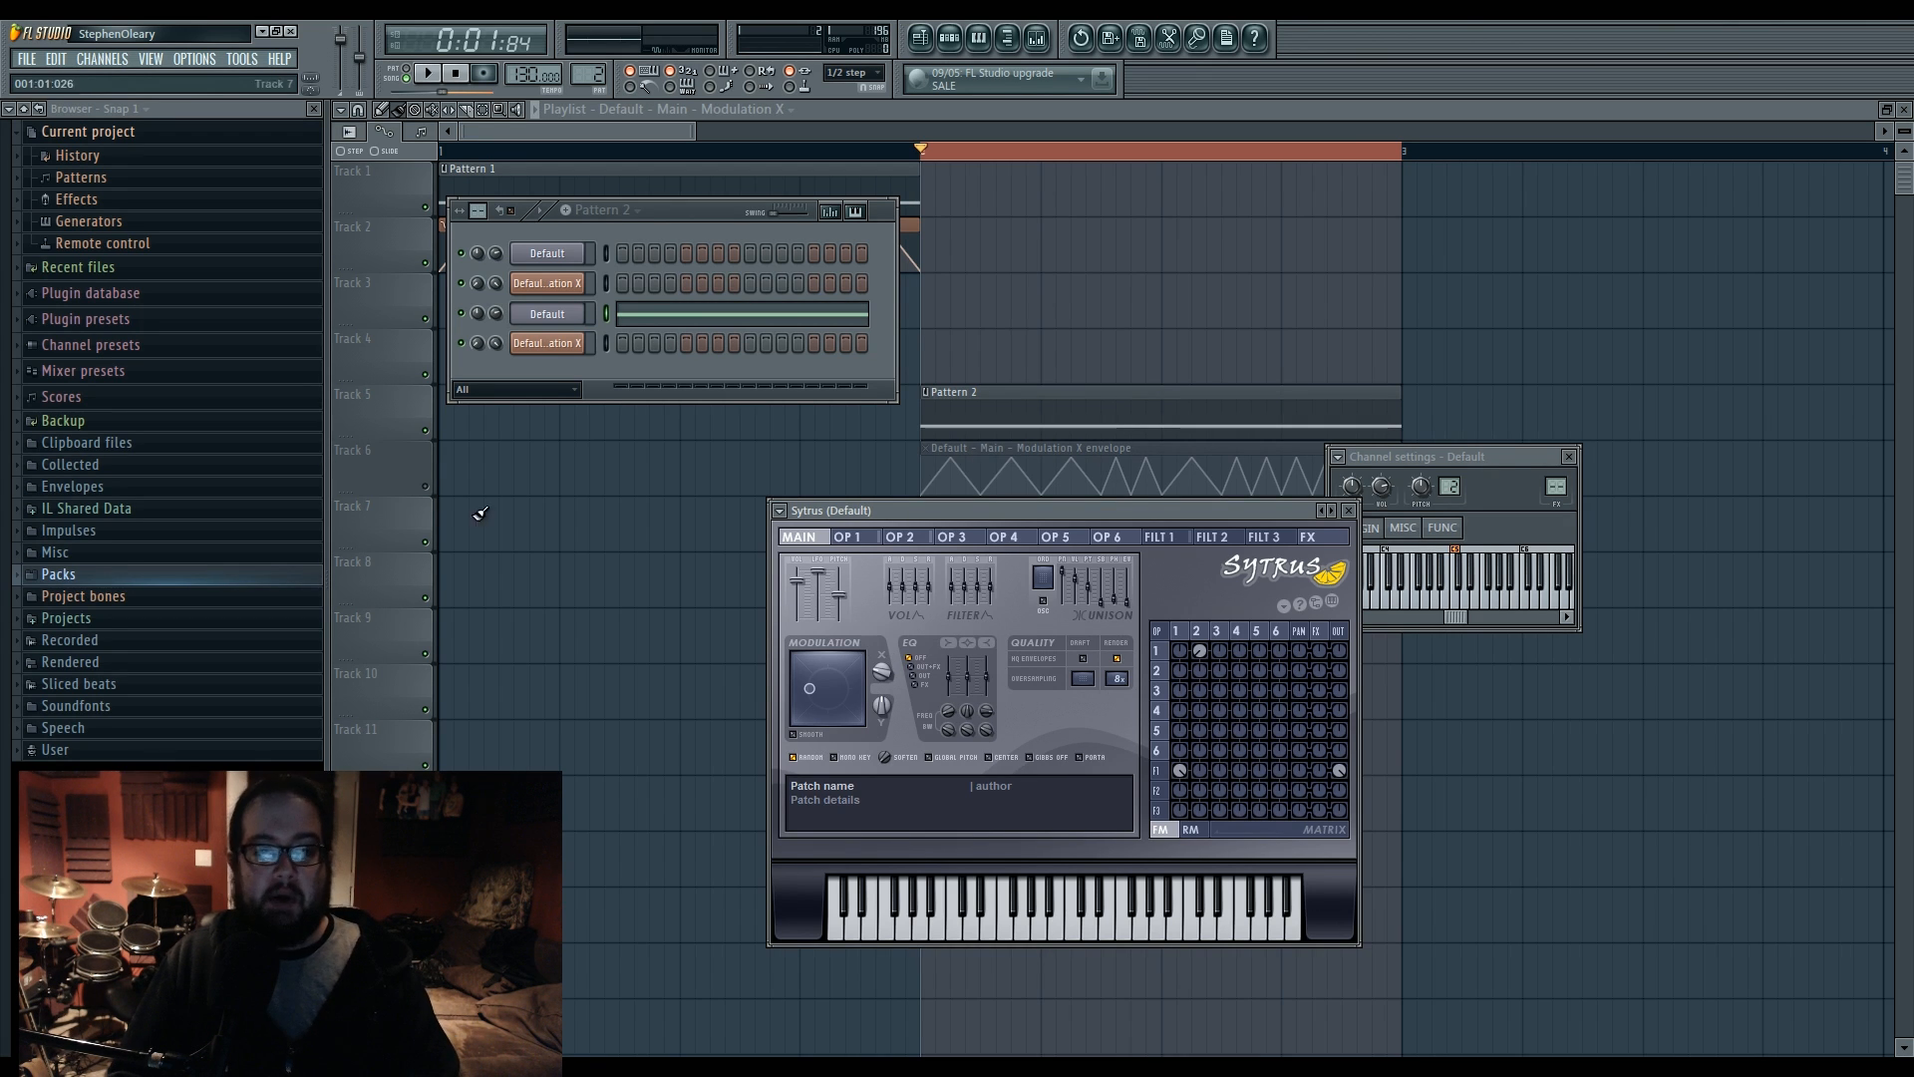
pyautogui.click(425, 488)
# - Bend operator 1's modulation X mapping in the second Sytrus into an S-curve with about 29% tension and play Pattern 2
pyautogui.click(950, 40)
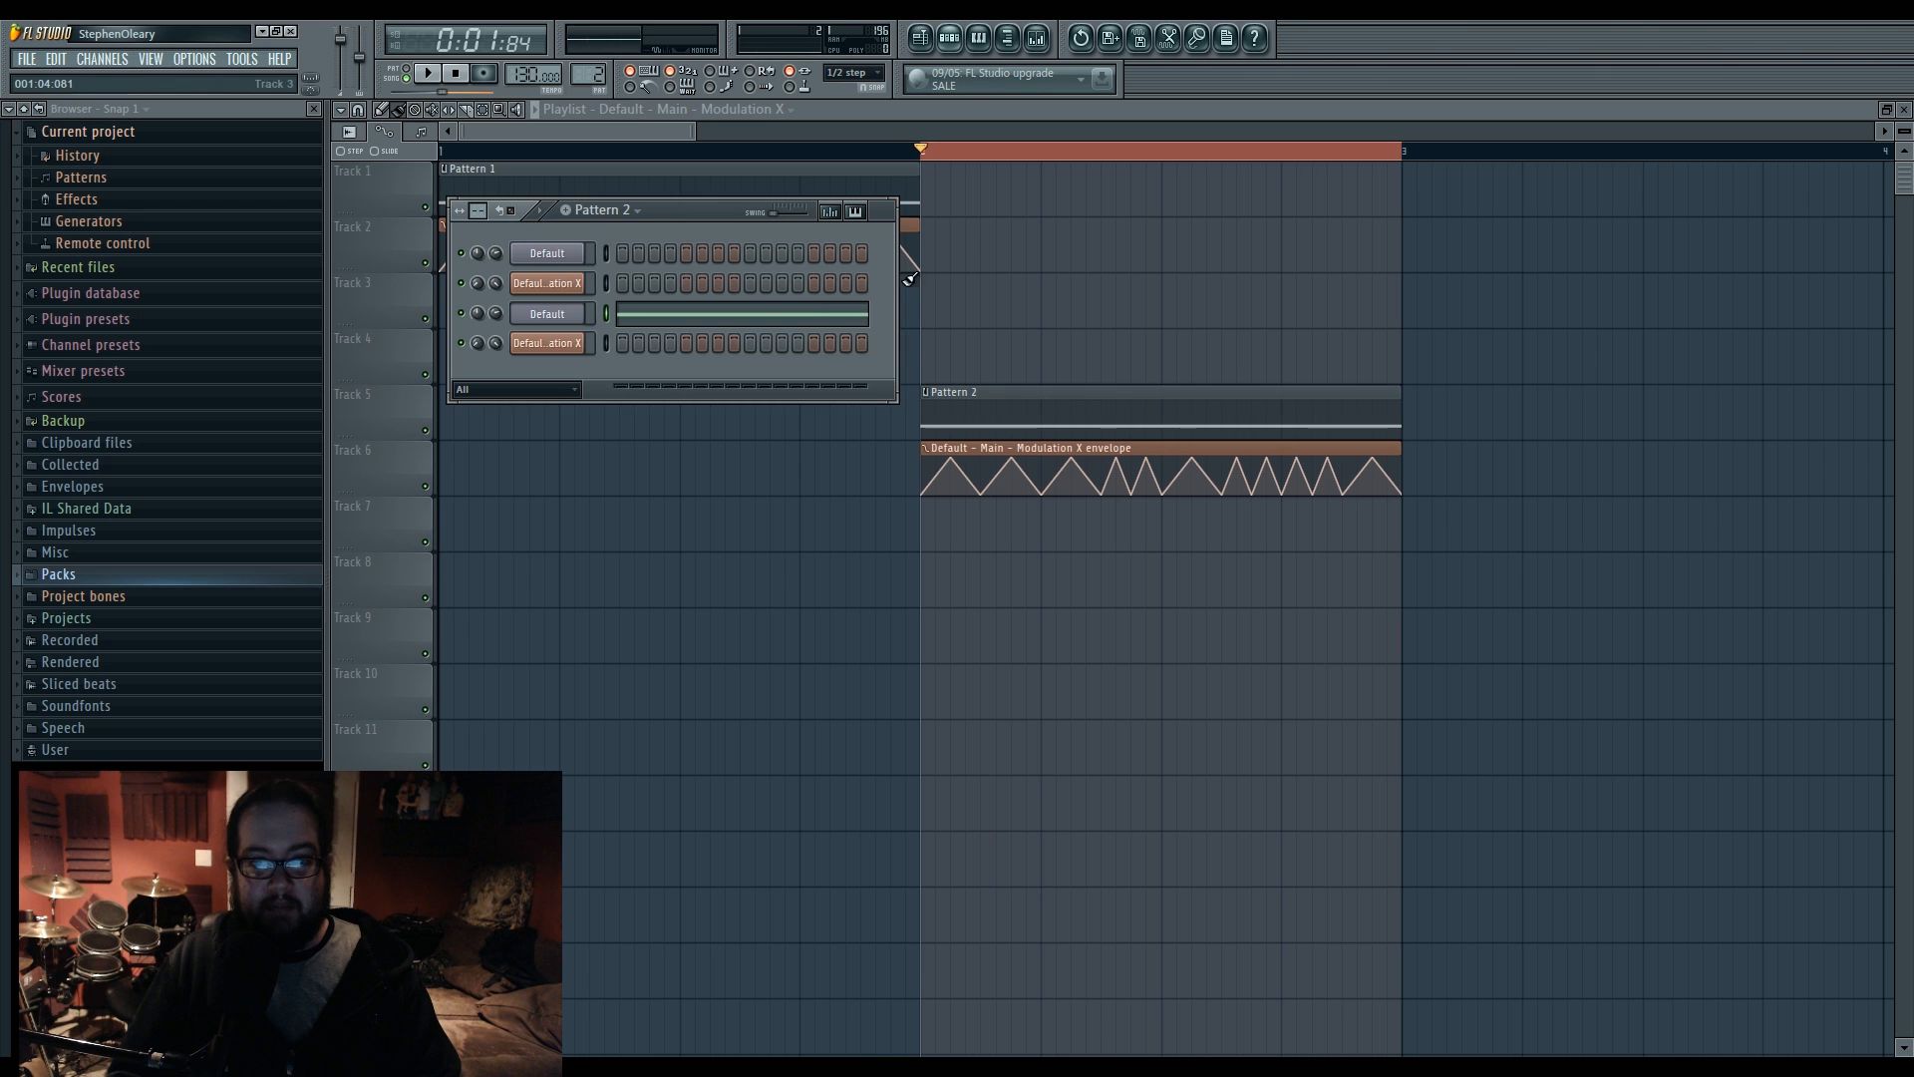
pyautogui.click(545, 315)
pyautogui.click(1177, 633)
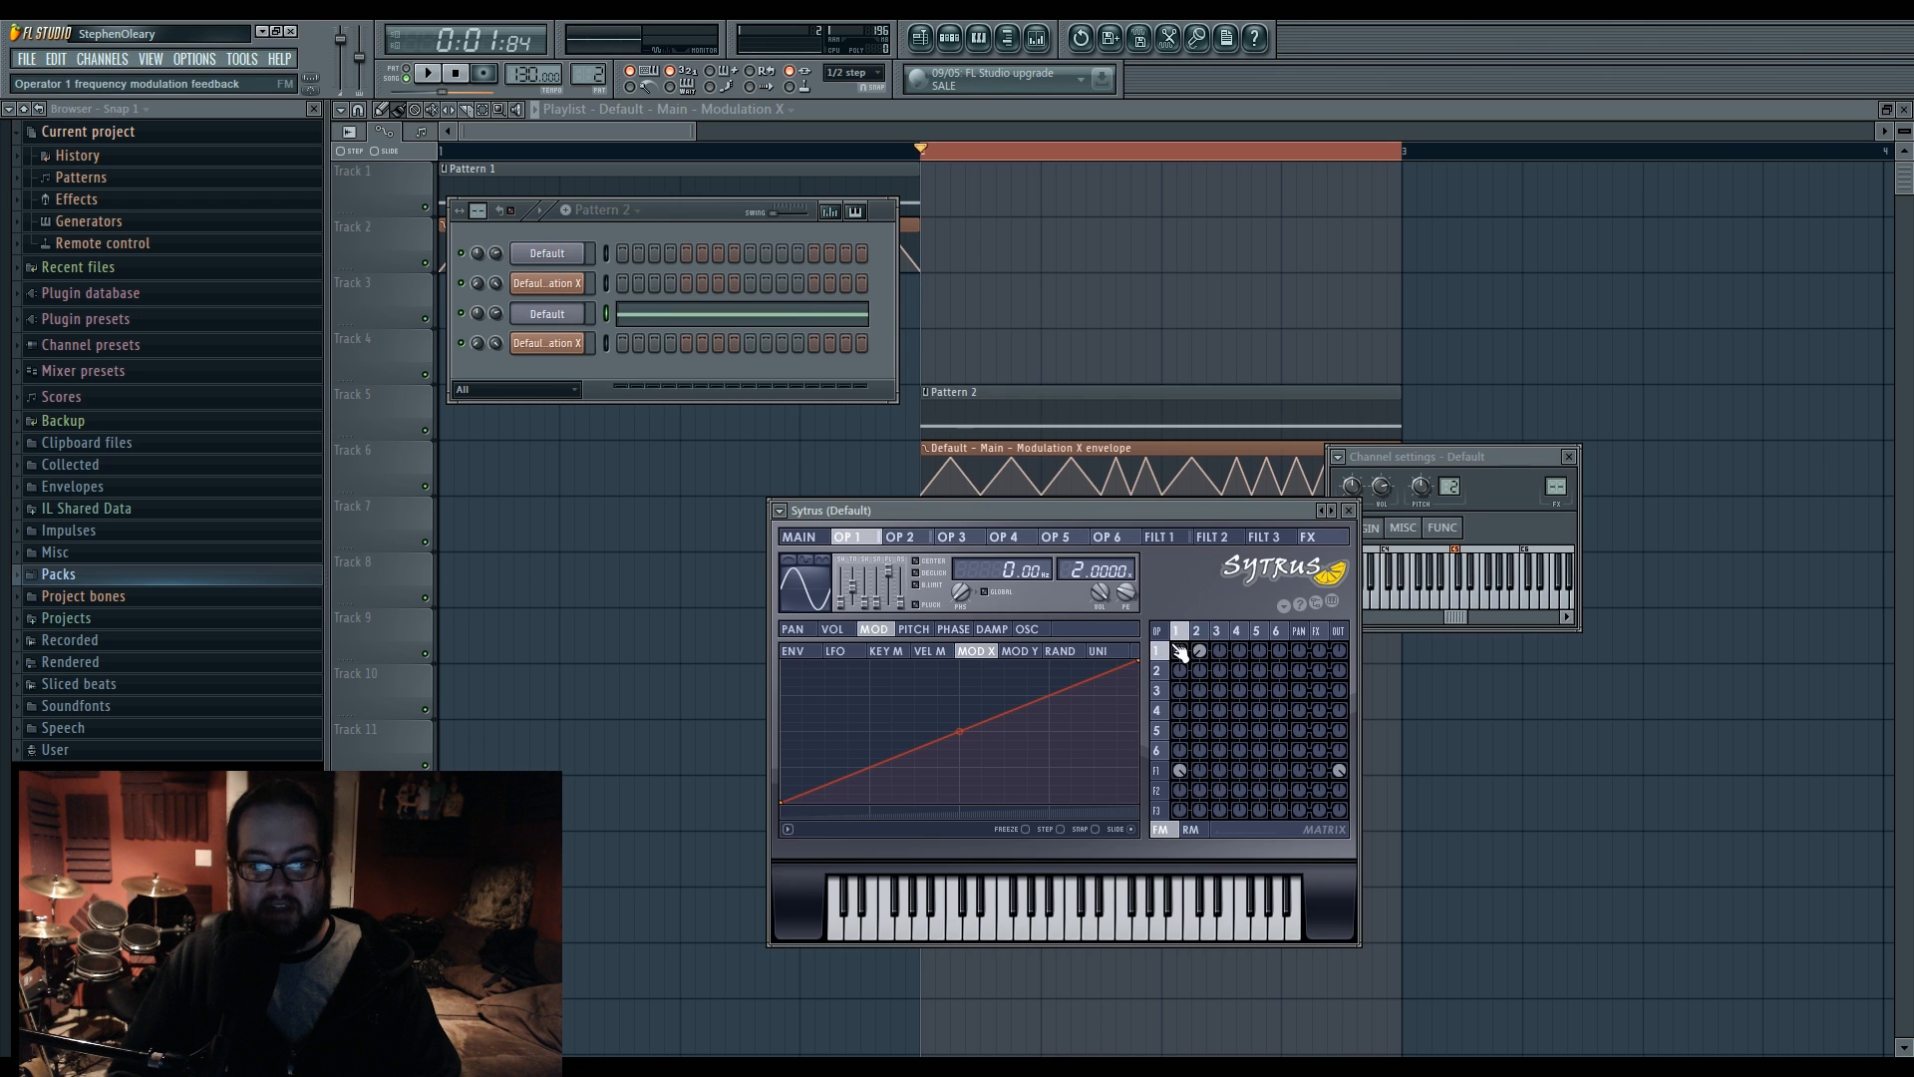
pyautogui.moveTo(960, 731); pyautogui.dragTo(960, 710)
pyautogui.press('space')
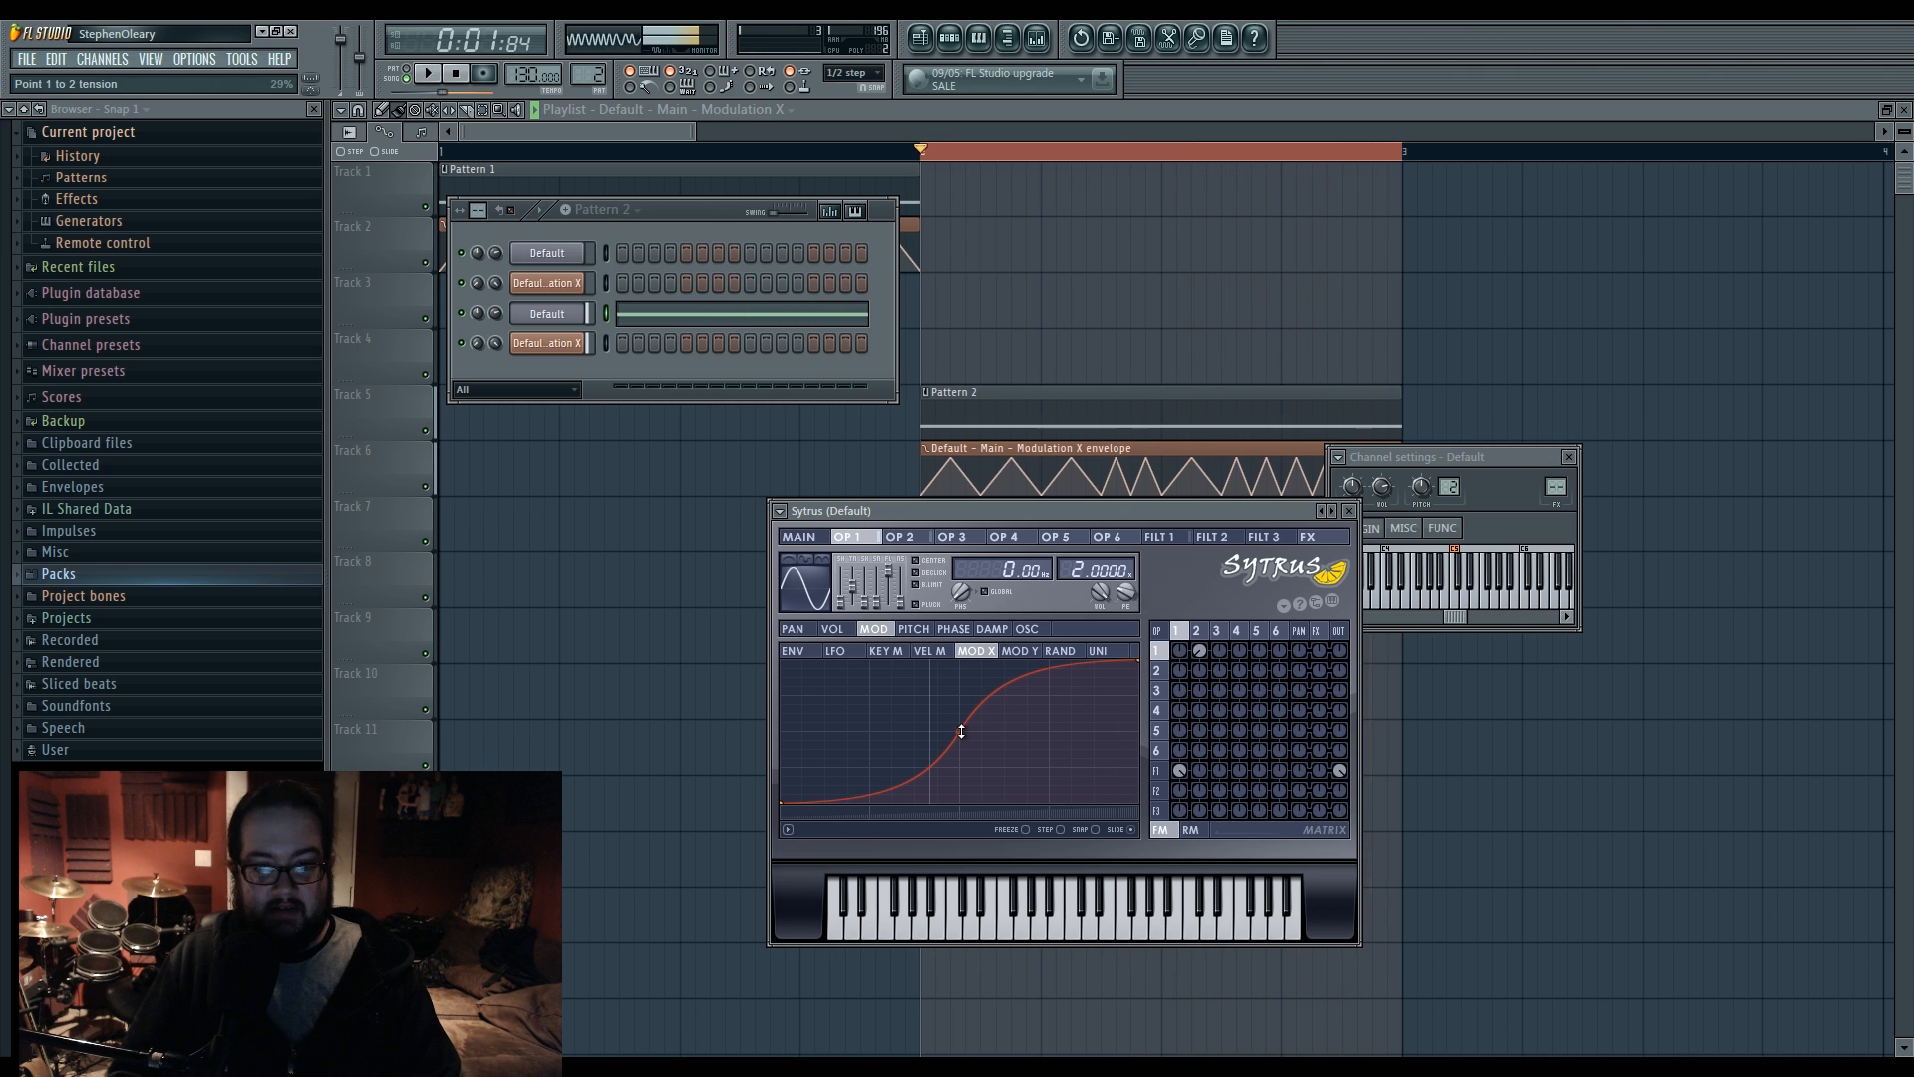
pyautogui.press('space')
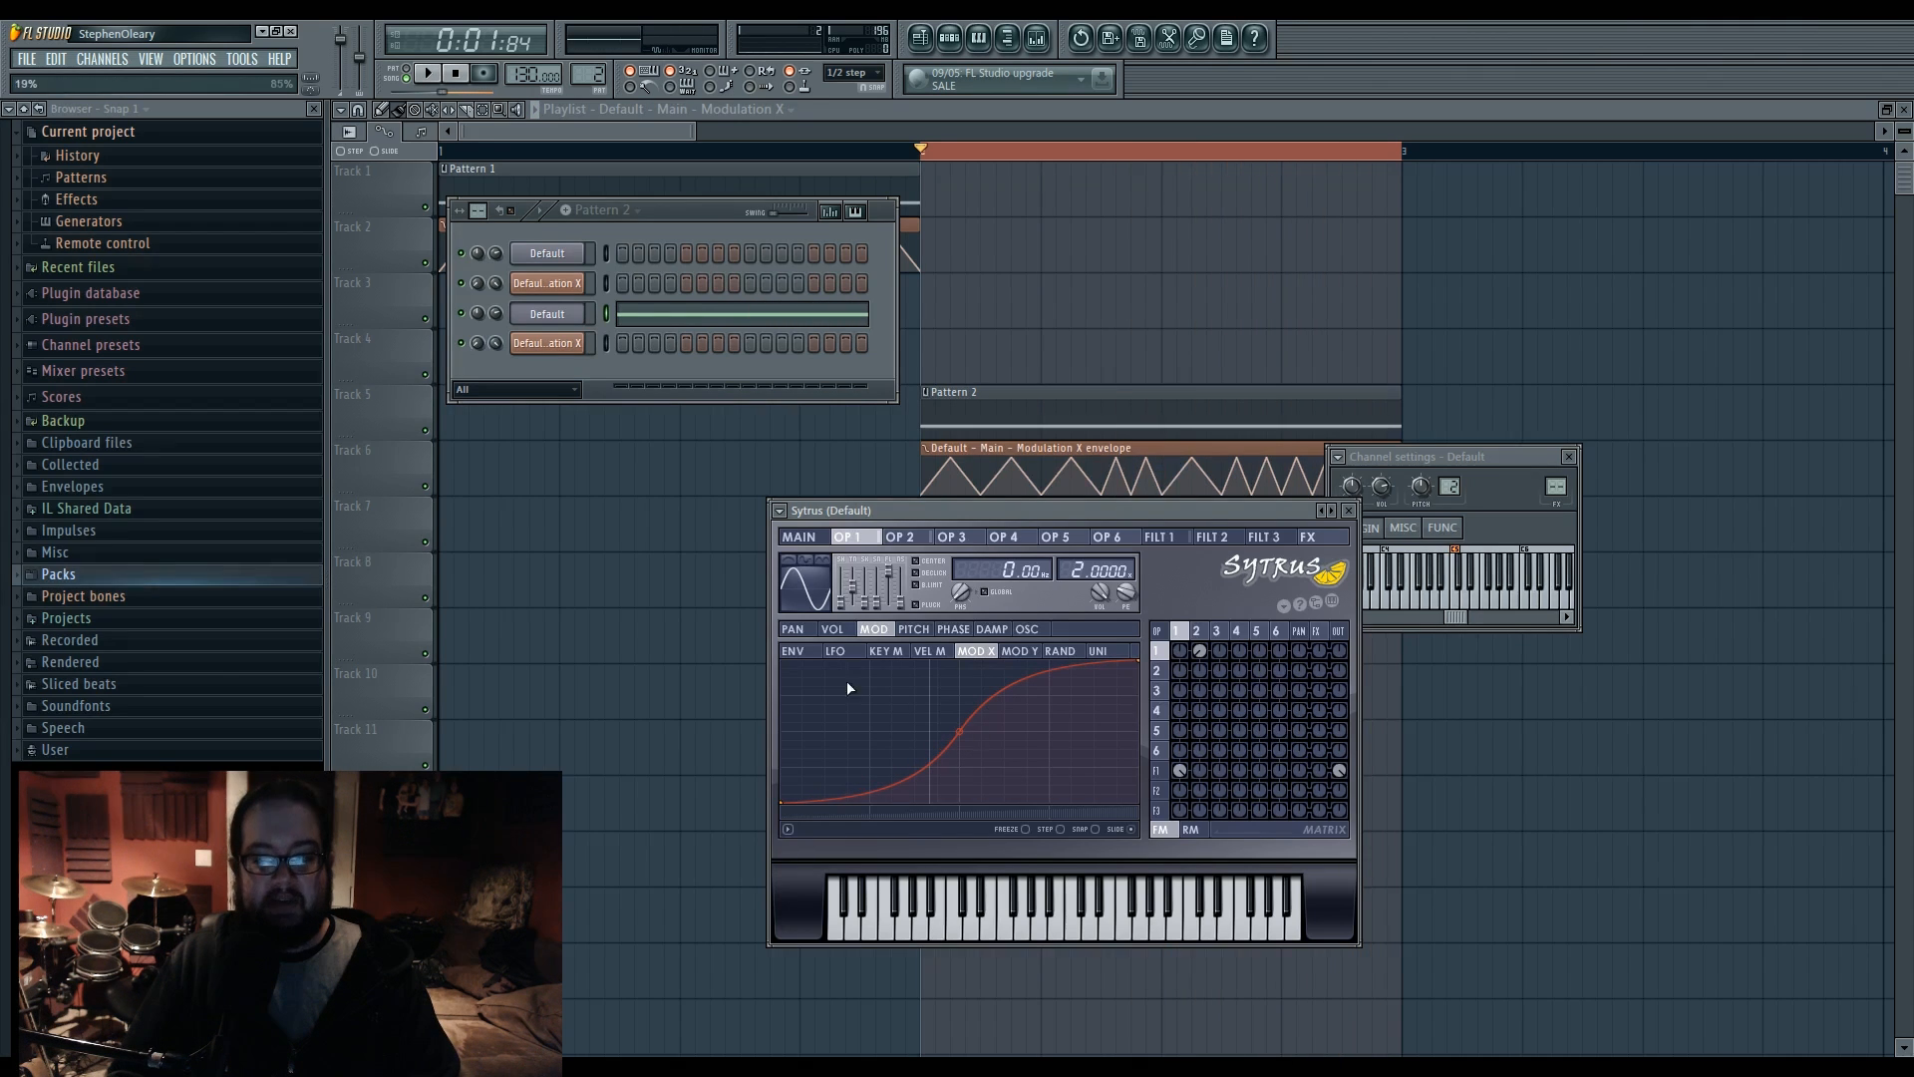
# - Route operator 3 to filter 1 in the matrix and open filter 1's settings
pyautogui.click(1199, 670)
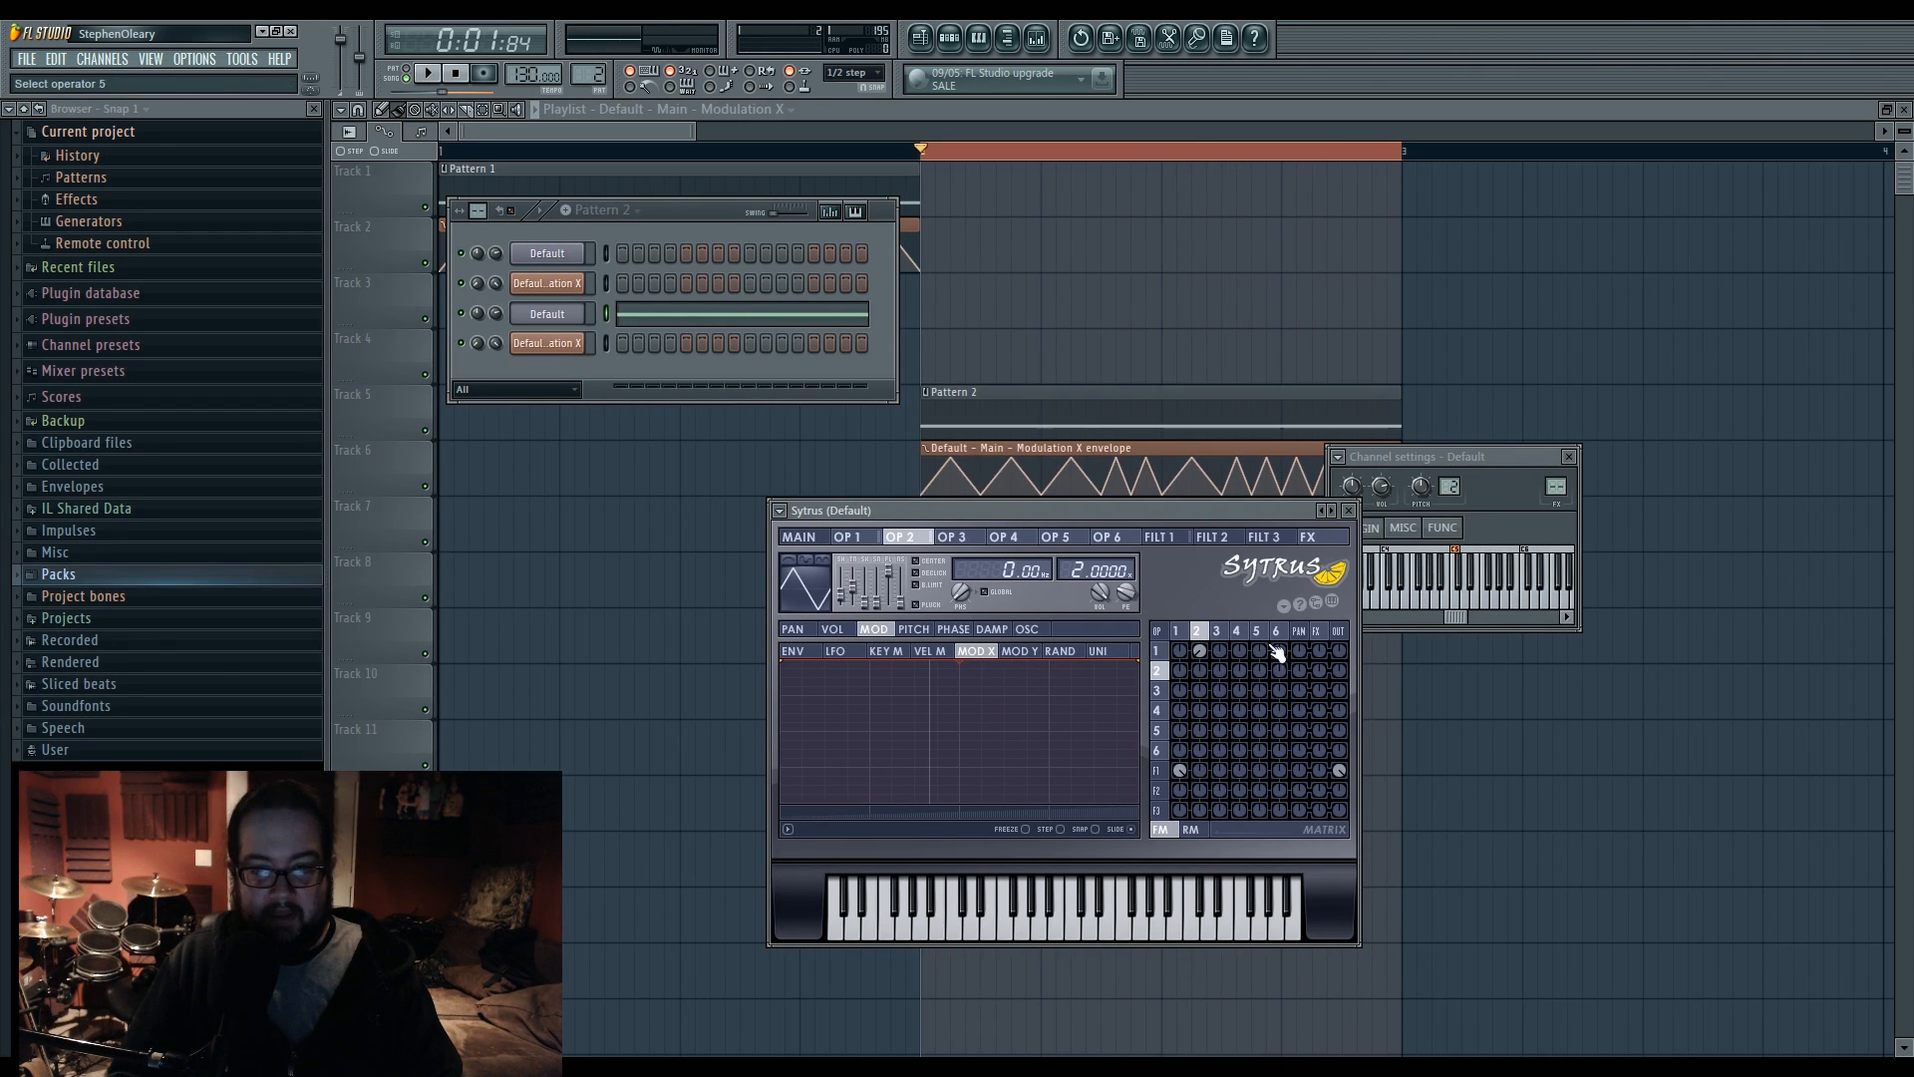
pyautogui.click(1214, 634)
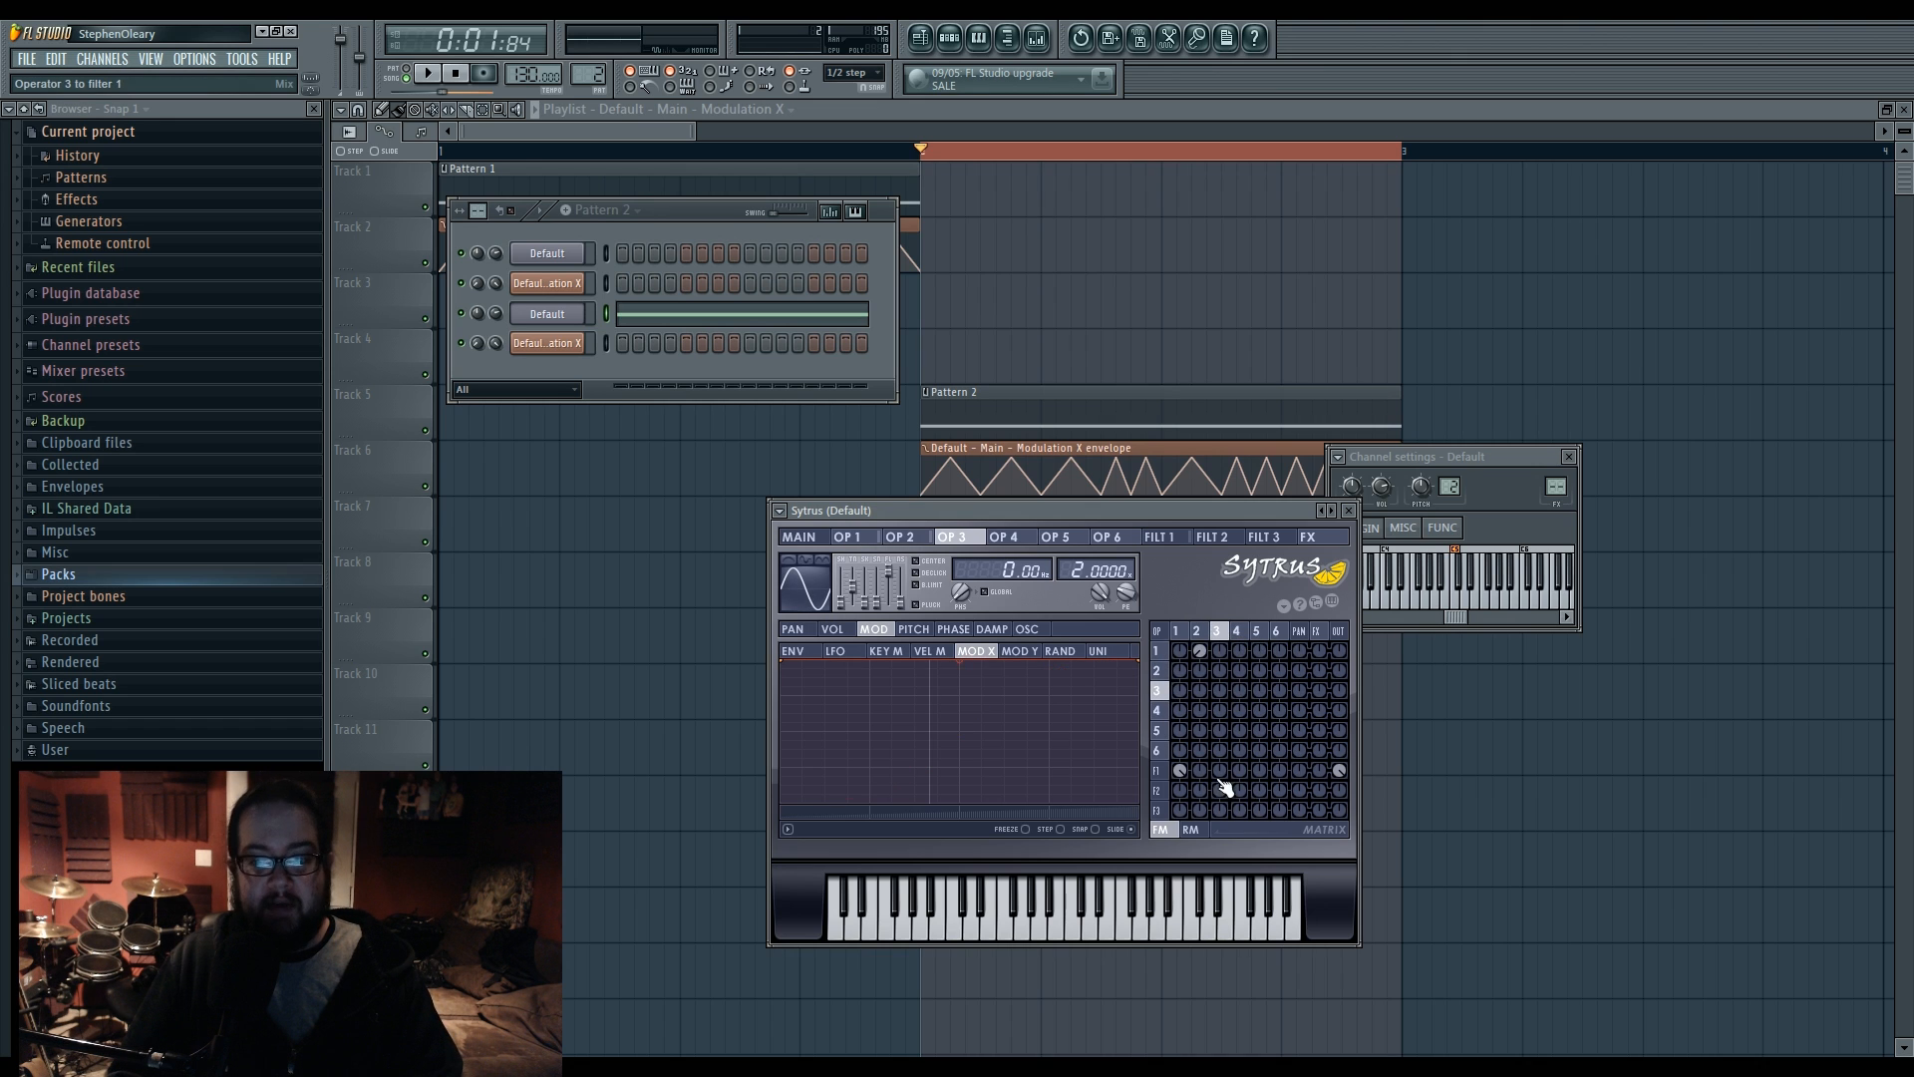
pyautogui.click(1164, 775)
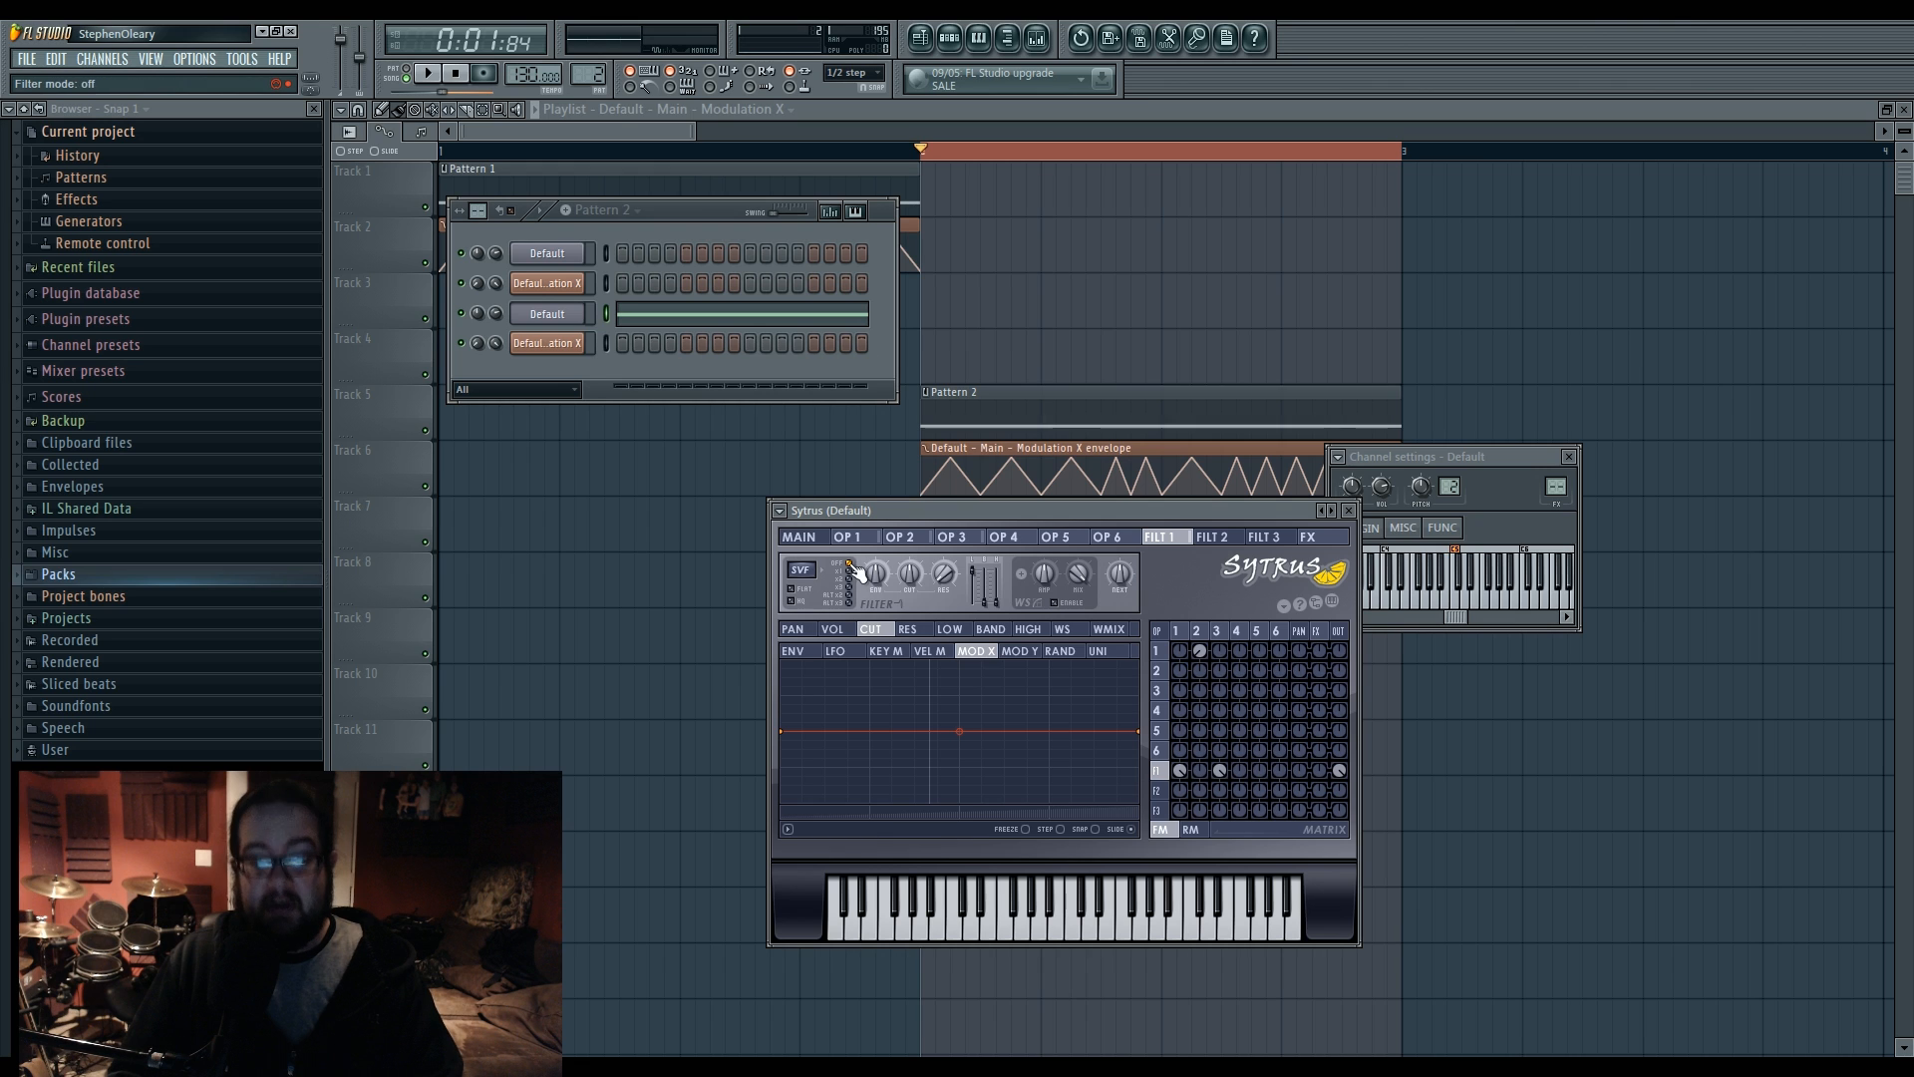
# - Review operators 1 to 4 in the second Sytrus, moving its window to keep the channel settings in view
pyautogui.click(1184, 633)
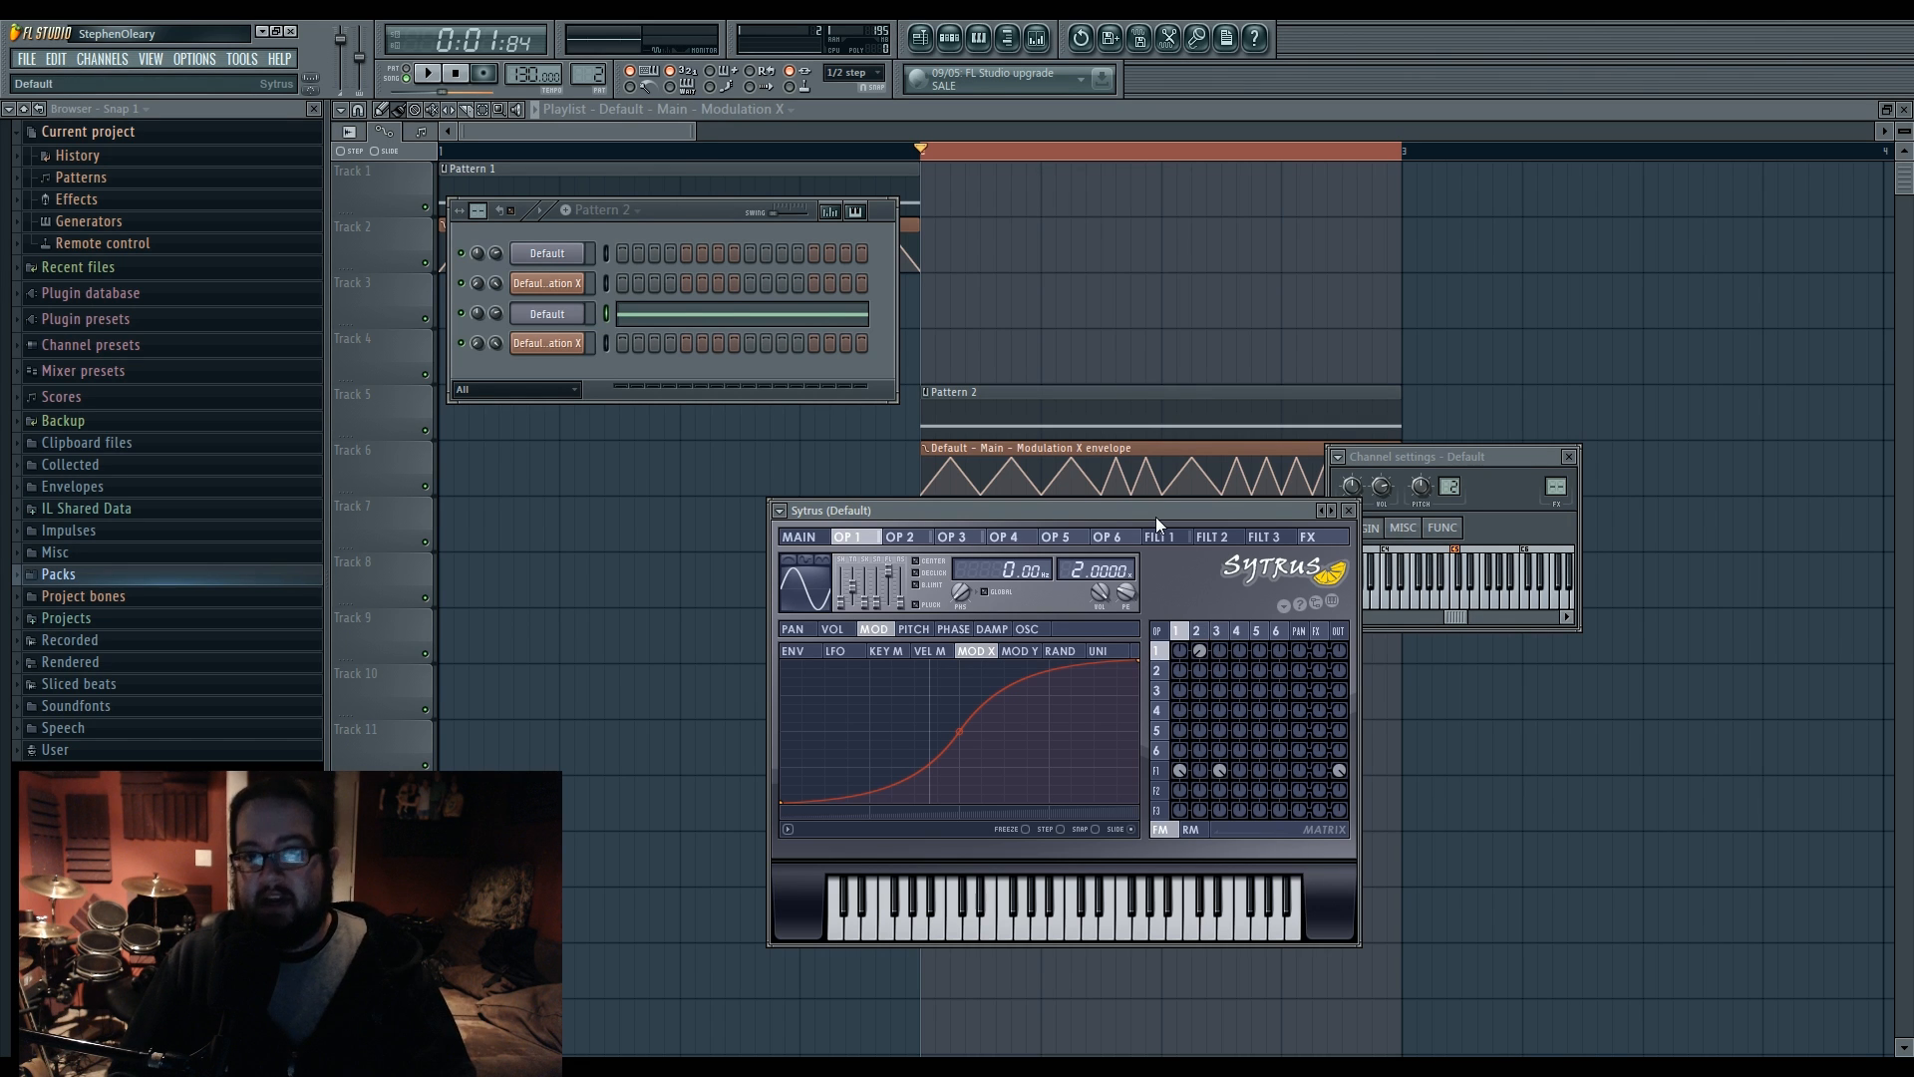
pyautogui.moveTo(1156, 516); pyautogui.dragTo(1075, 514)
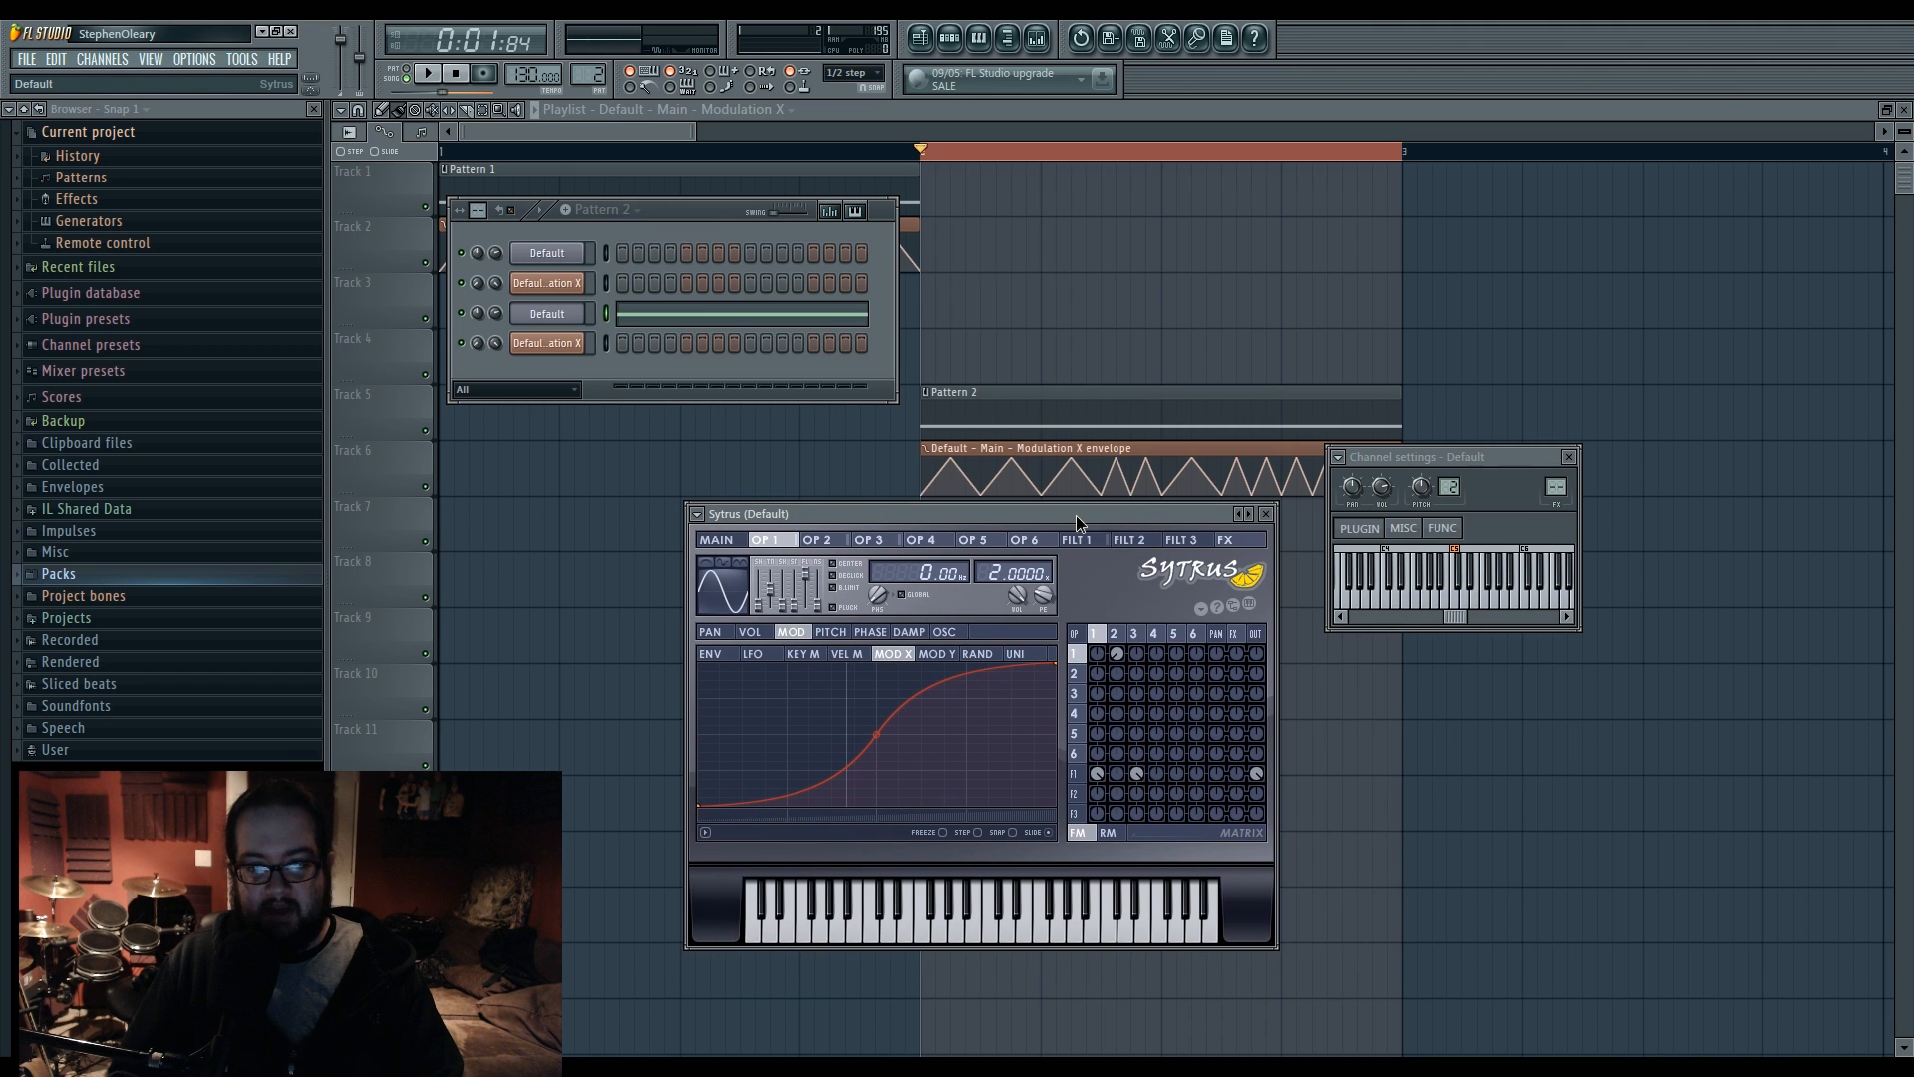
pyautogui.click(1138, 634)
pyautogui.click(1154, 635)
pyautogui.click(1114, 635)
pyautogui.click(1135, 635)
pyautogui.click(1155, 635)
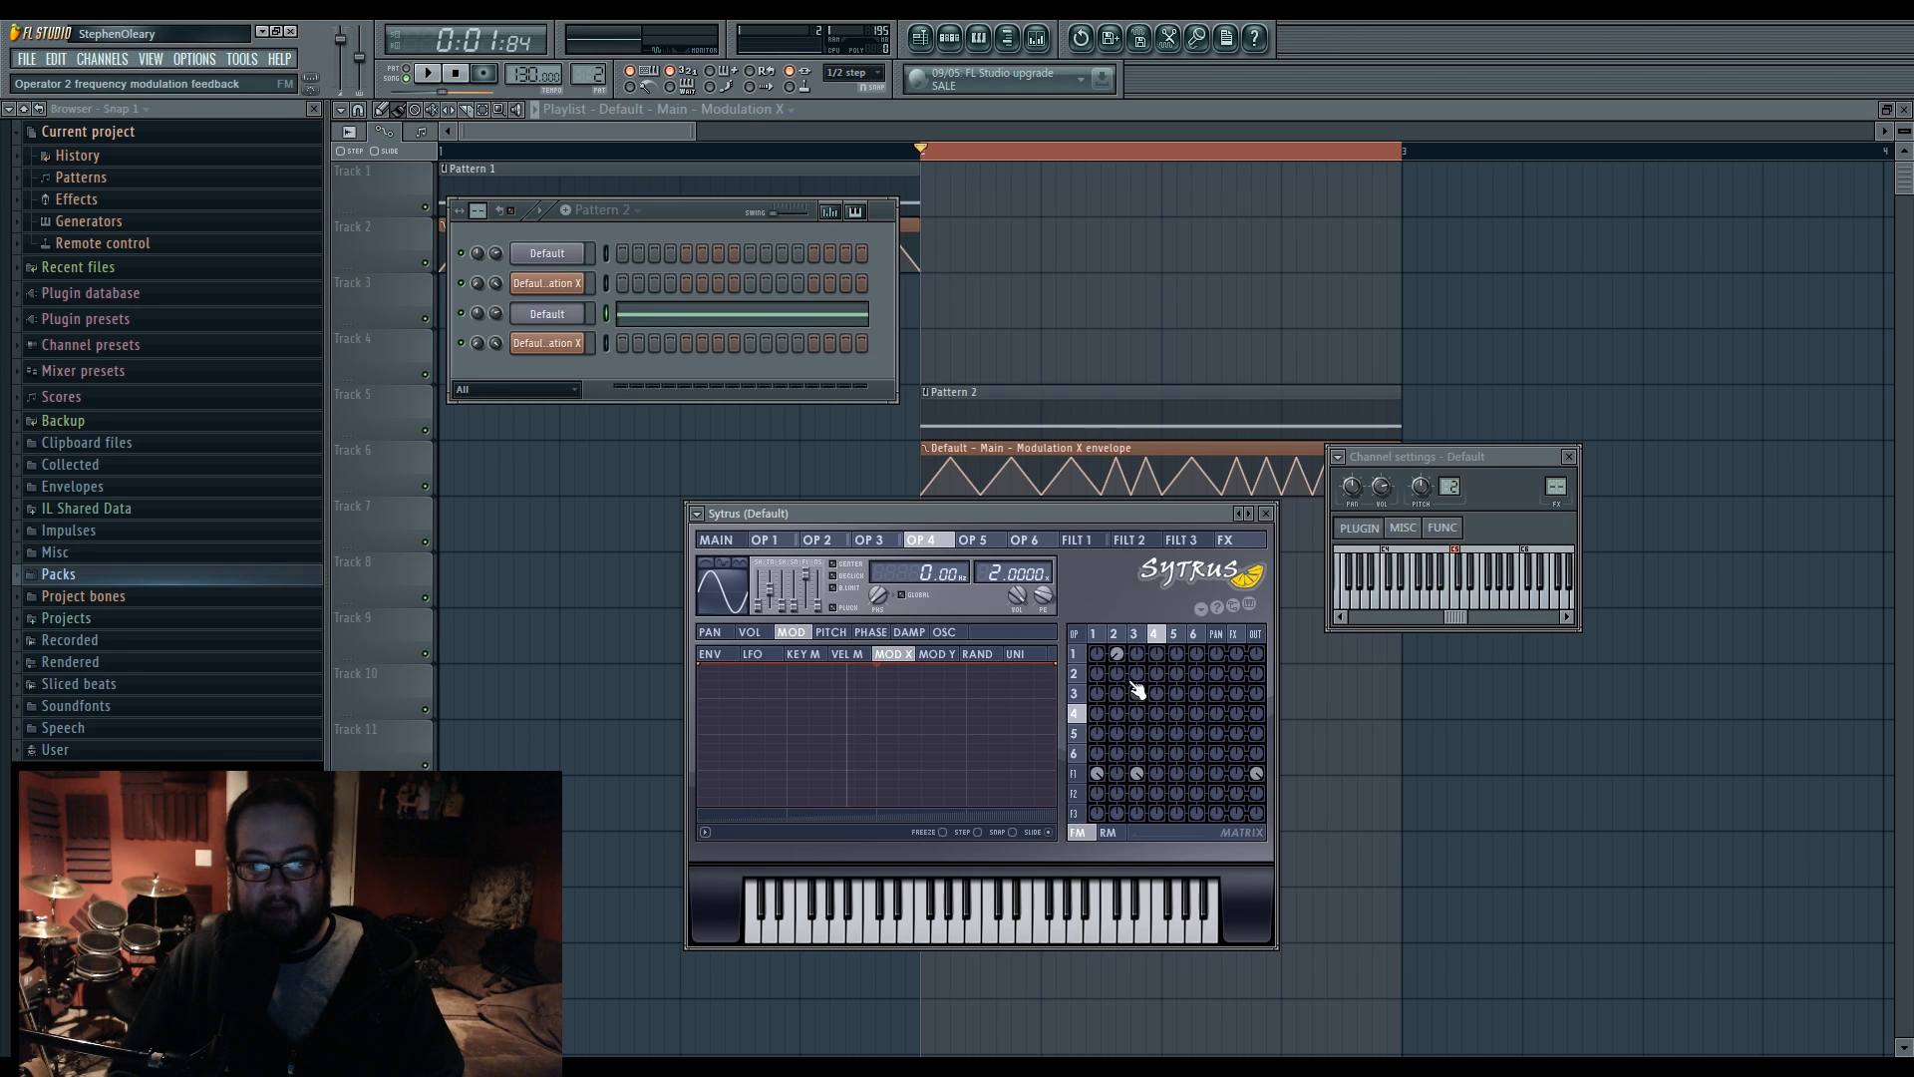
# - Set operator 4 to a triangle wave at frequency ratio 4.0000 and route it to modulate operator 3
pyautogui.click(1115, 635)
pyautogui.click(1093, 635)
pyautogui.click(1117, 635)
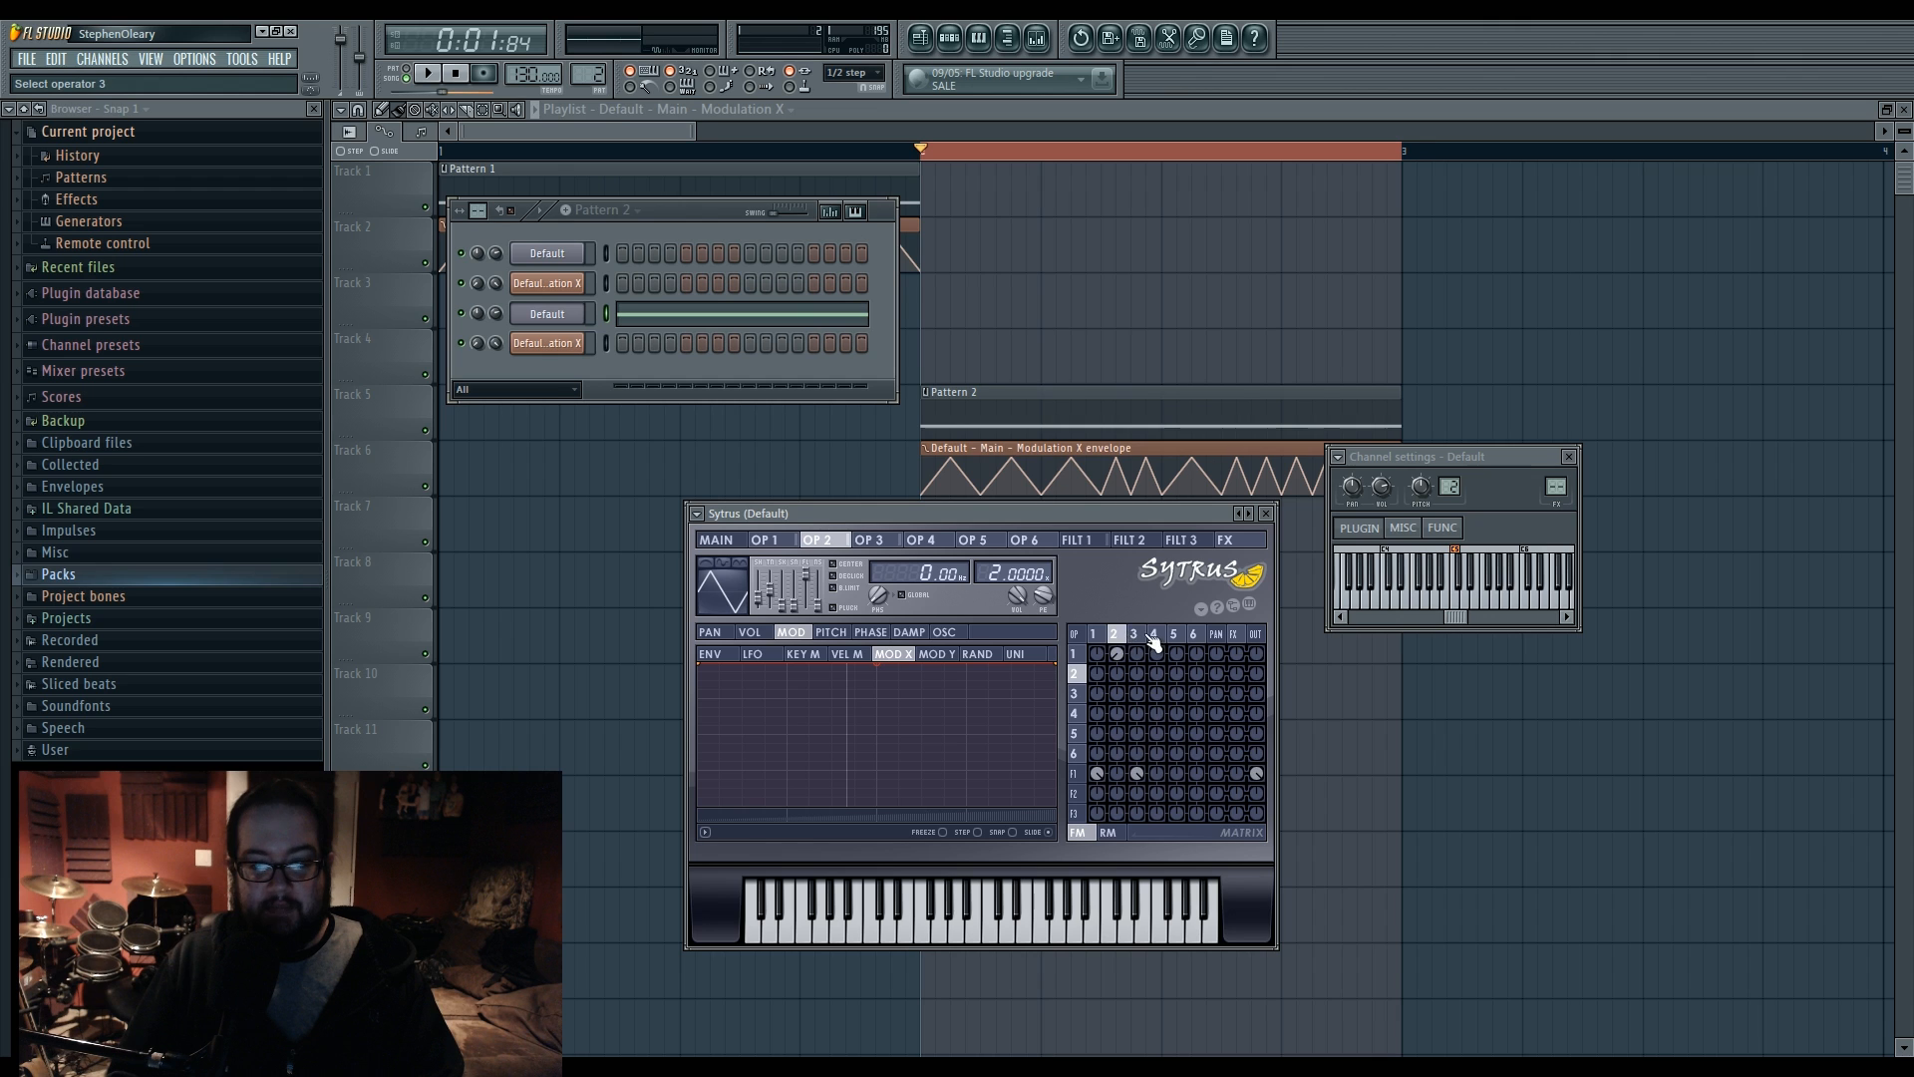
pyautogui.click(1154, 635)
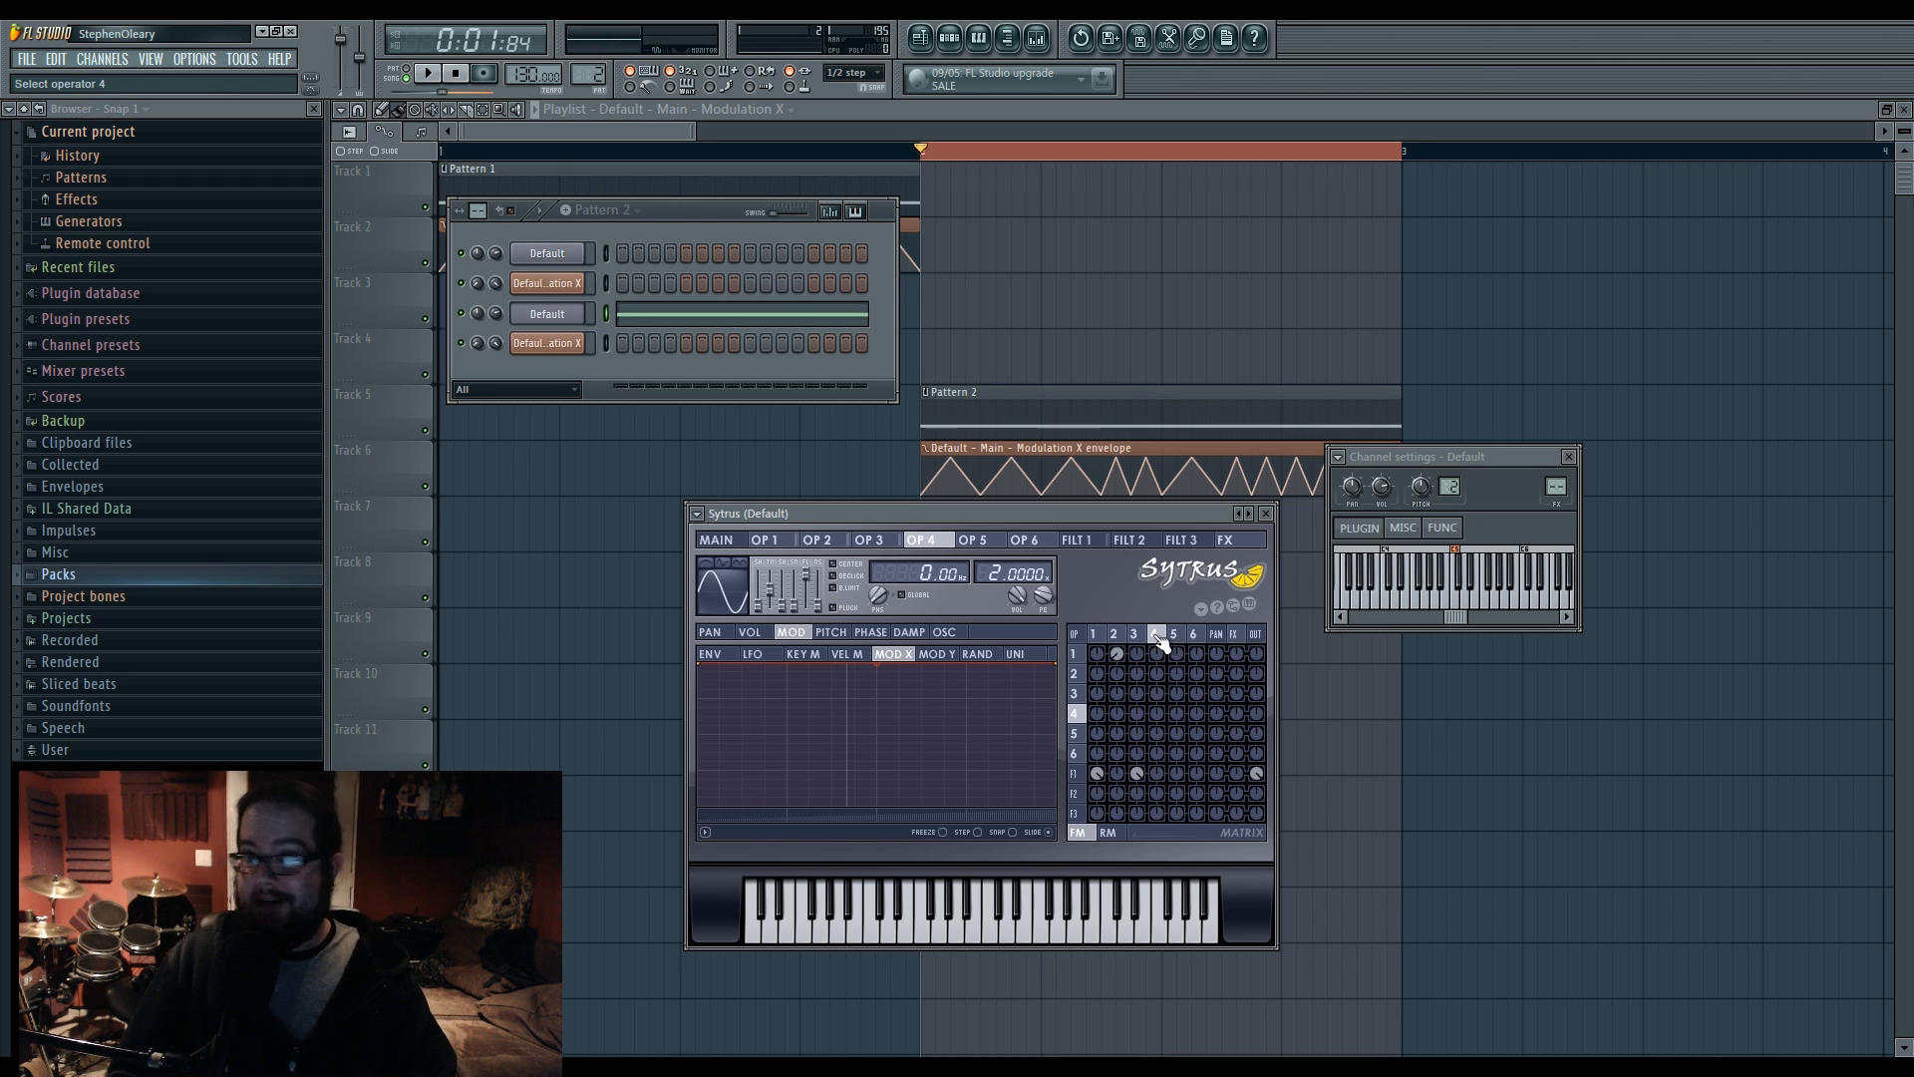
pyautogui.moveTo(1156, 695); pyautogui.dragTo(1162, 716)
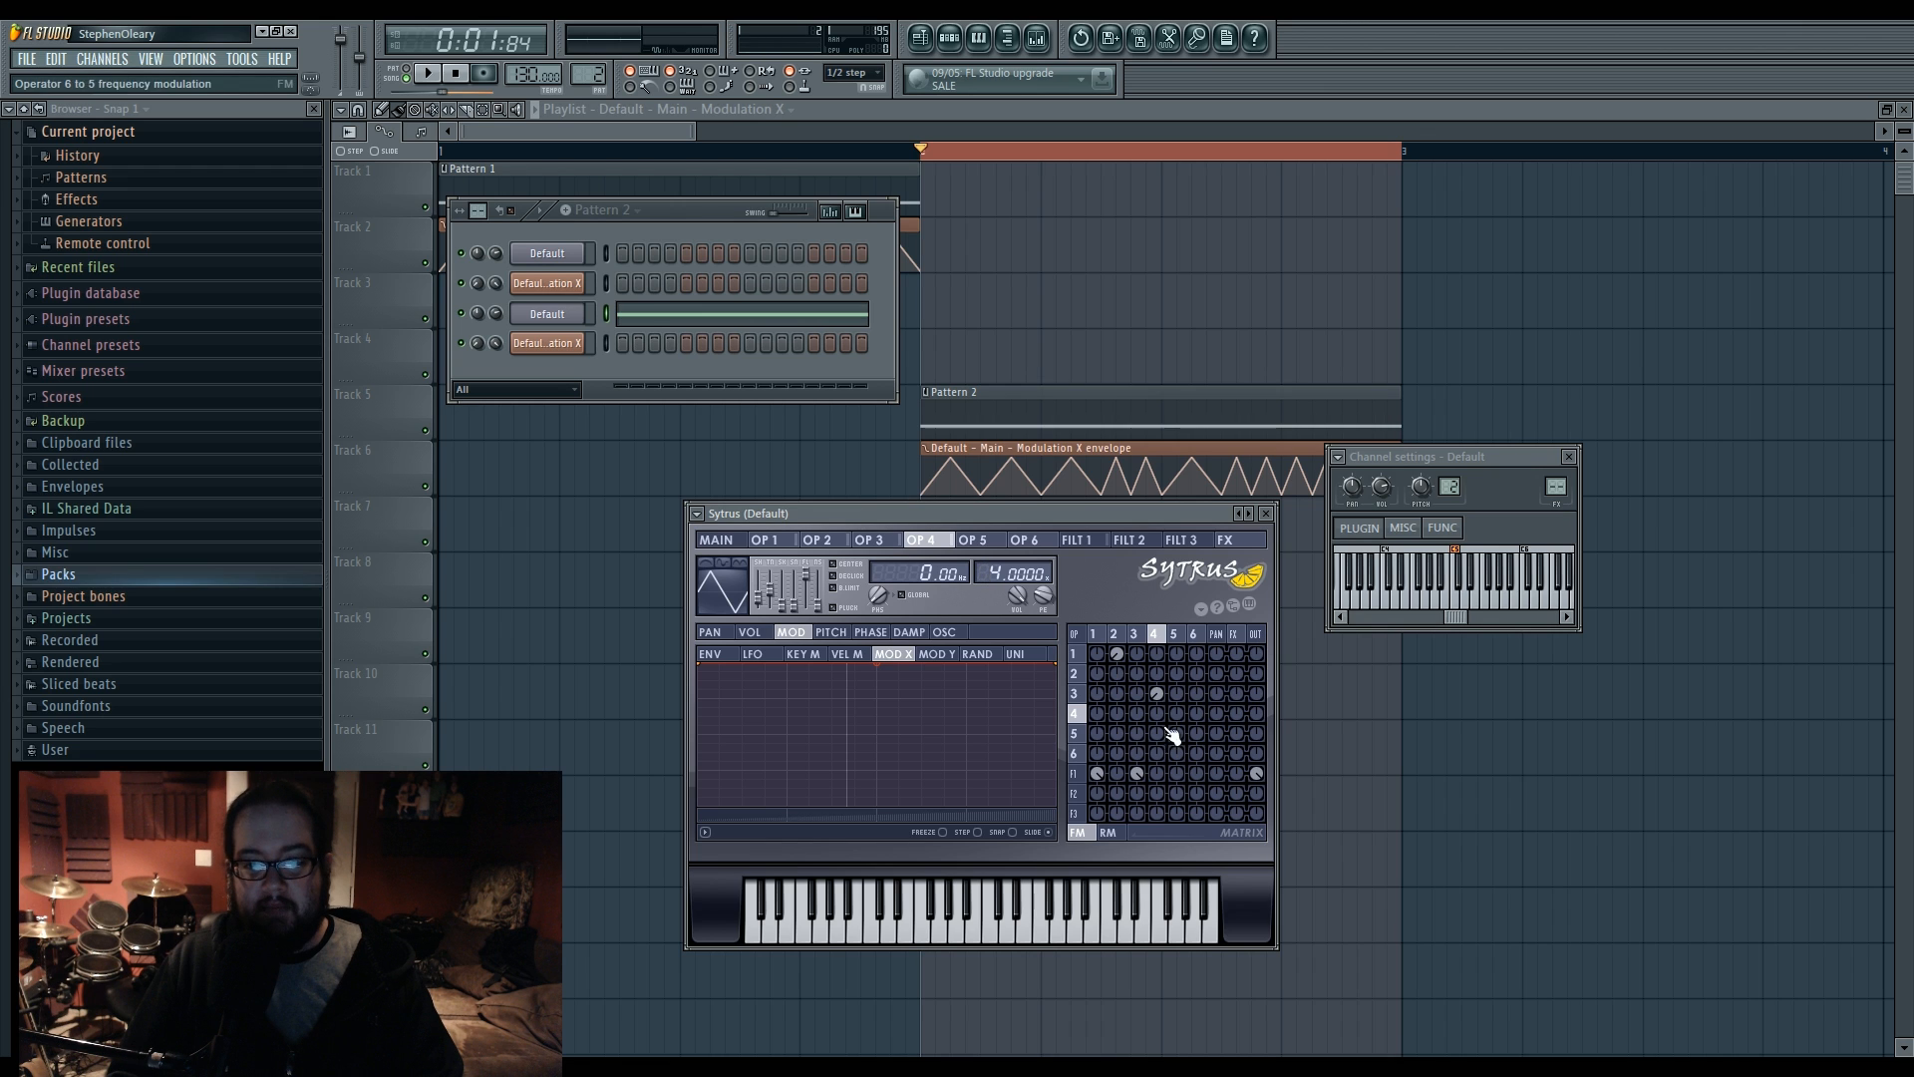
# - Map operator 3's input modulation to modulation X with a line rising from the bottom to 100%
pyautogui.click(1115, 635)
pyautogui.click(1148, 643)
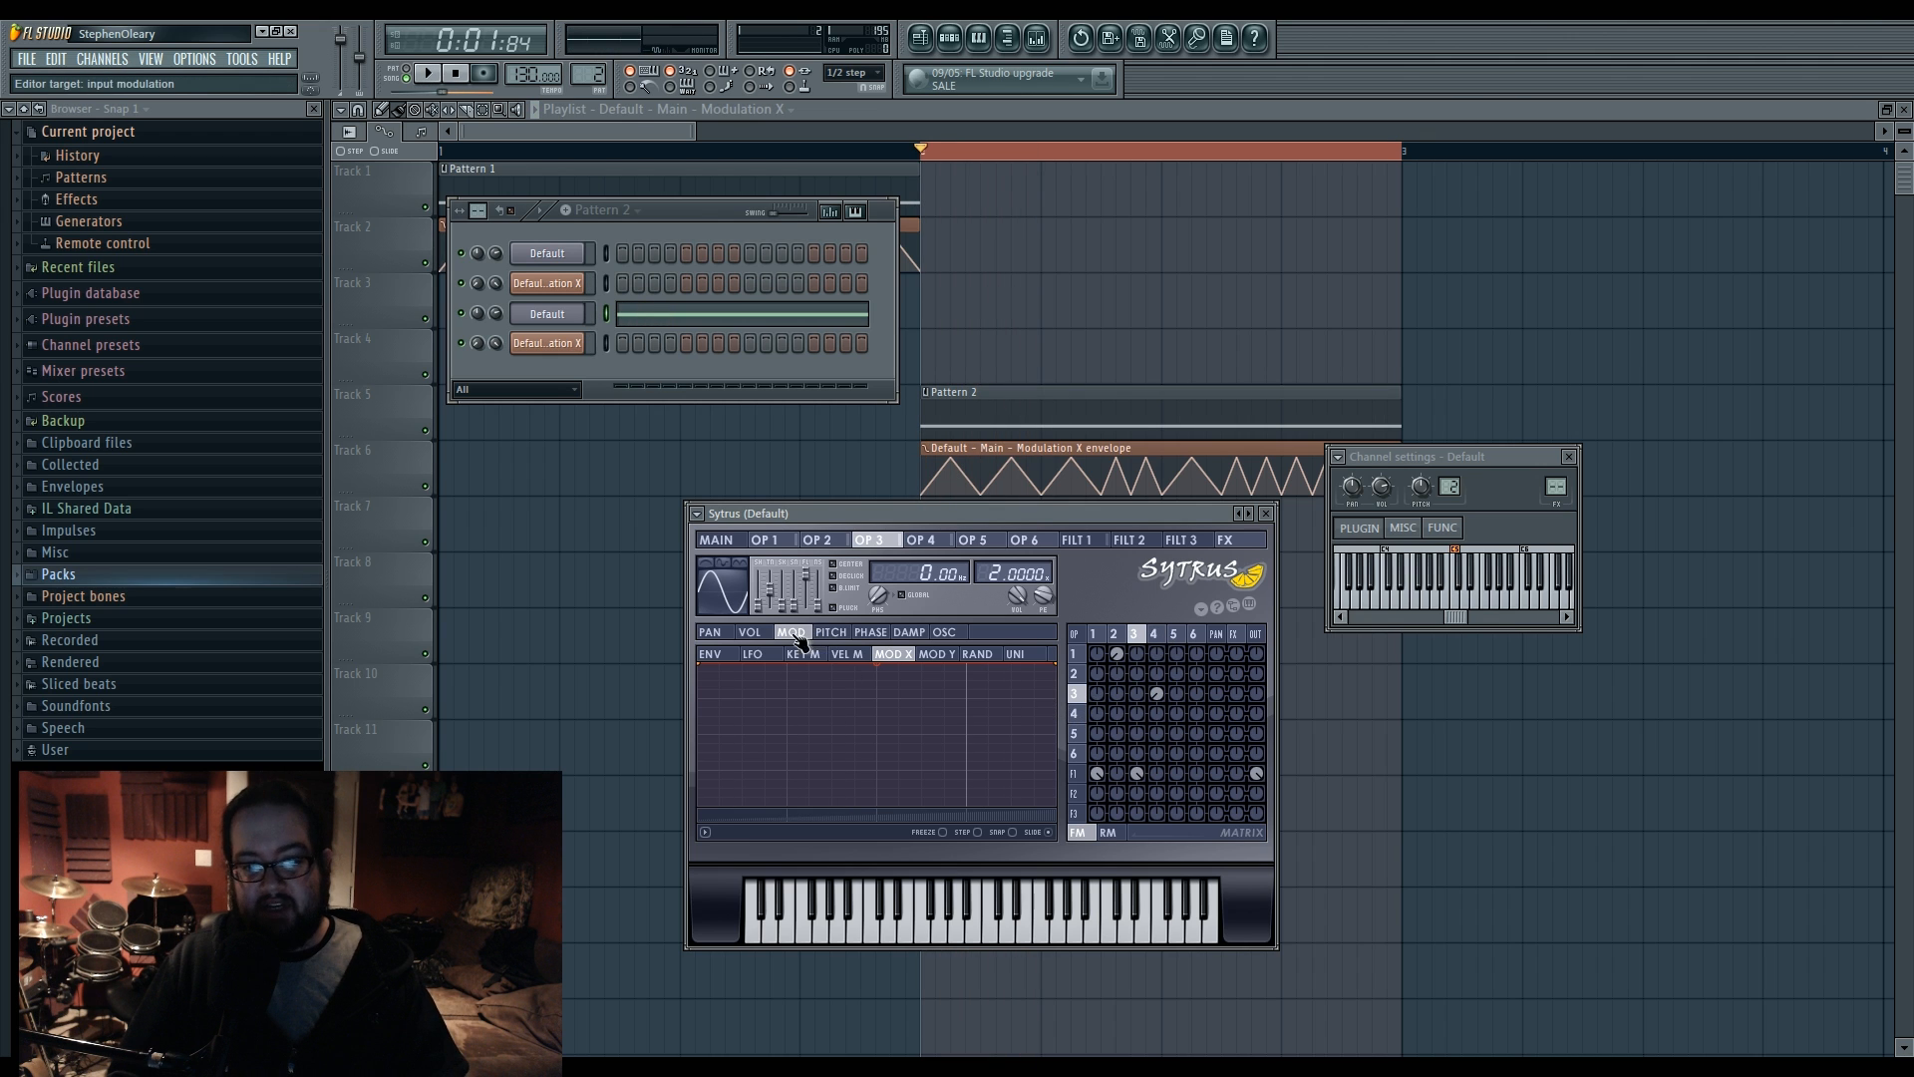
pyautogui.moveTo(701, 663); pyautogui.dragTo(698, 805)
pyautogui.moveTo(877, 734)
pyautogui.mouseDown()
pyautogui.moveTo(877, 763)
pyautogui.moveTo(878, 724)
pyautogui.mouseUp()
# - Bend operator 3's modulation X mapping into an S-curve with about 32% tension and play Pattern 2
pyautogui.rightClick(1054, 667)
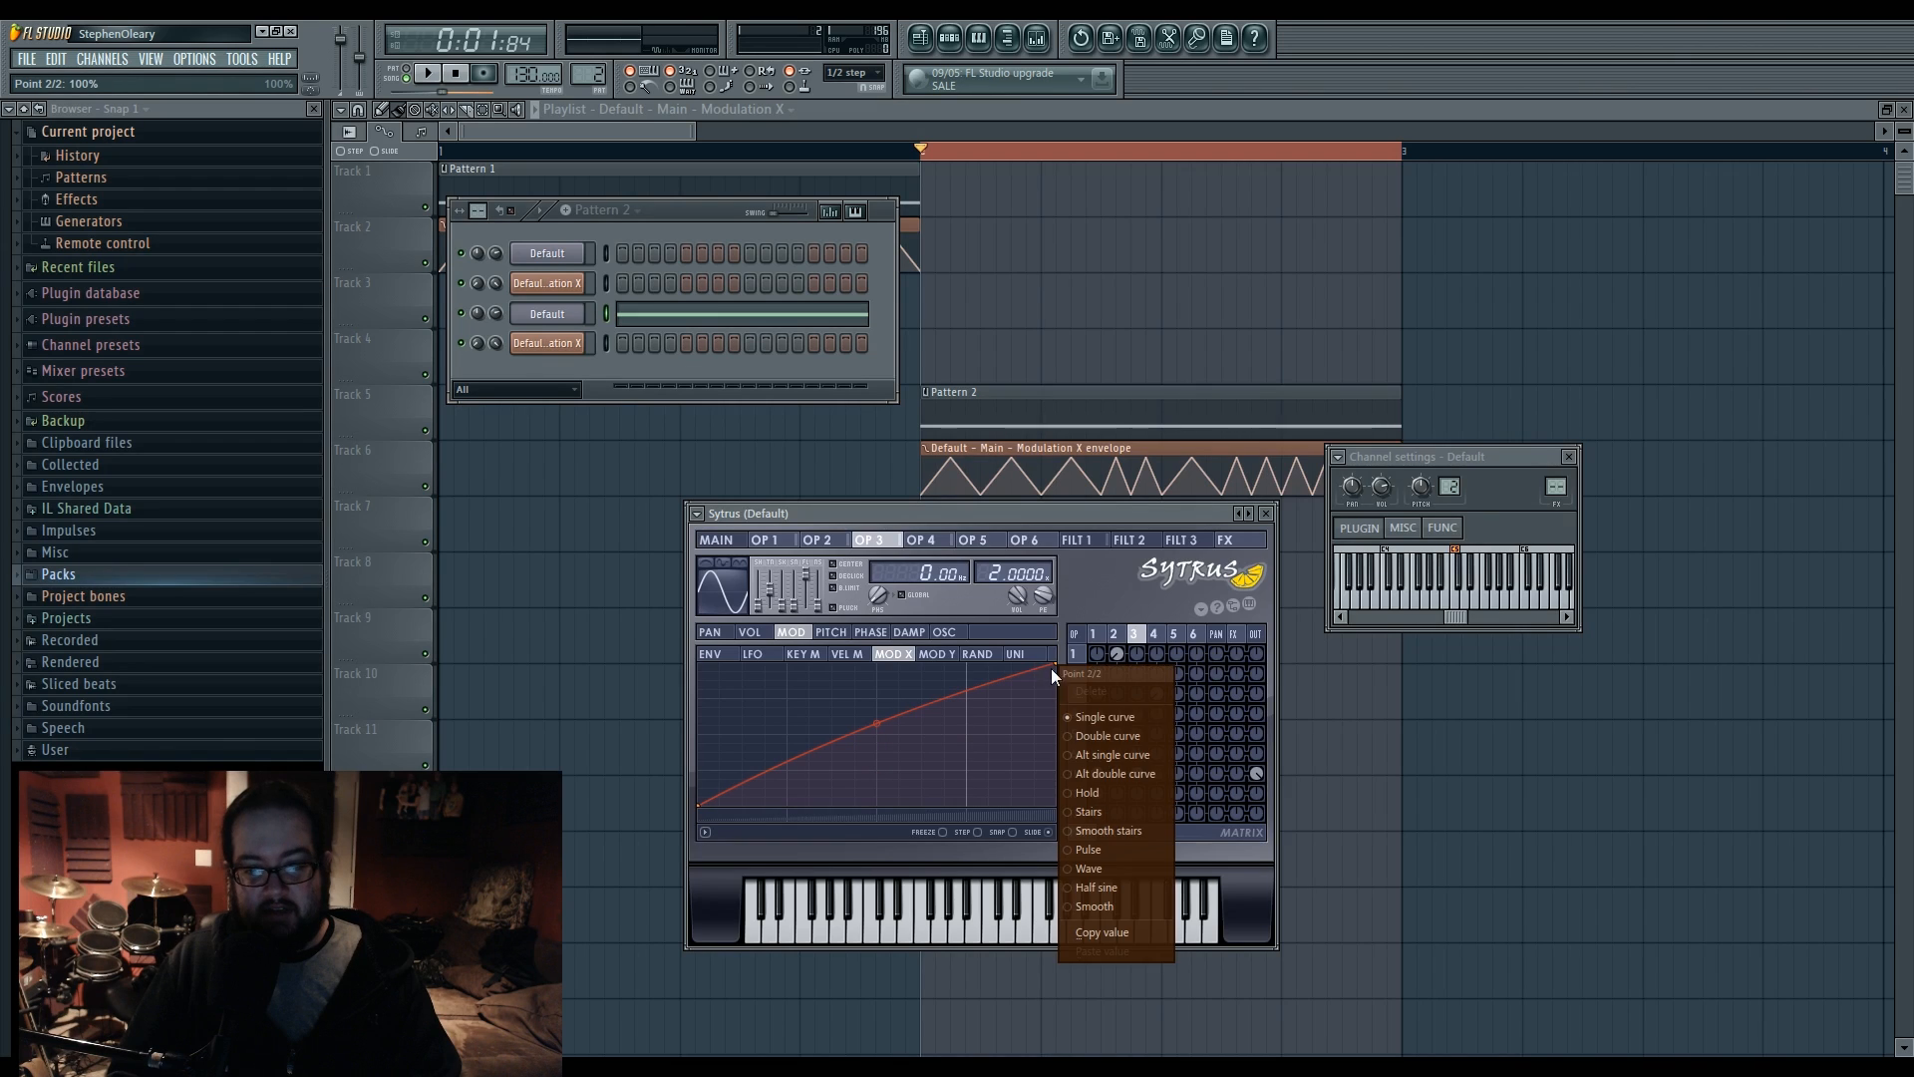
pyautogui.click(1090, 721)
pyautogui.rightClick(1052, 668)
pyautogui.click(1080, 714)
pyautogui.moveTo(876, 746); pyautogui.dragTo(878, 737)
pyautogui.press('space')
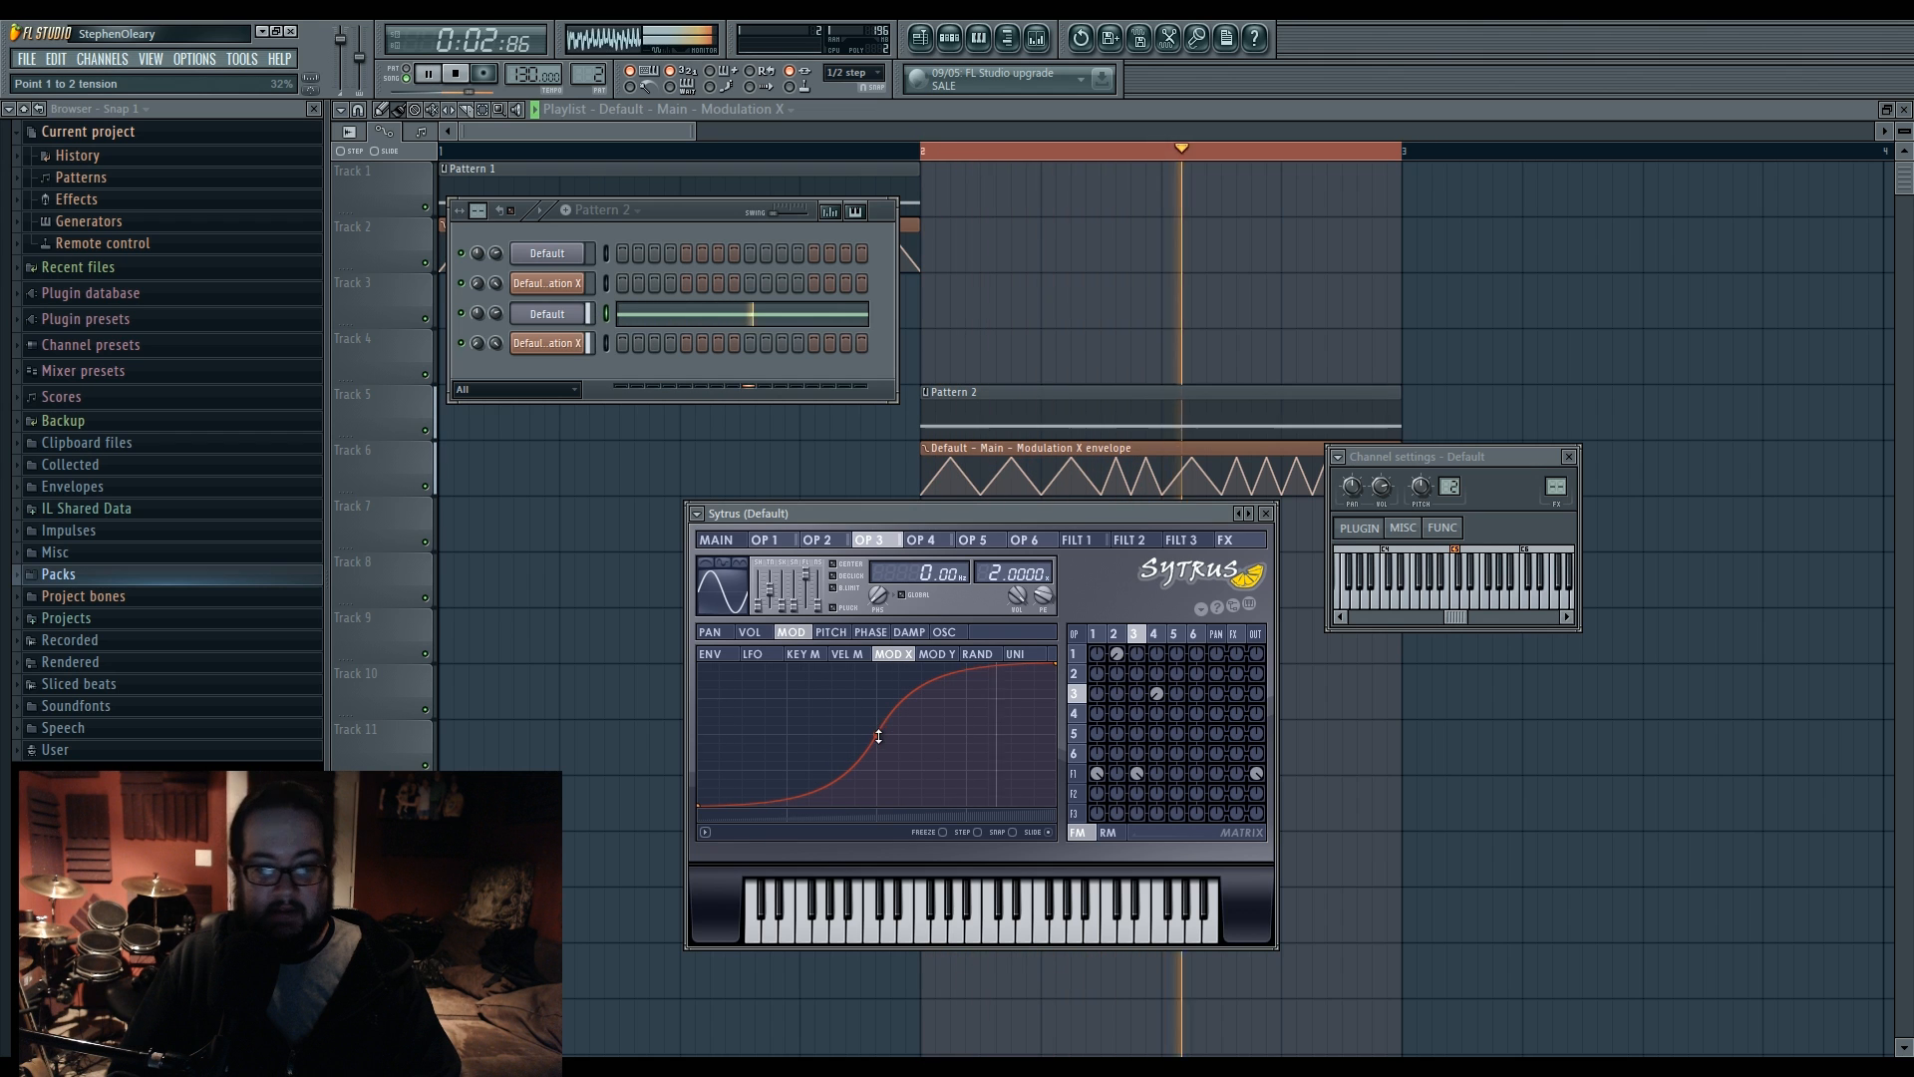
pyautogui.press('space')
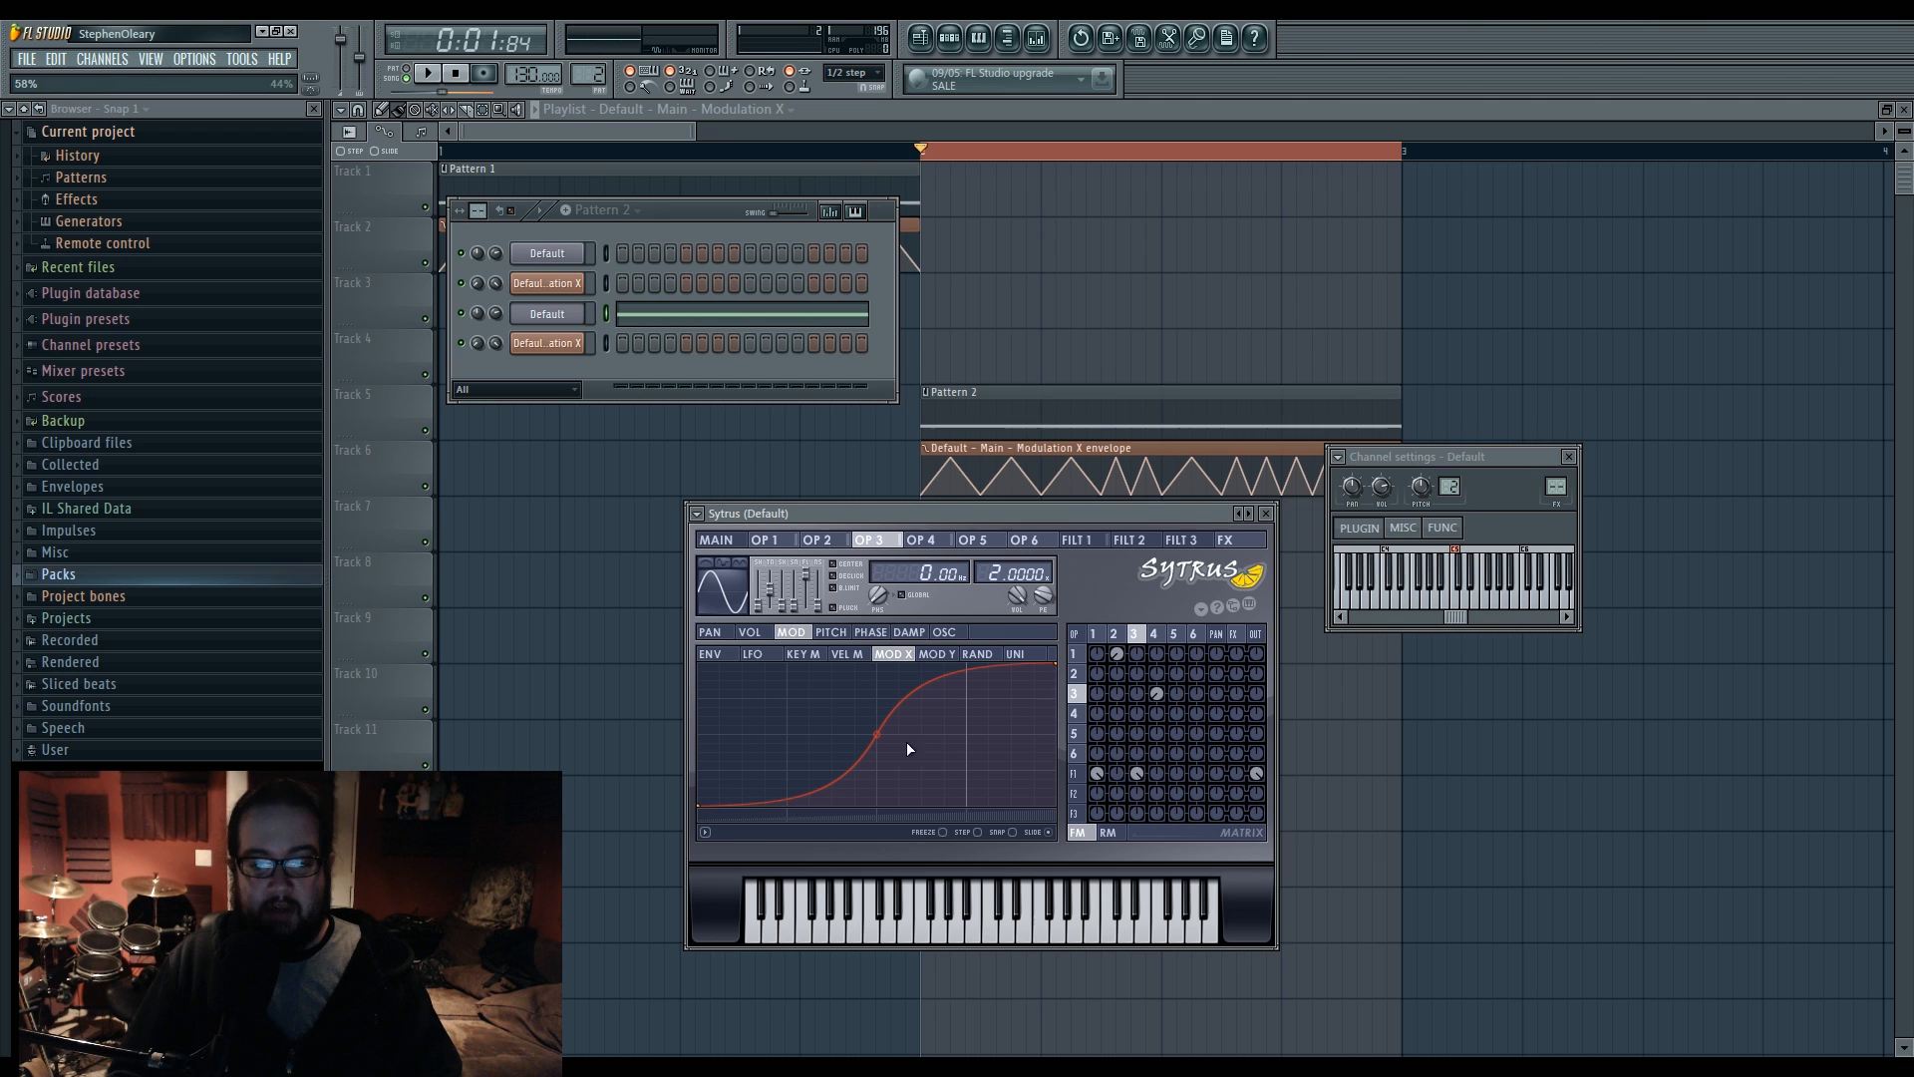
# - Enable the waveshaper of filter 1 and show its shaping curve
pyautogui.click(1074, 773)
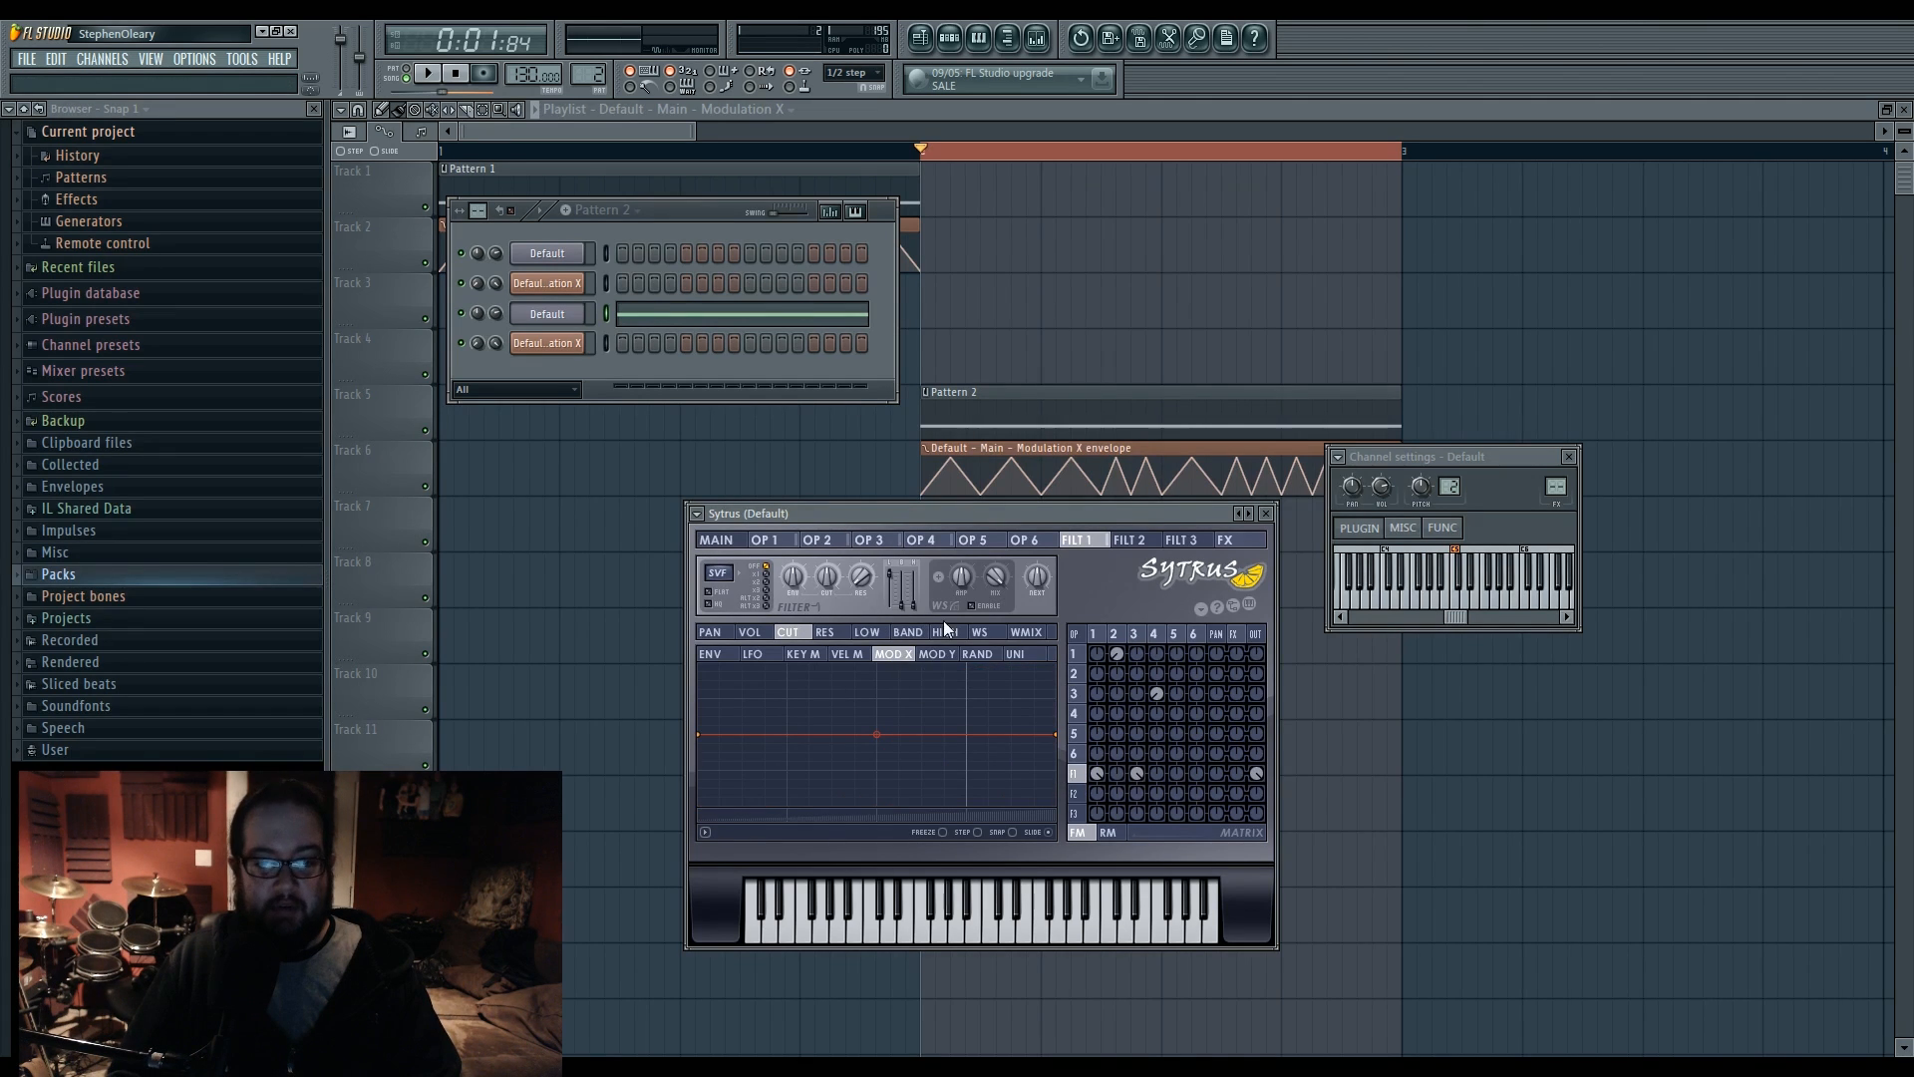
pyautogui.click(984, 608)
pyautogui.click(962, 637)
pyautogui.click(981, 637)
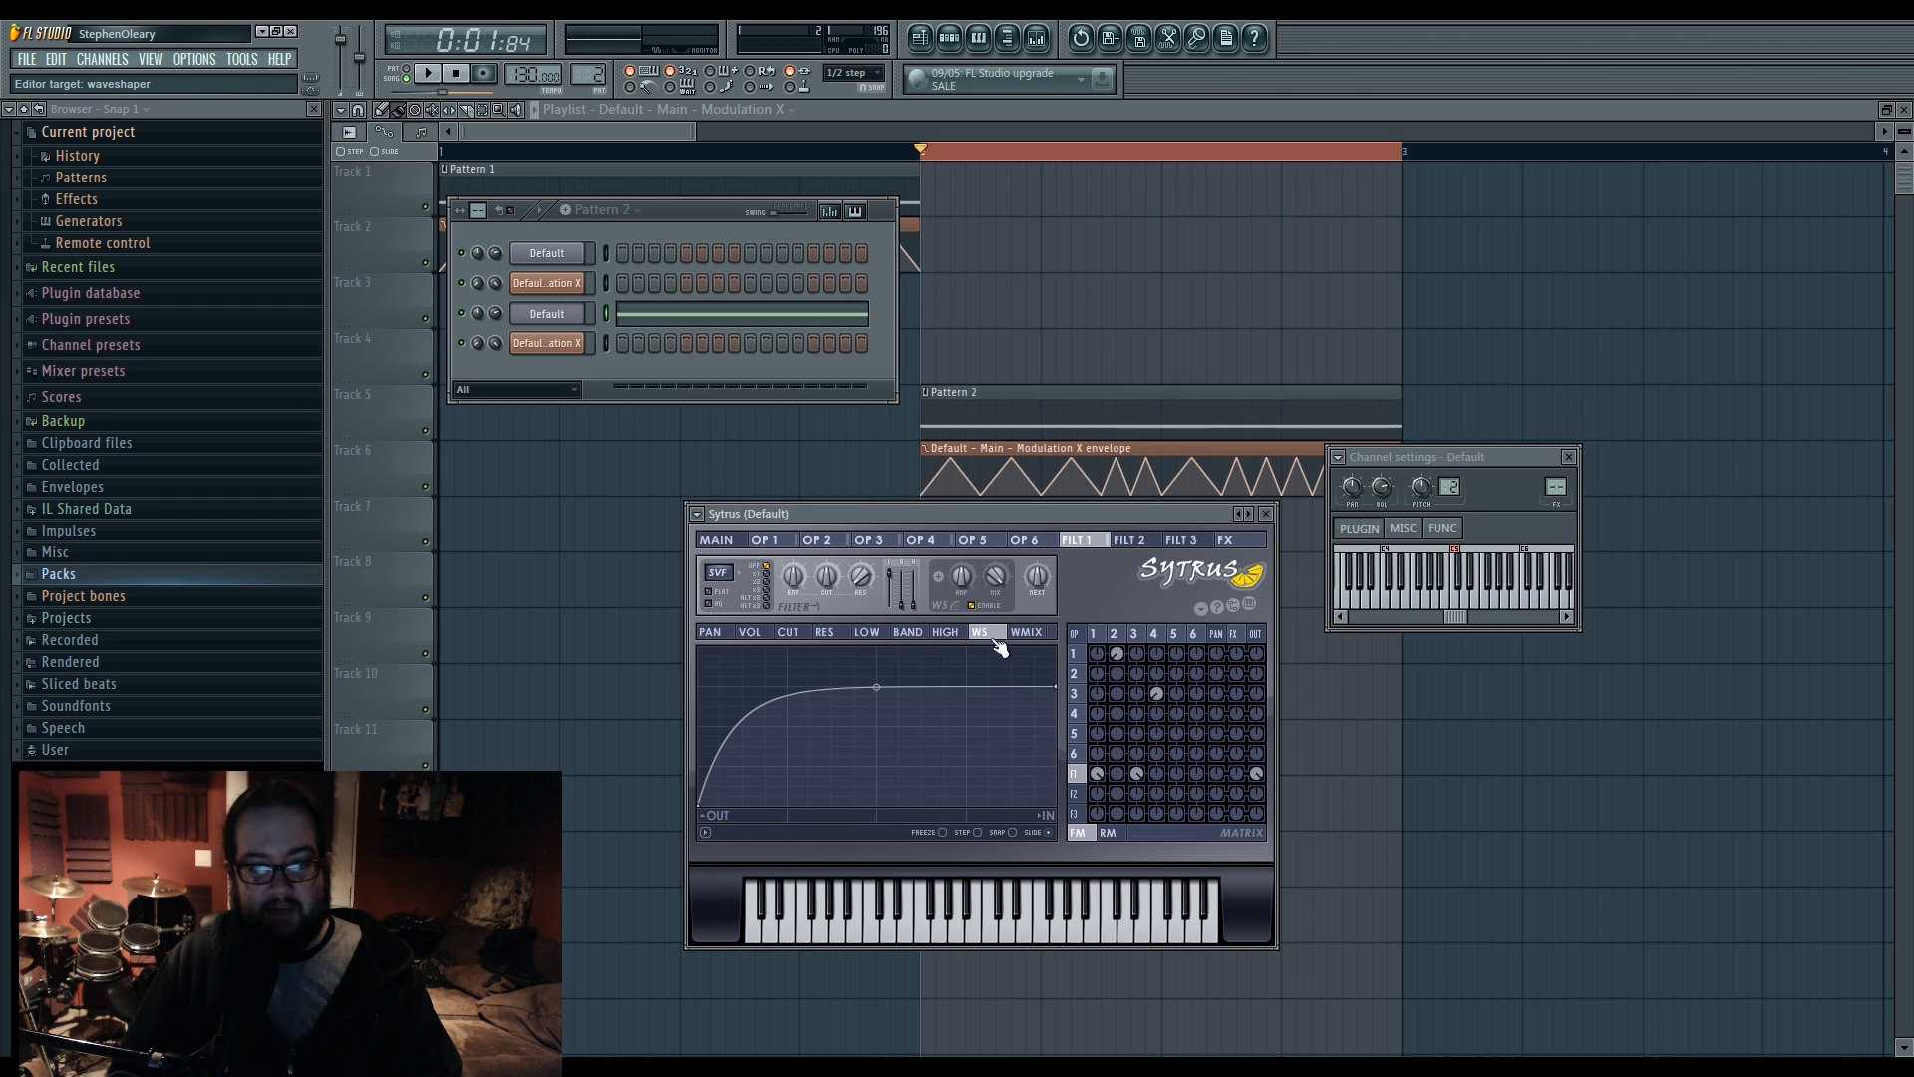
pyautogui.click(1037, 634)
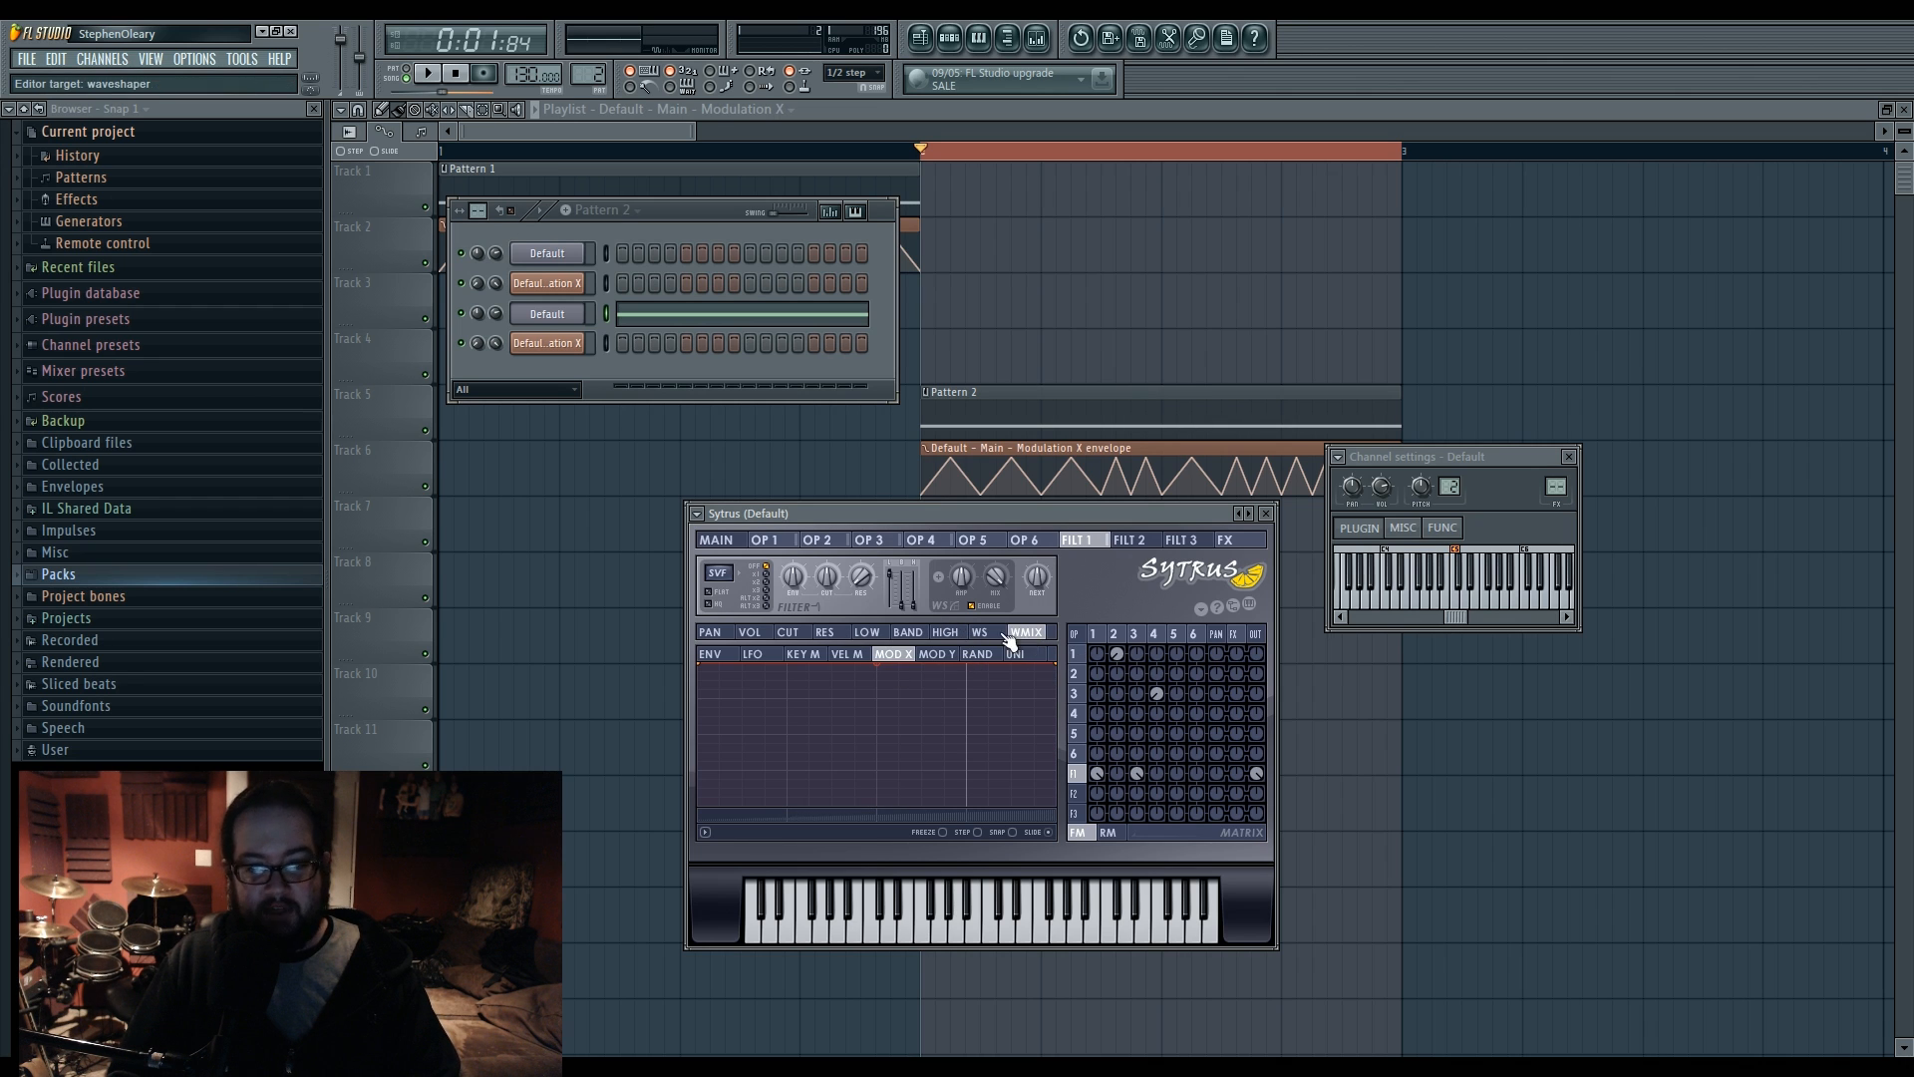
pyautogui.click(1001, 634)
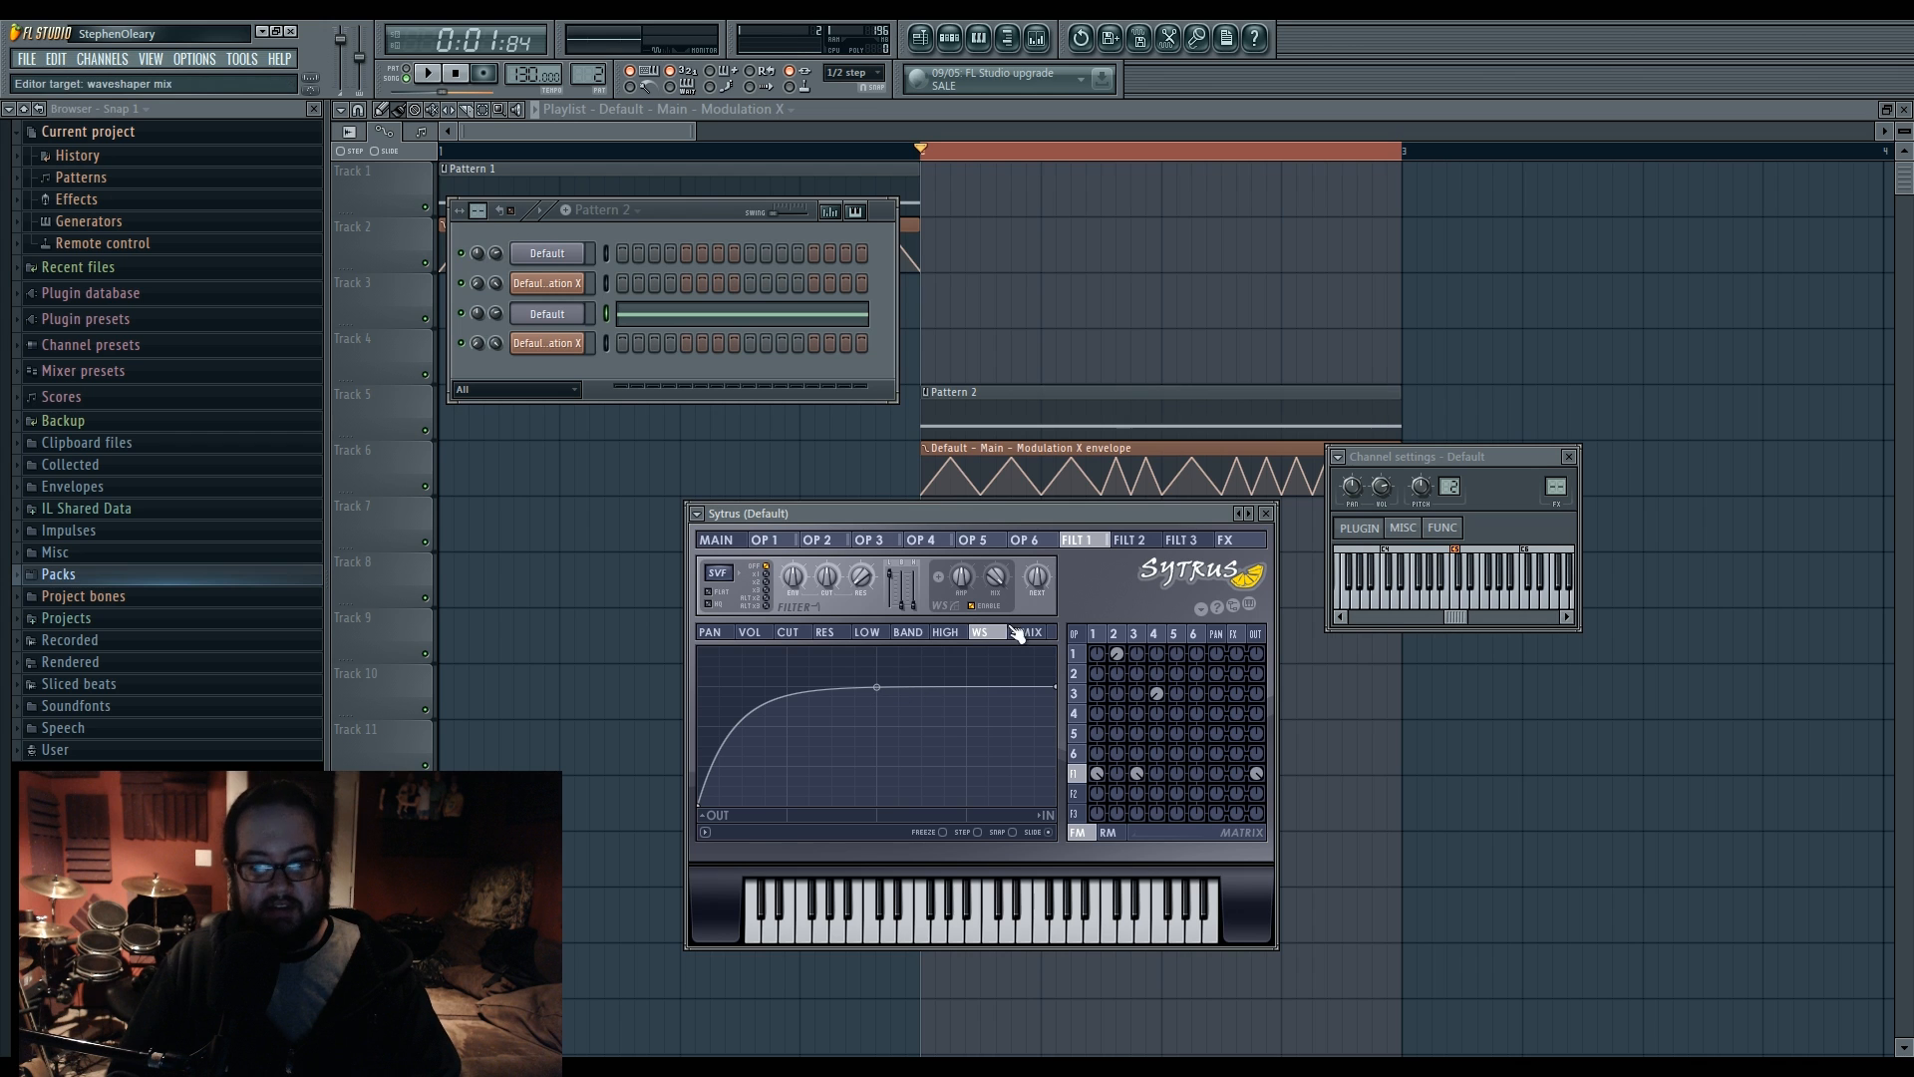
# - Reshape filter 1's waveshaper to stay flat for the first quarter and rise to full output, and play Pattern 2
pyautogui.rightClick(788, 806)
pyautogui.moveTo(1055, 685); pyautogui.dragTo(1056, 622)
pyautogui.press('space')
pyautogui.press('space')
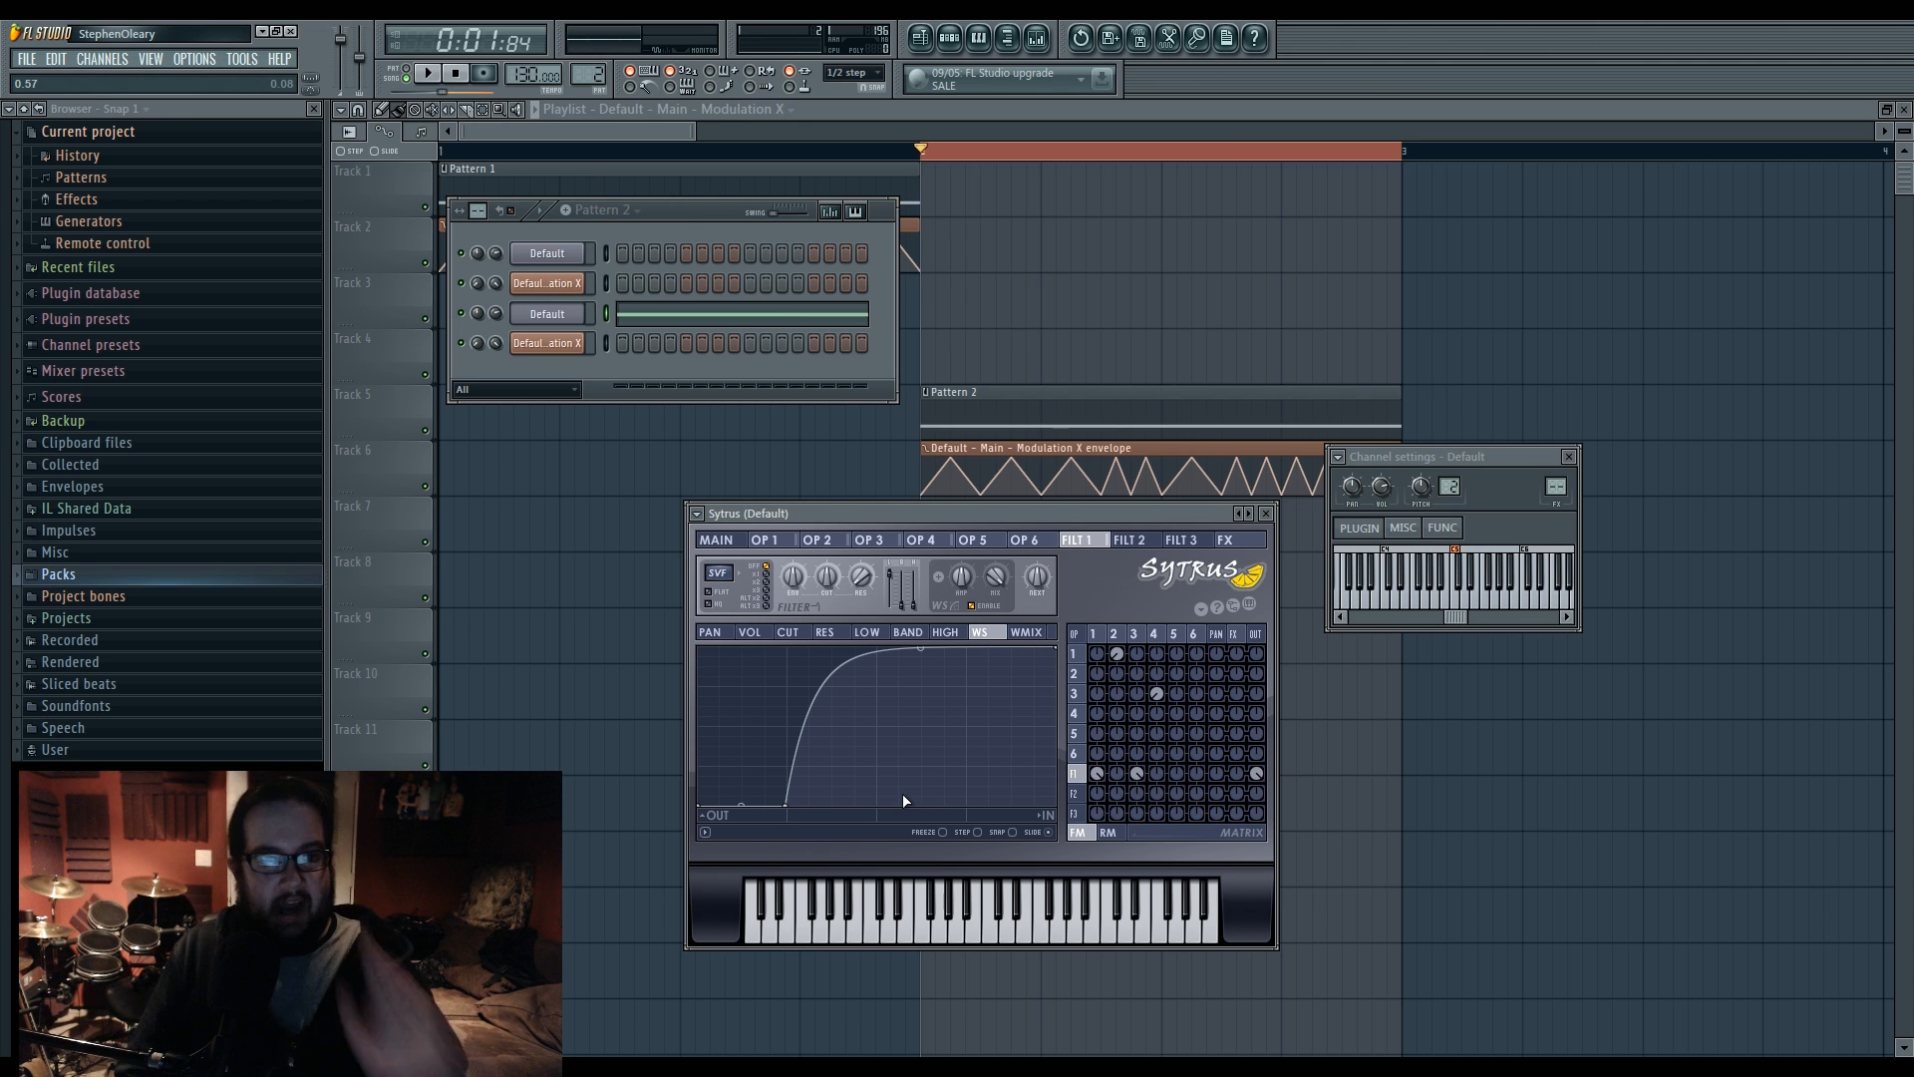
# - Play the playlist from the start of Pattern 1 for comparison
pyautogui.click(451, 156)
pyautogui.press('space')
pyautogui.press('space')
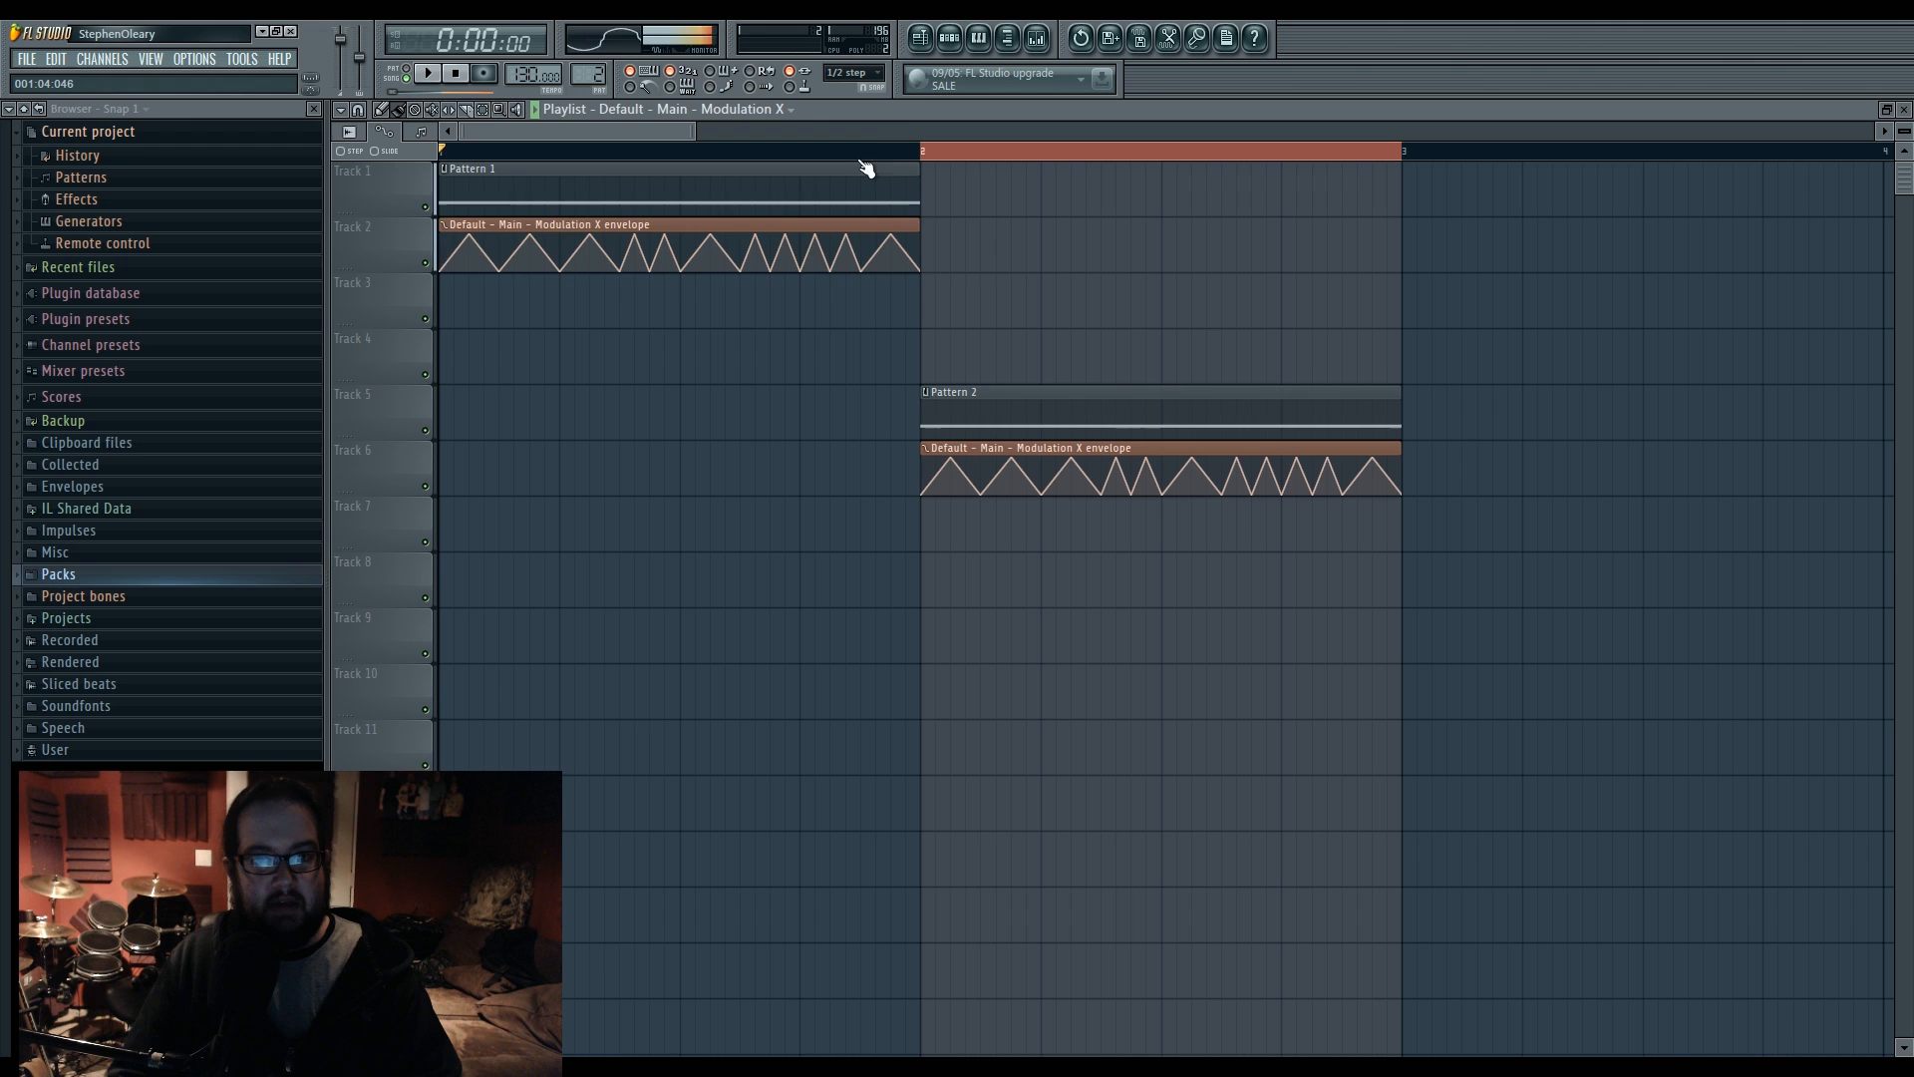
# - Reopen the step sequencer and the second Sytrus, and return the playback position to the start of Pattern 2
pyautogui.click(948, 44)
pyautogui.click(554, 313)
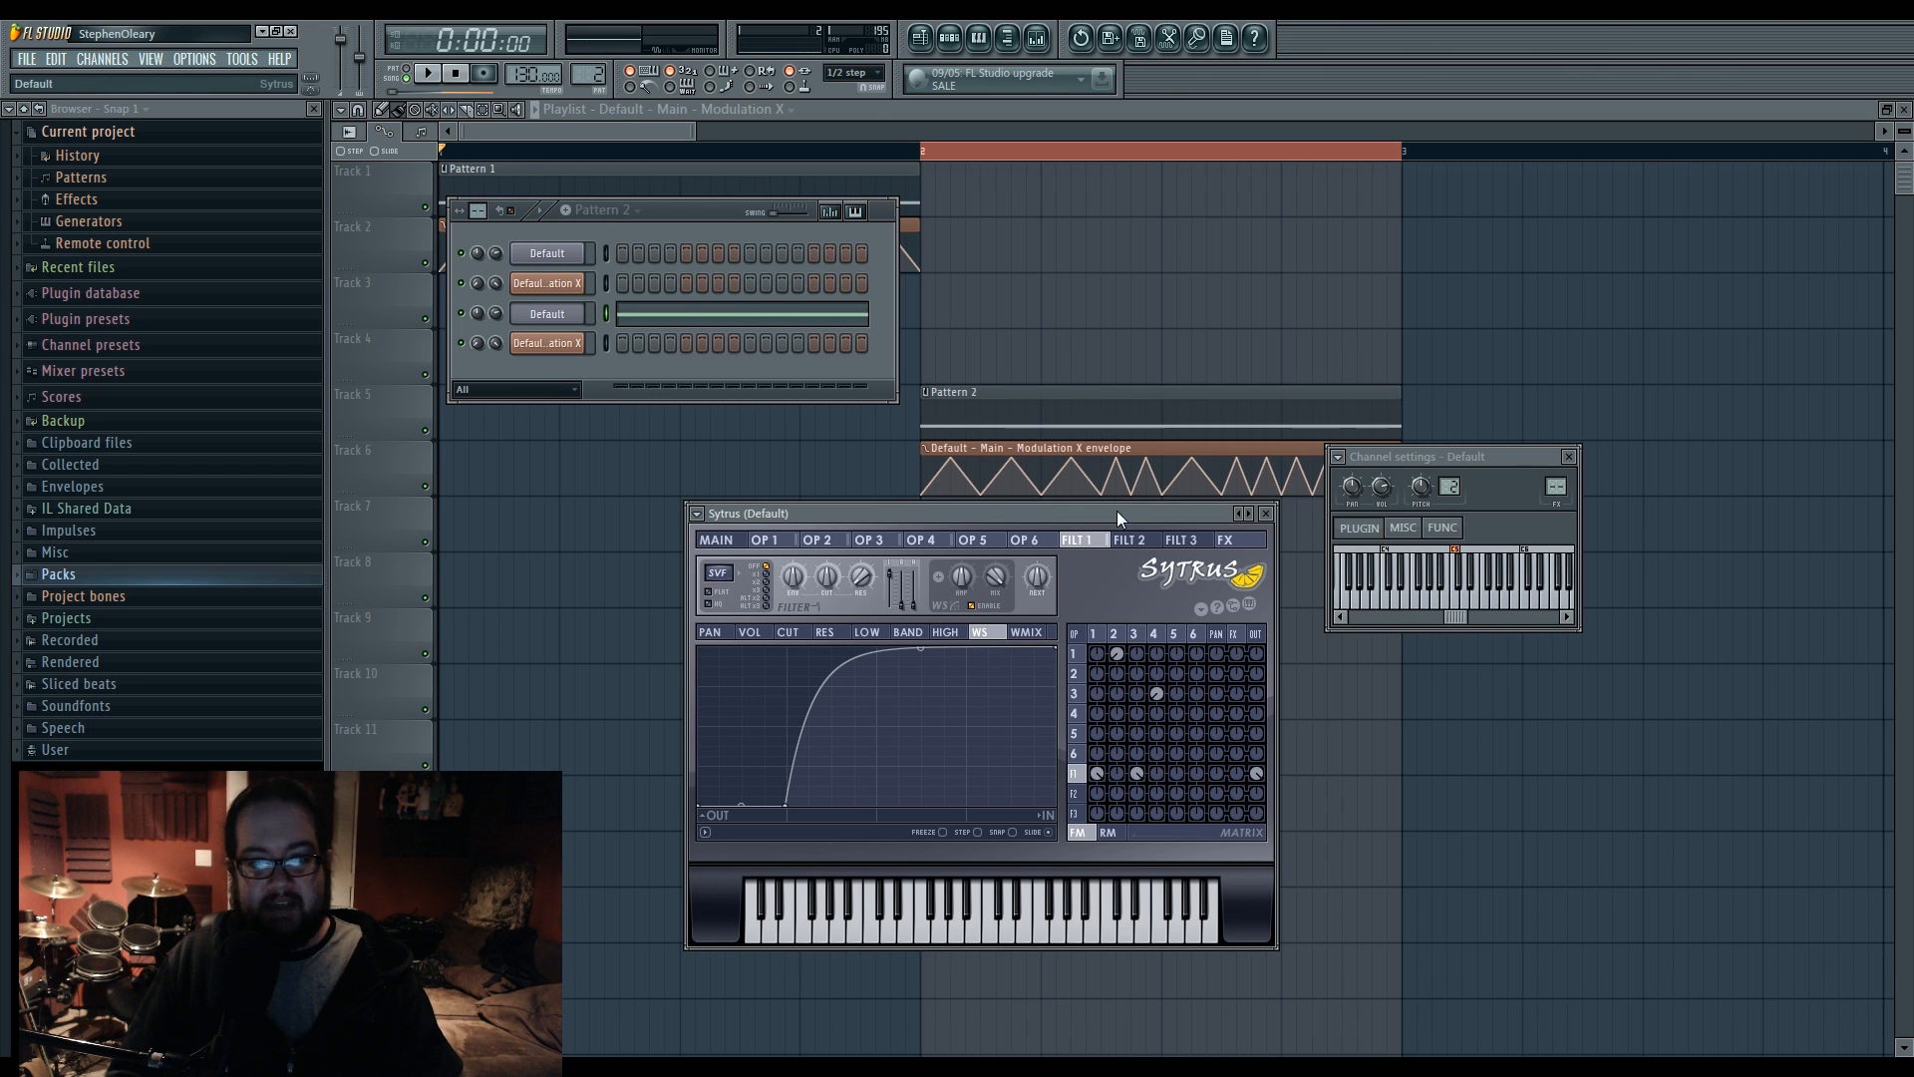
pyautogui.moveTo(1116, 511); pyautogui.dragTo(1137, 527)
pyautogui.click(925, 149)
pyautogui.click(949, 37)
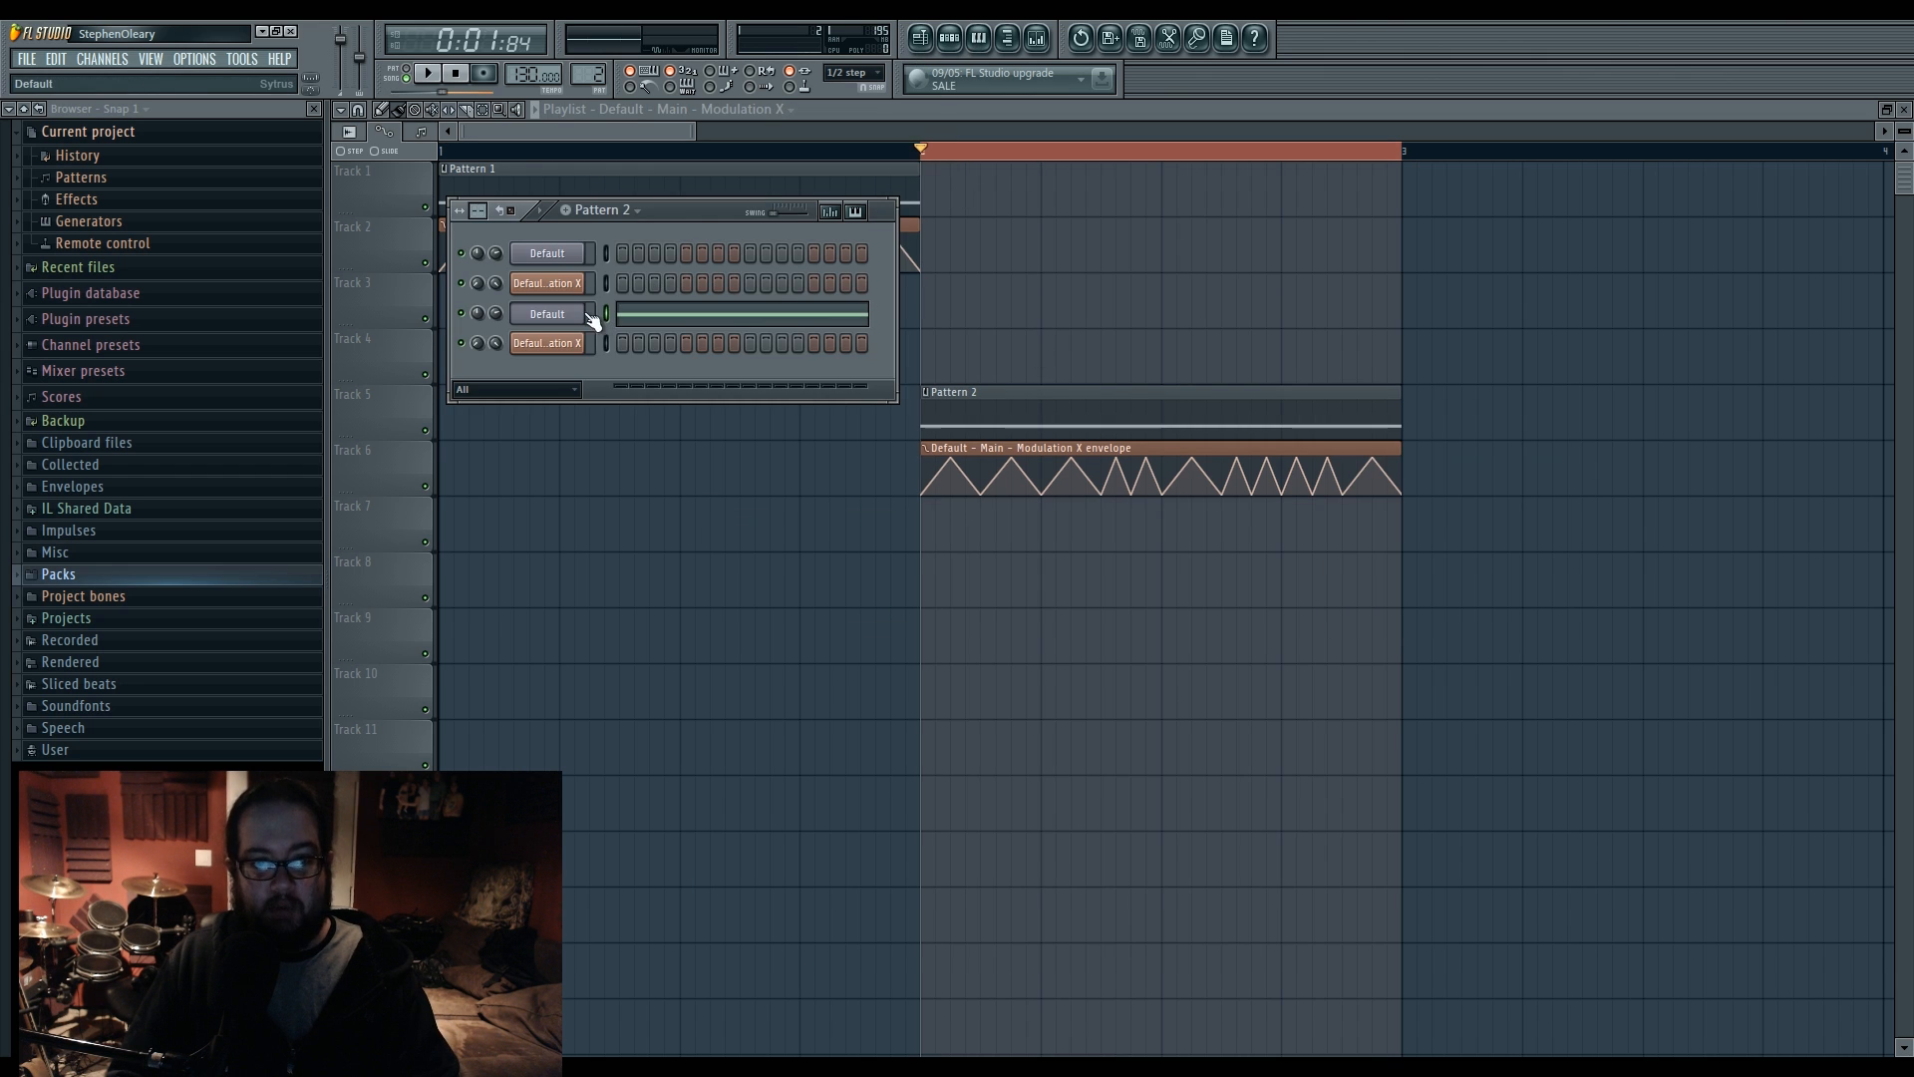
pyautogui.click(546, 313)
# - Compare the oscillator settings of operators 1 to 4 in the second Sytrus and play Pattern 2
pyautogui.click(1149, 648)
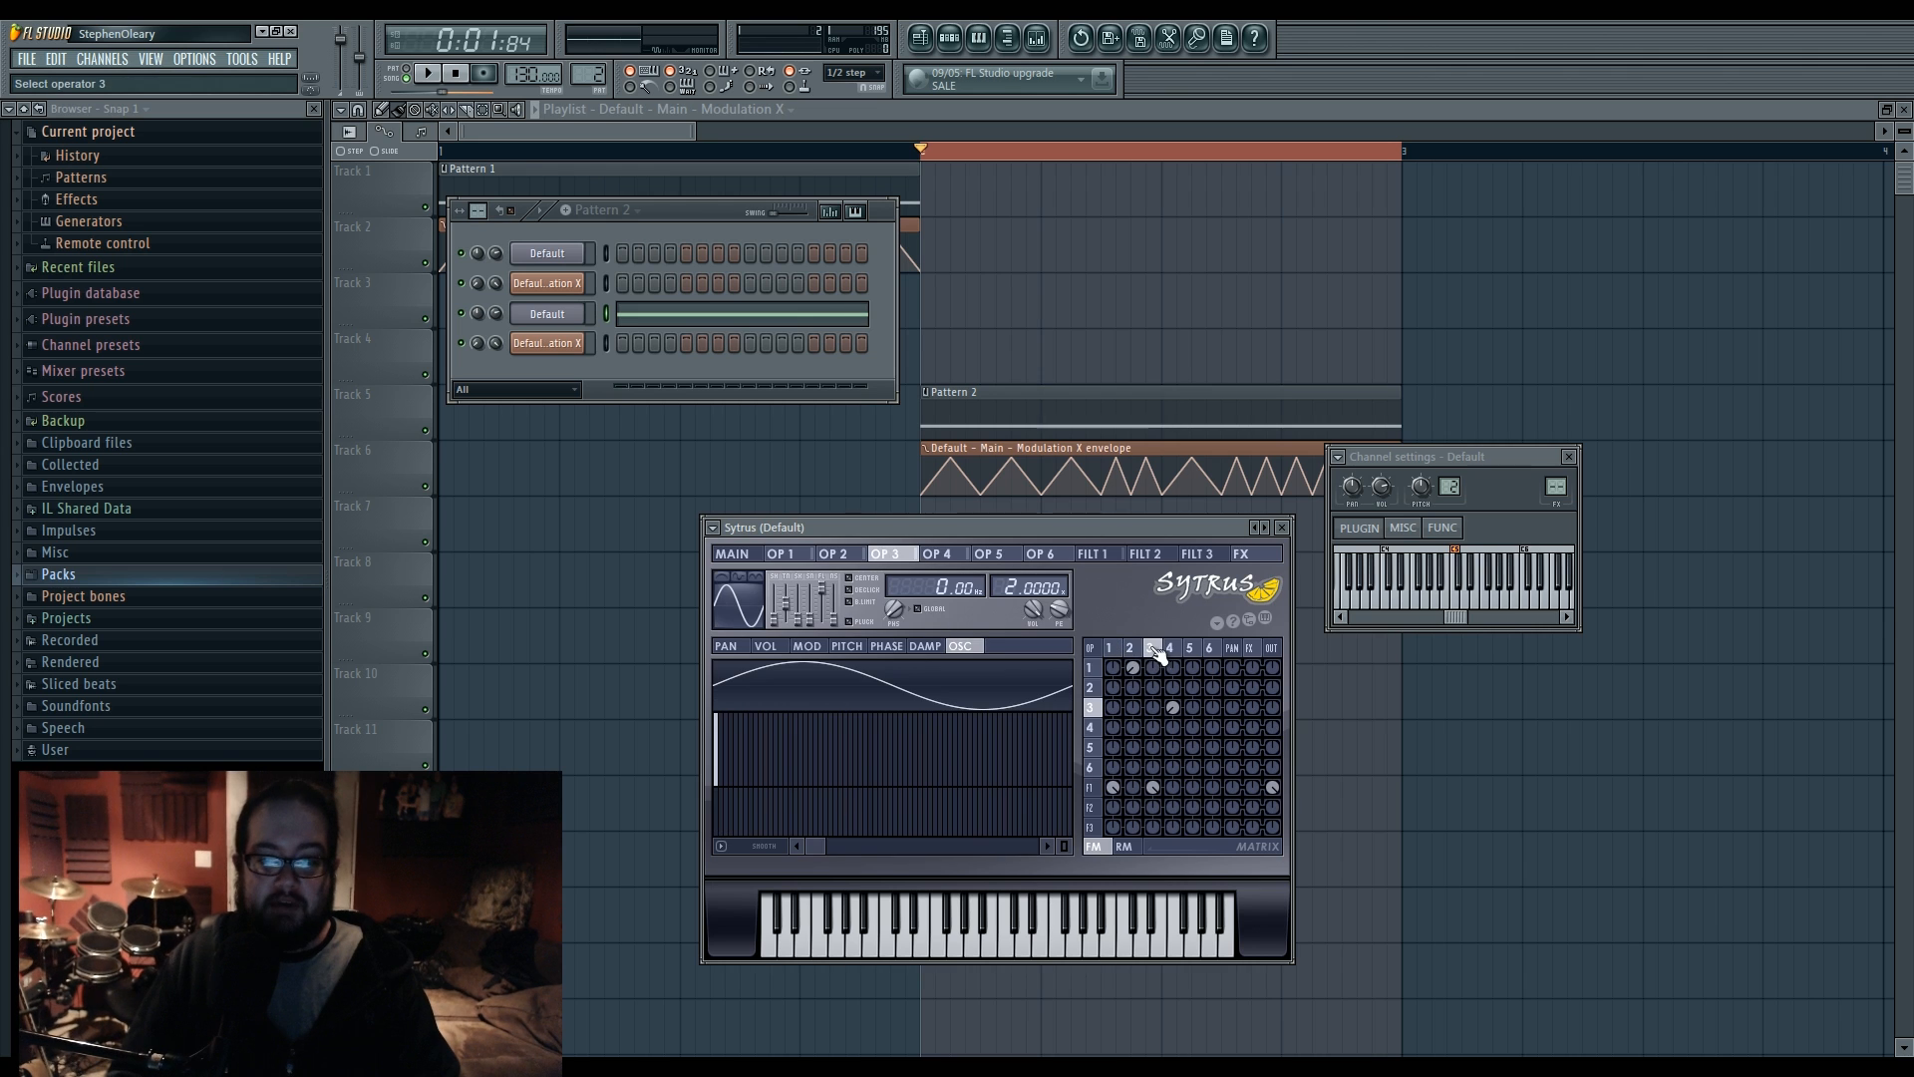
pyautogui.click(1172, 648)
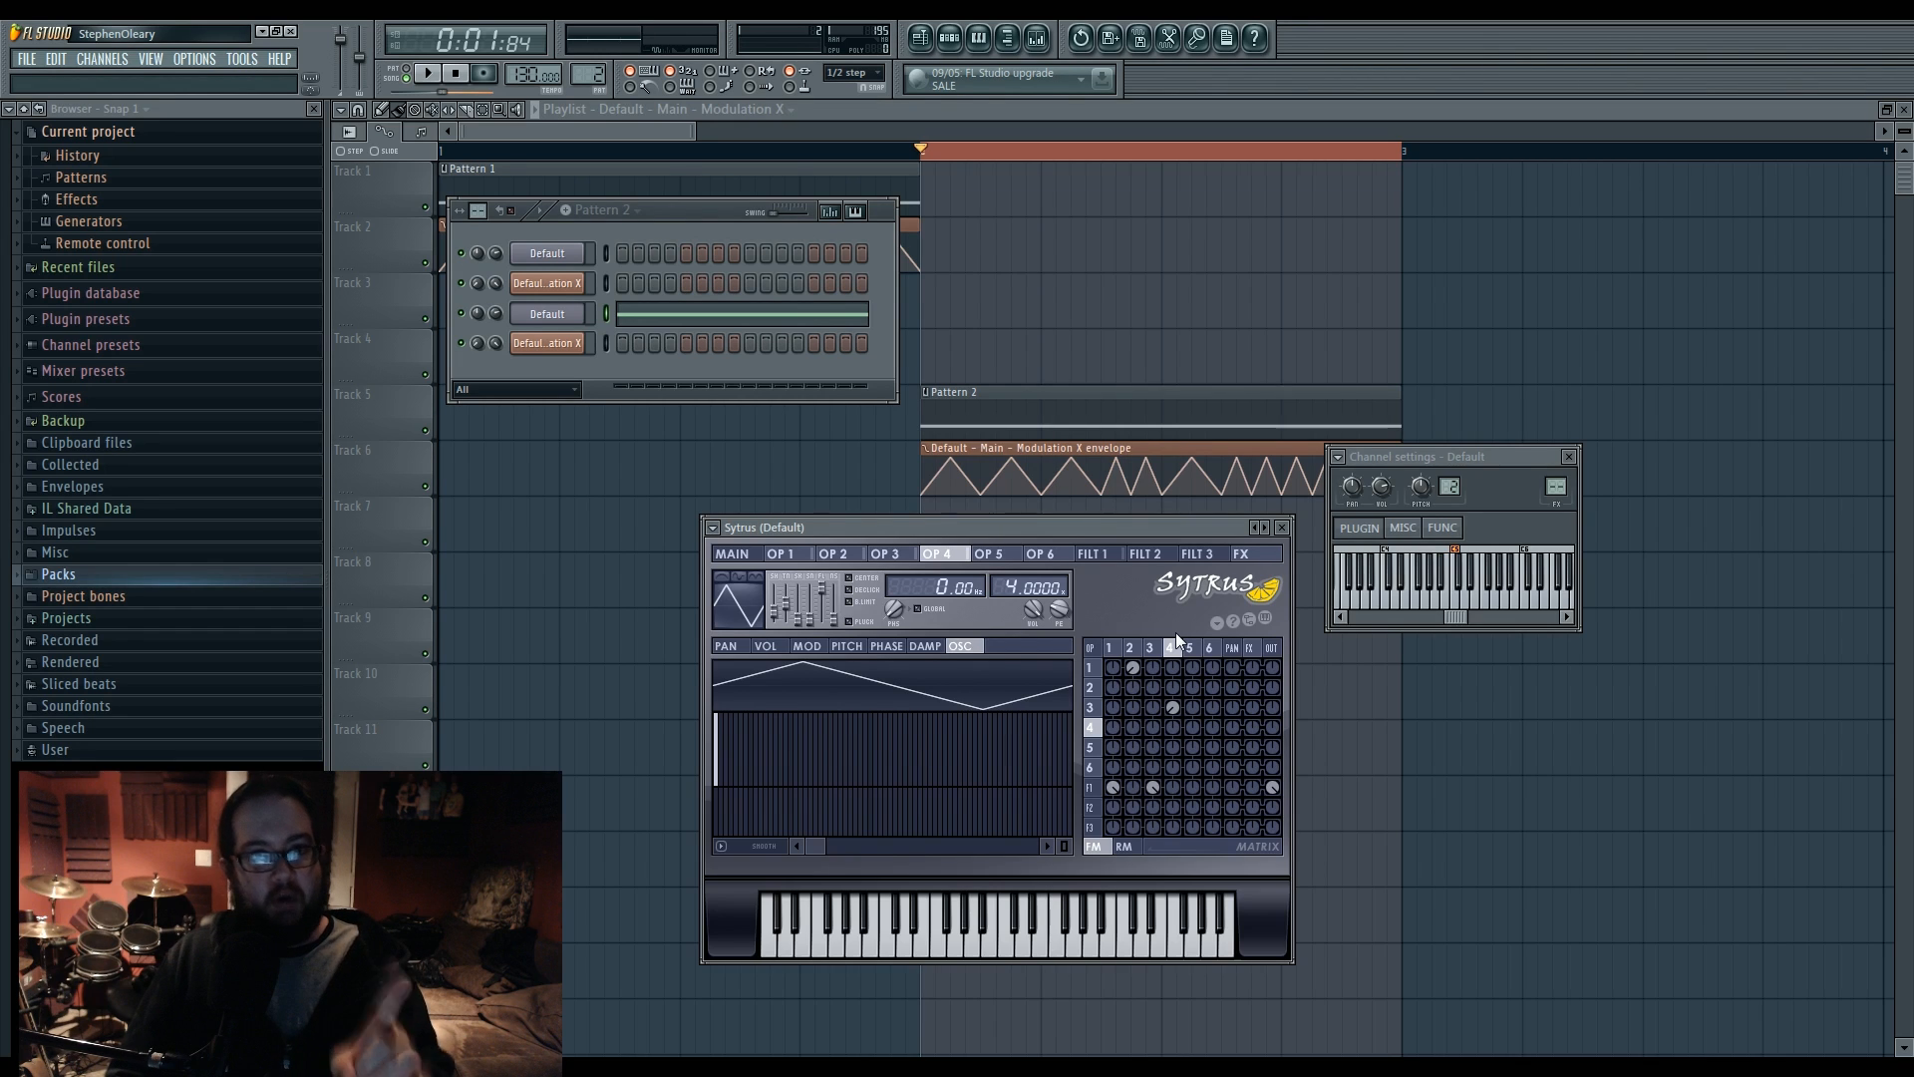
pyautogui.click(1137, 648)
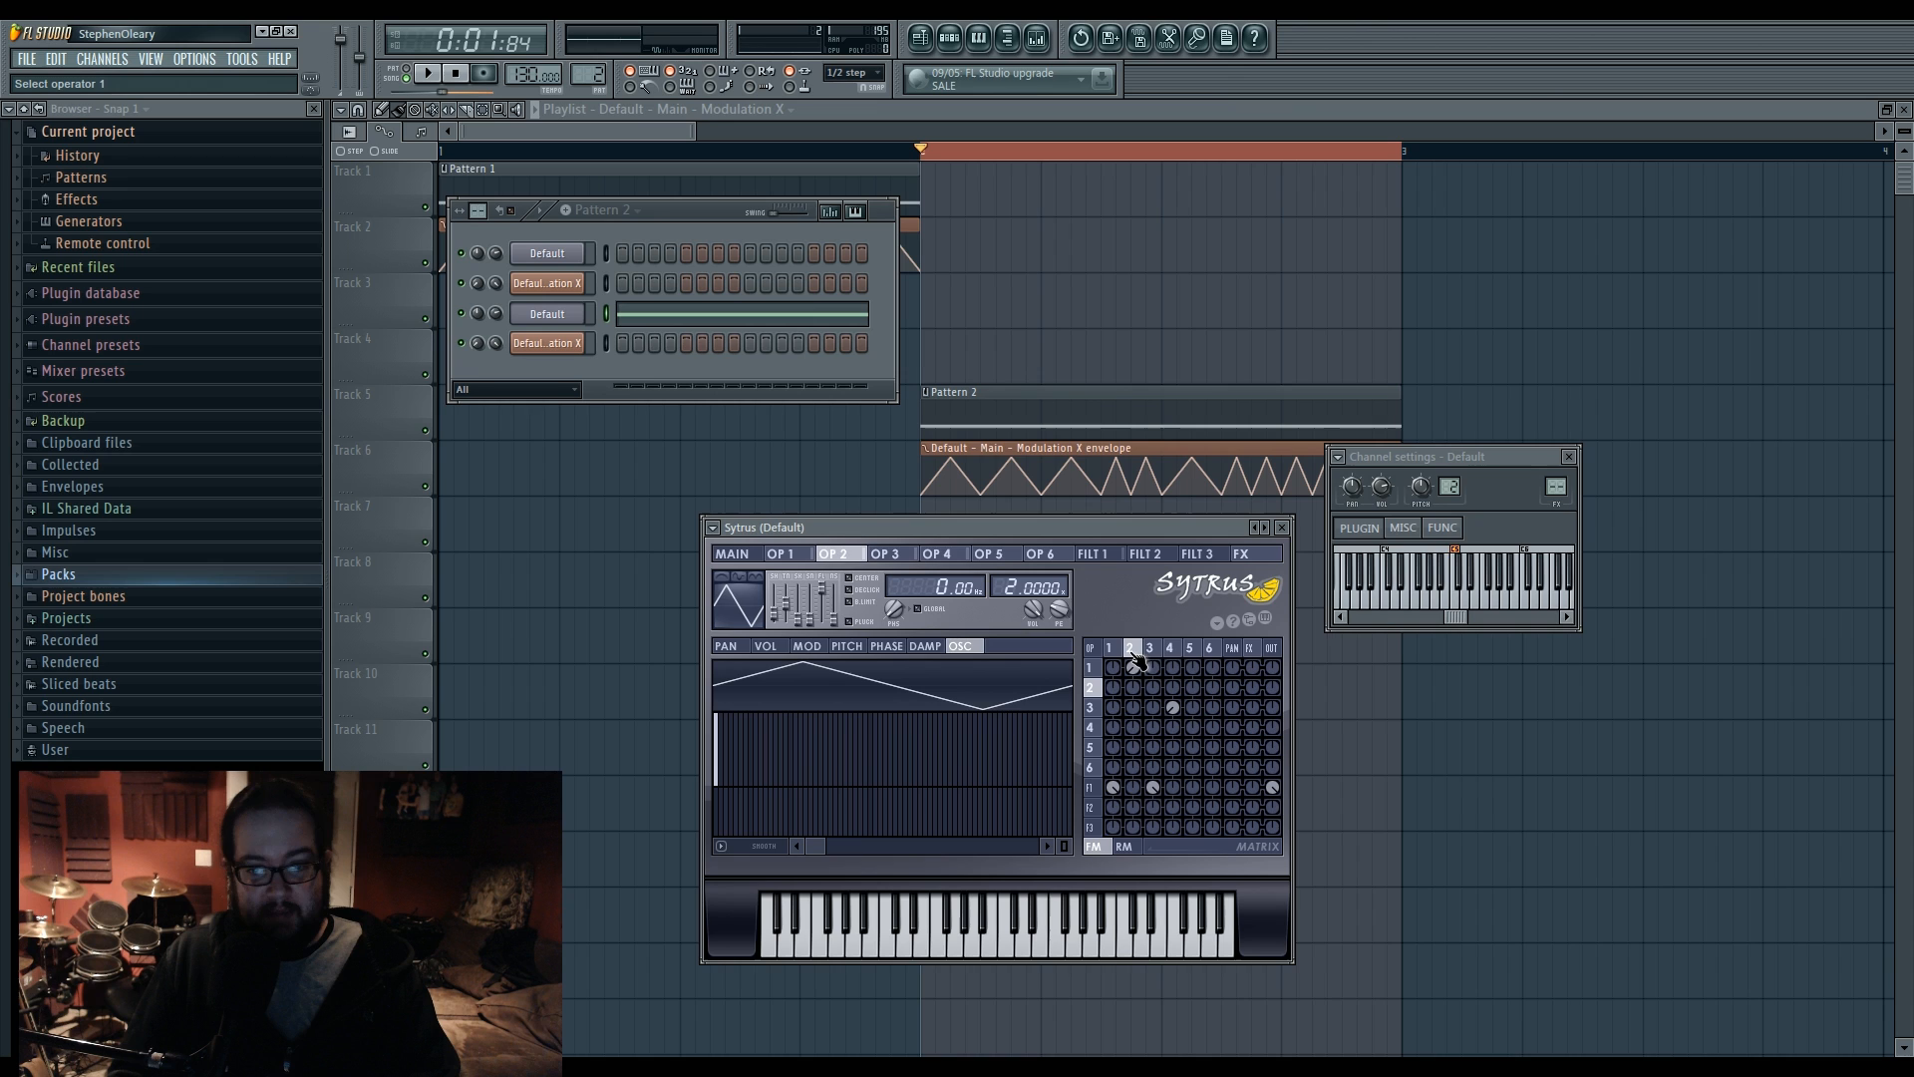
pyautogui.click(1172, 650)
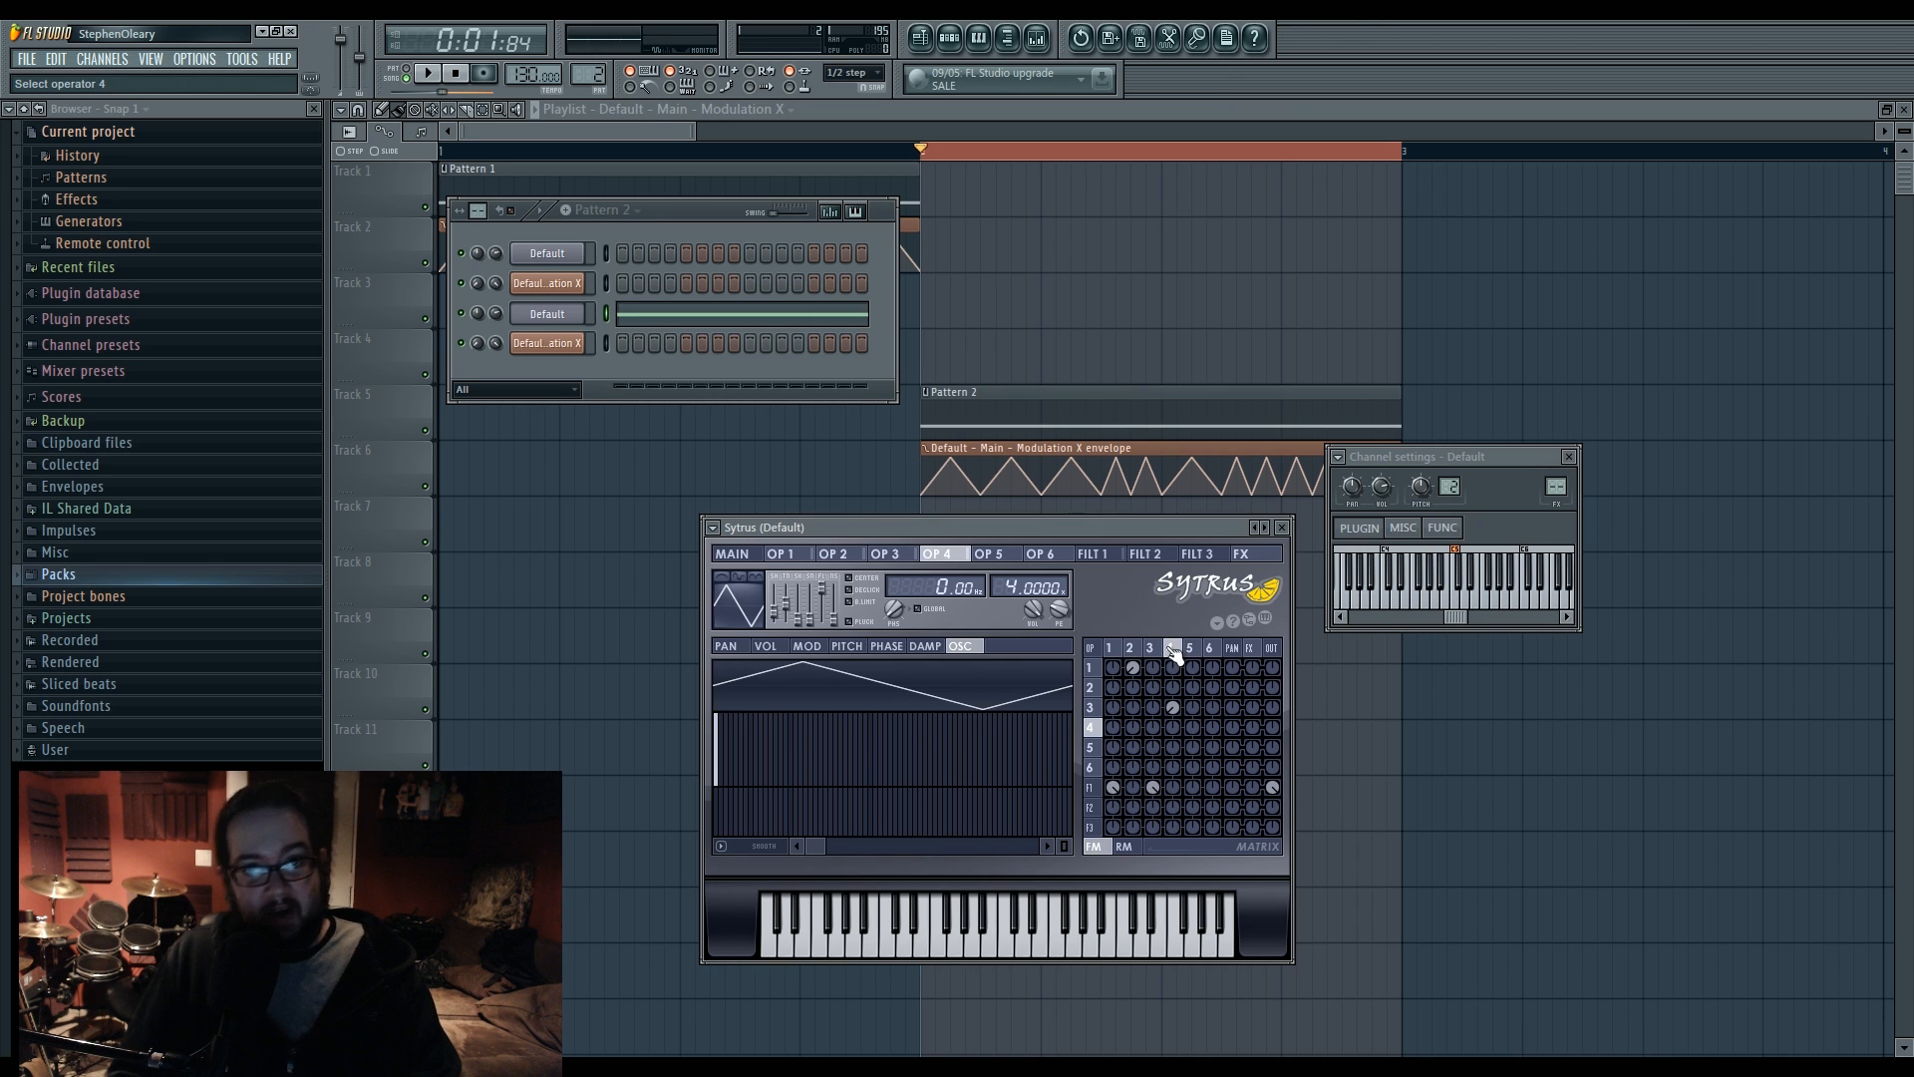
pyautogui.click(1154, 650)
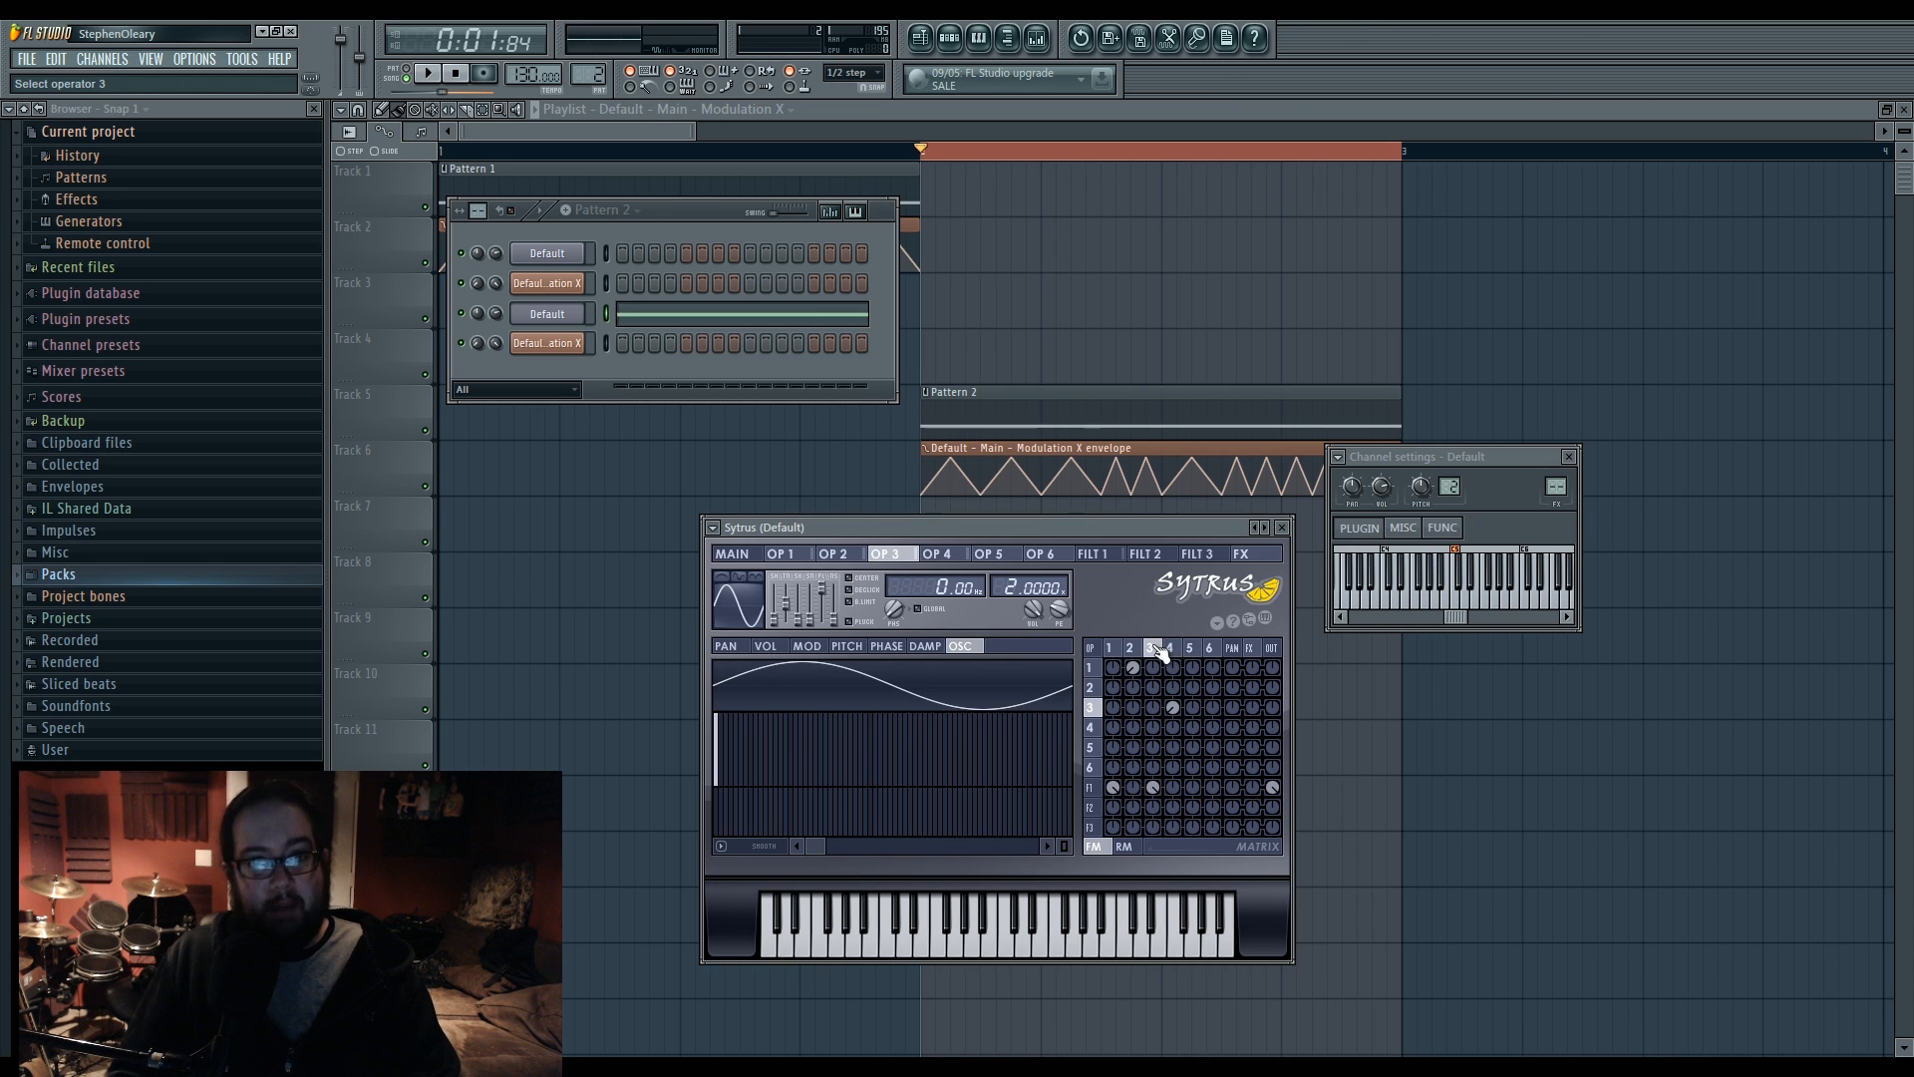
pyautogui.click(1109, 648)
pyautogui.click(1151, 648)
pyautogui.click(1131, 647)
pyautogui.click(1172, 648)
pyautogui.press('space')
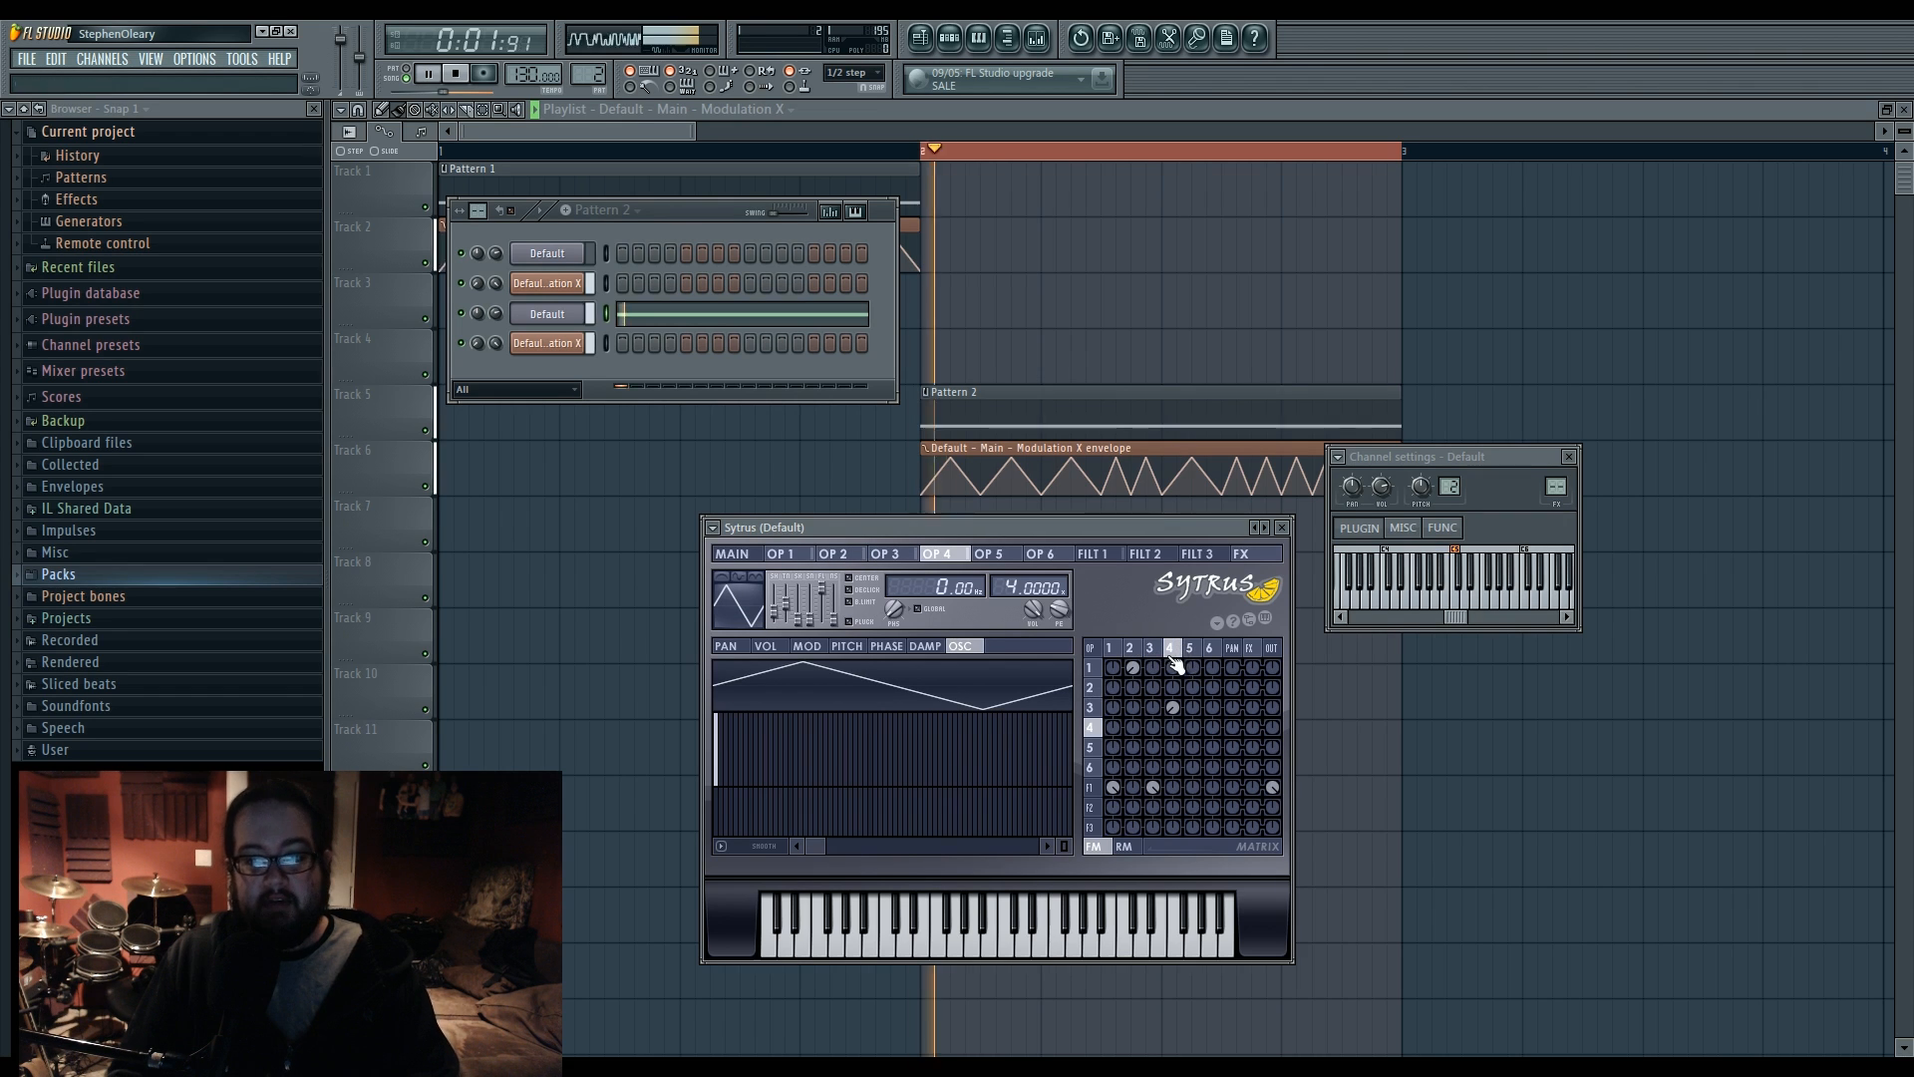
pyautogui.press('space')
# - Map filter 1's waveshaper mix to modulation X with a nearly straight rising line of about 2% tension and play Pattern 2
pyautogui.click(1090, 787)
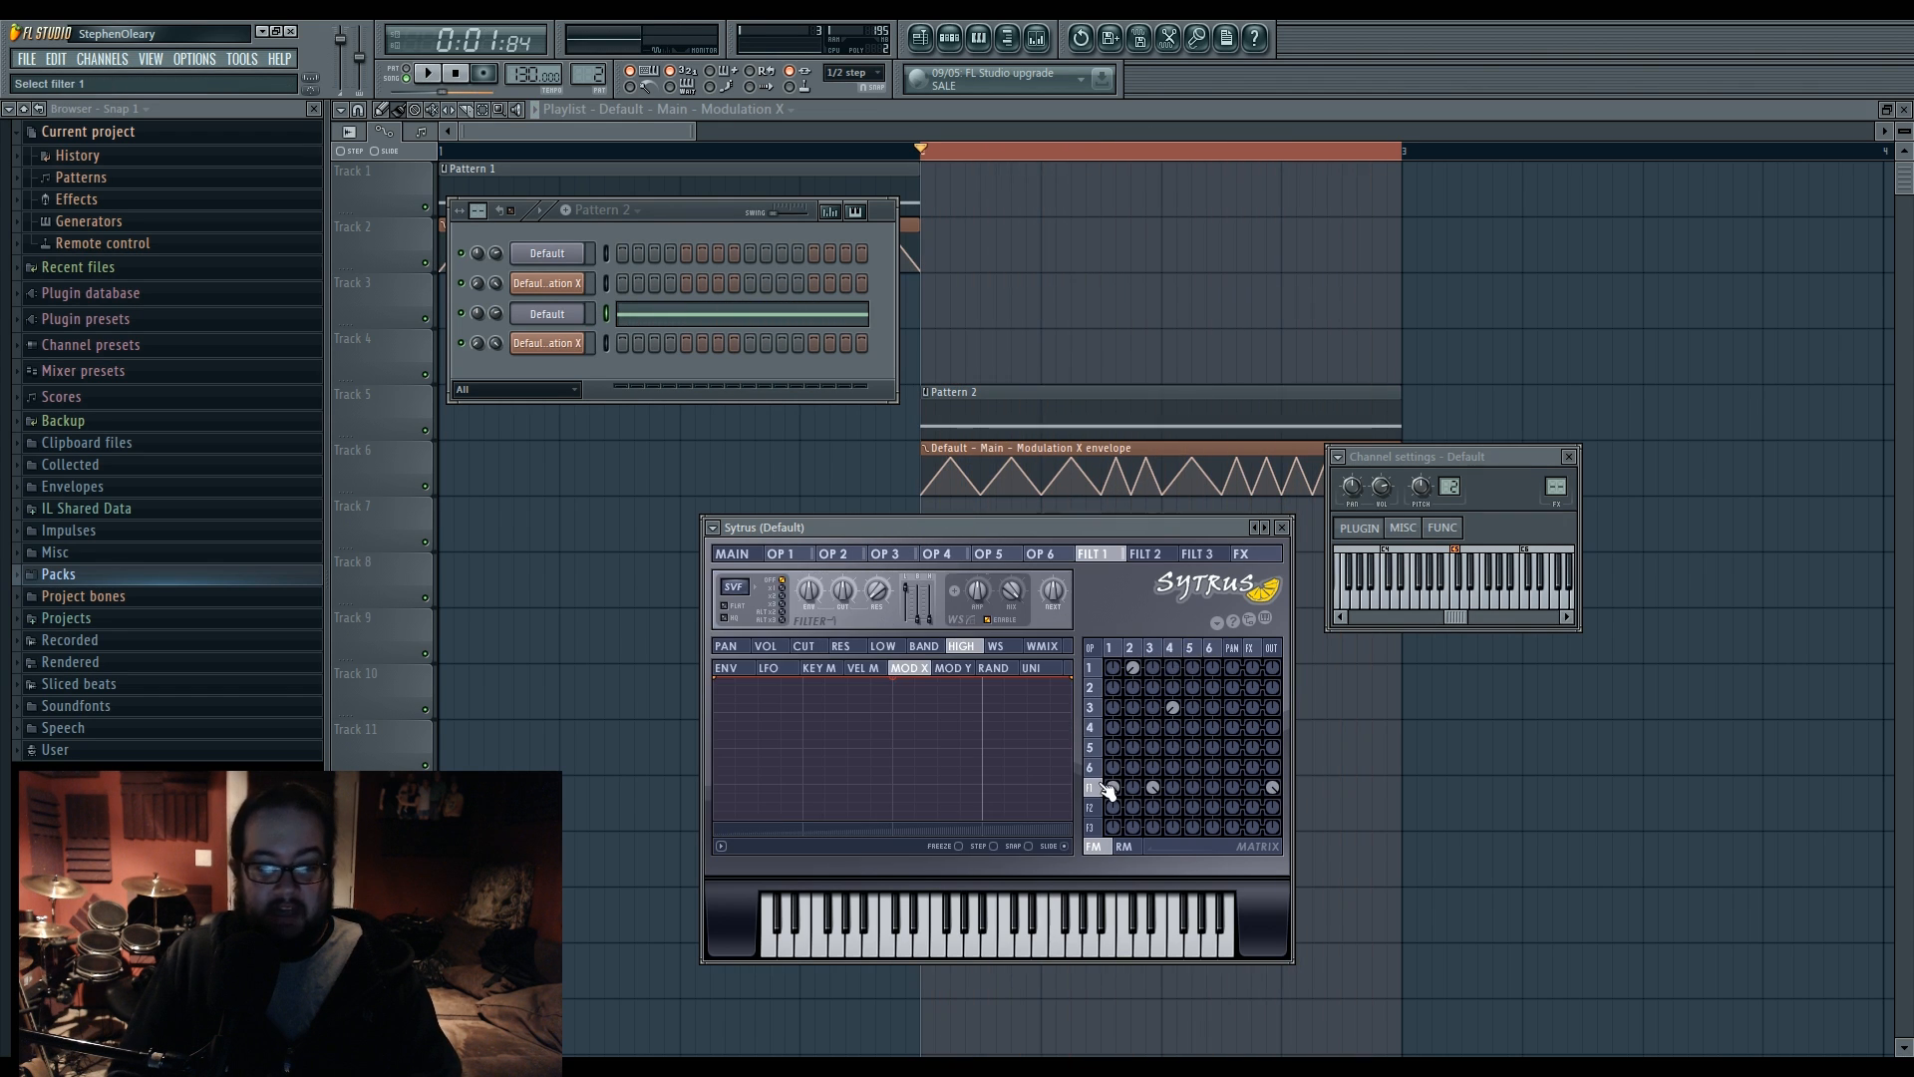
pyautogui.click(995, 646)
pyautogui.click(1040, 646)
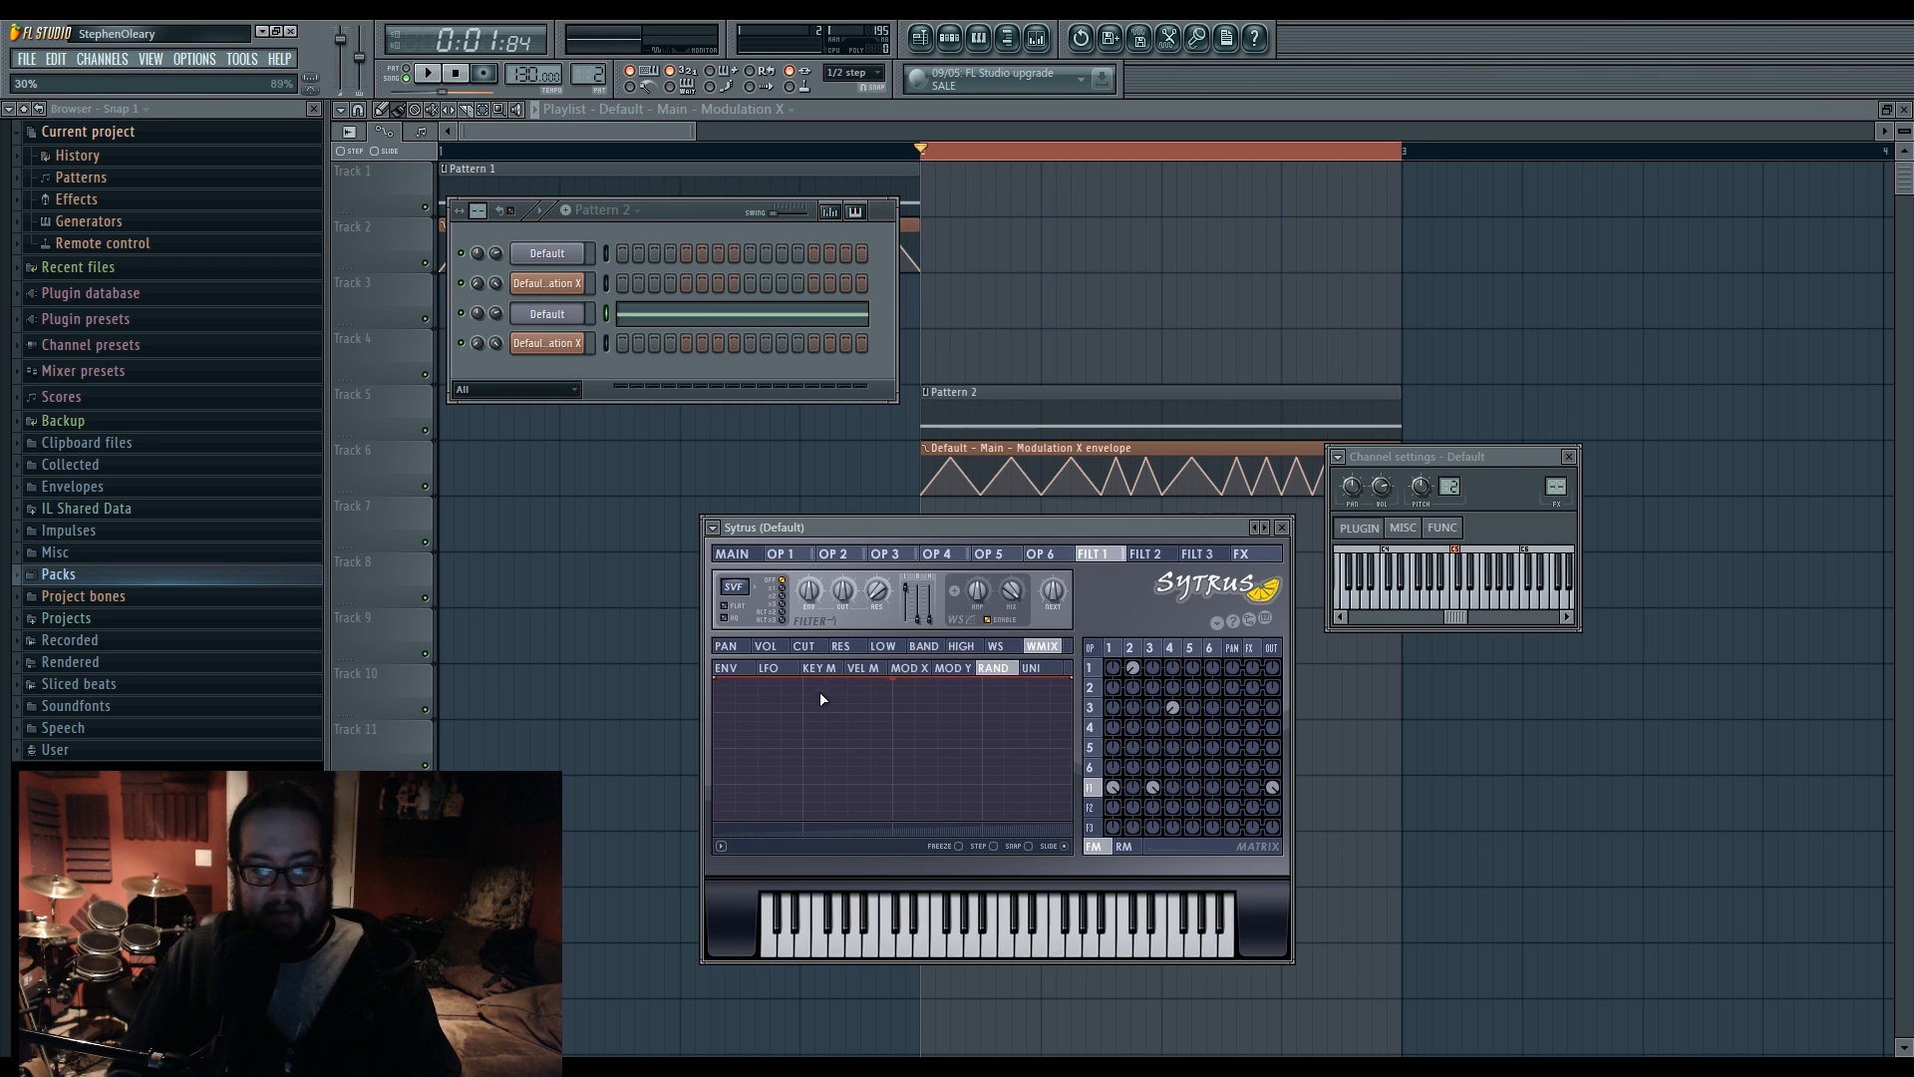
pyautogui.click(909, 667)
pyautogui.press('space')
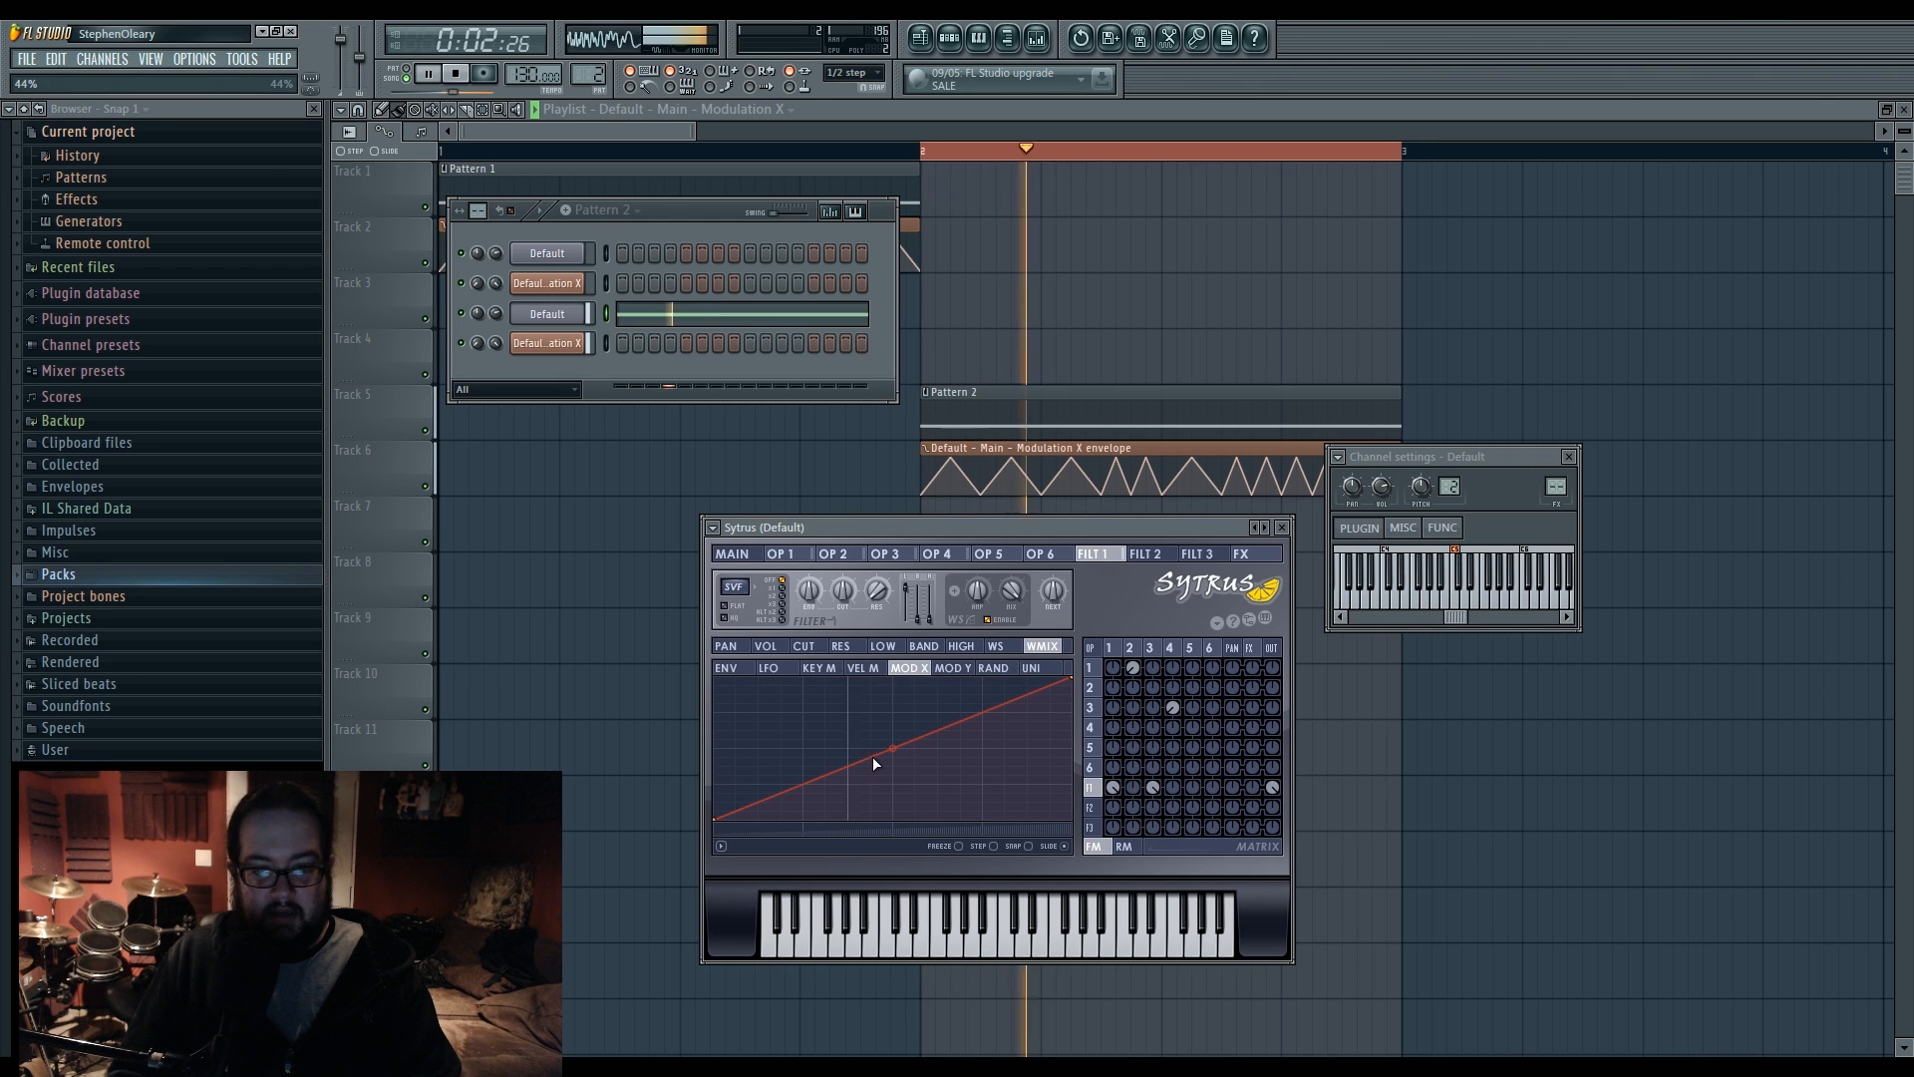
pyautogui.moveTo(893, 749)
pyautogui.mouseDown()
pyautogui.moveTo(893, 787)
pyautogui.moveTo(893, 713)
pyautogui.moveTo(893, 747)
pyautogui.mouseUp()
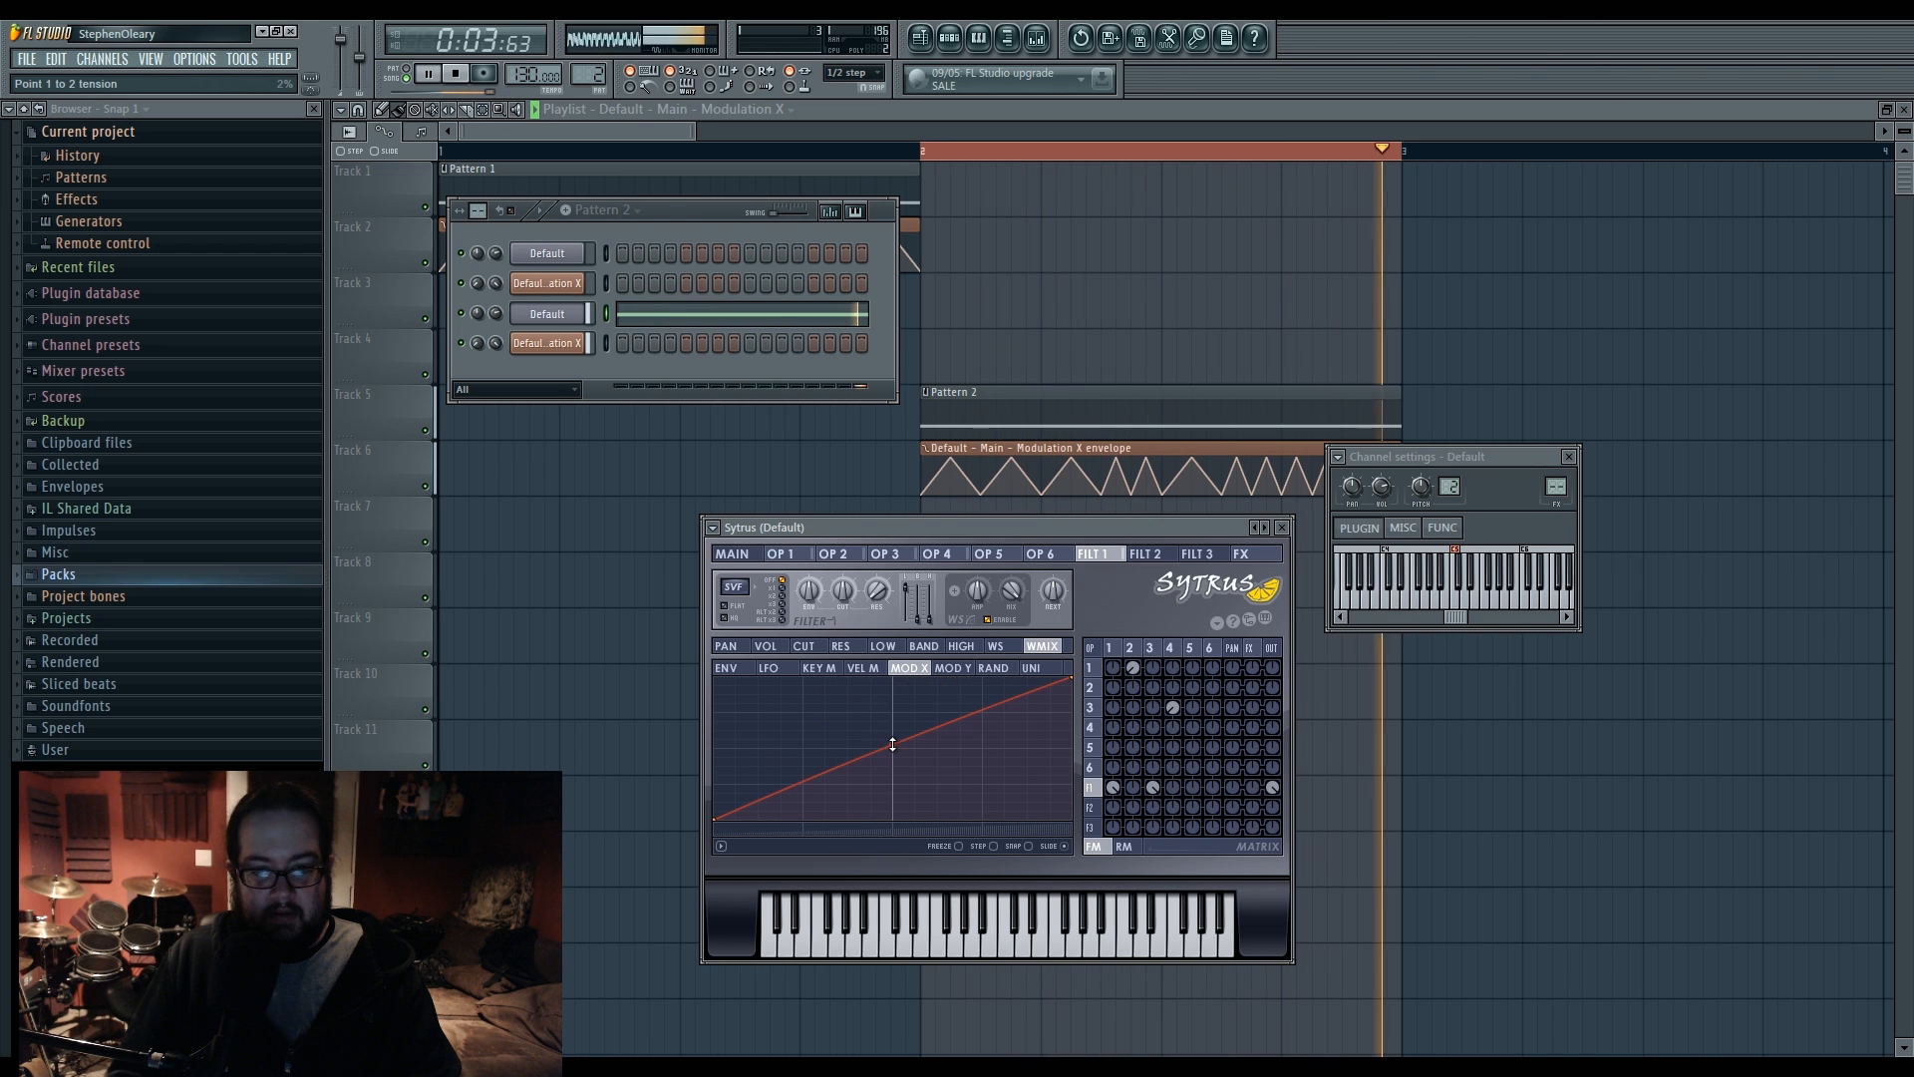
pyautogui.press('space')
# - Bend the waveshaper mix's modulation X mapping into an S-curve with about 20% tension and play Pattern 2
pyautogui.rightClick(1069, 679)
pyautogui.click(1115, 755)
pyautogui.moveTo(892, 762); pyautogui.dragTo(892, 748)
pyautogui.press('space')
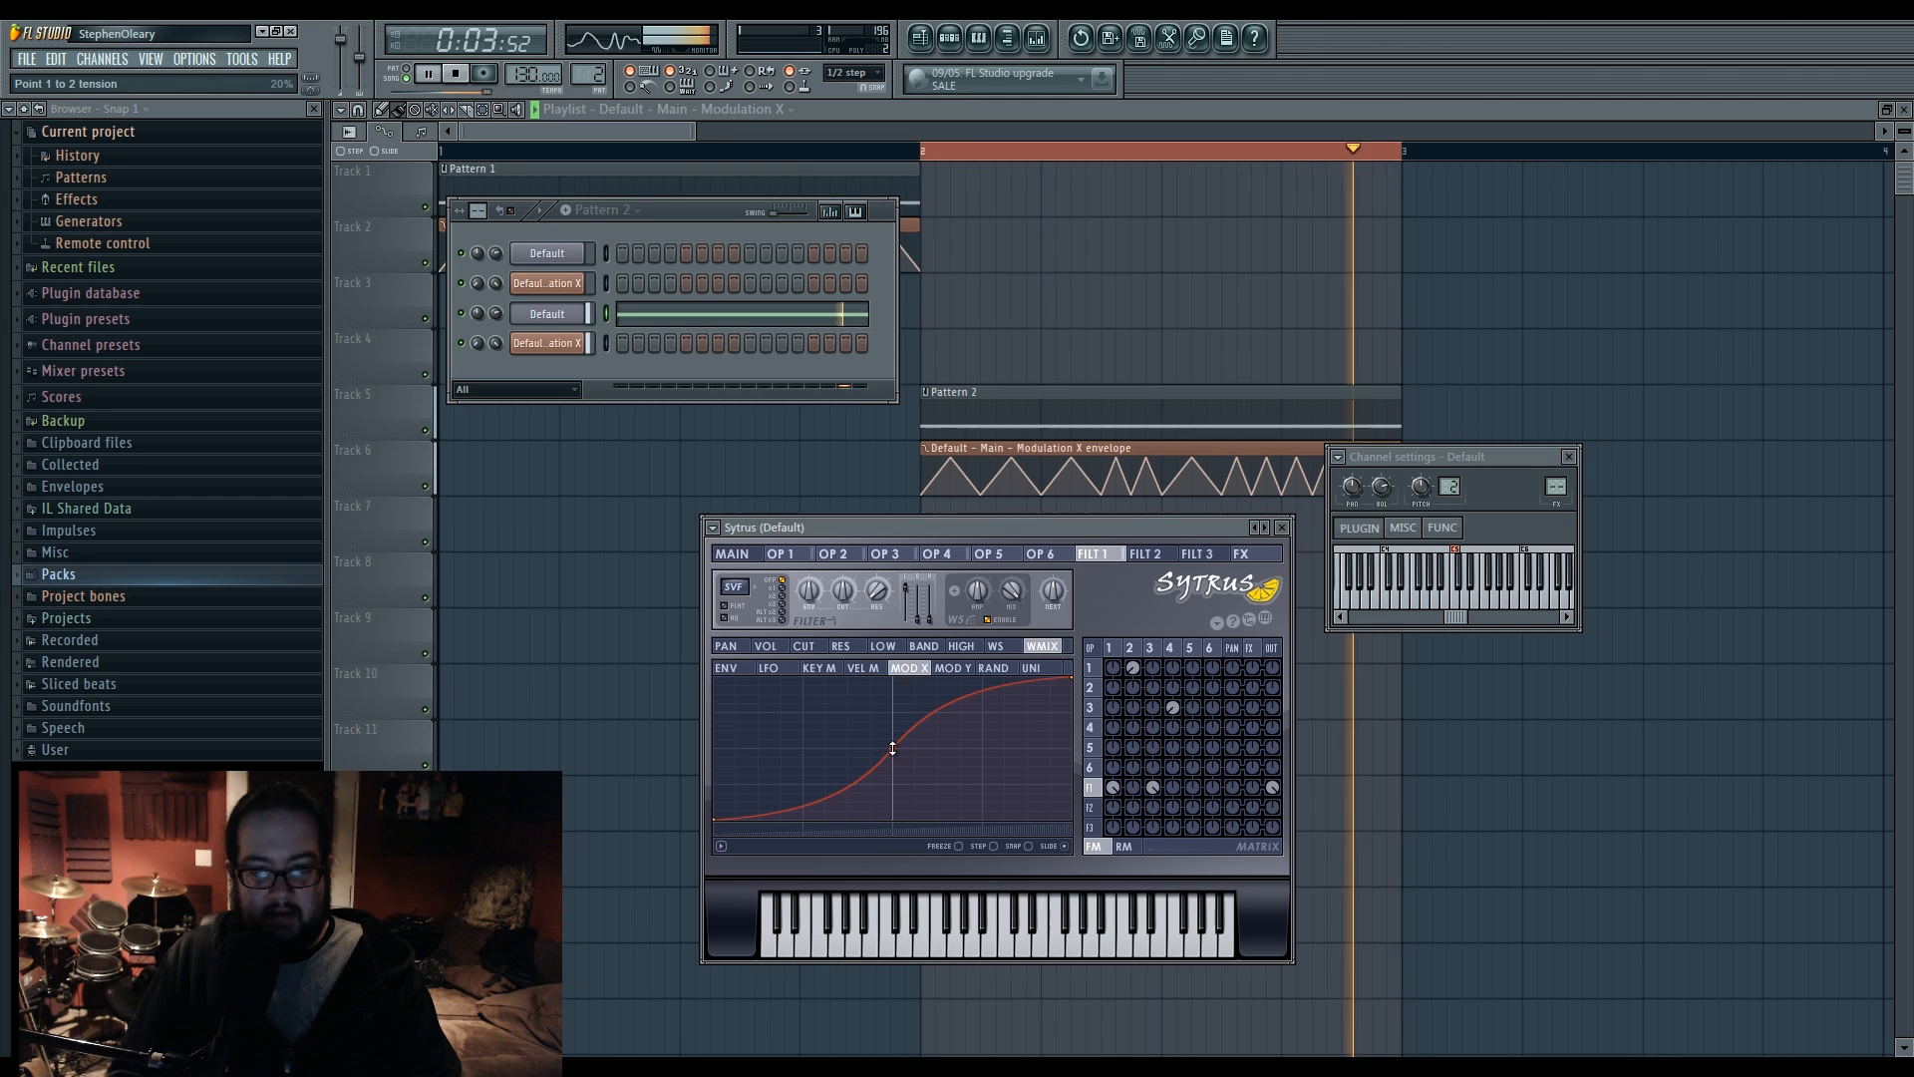
pyautogui.press('space')
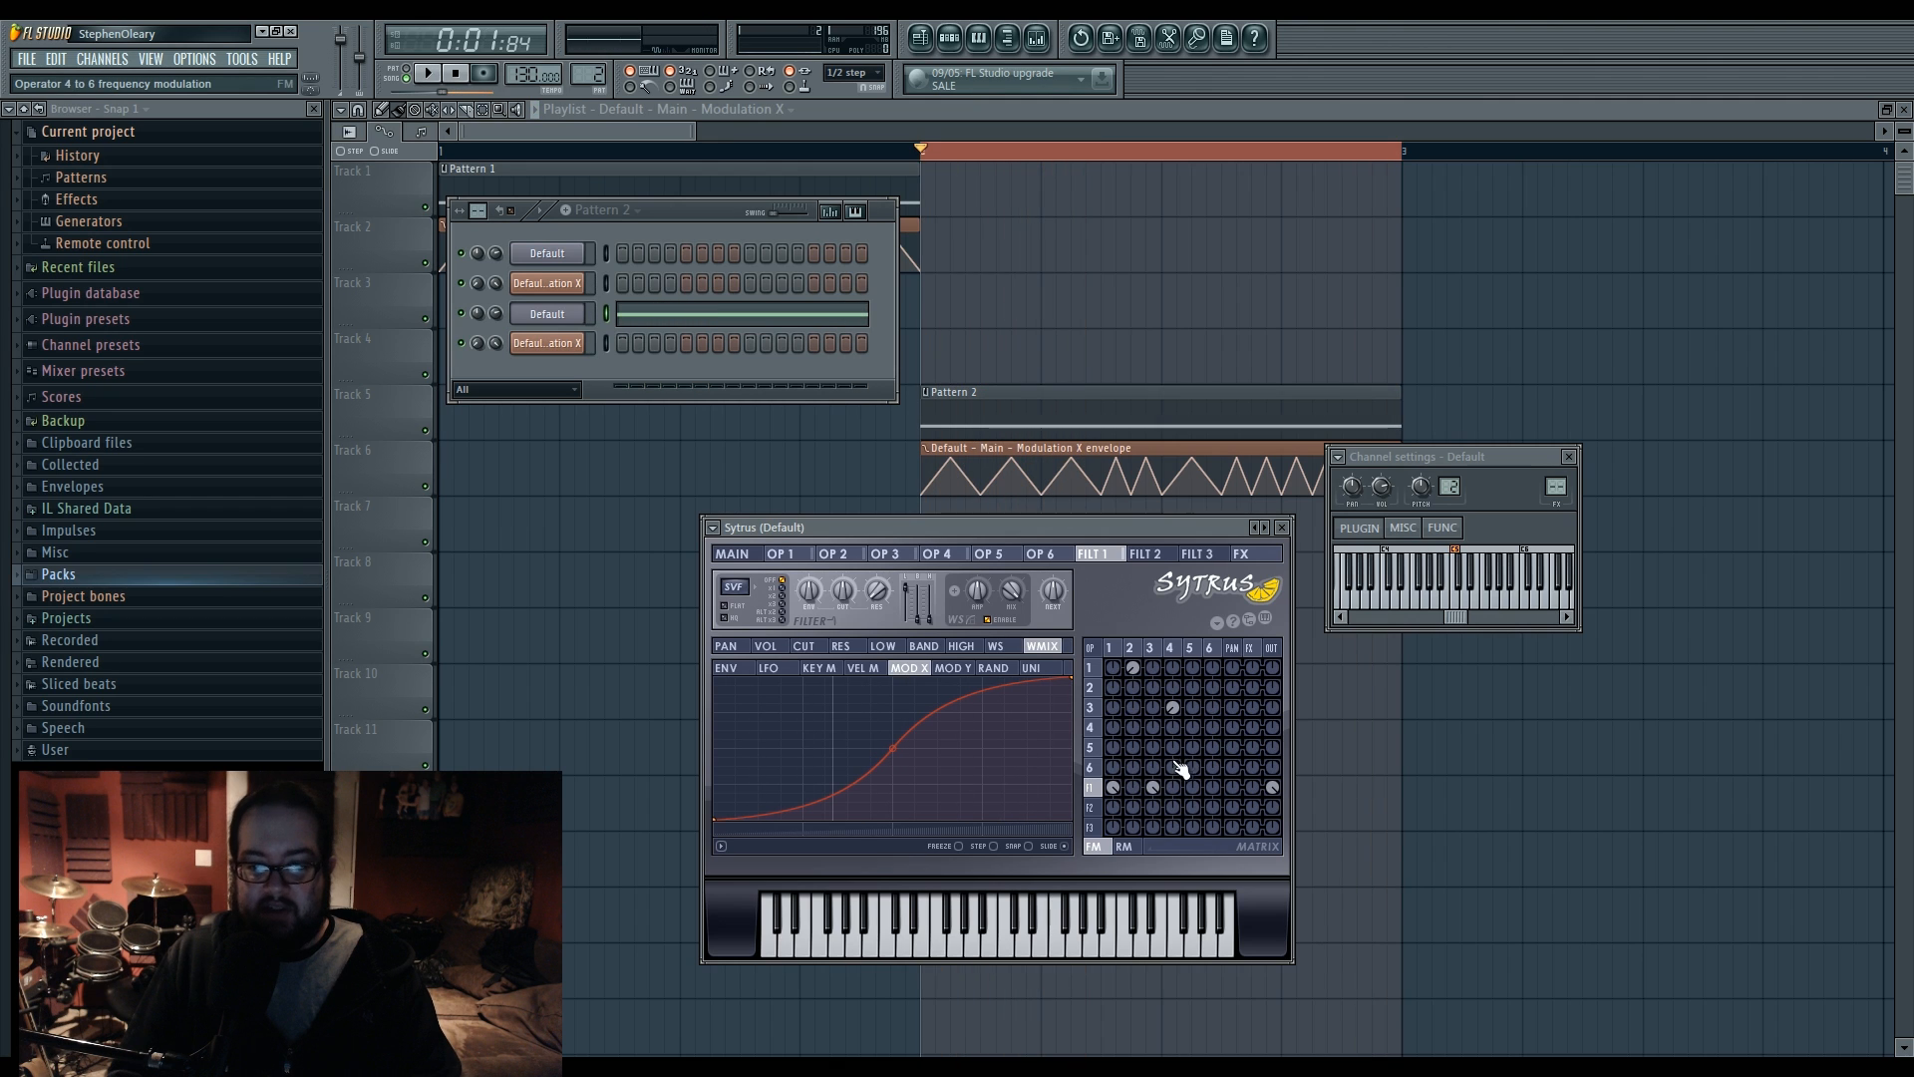
# - Route operator 6 directly to the output in the matrix
pyautogui.click(1116, 769)
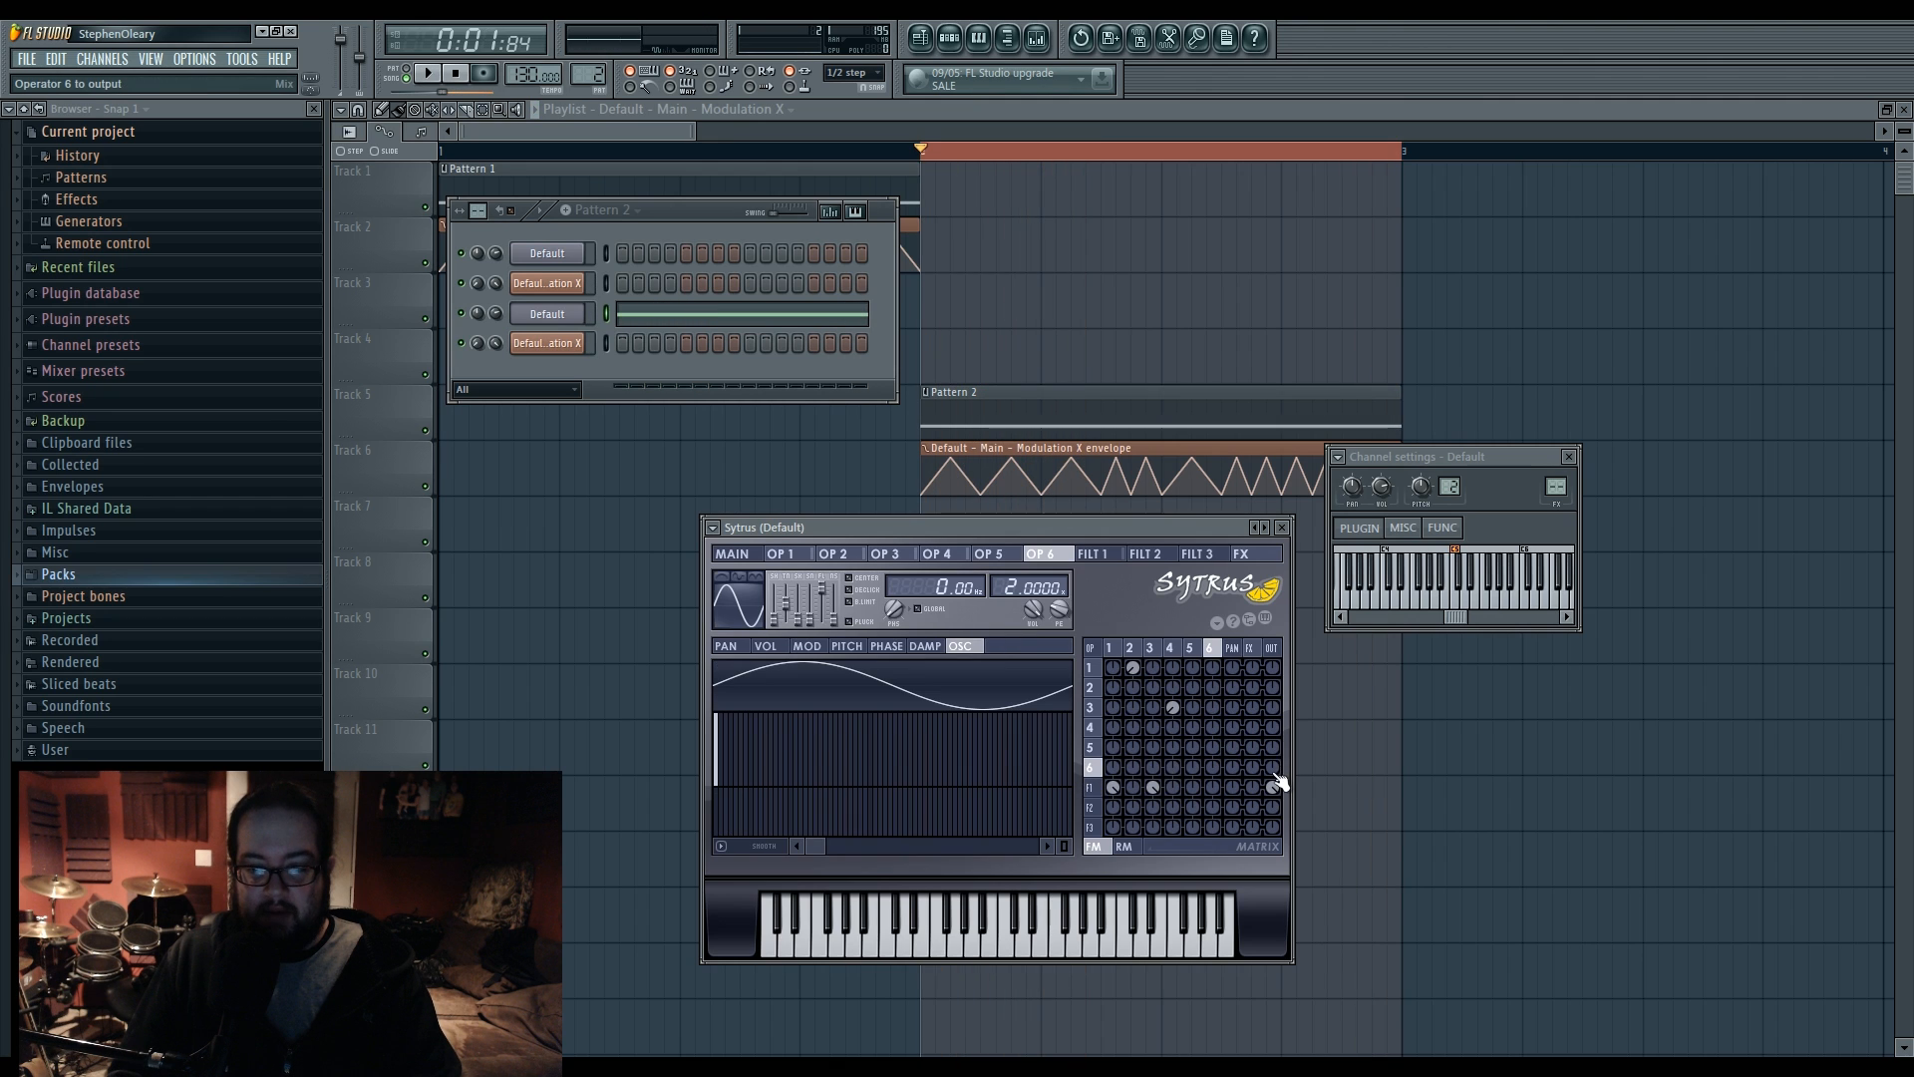
pyautogui.moveTo(1272, 768); pyautogui.dragTo(1272, 688)
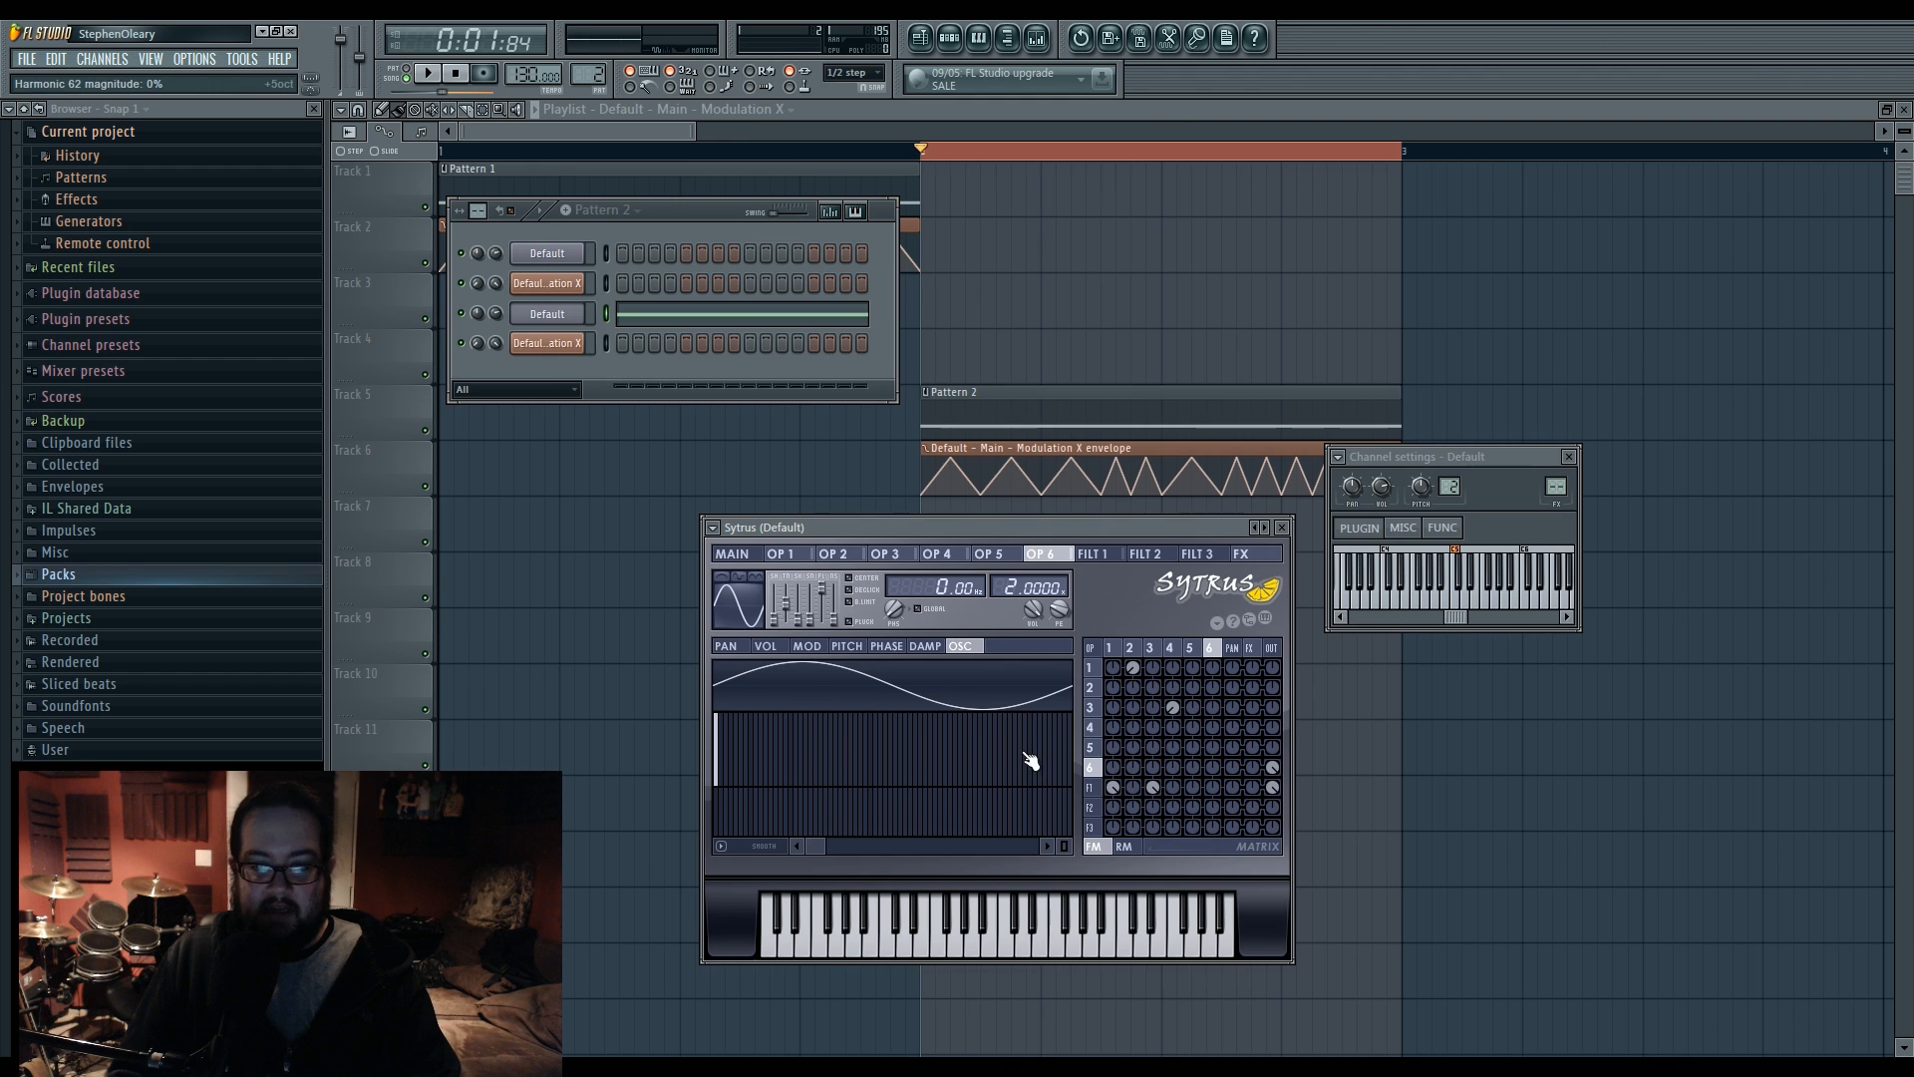
# - Try lowering the start of operator 6's volume mapping for modulation X
pyautogui.click(765, 646)
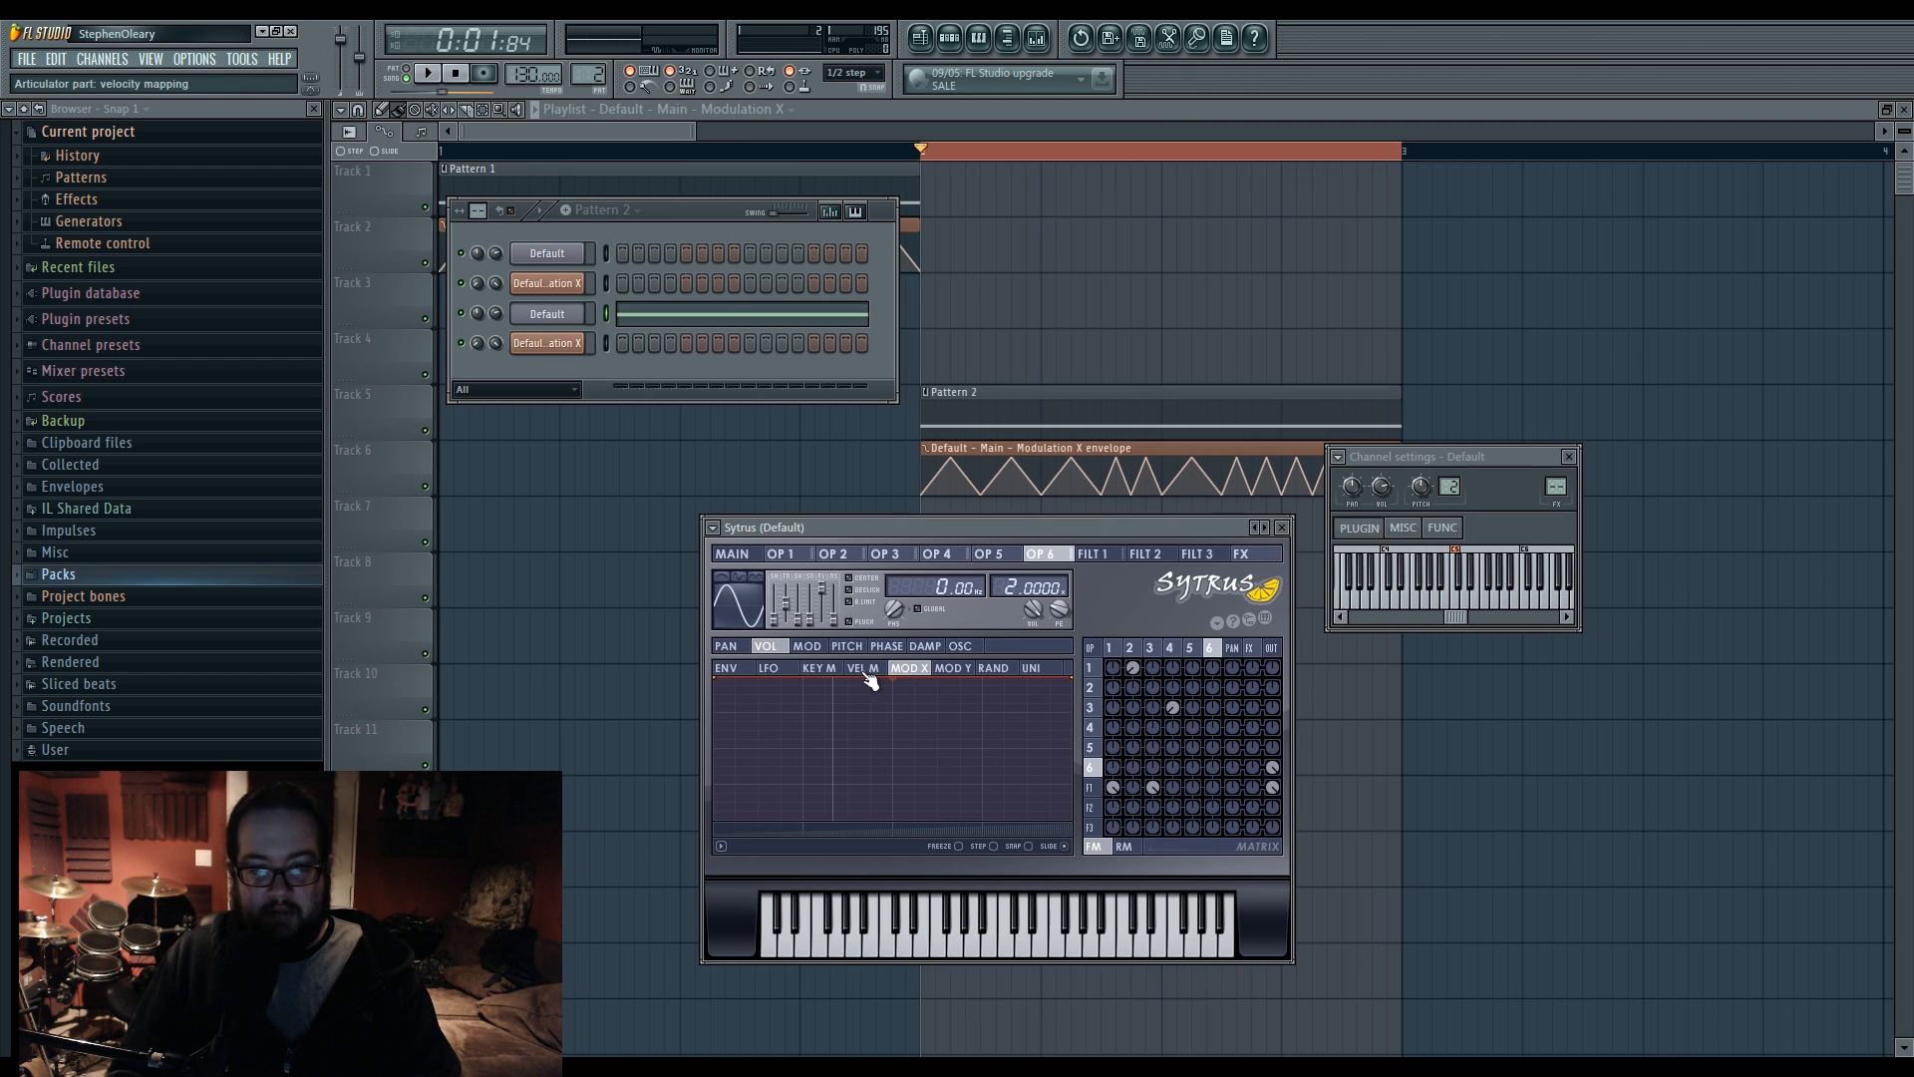
pyautogui.moveTo(711, 685); pyautogui.dragTo(706, 903)
pyautogui.moveTo(725, 823); pyautogui.dragTo(716, 678)
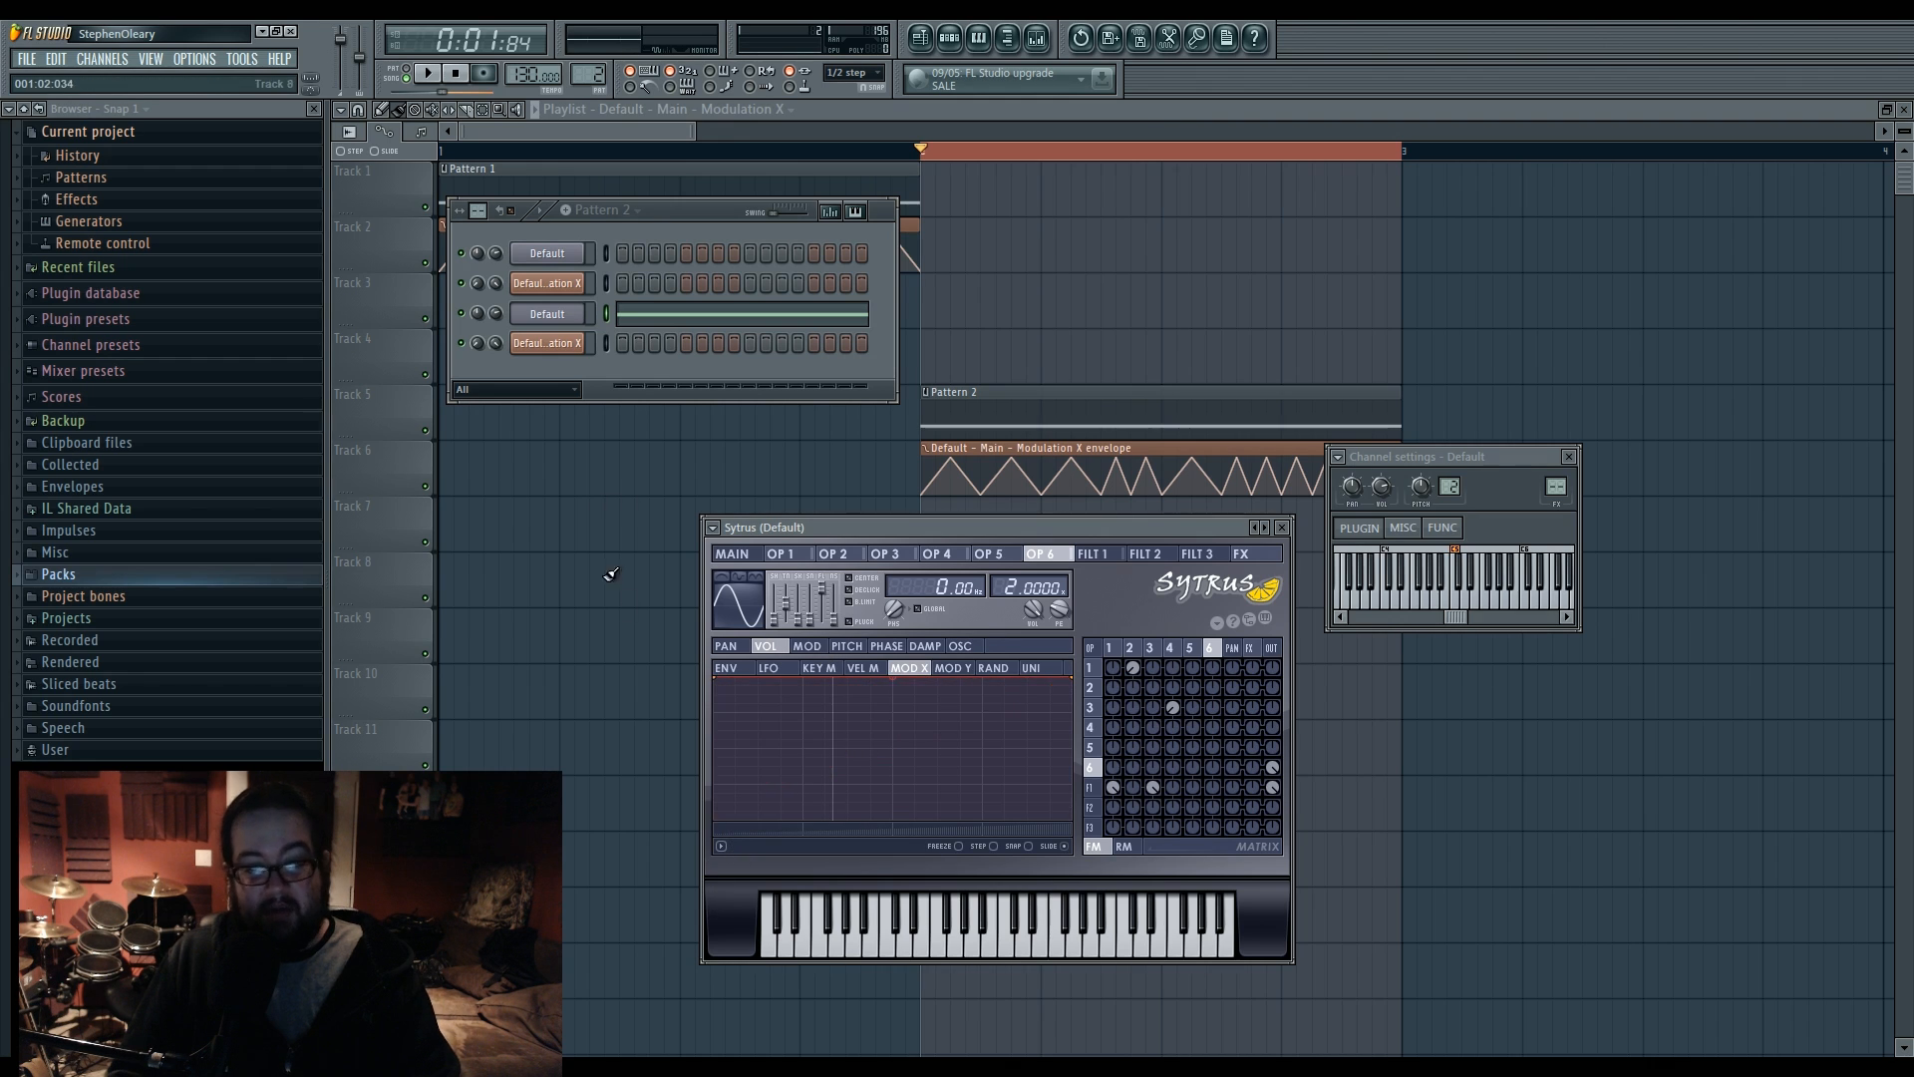
# - Review operators 3 and 6 and filter 1's waveshaper mix mapping for modulation X
pyautogui.click(1093, 786)
pyautogui.click(1150, 649)
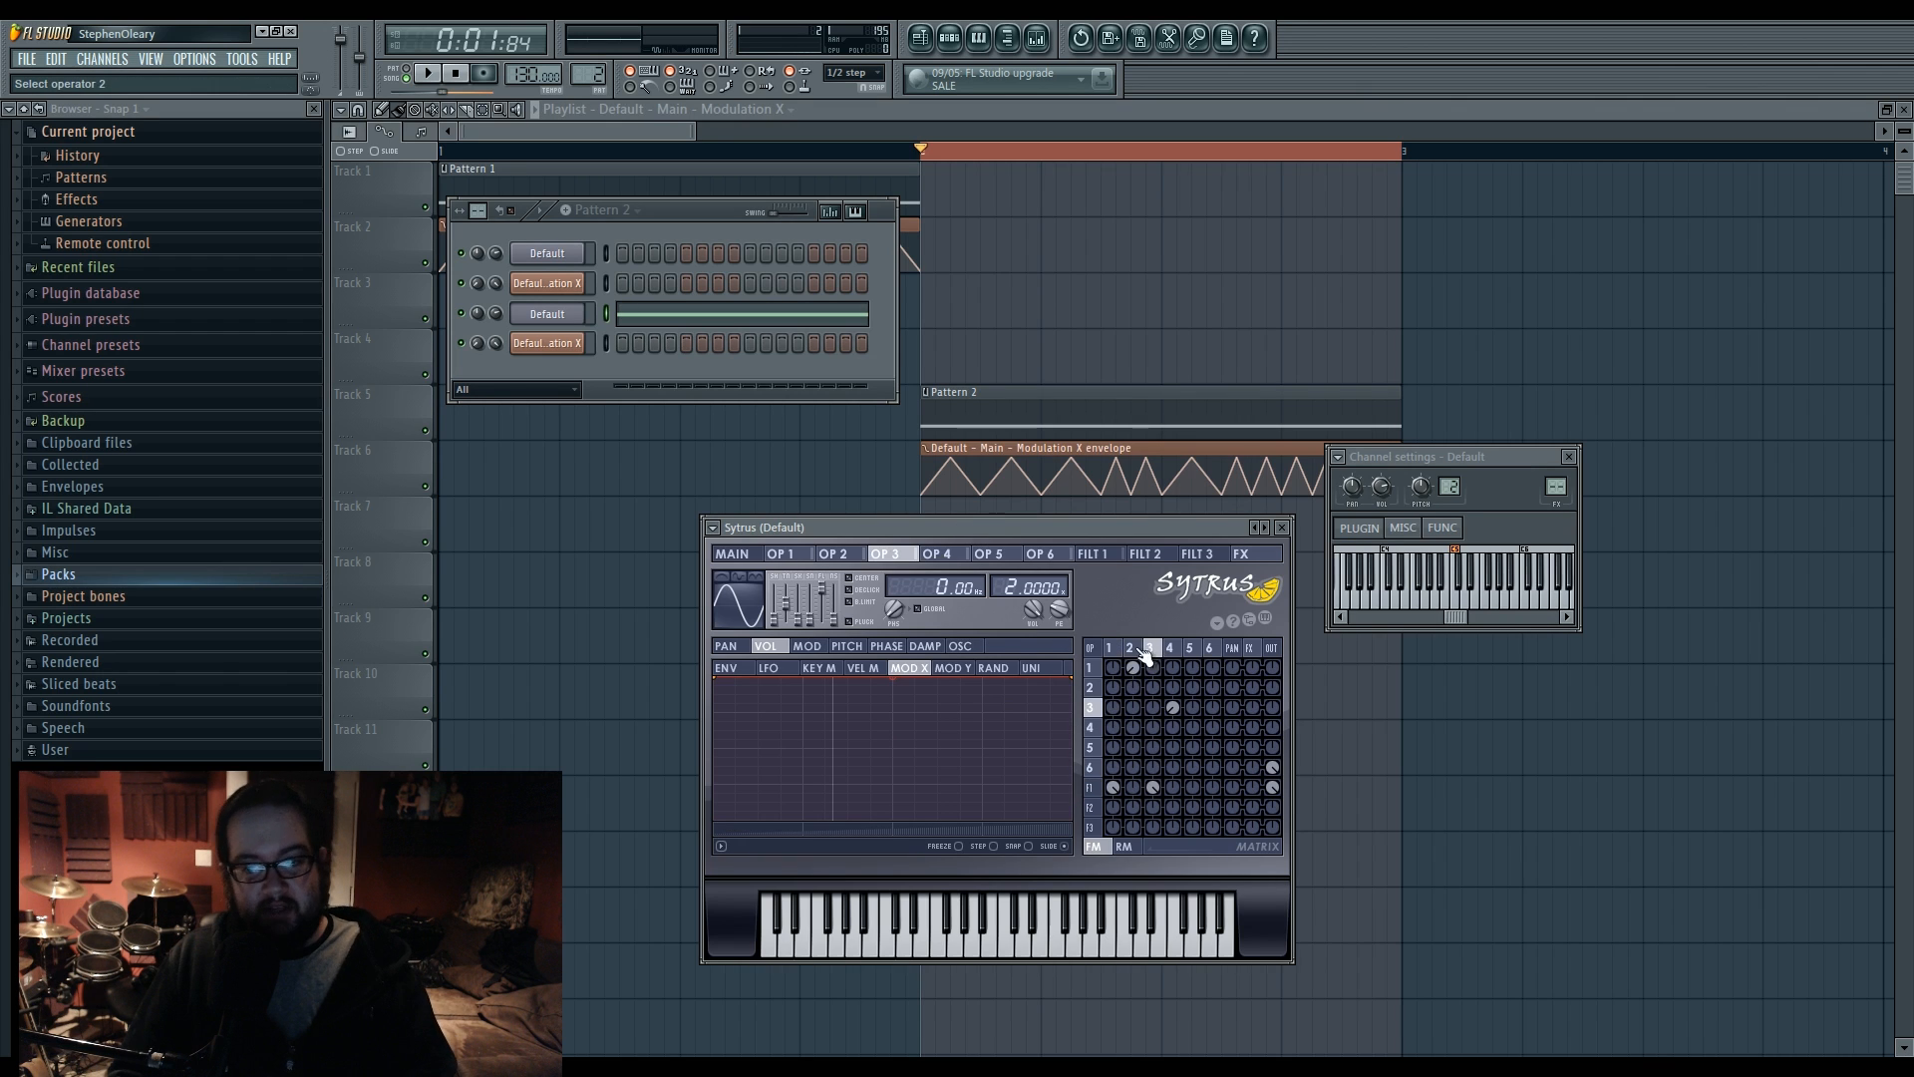
pyautogui.click(1094, 786)
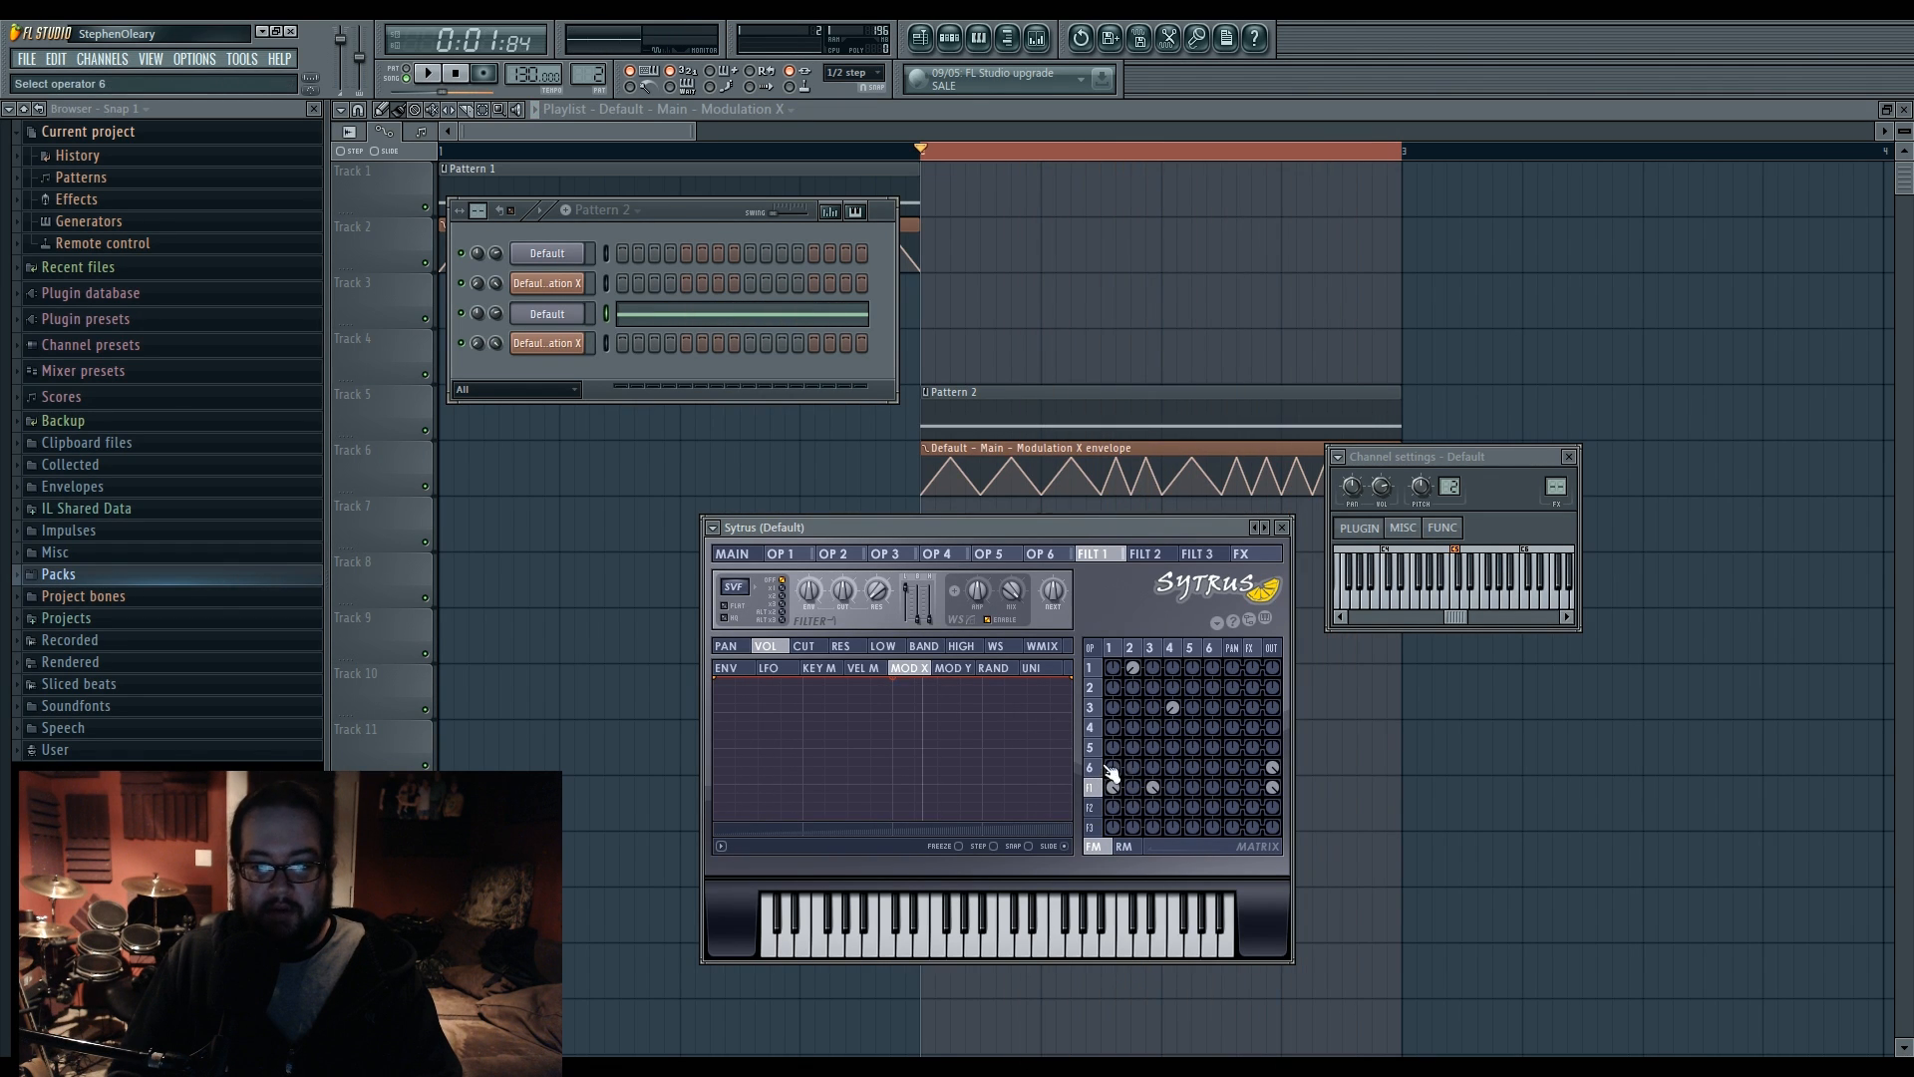
pyautogui.click(1089, 766)
pyautogui.click(1090, 786)
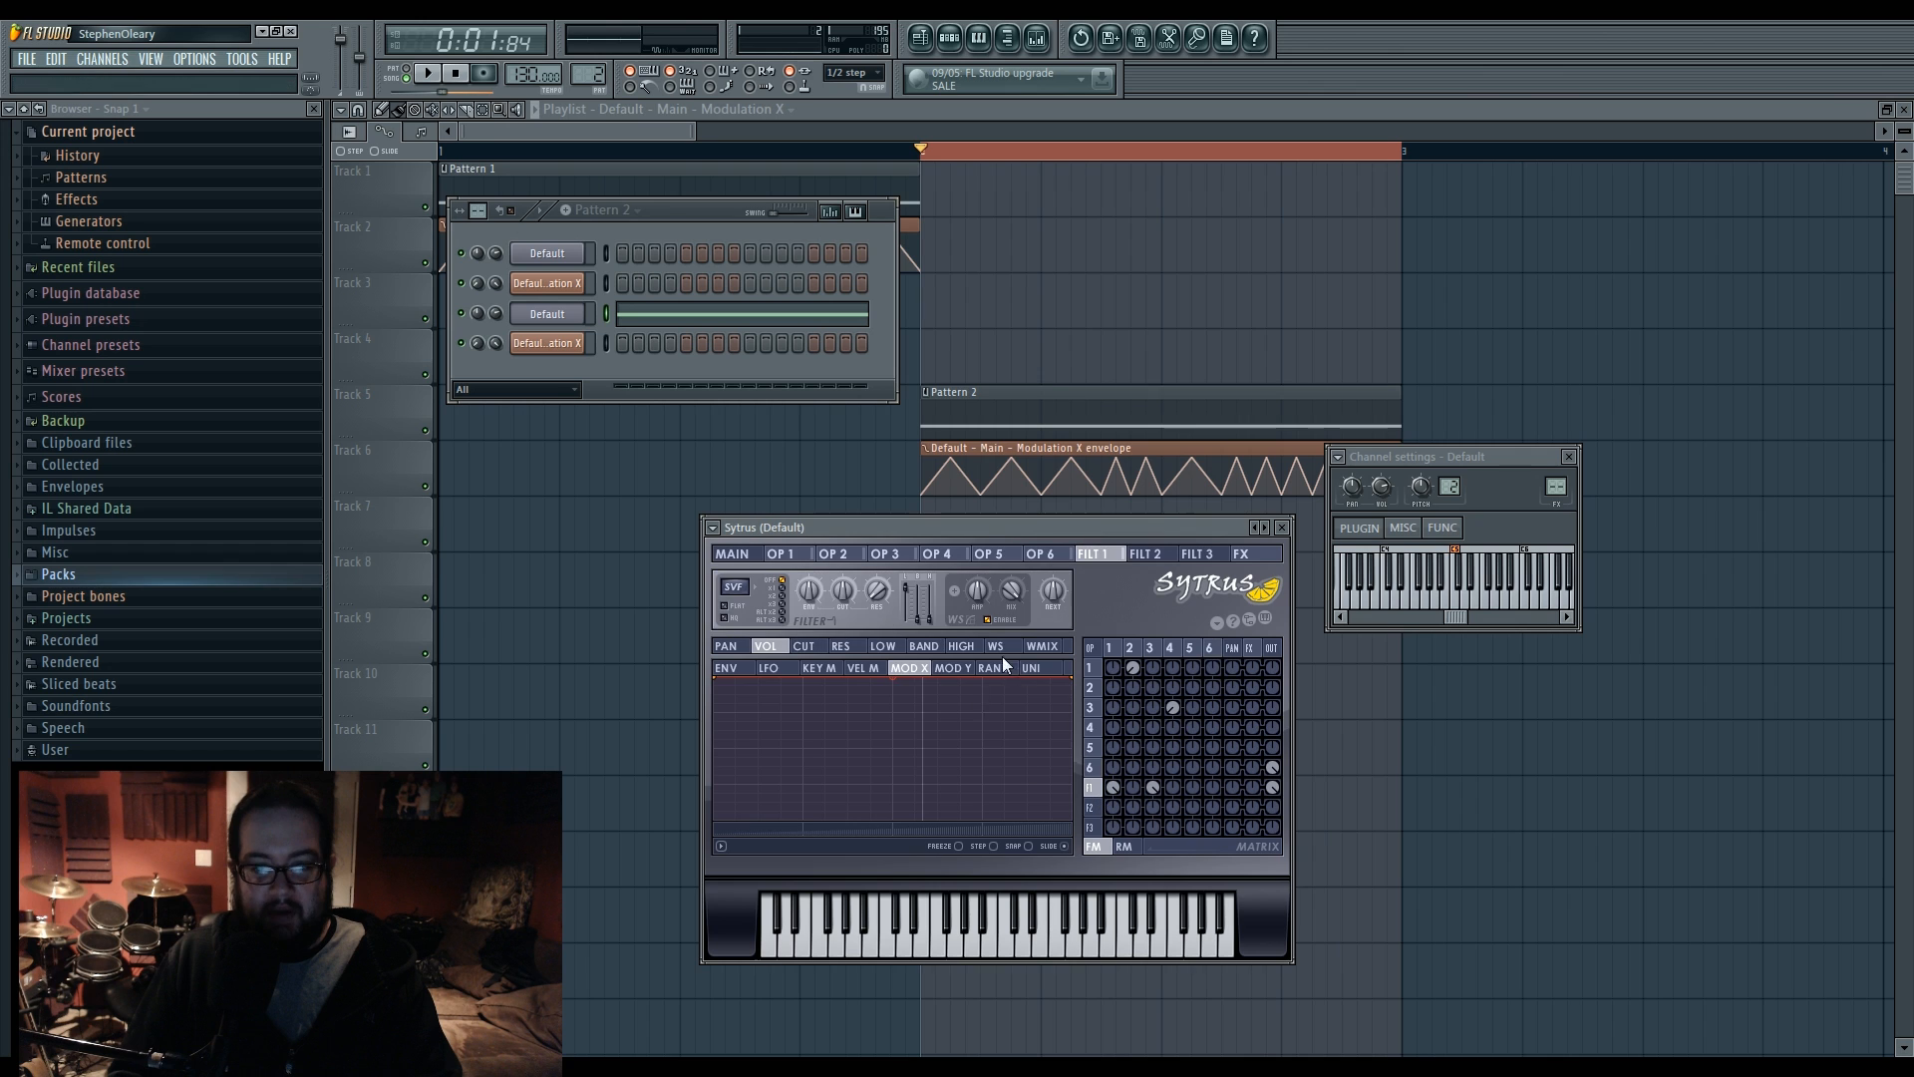
pyautogui.click(1002, 647)
pyautogui.click(1030, 649)
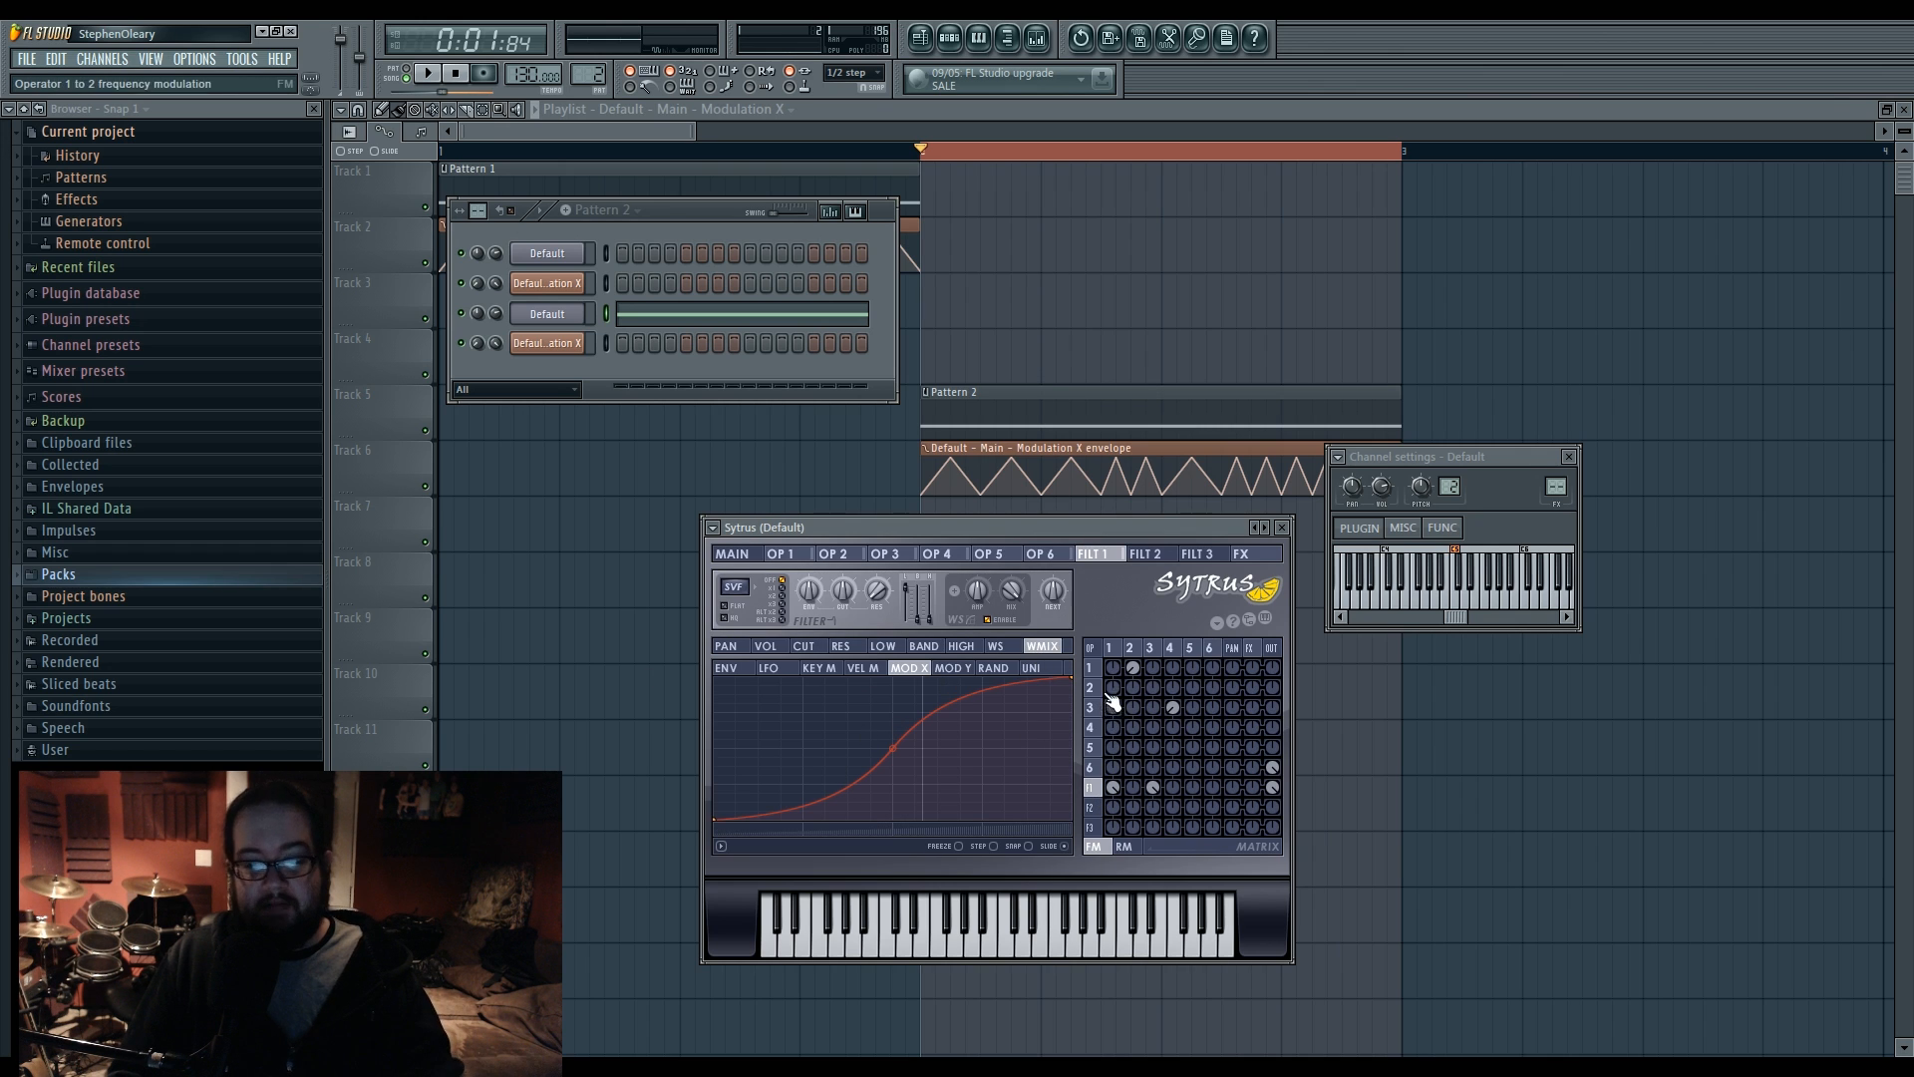
# - Shape operator 6's volume mapping for modulation X into a rising S-curve starting near zero and play Pattern 2
pyautogui.click(1090, 768)
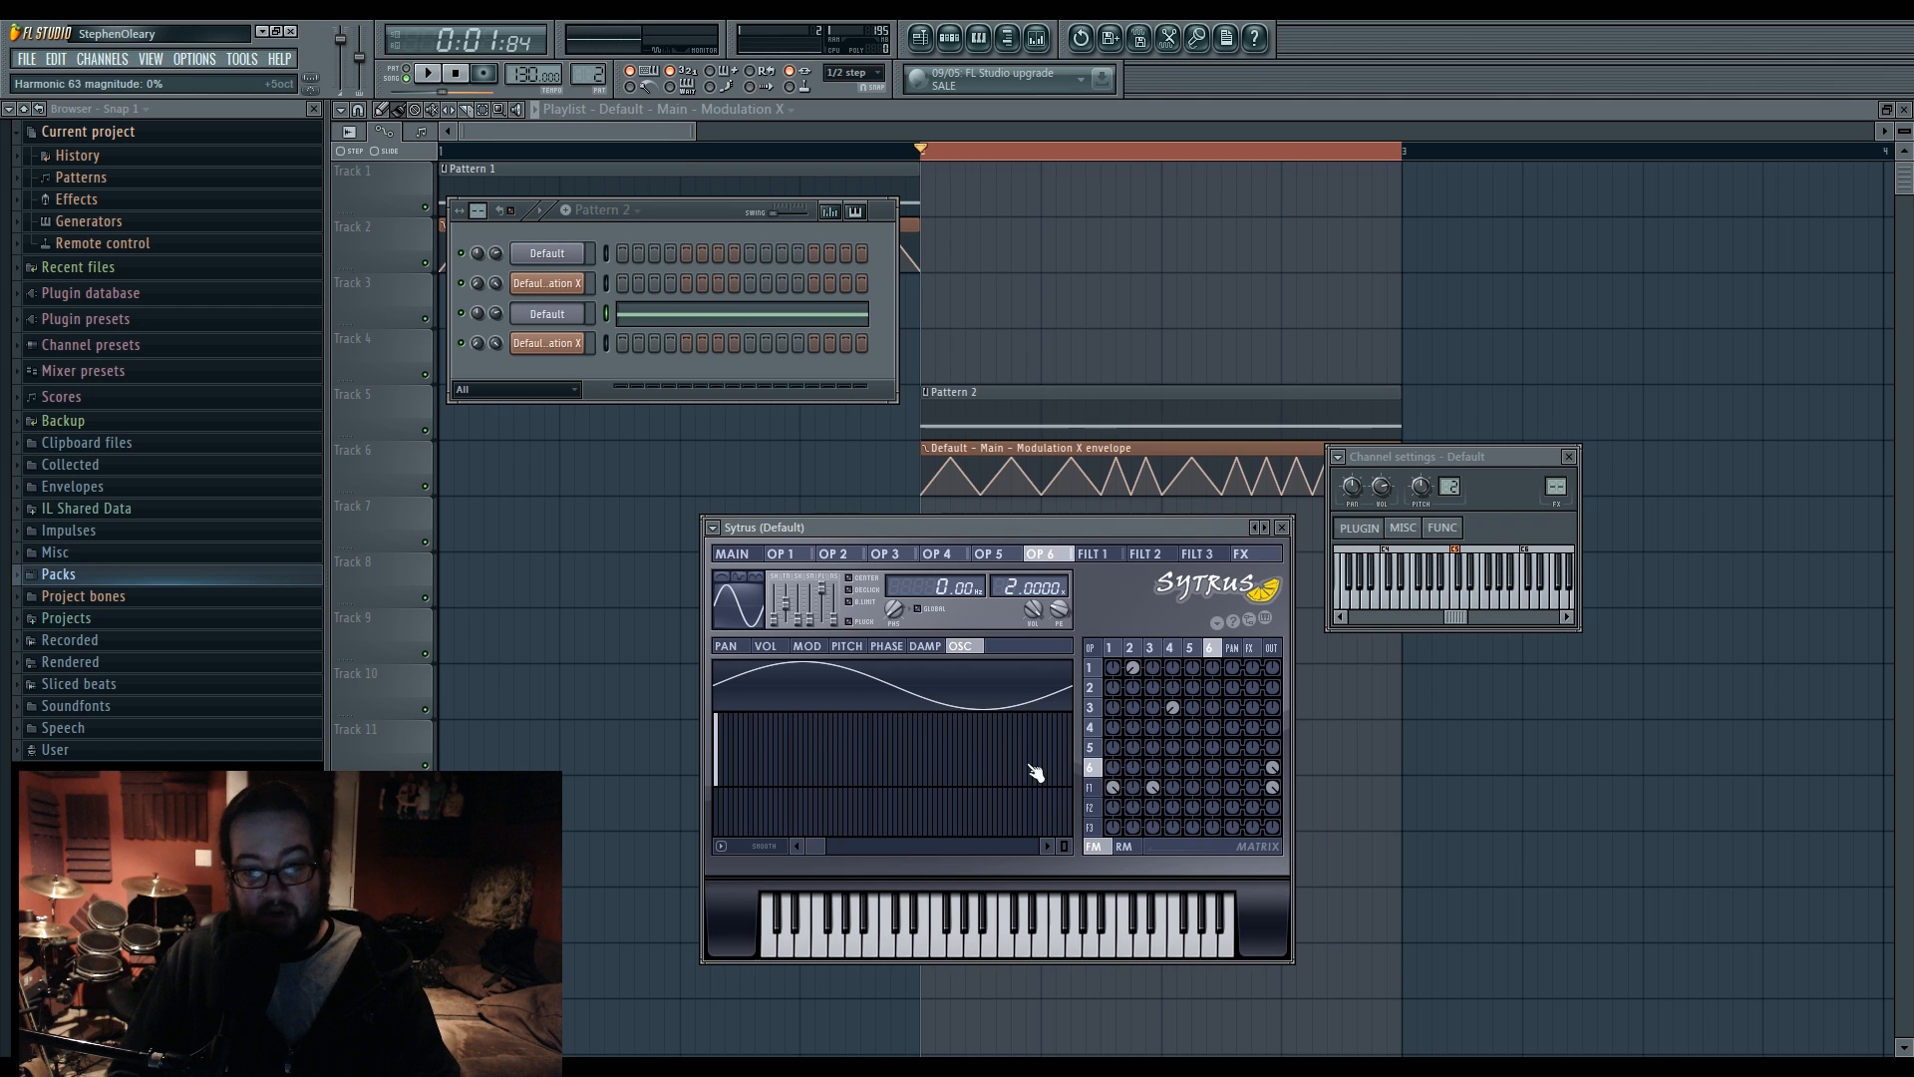
pyautogui.click(775, 649)
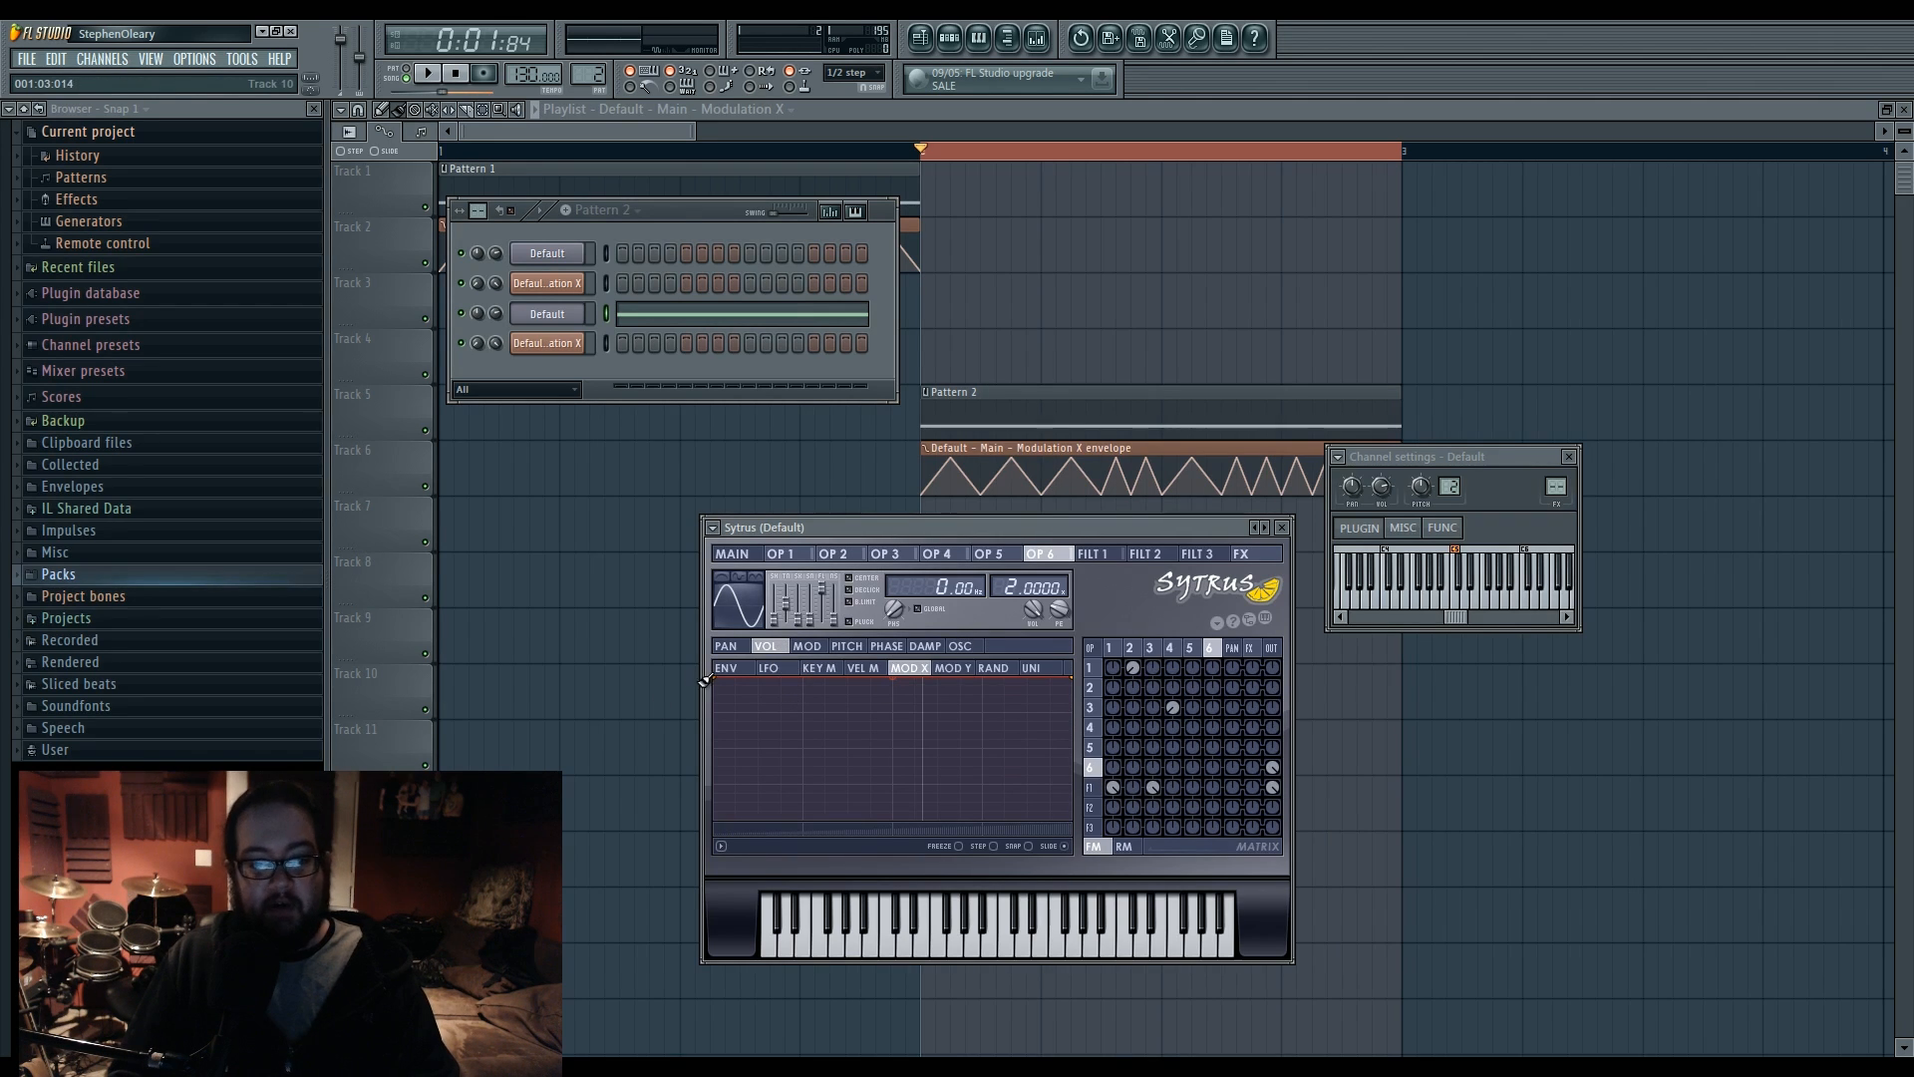
pyautogui.moveTo(720, 683); pyautogui.dragTo(714, 820)
pyautogui.moveTo(892, 749)
pyautogui.mouseDown()
pyautogui.moveTo(892, 769)
pyautogui.moveTo(892, 749)
pyautogui.mouseUp()
pyautogui.rightClick(1072, 679)
pyautogui.click(1124, 749)
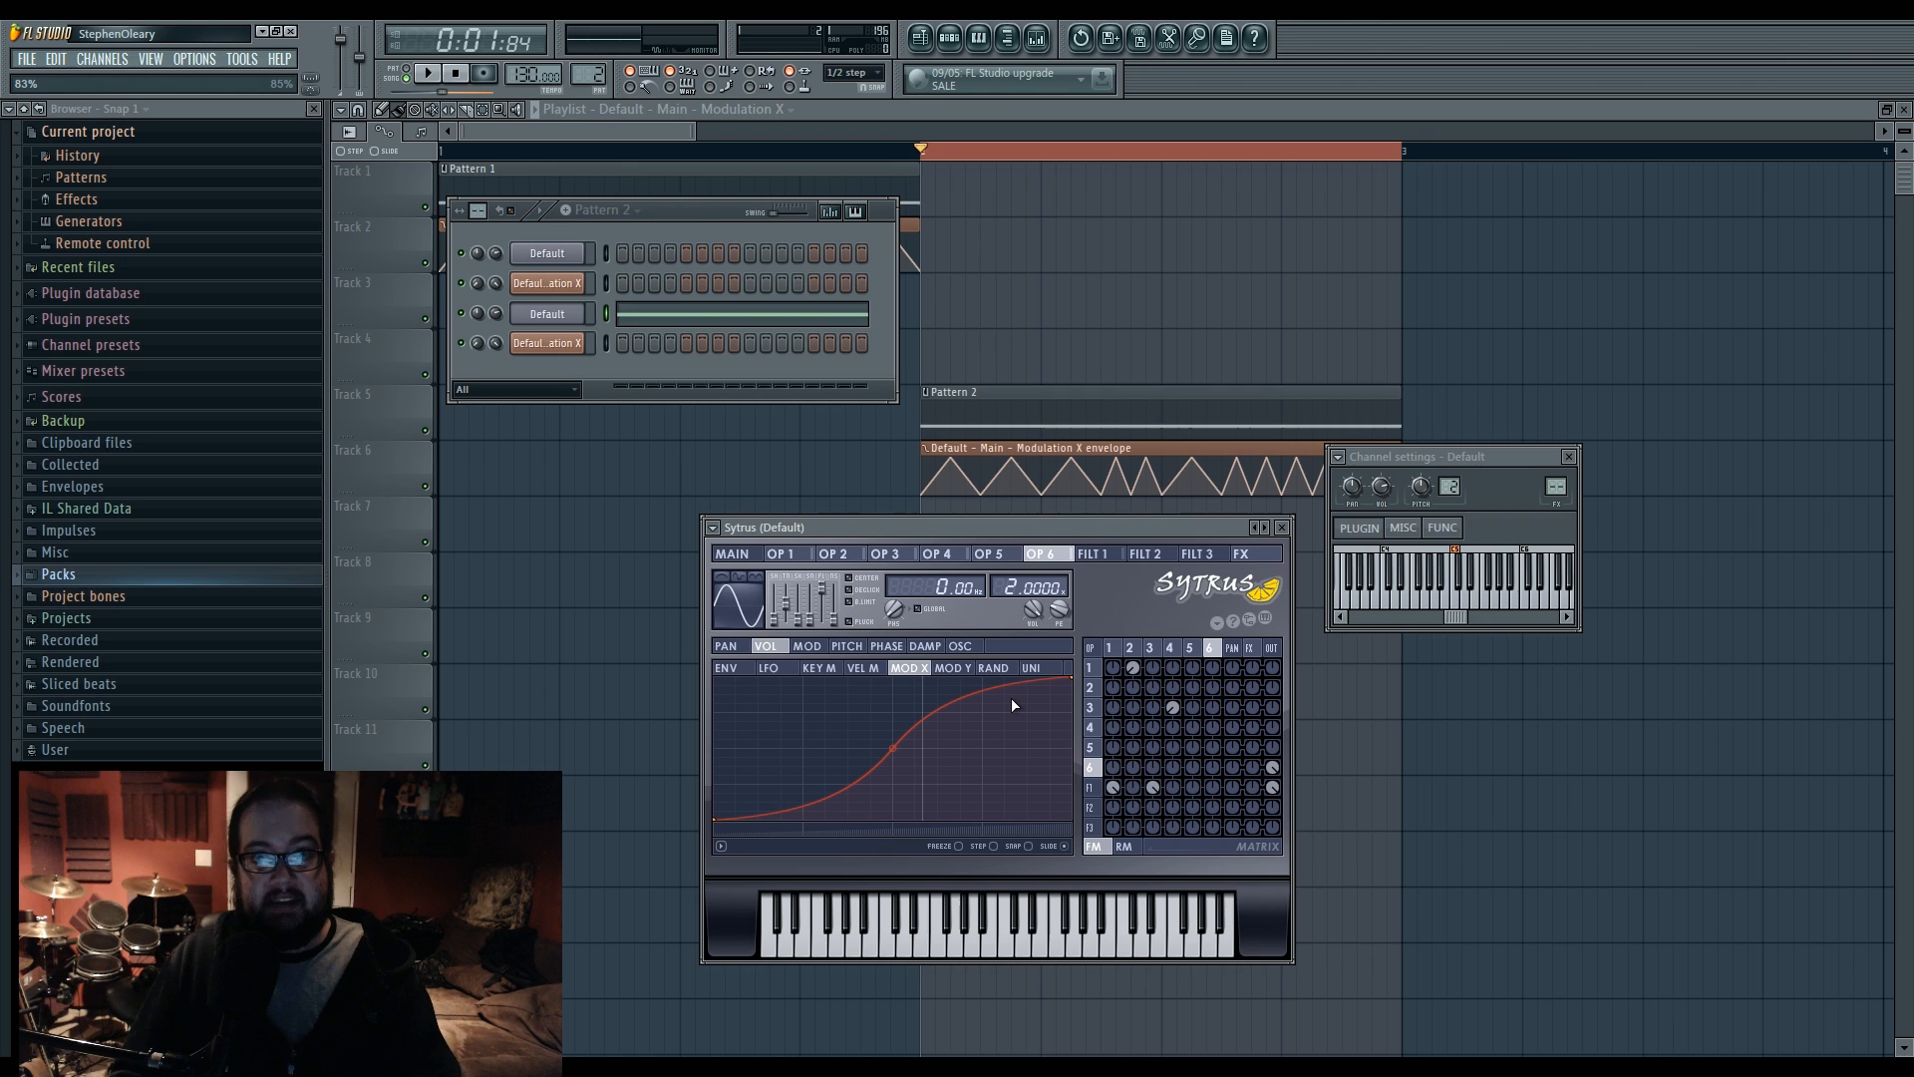
pyautogui.press('space')
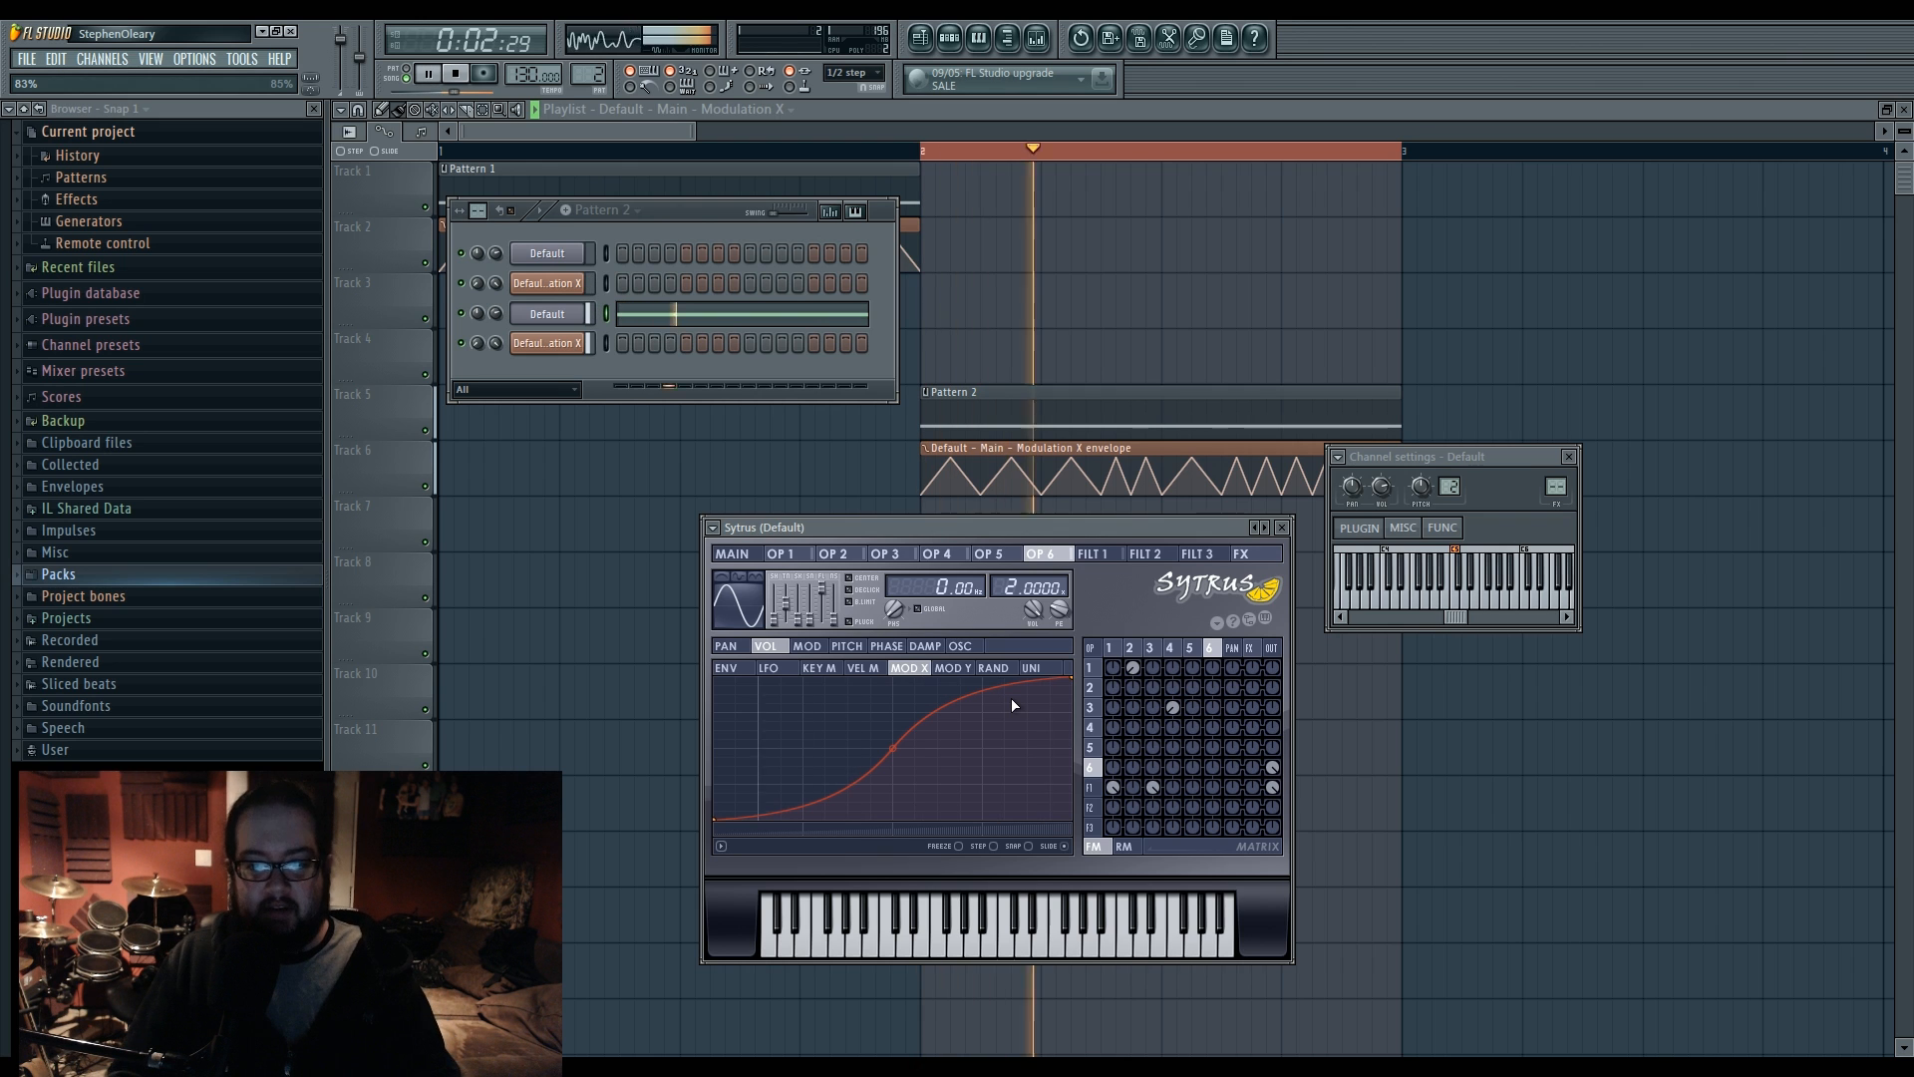
pyautogui.press('space')
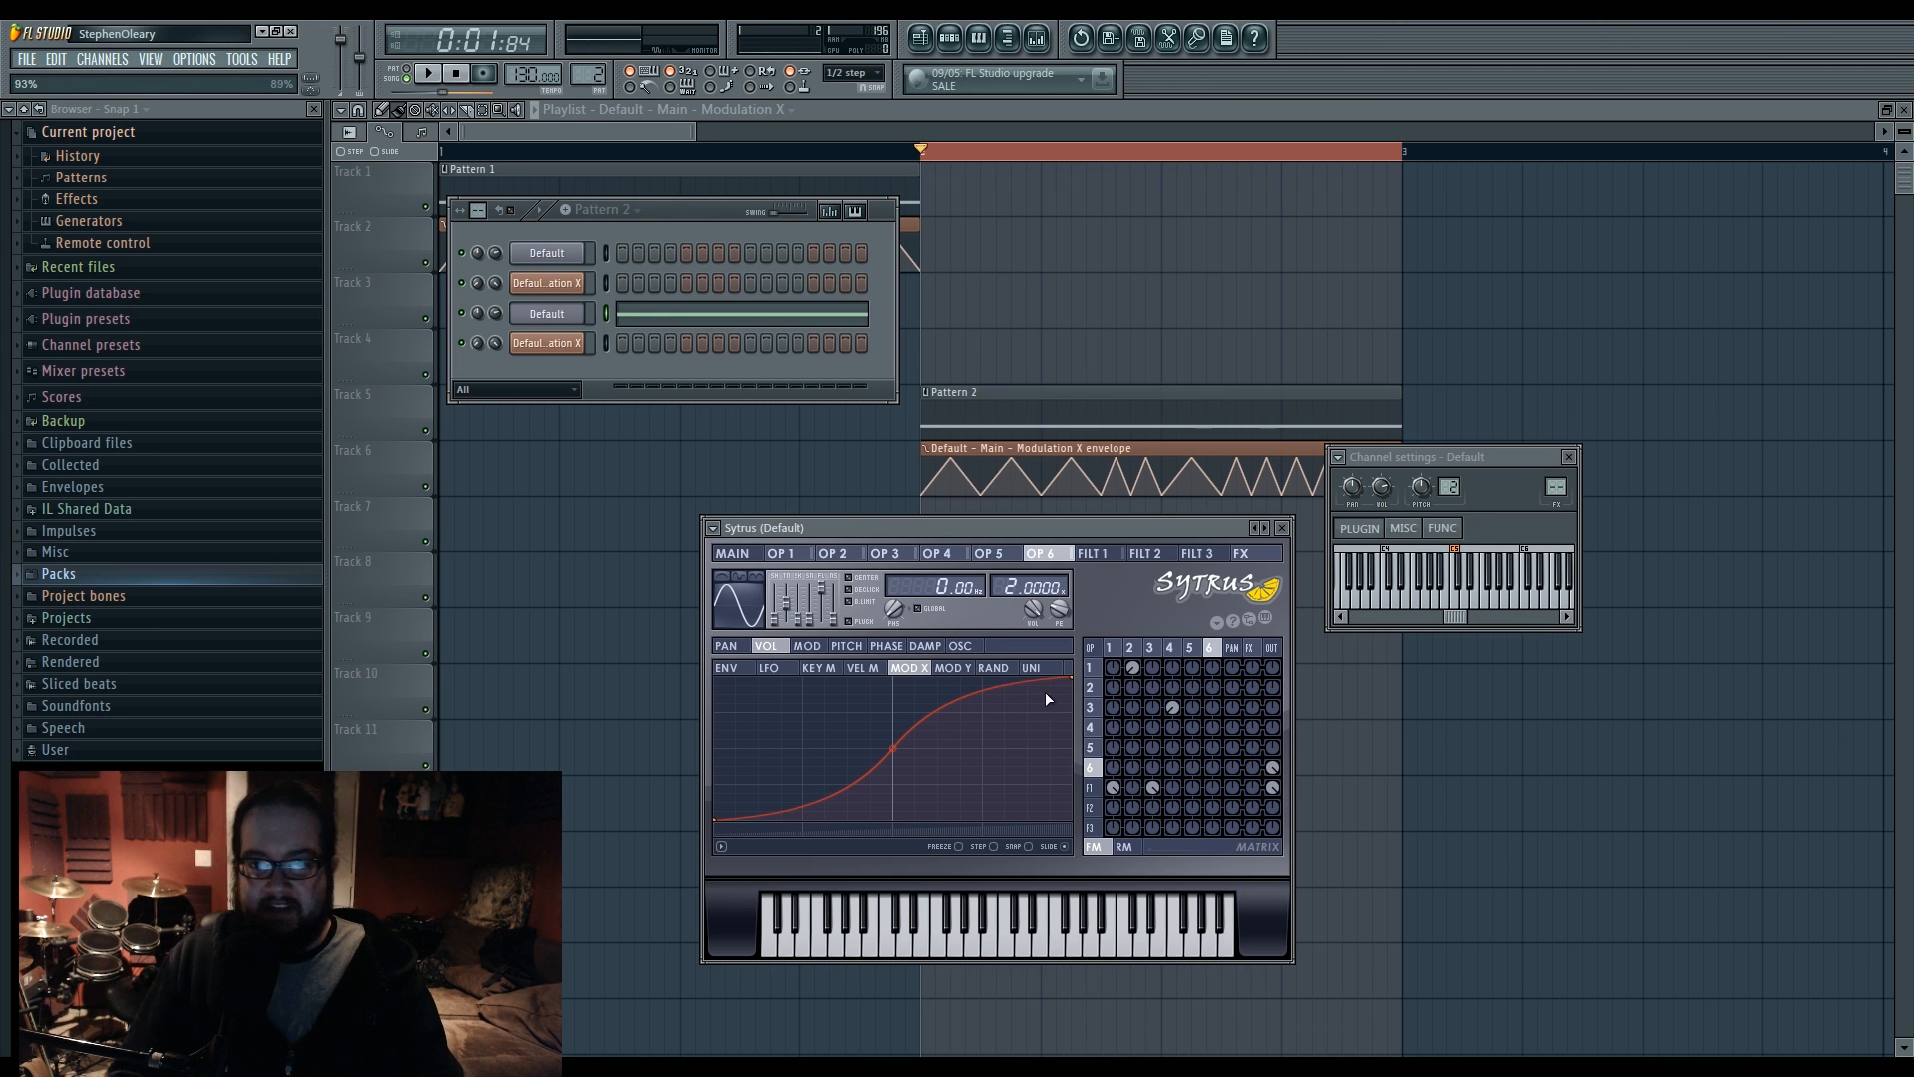
# - Compare operator 4's settings in the two Sytrus instances and play Pattern 2
pyautogui.click(1170, 650)
pyautogui.click(548, 253)
pyautogui.moveTo(1495, 469)
pyautogui.mouseDown()
pyautogui.moveTo(1517, 470)
pyautogui.moveTo(1477, 470)
pyautogui.moveTo(1519, 472)
pyautogui.mouseUp()
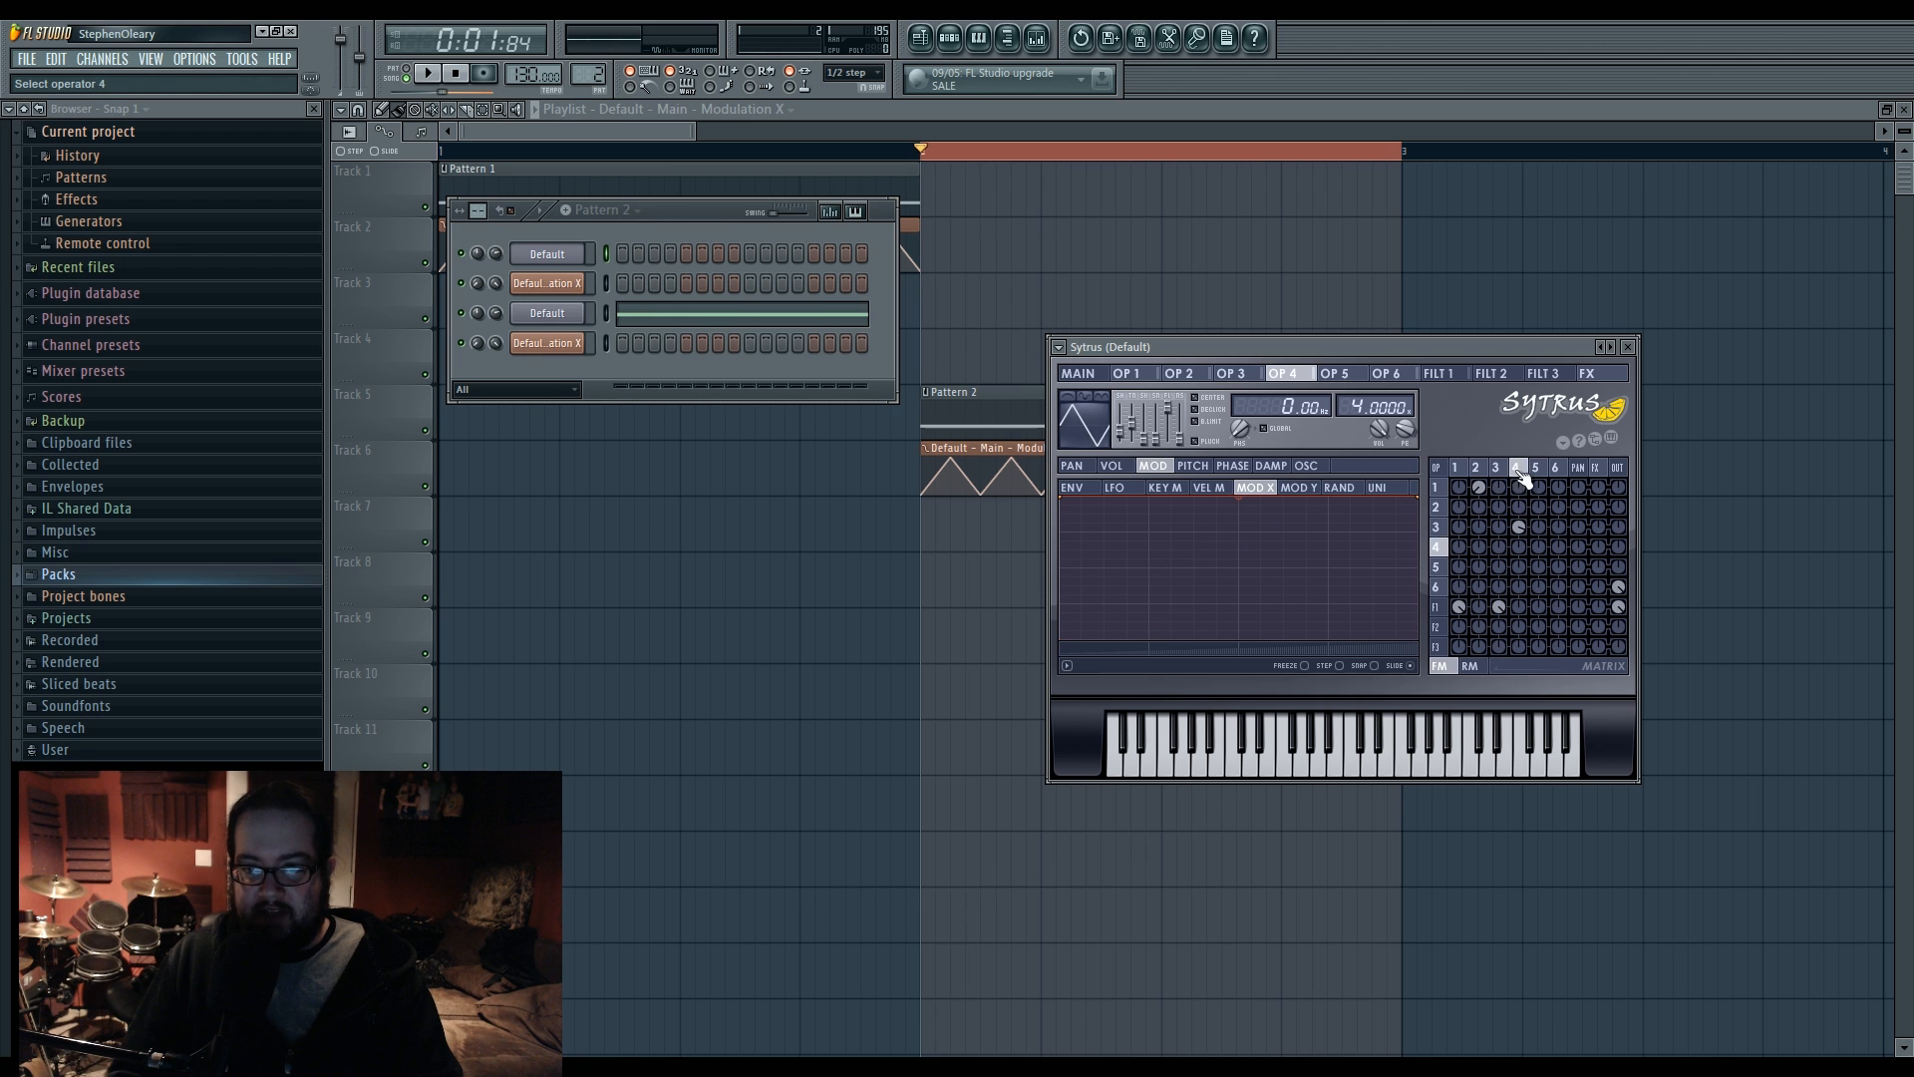
pyautogui.moveTo(1417, 347); pyautogui.dragTo(1071, 527)
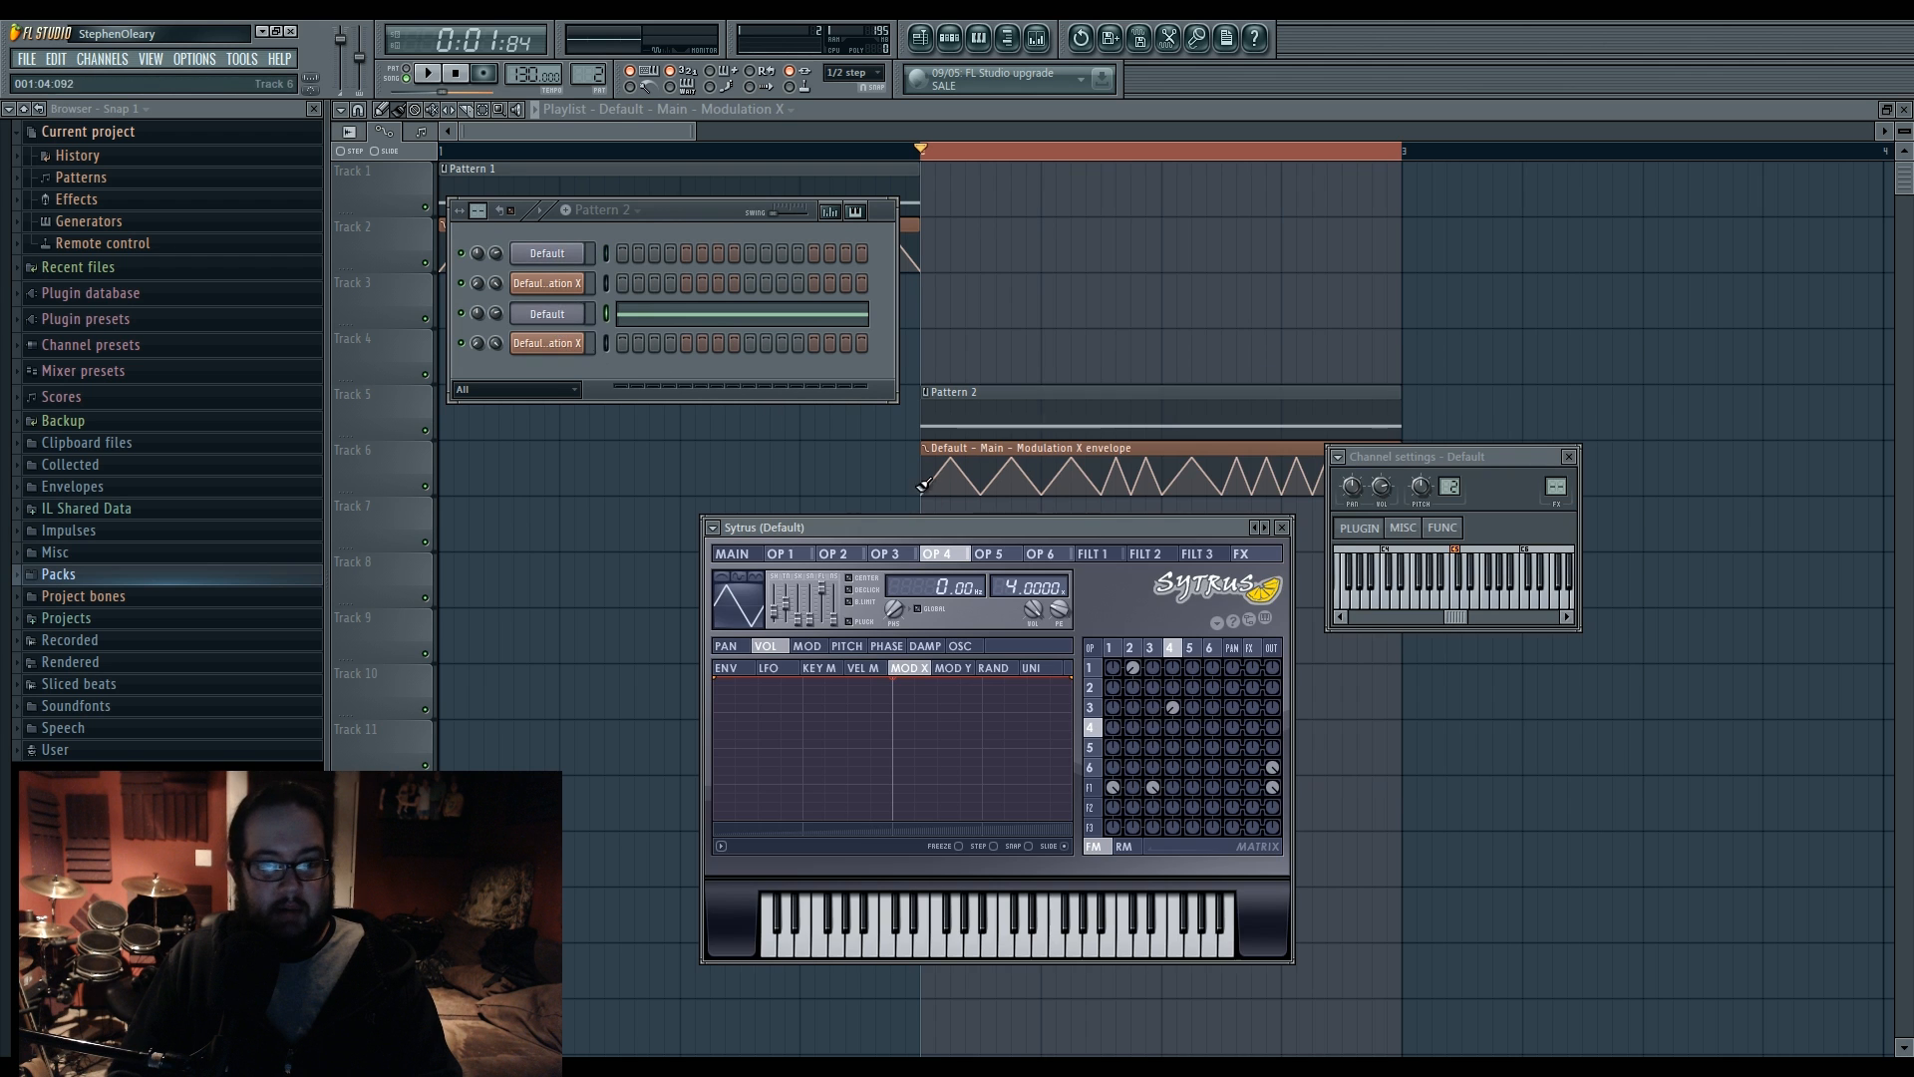
pyautogui.click(551, 255)
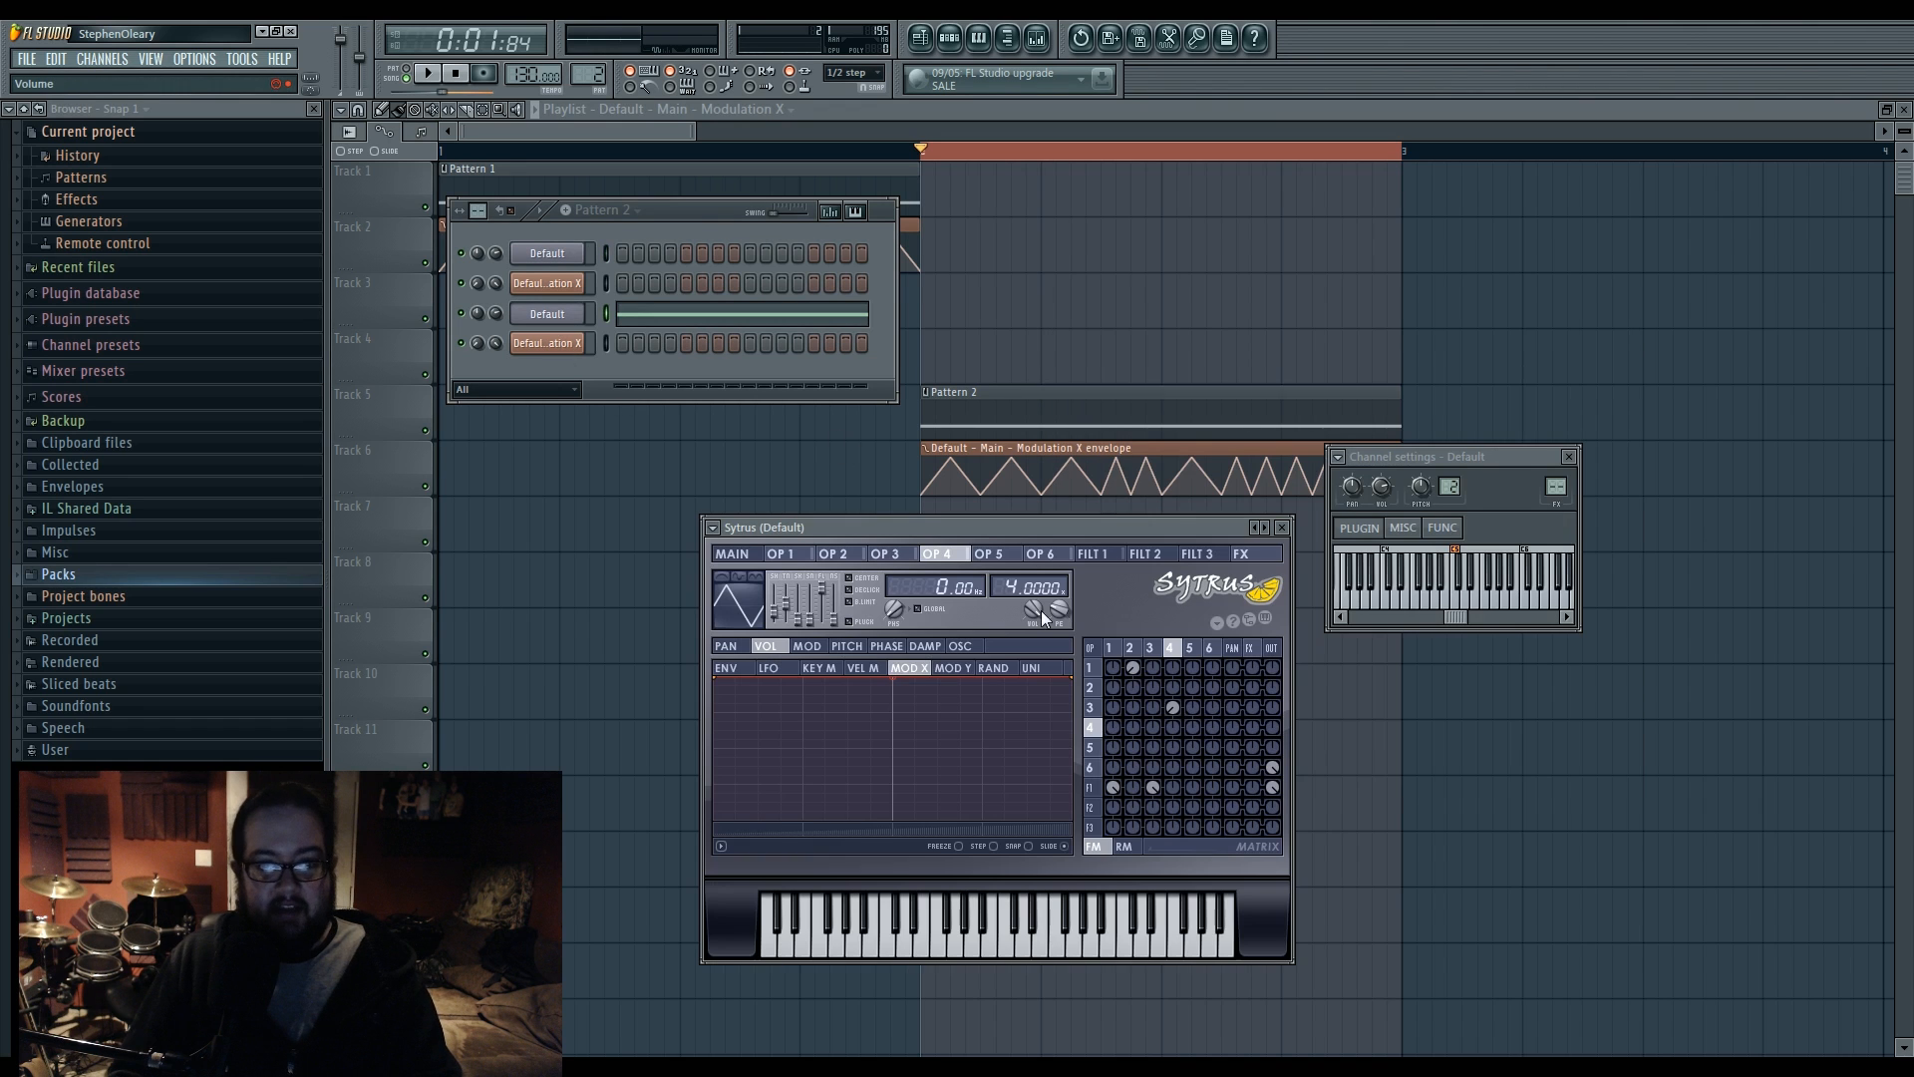
pyautogui.press('space')
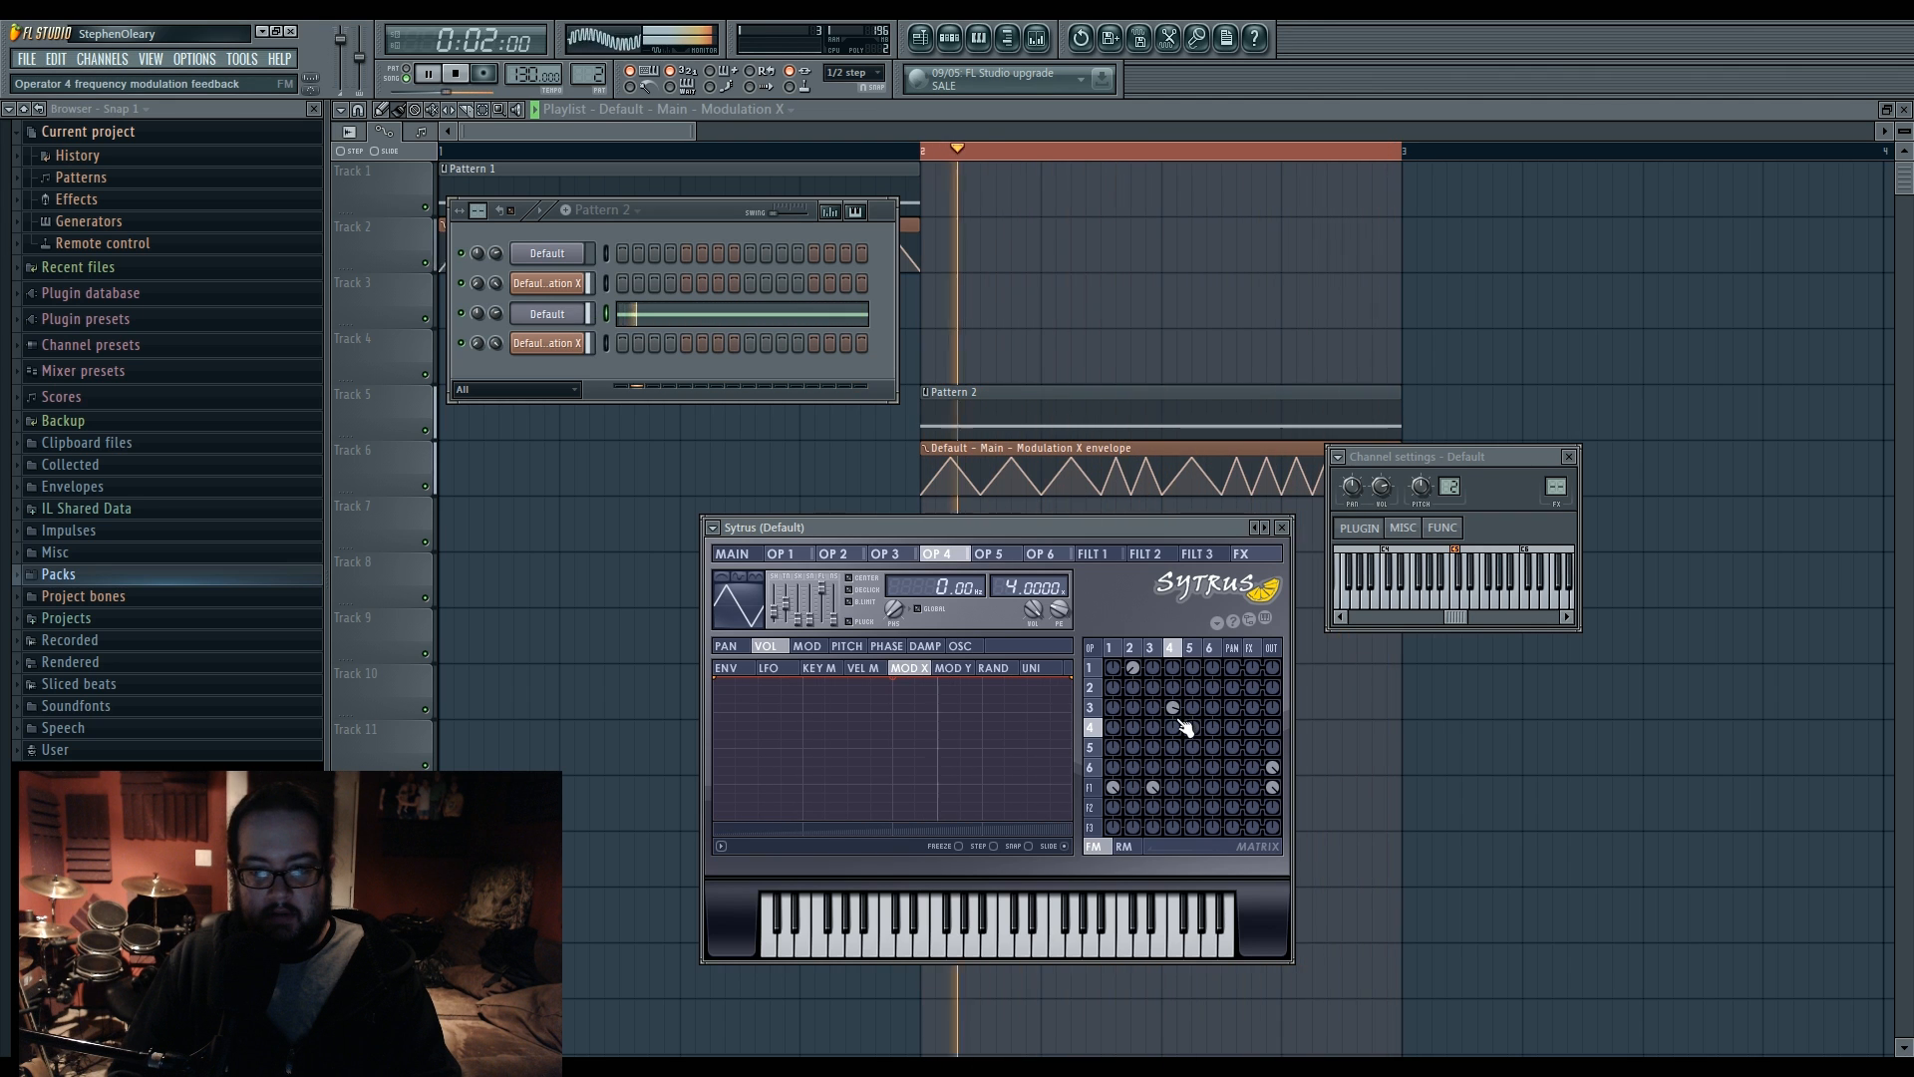
pyautogui.press('space')
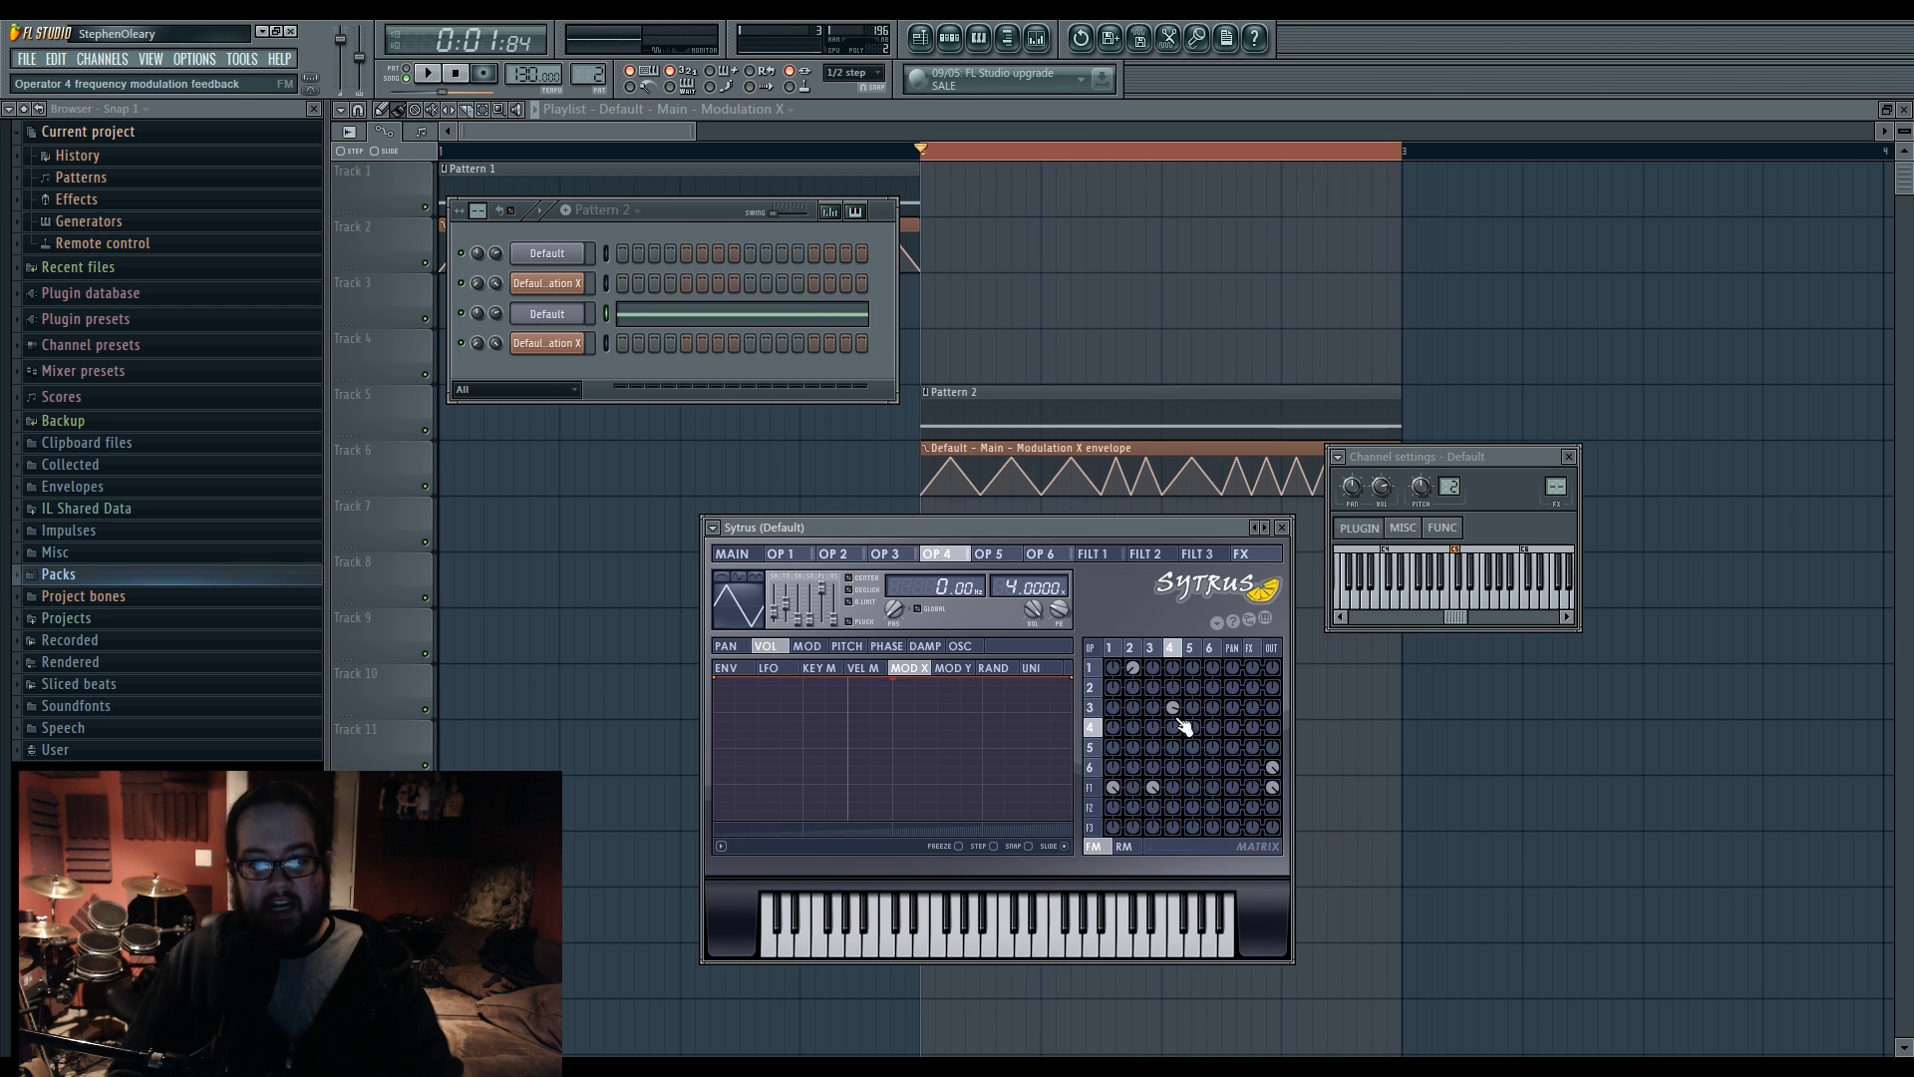
# - Examine the bass spectrum in the Fruity Parametric EQ 2 on Insert 1 during playback, and close all open windows
pyautogui.press('F9')
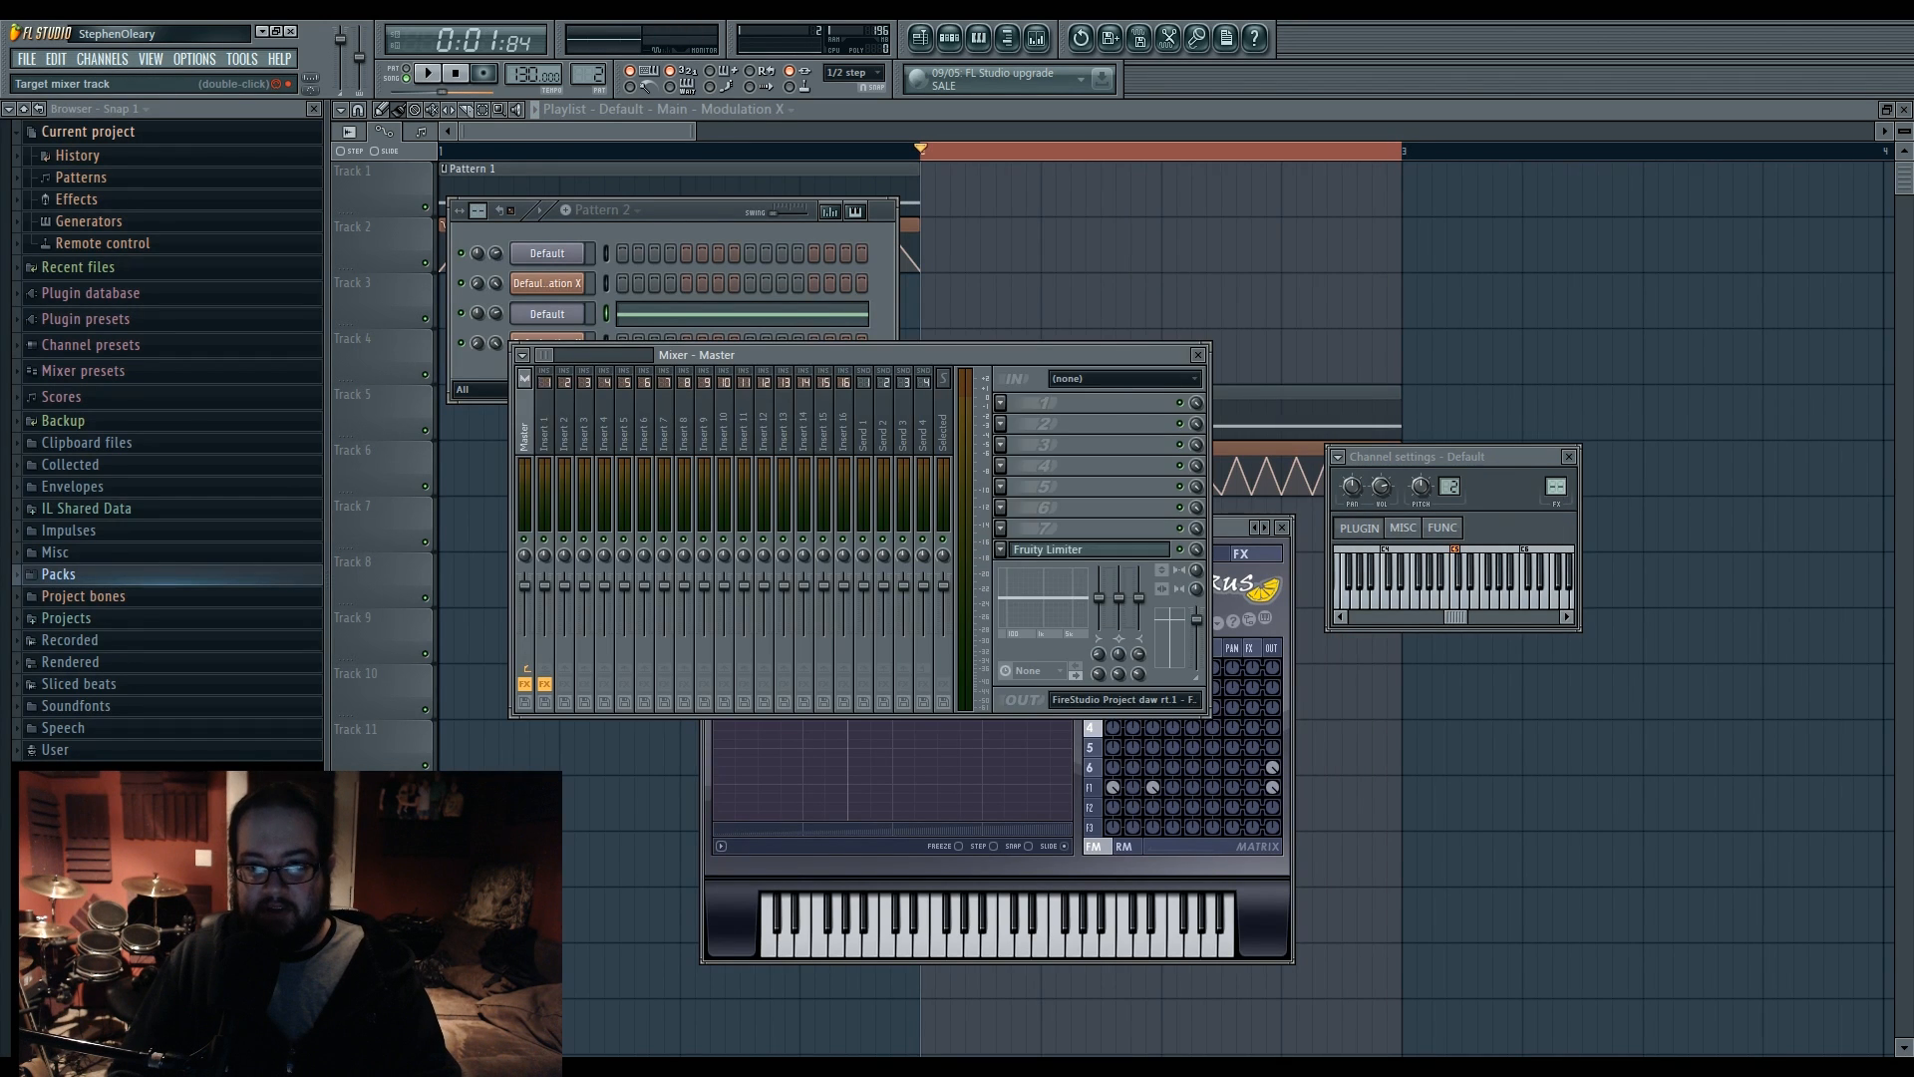
pyautogui.click(1062, 404)
pyautogui.press('space')
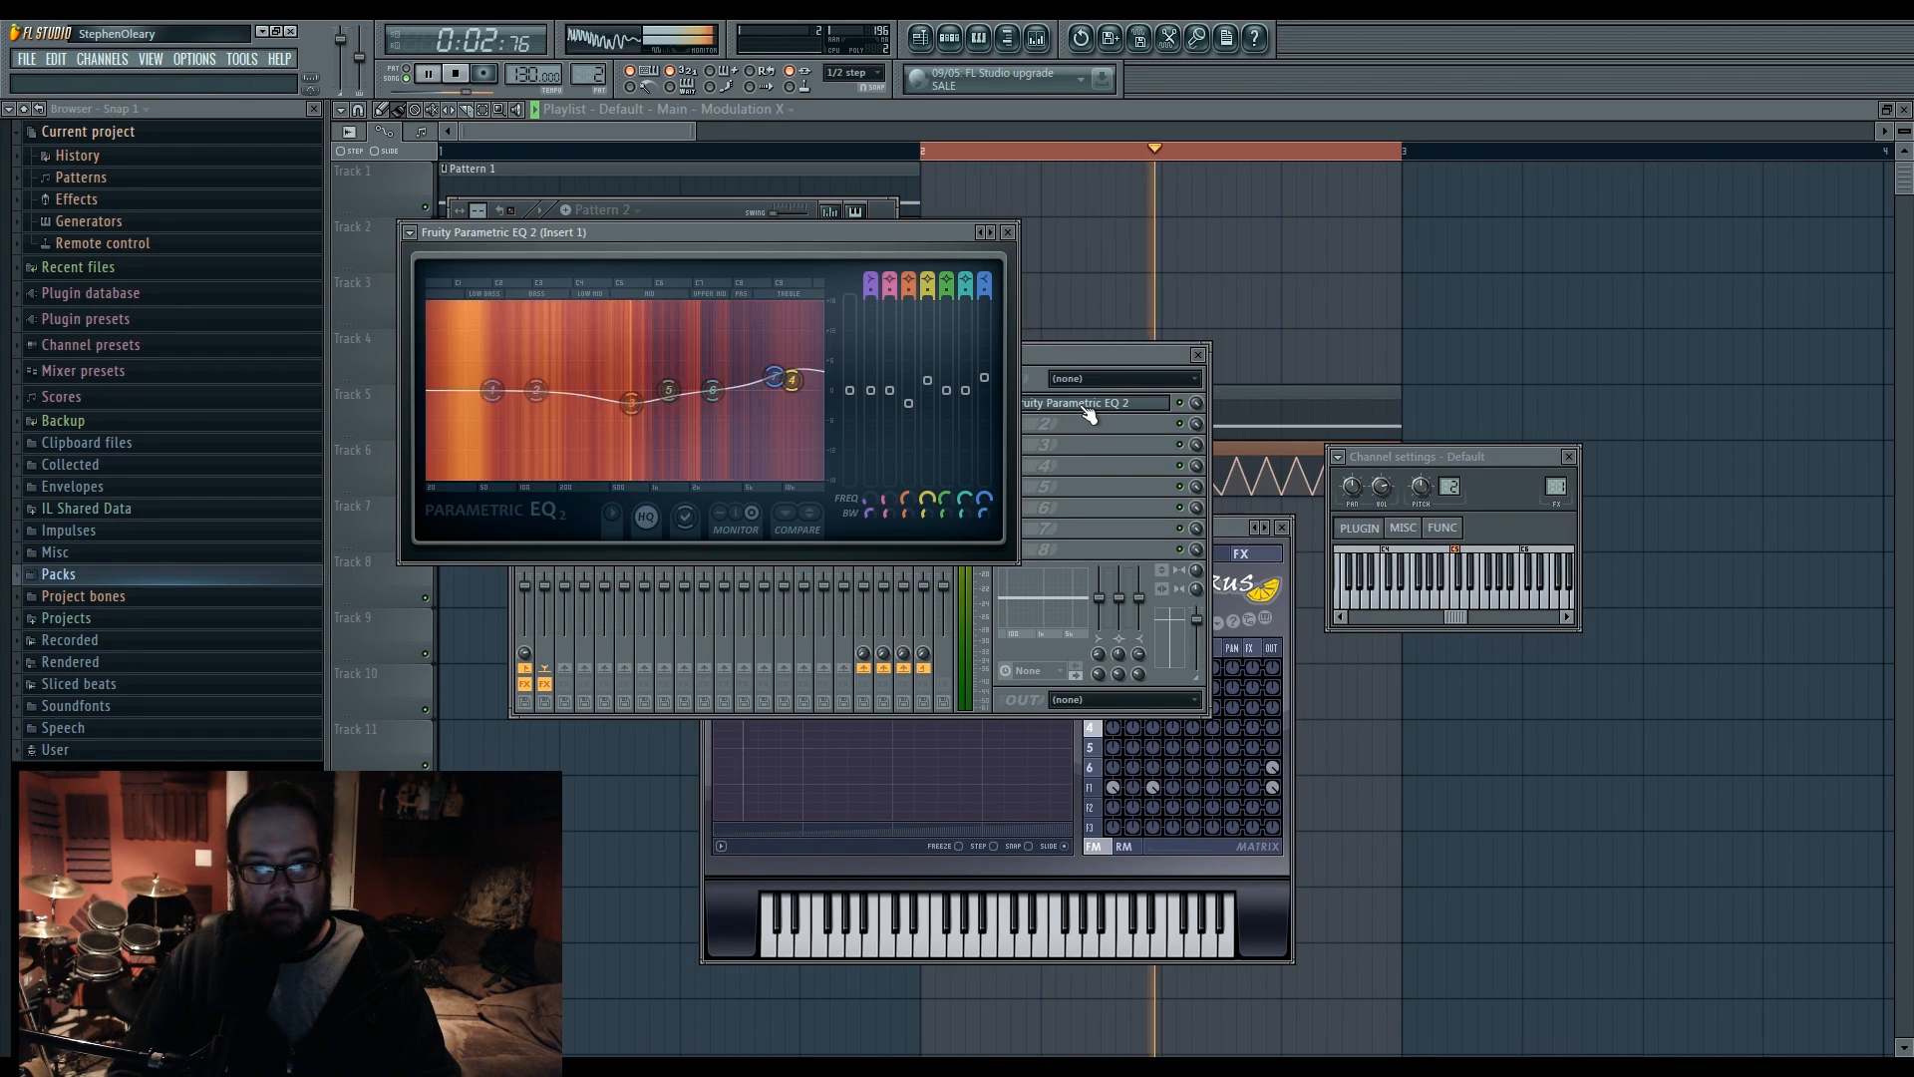
pyautogui.press('F12')
# - Play Pattern 1 from the start of the playlist and compare it with Pattern 2
pyautogui.press('space')
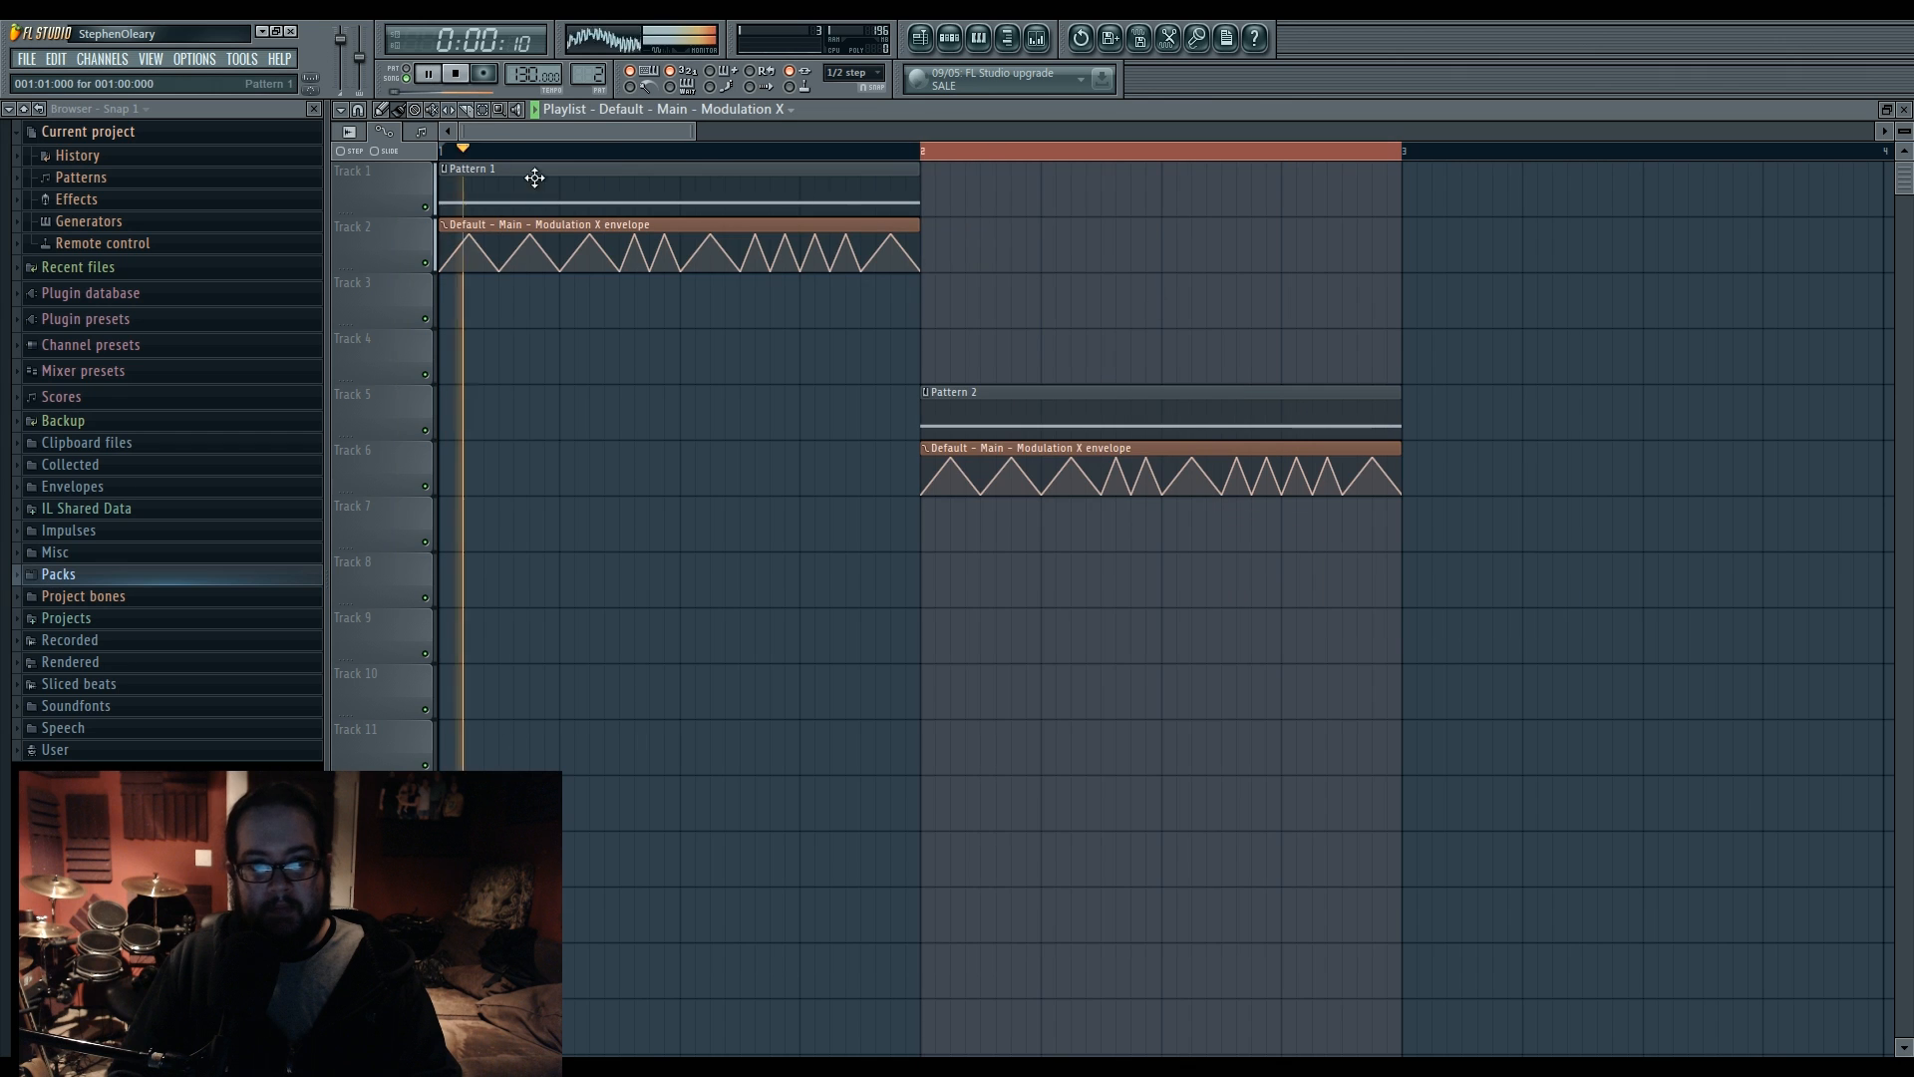
pyautogui.press('space')
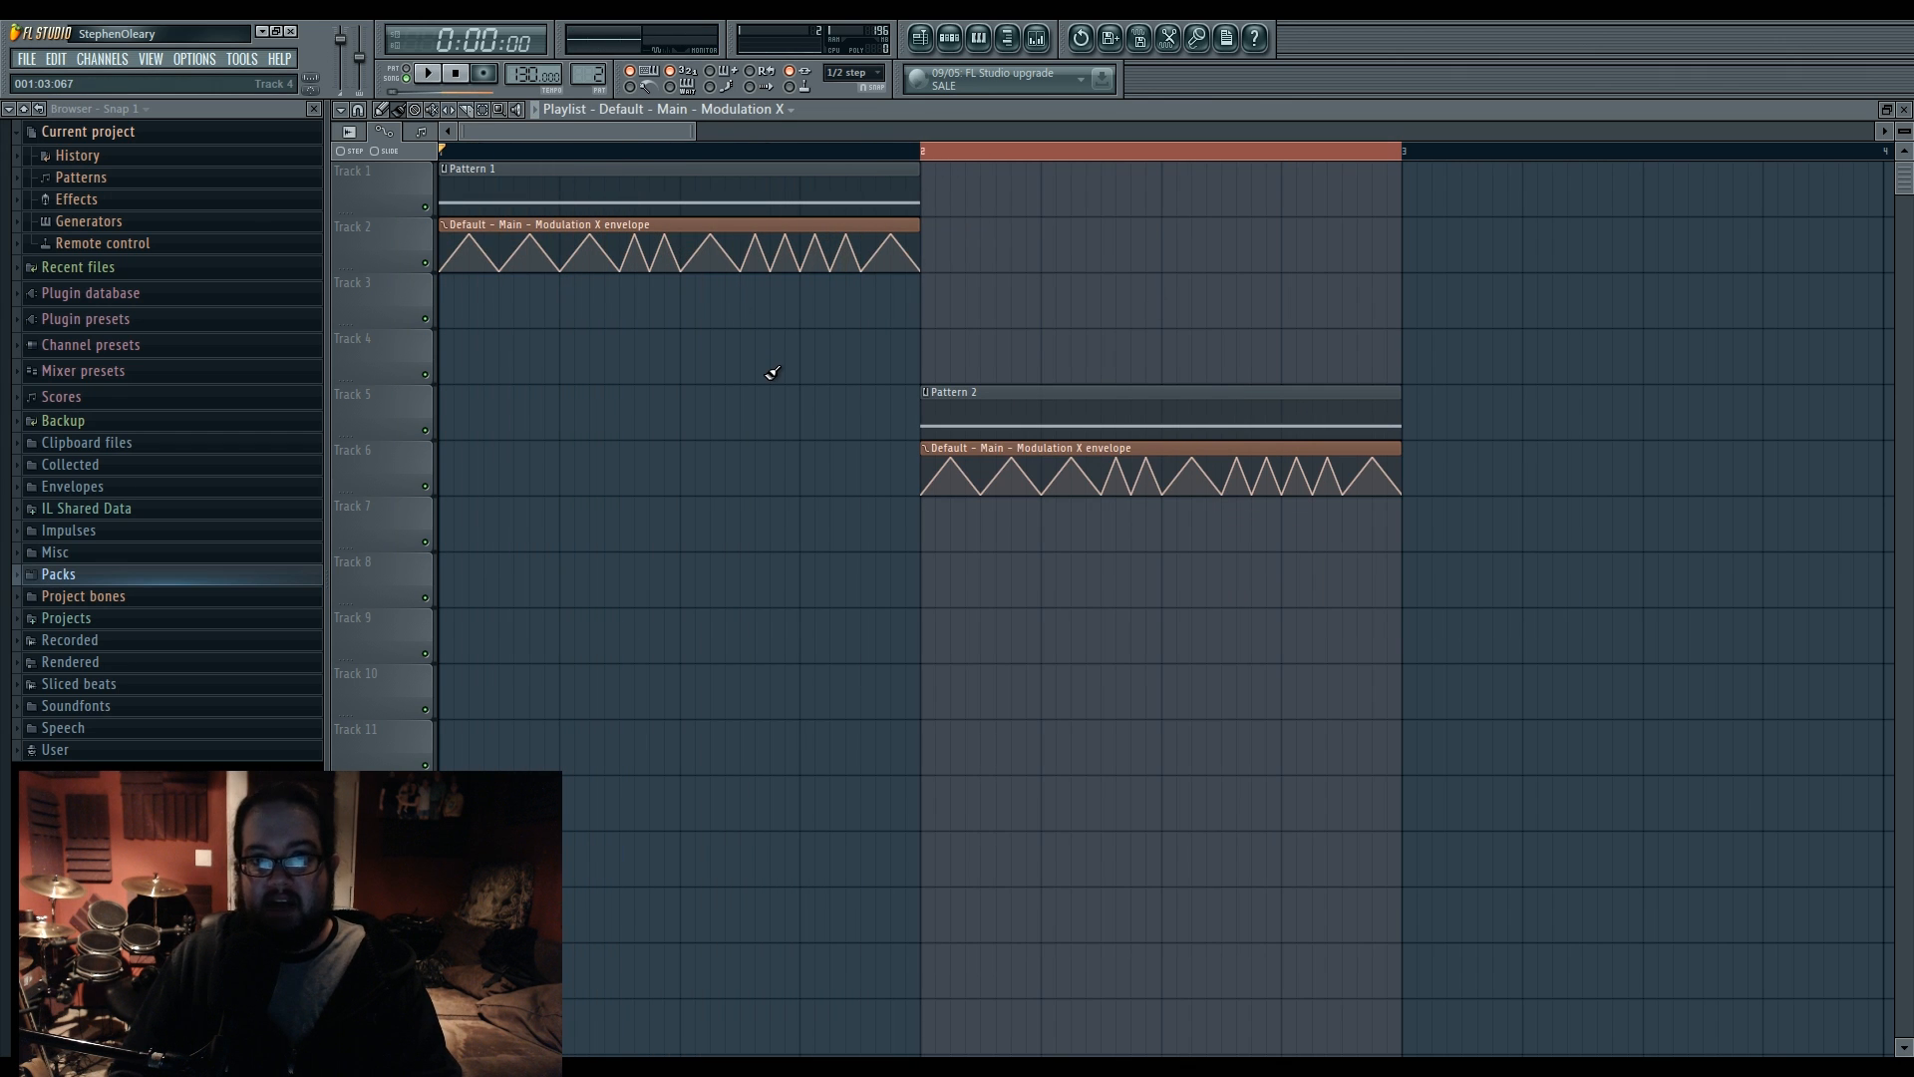
pyautogui.press('space')
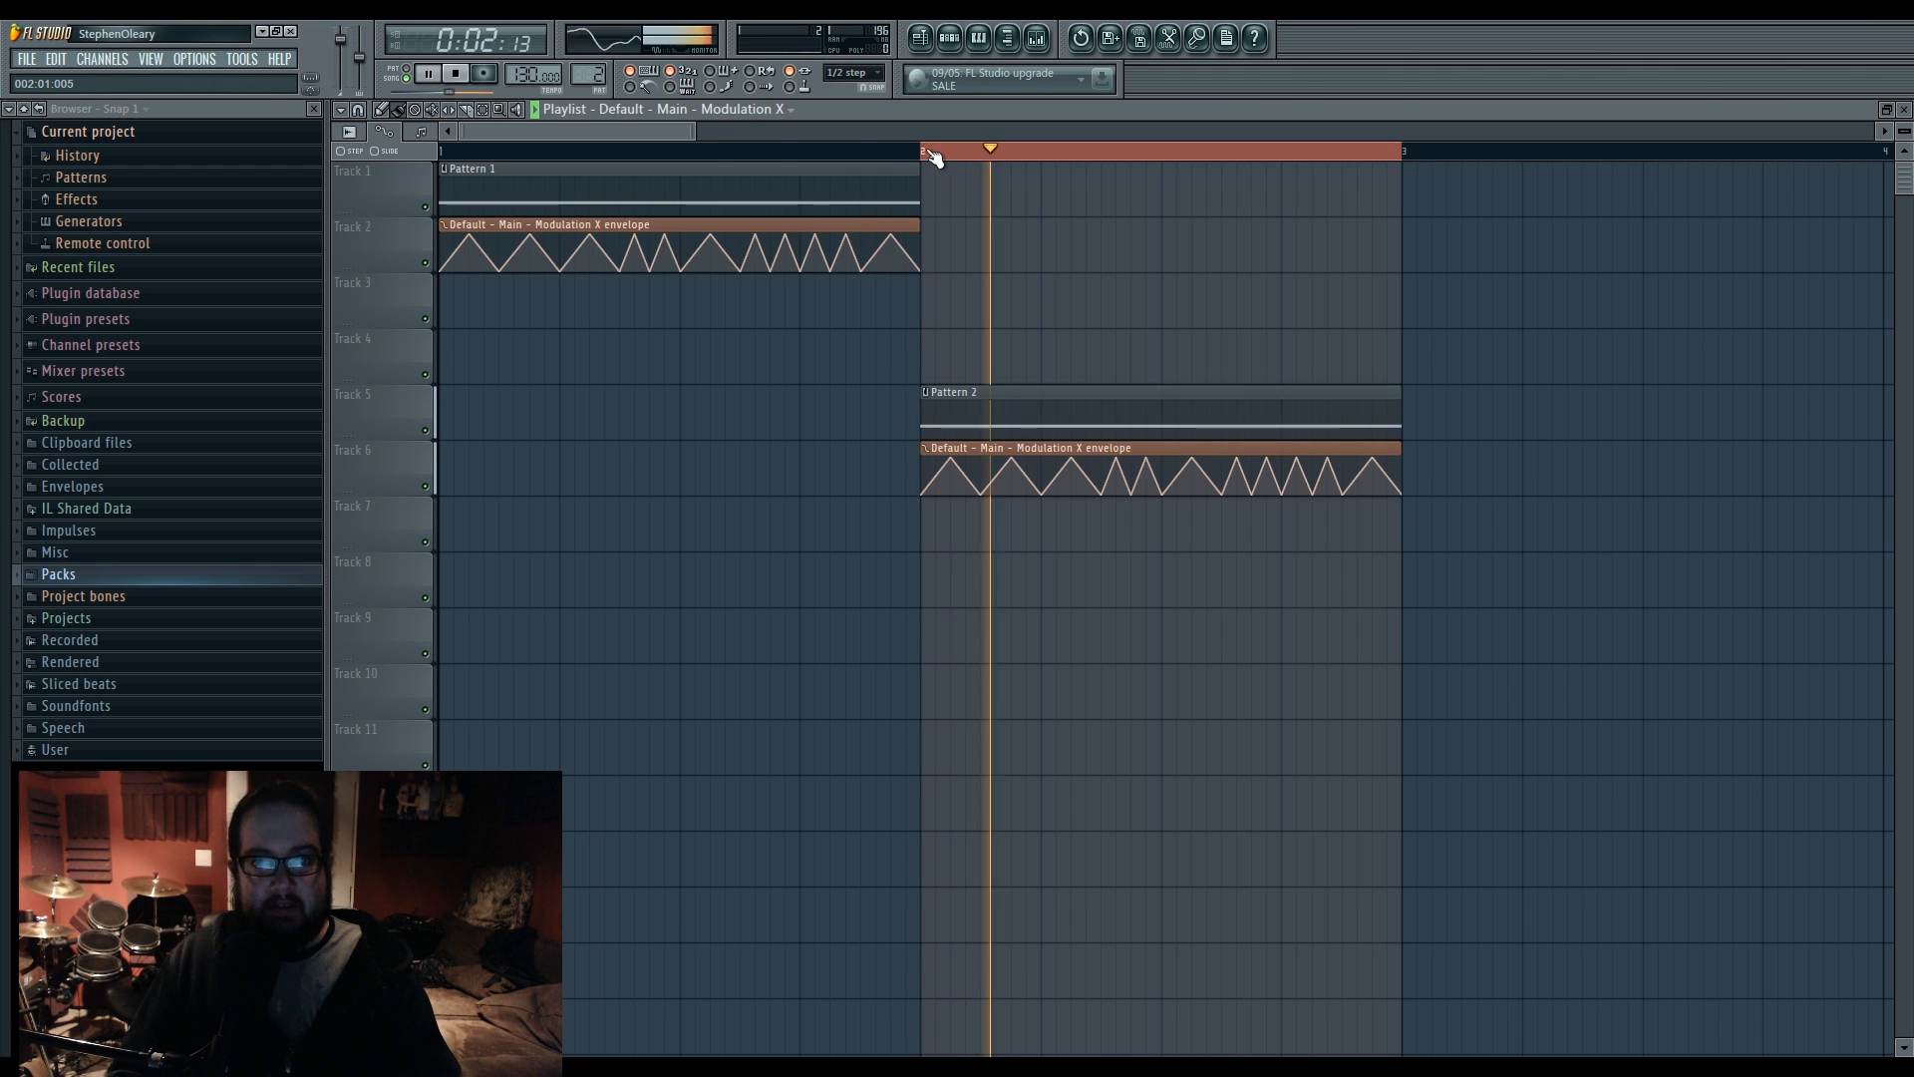
# - Reopen the Pattern 2 bass in Sytrus and examine filter 1's waveshaper mix mapping for modulation X
pyautogui.click(949, 38)
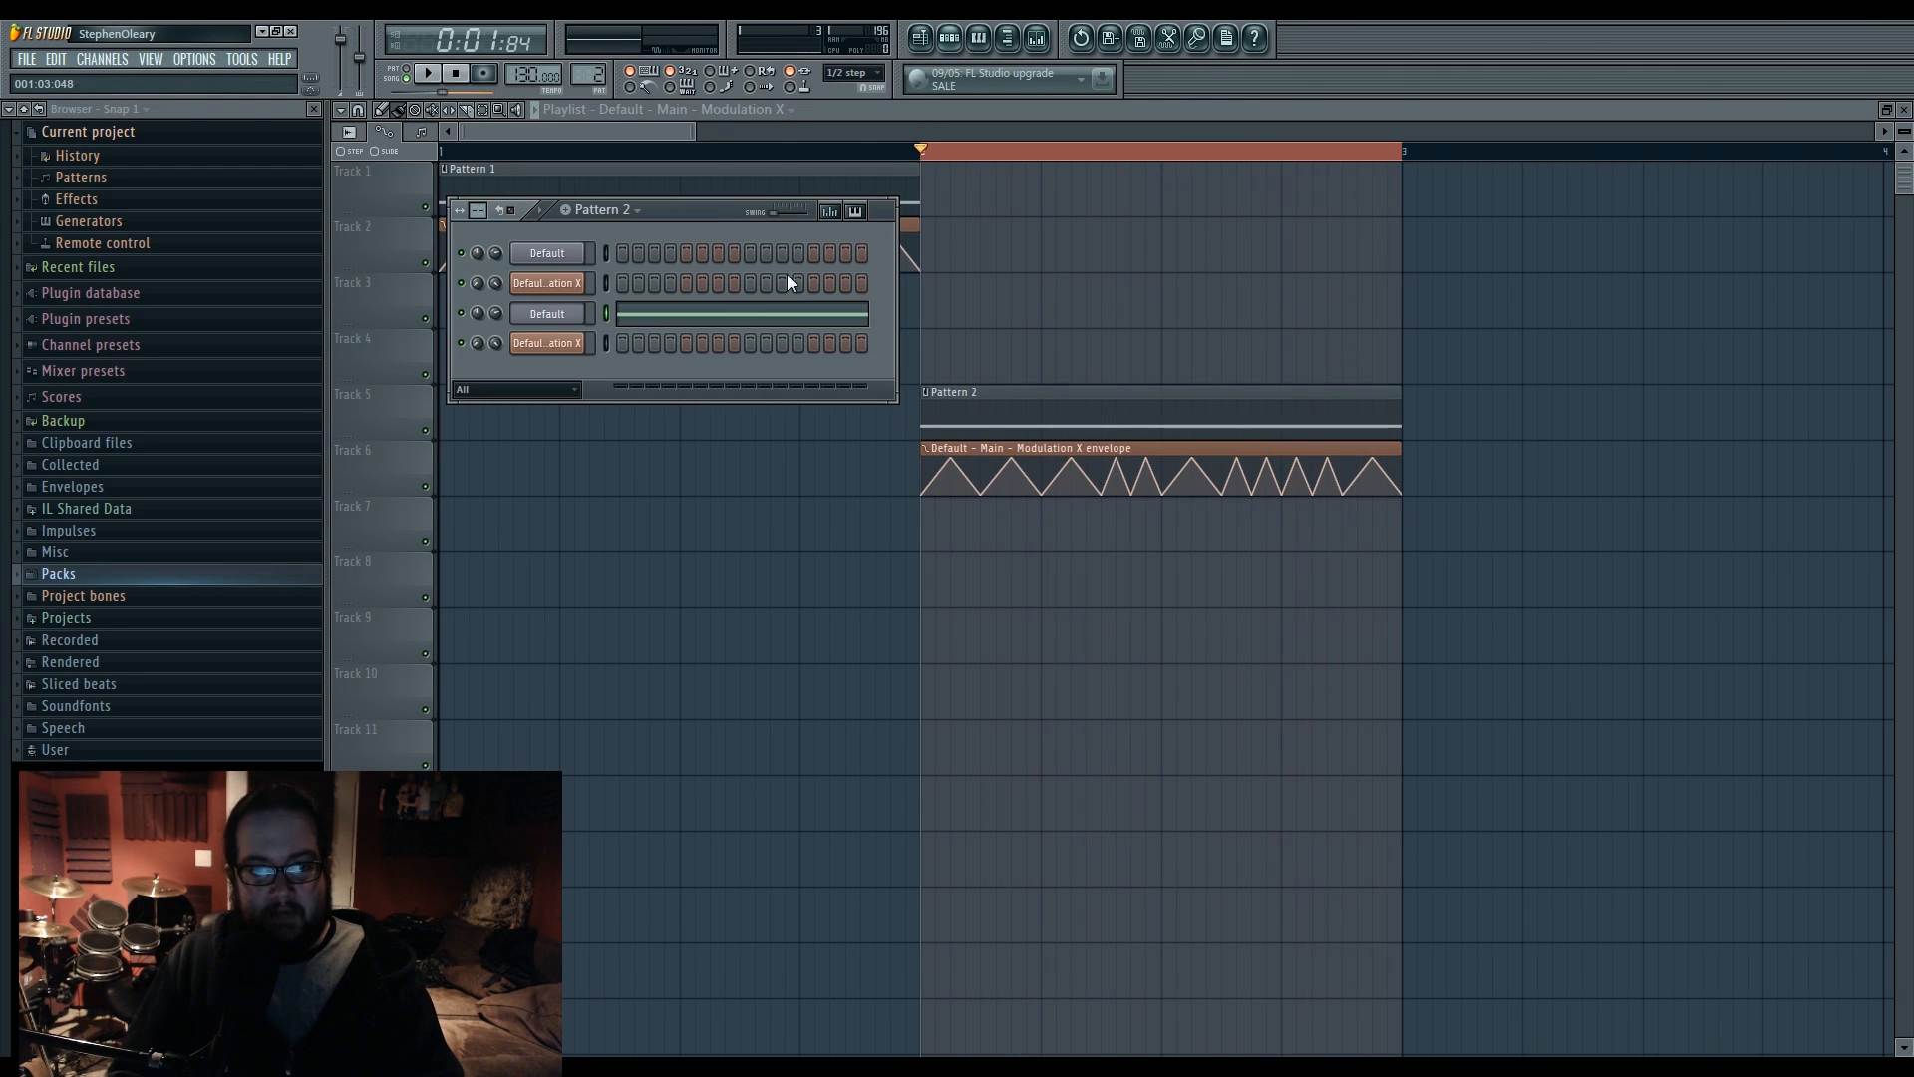
pyautogui.click(538, 317)
pyautogui.click(1092, 554)
pyautogui.click(1000, 647)
pyautogui.click(1041, 646)
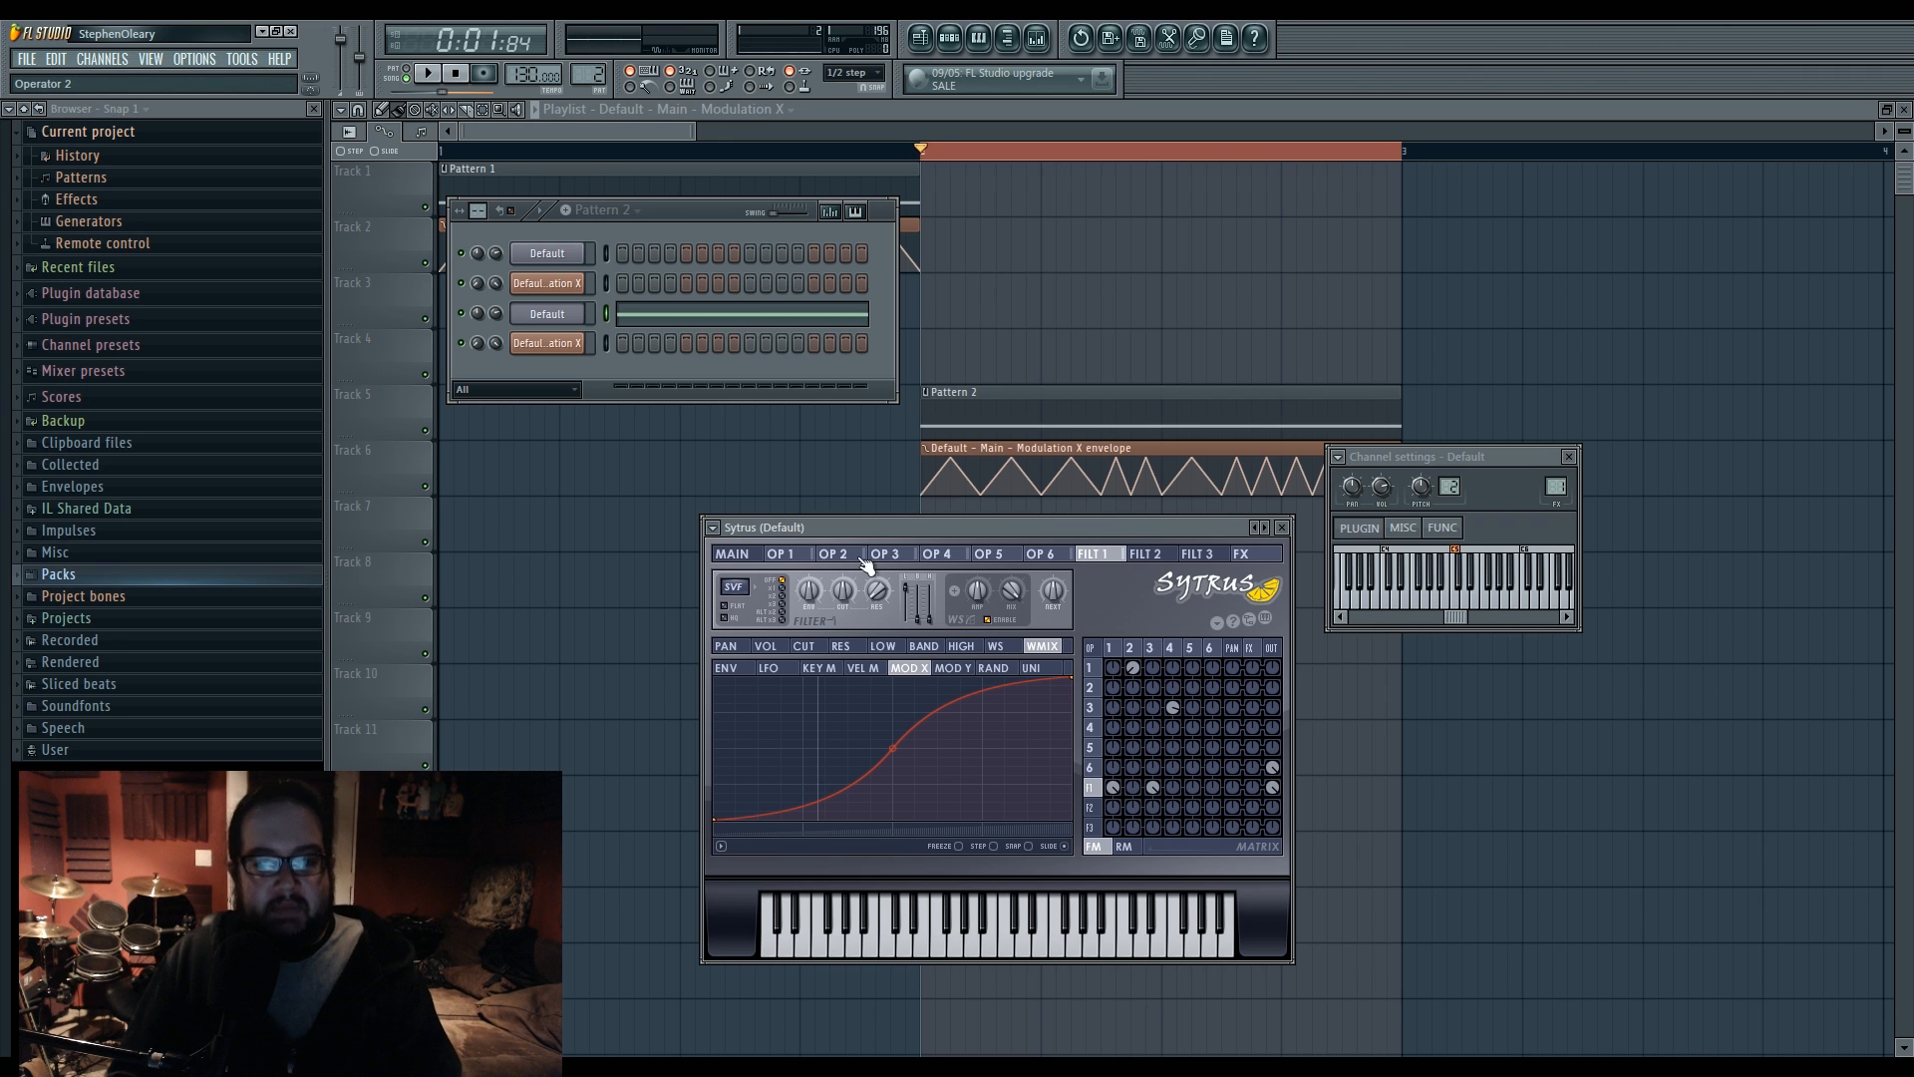
pyautogui.moveTo(859, 528); pyautogui.dragTo(841, 566)
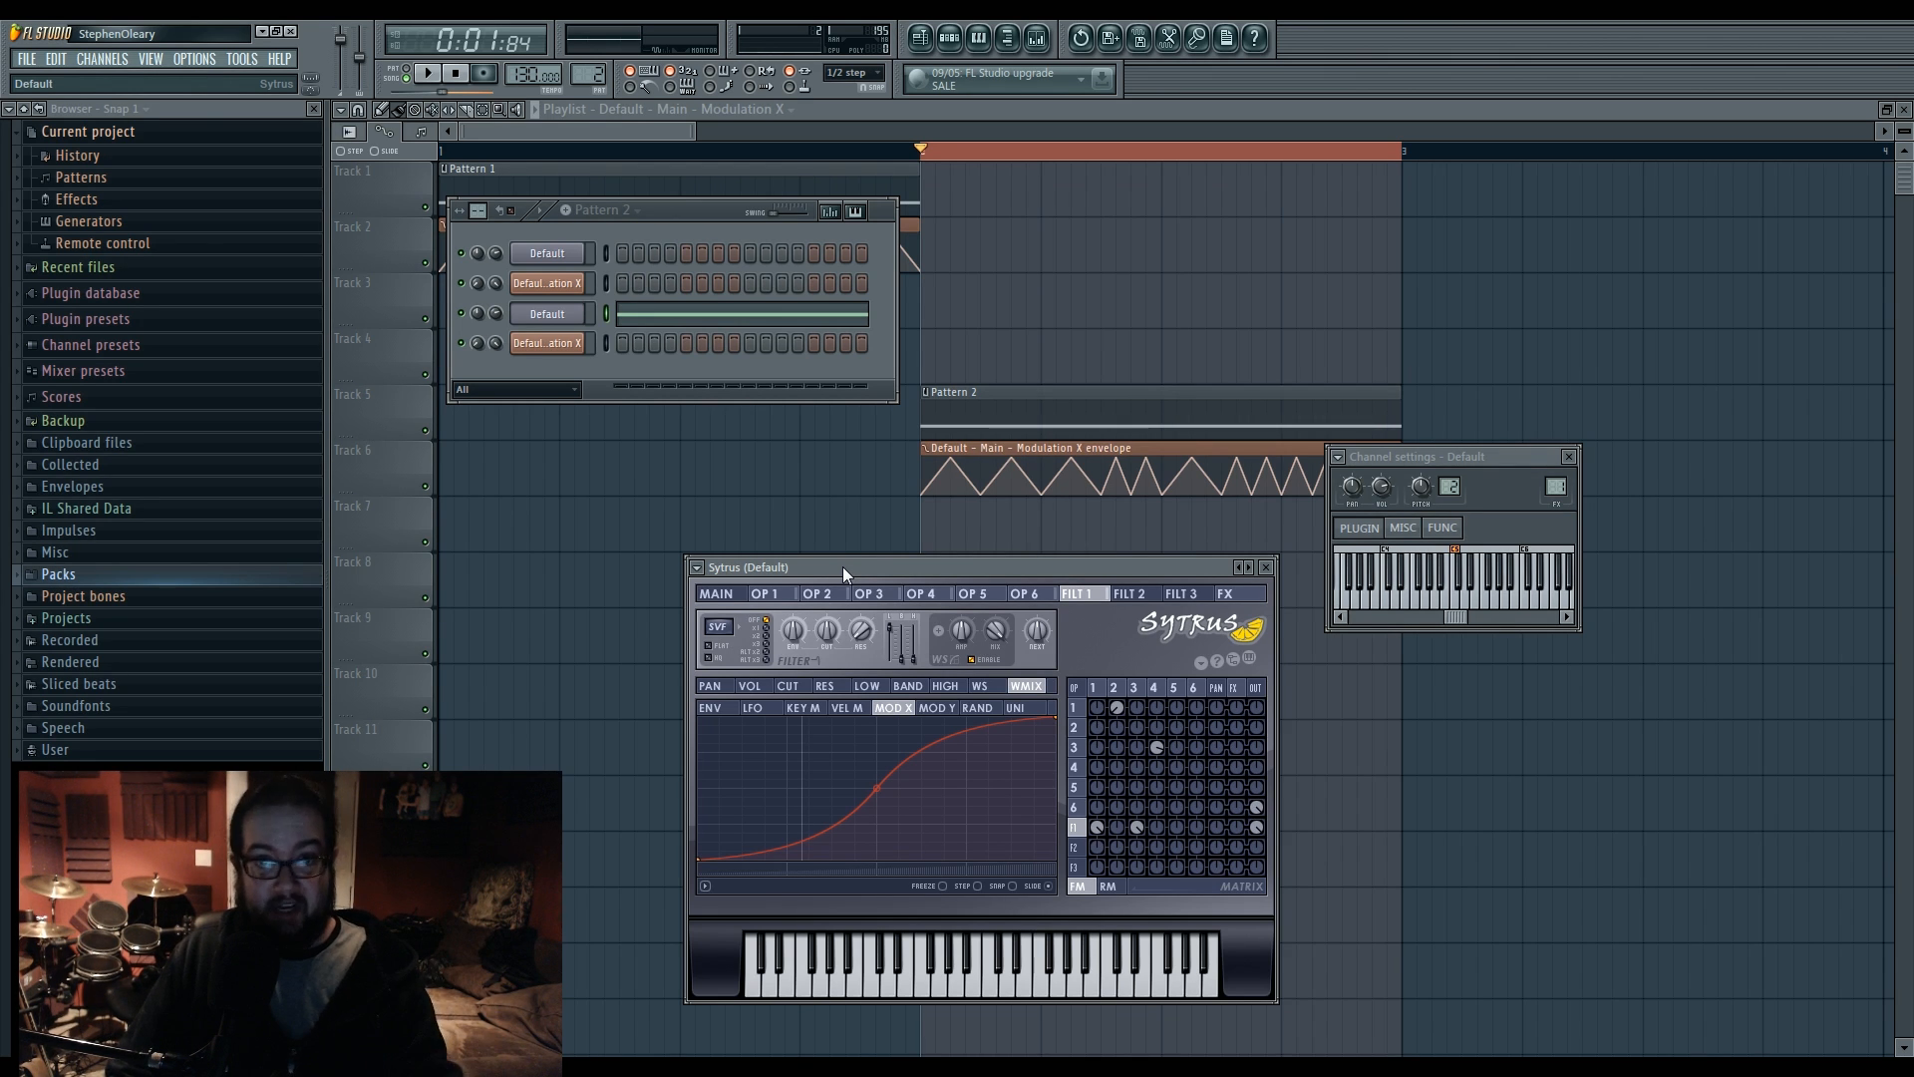
# - Compare the oscillator waveforms and frequency ratios of operators 2 and 4
pyautogui.click(1114, 687)
pyautogui.click(1153, 687)
pyautogui.click(1116, 687)
pyautogui.click(1153, 687)
pyautogui.click(1117, 688)
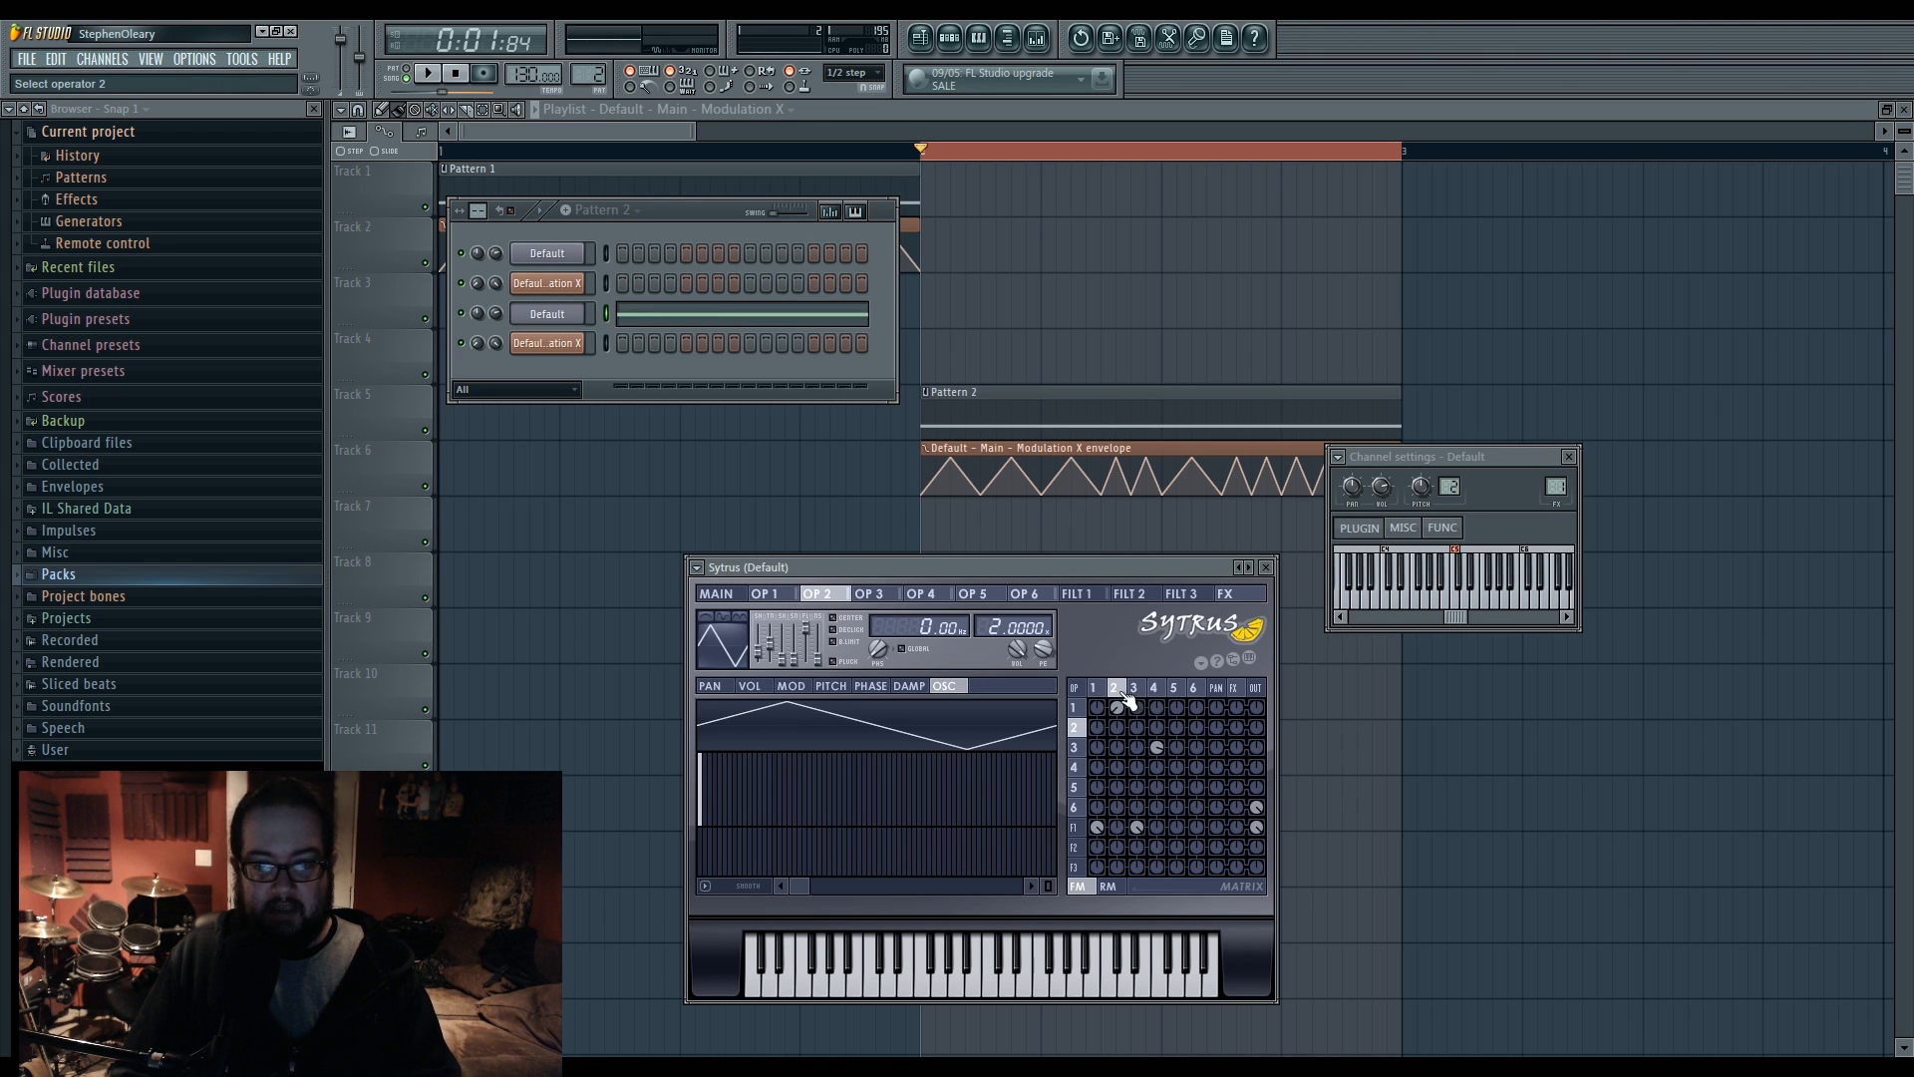
pyautogui.click(1156, 688)
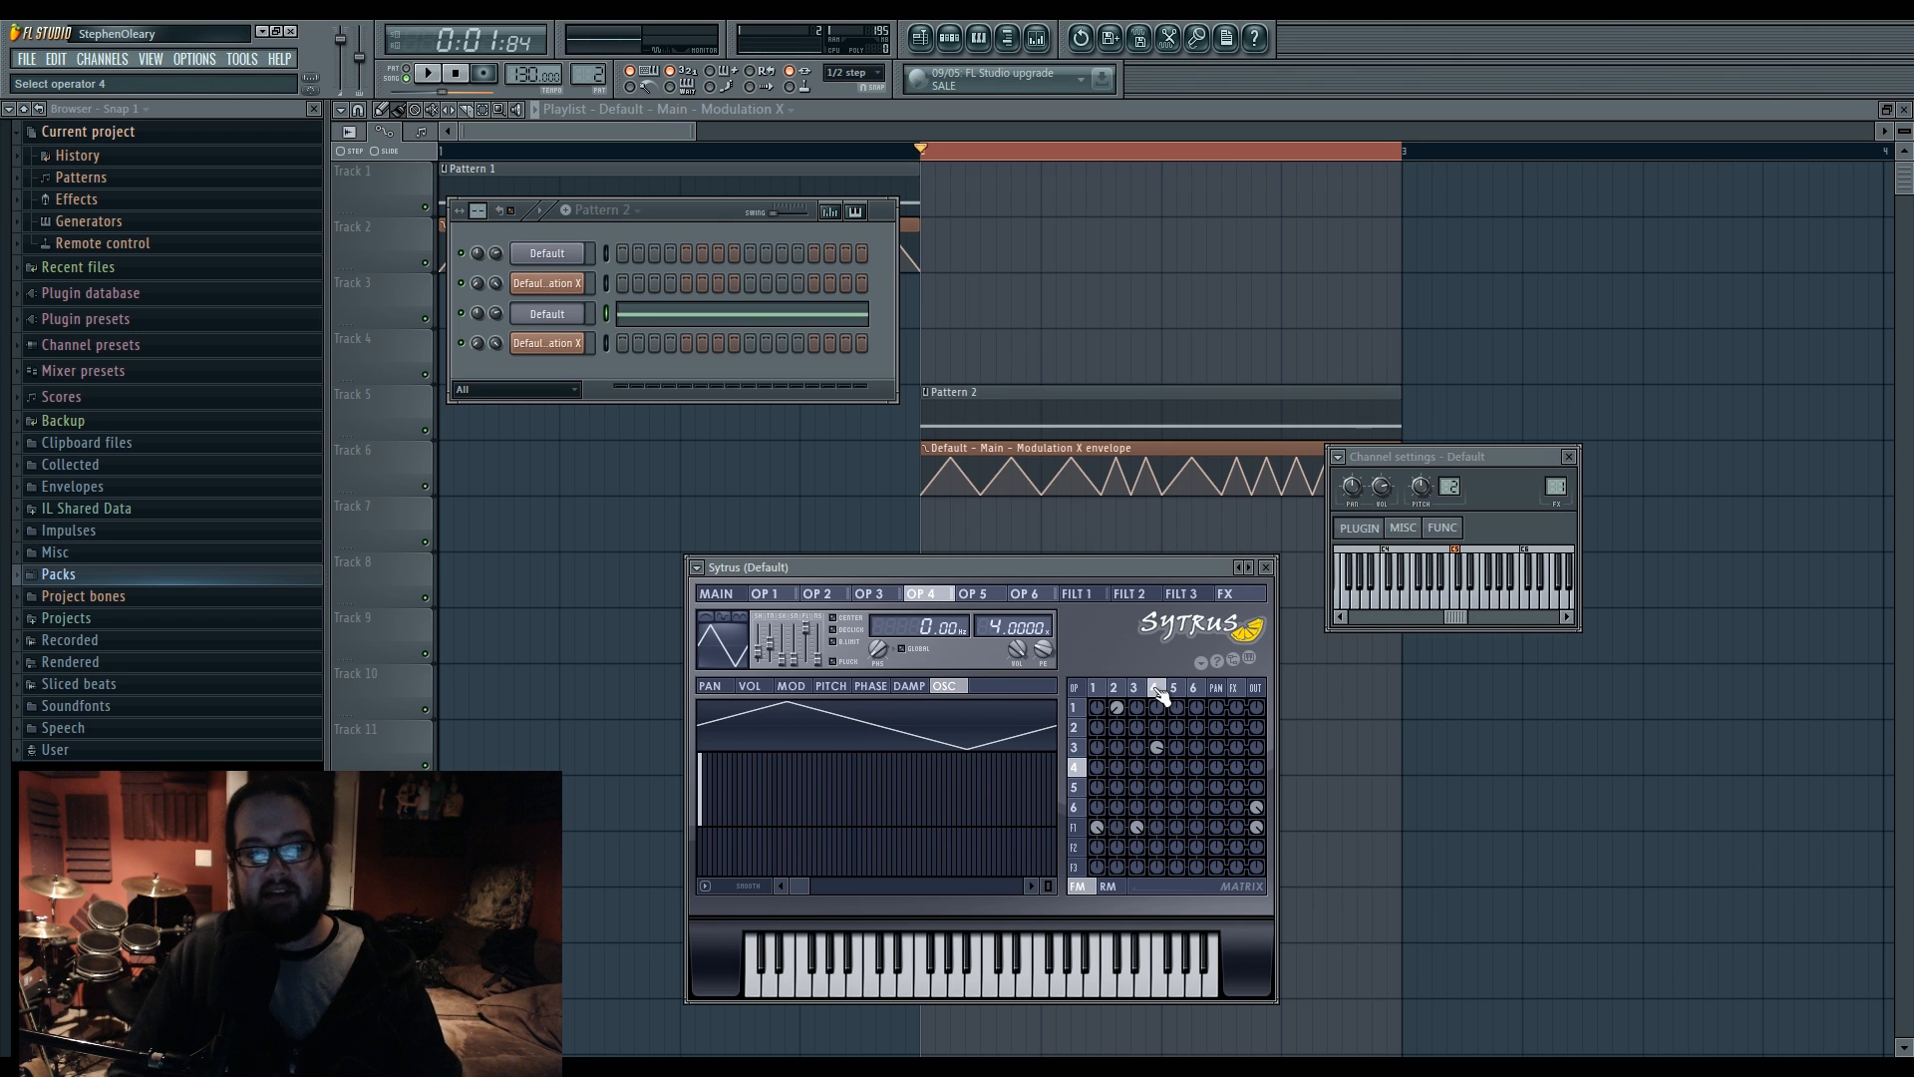
pyautogui.moveTo(1132, 560); pyautogui.dragTo(1124, 547)
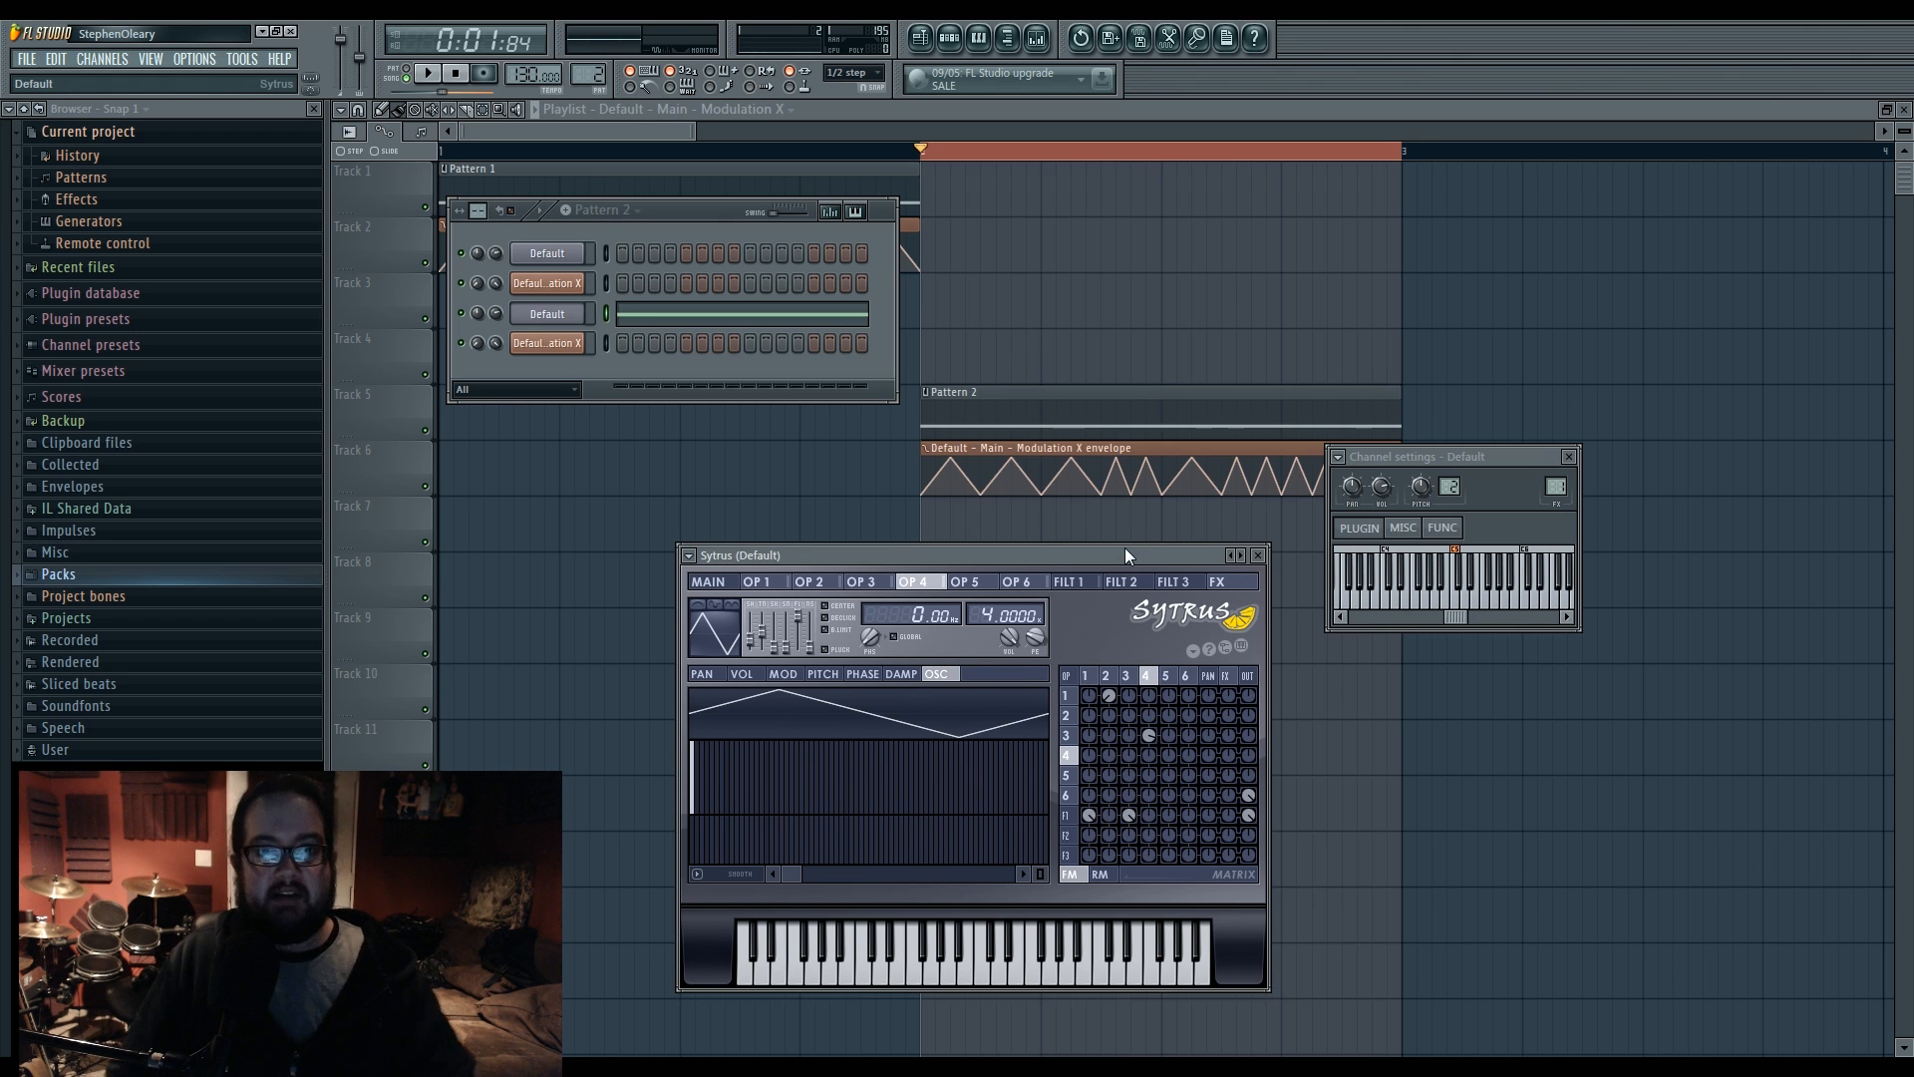